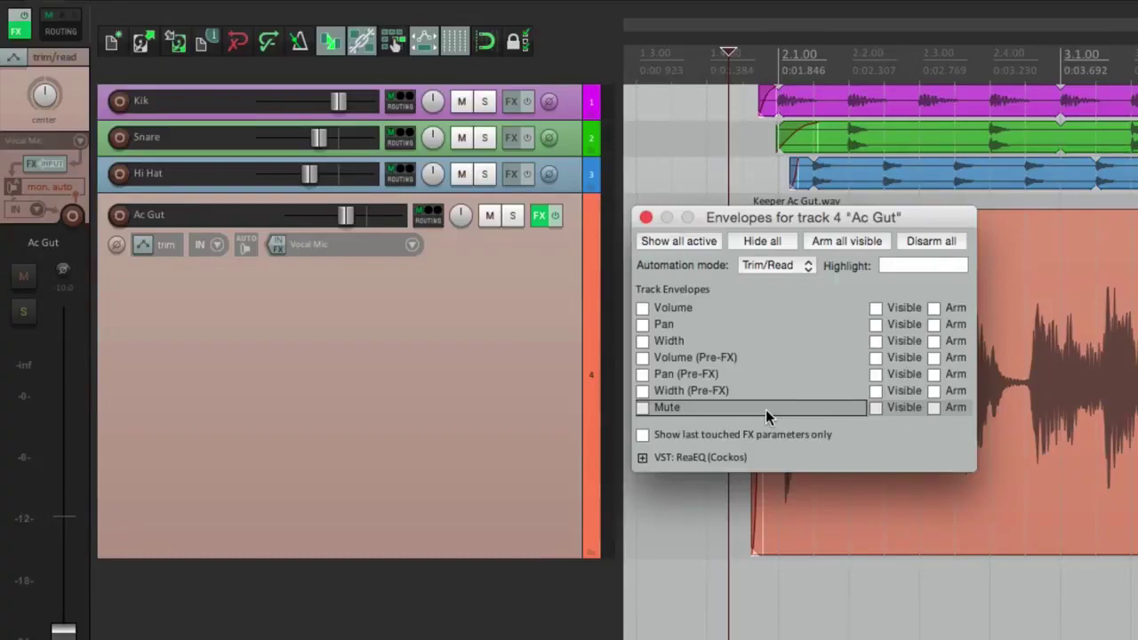
- Add a new track below Ac Gut and create a send from Ac Gut to it
double_click(470, 602)
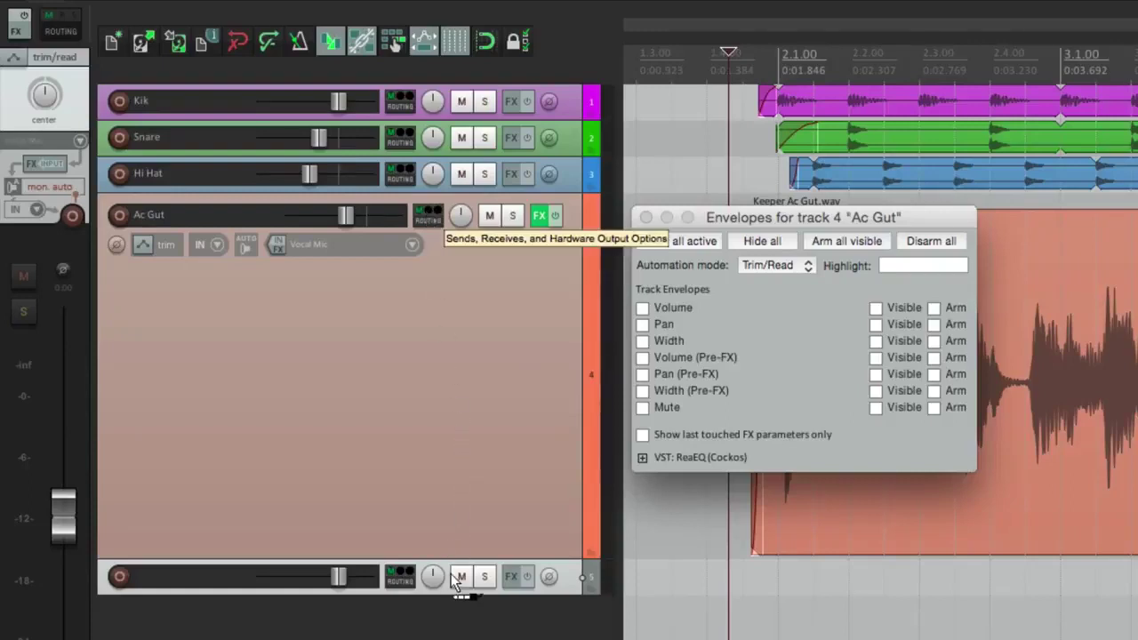
left_click_drag(454, 587, 454, 587)
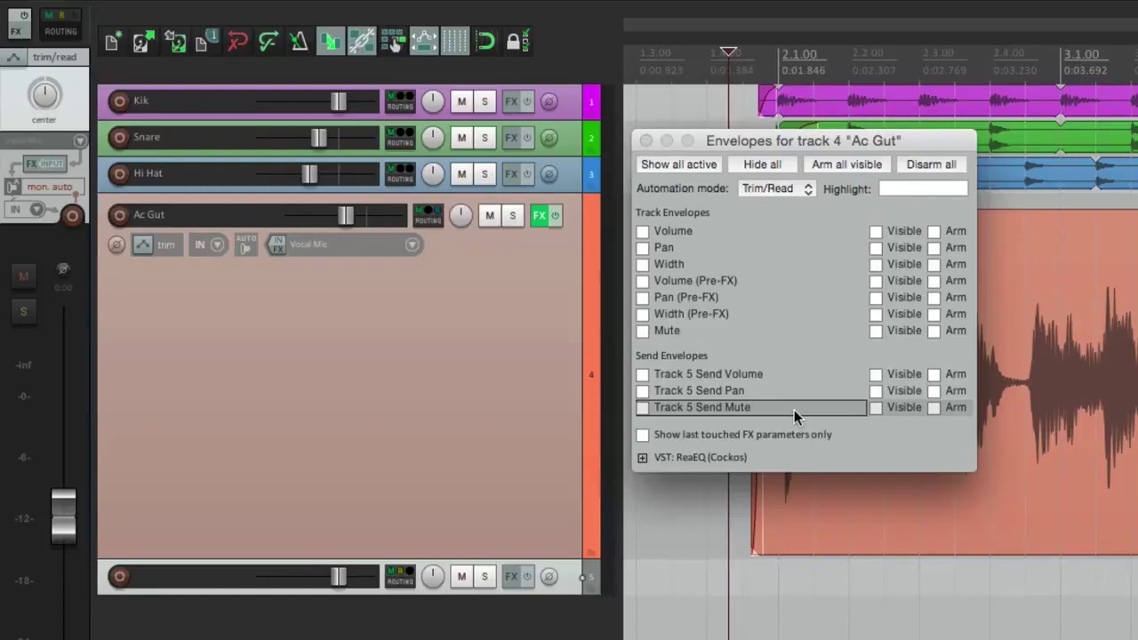
- Inspect the ReaEQ settings on the Ac Gut track and its list of automatable ReaEQ parameters
right_click(541, 218)
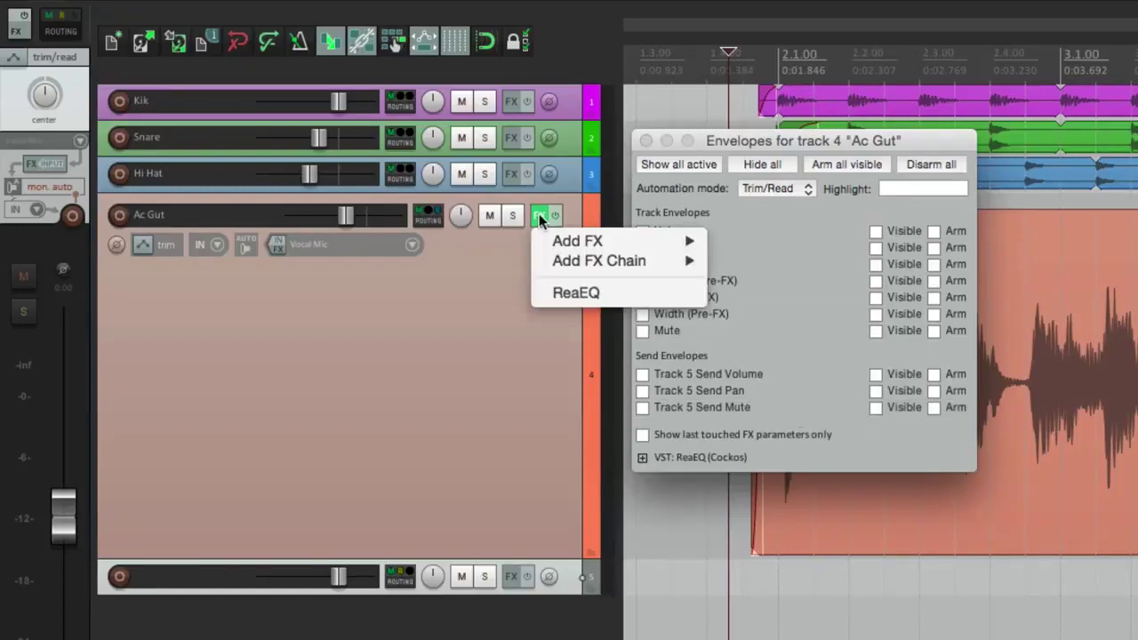
left_click(550, 296)
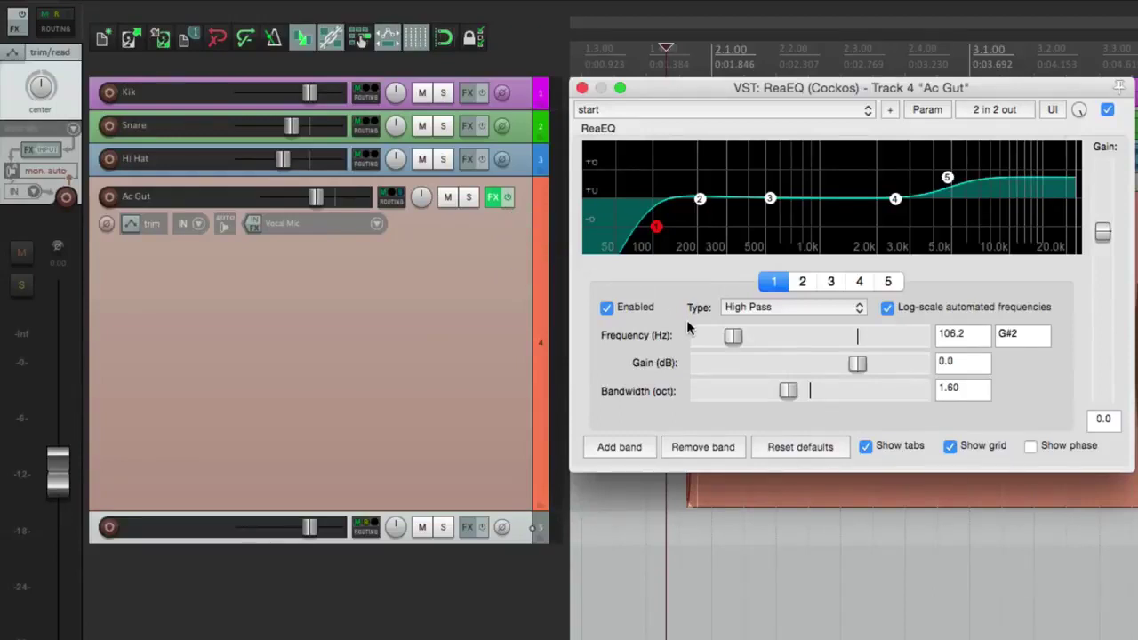
left_click(582, 88)
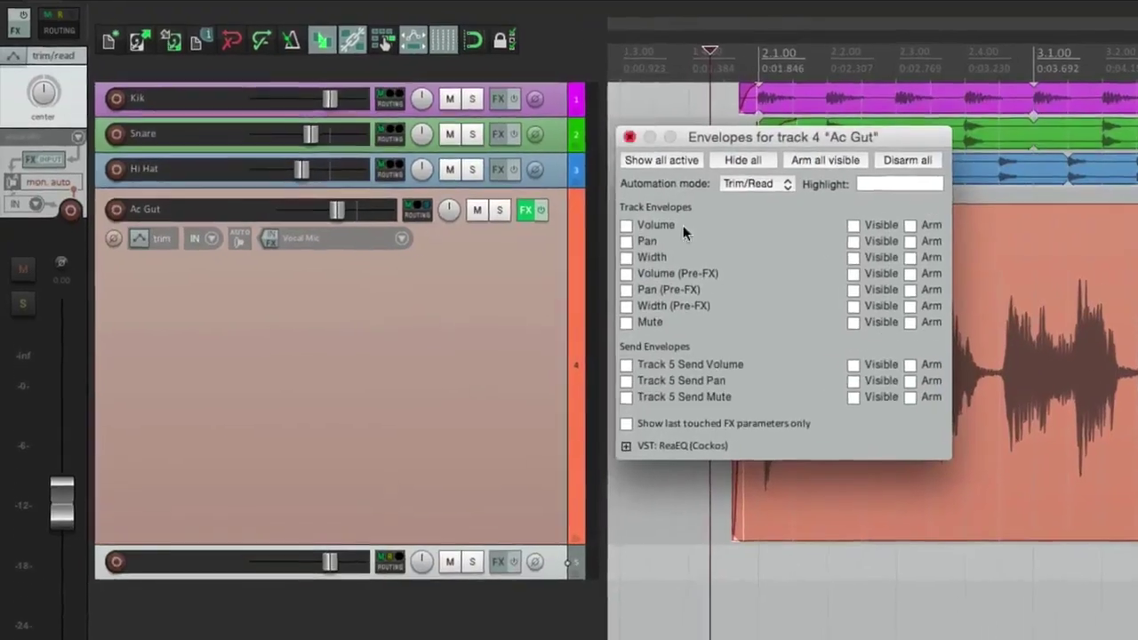
left_click(641, 457)
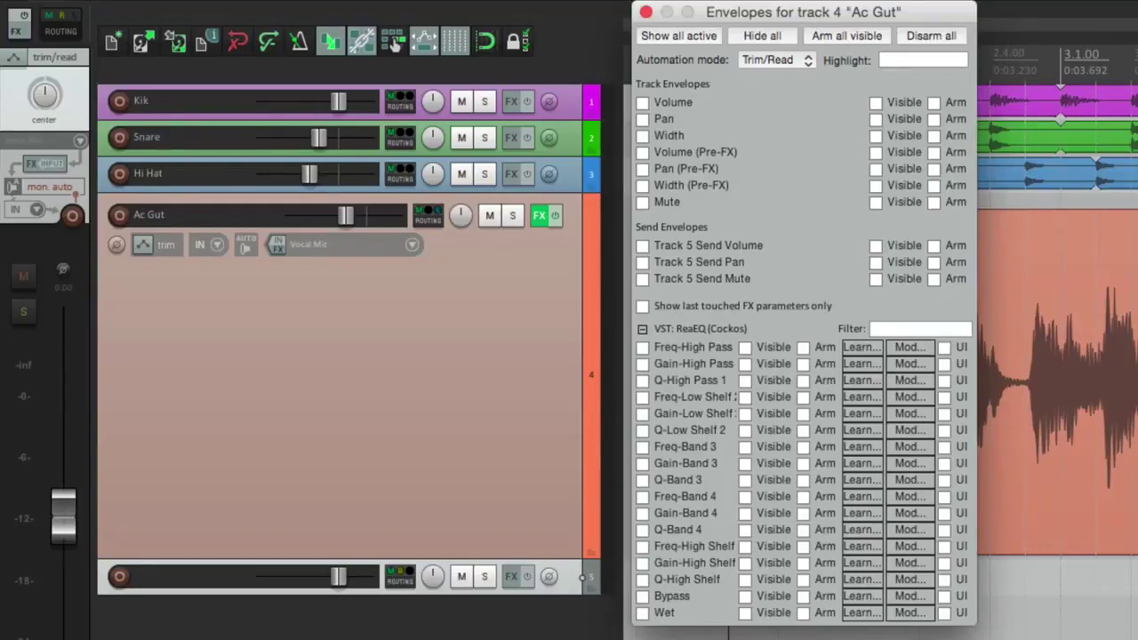
left_click(642, 328)
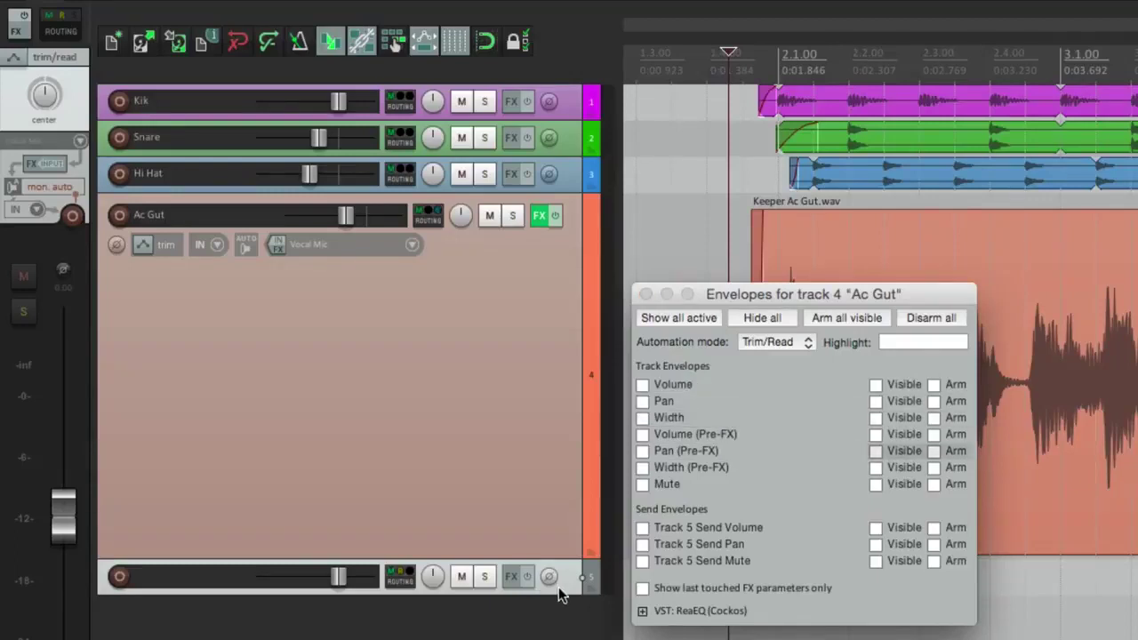
- Delete the unnamed track 5 below Ac Gut
key("Delete")
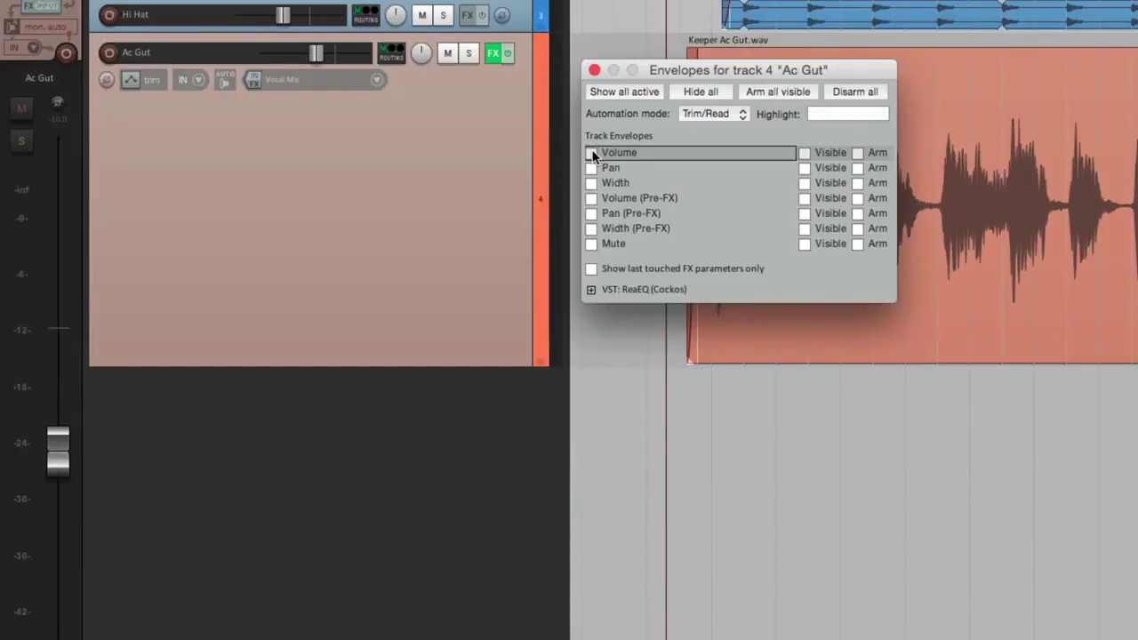
- Switch Ac Gut's Volume envelope on and off to compare the track fader level with the envelope level
left_click(591, 153)
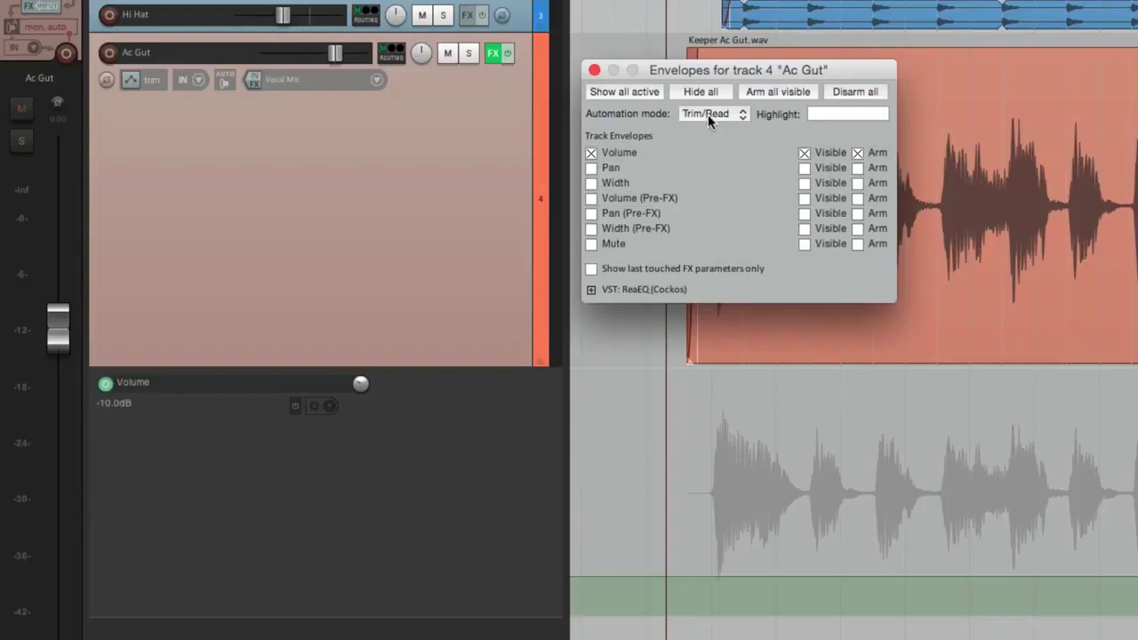
left_click(590, 154)
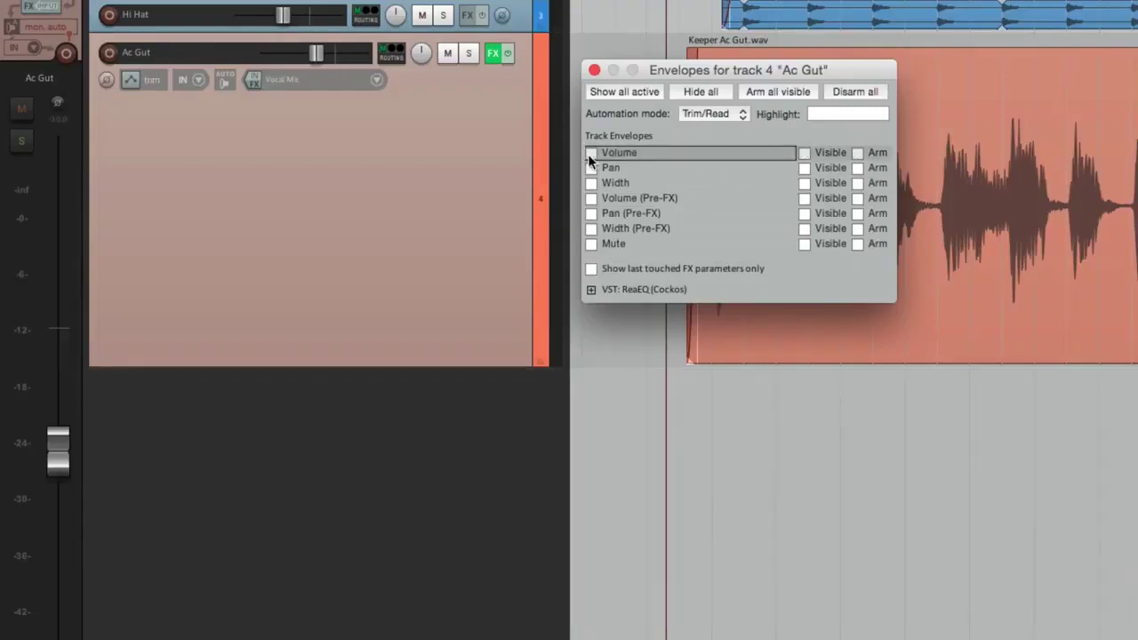
mouse_move(317, 55)
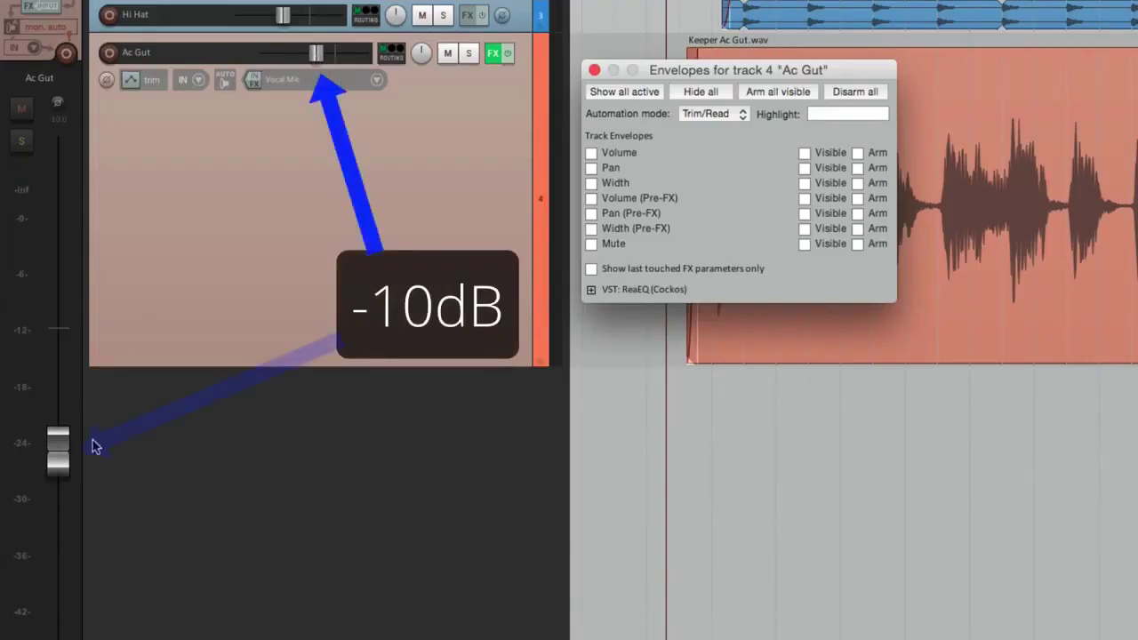
mouse_move(59, 457)
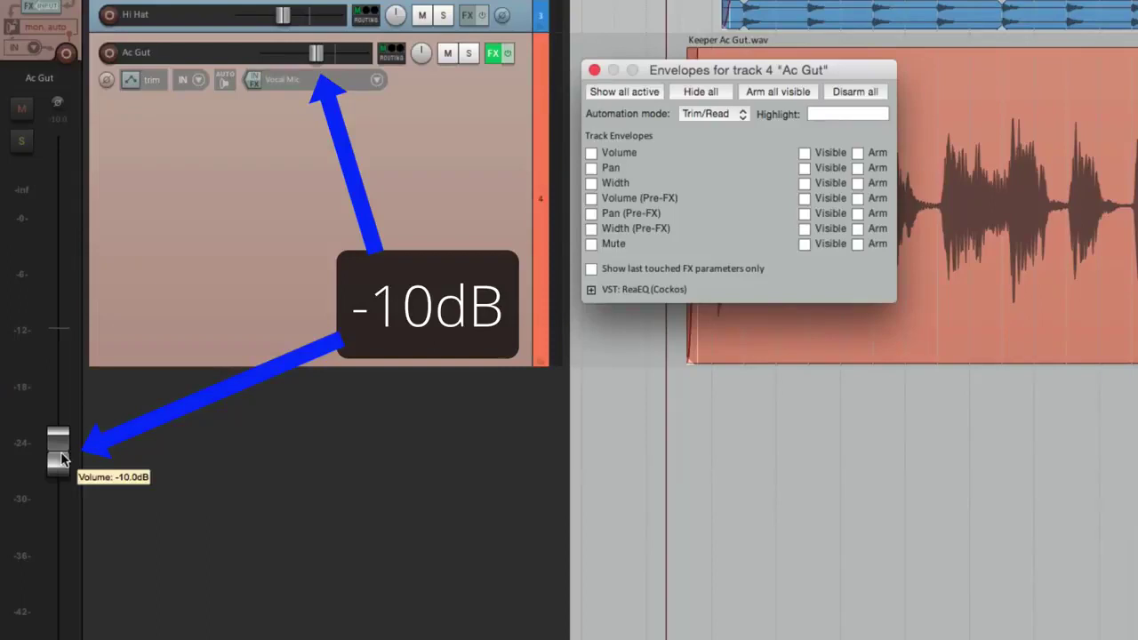
left_click(591, 154)
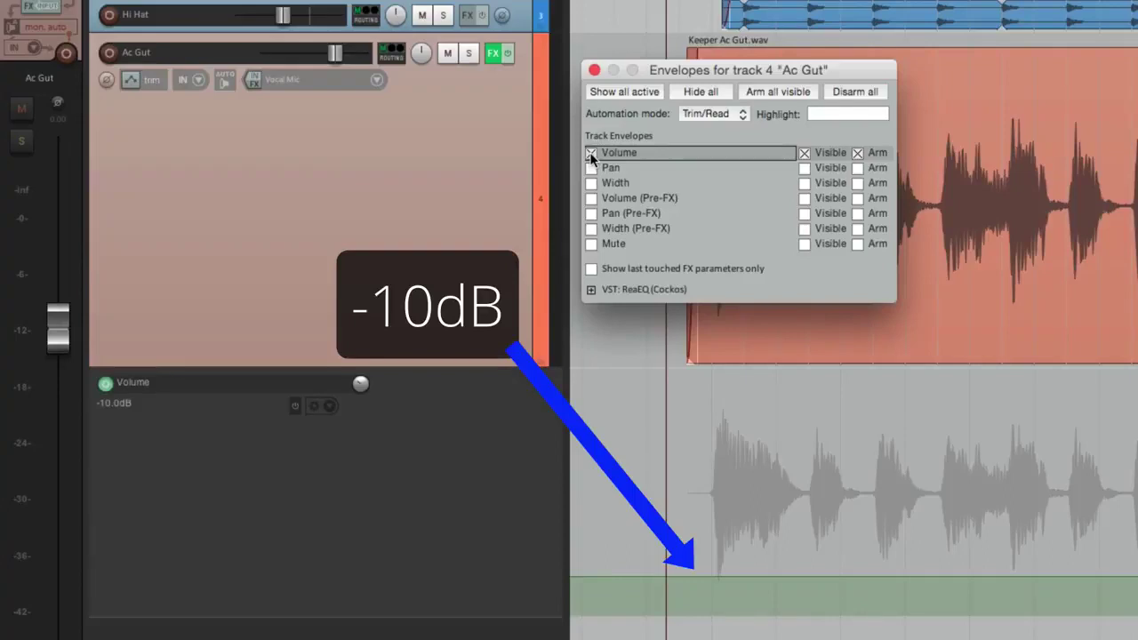
mouse_move(703, 574)
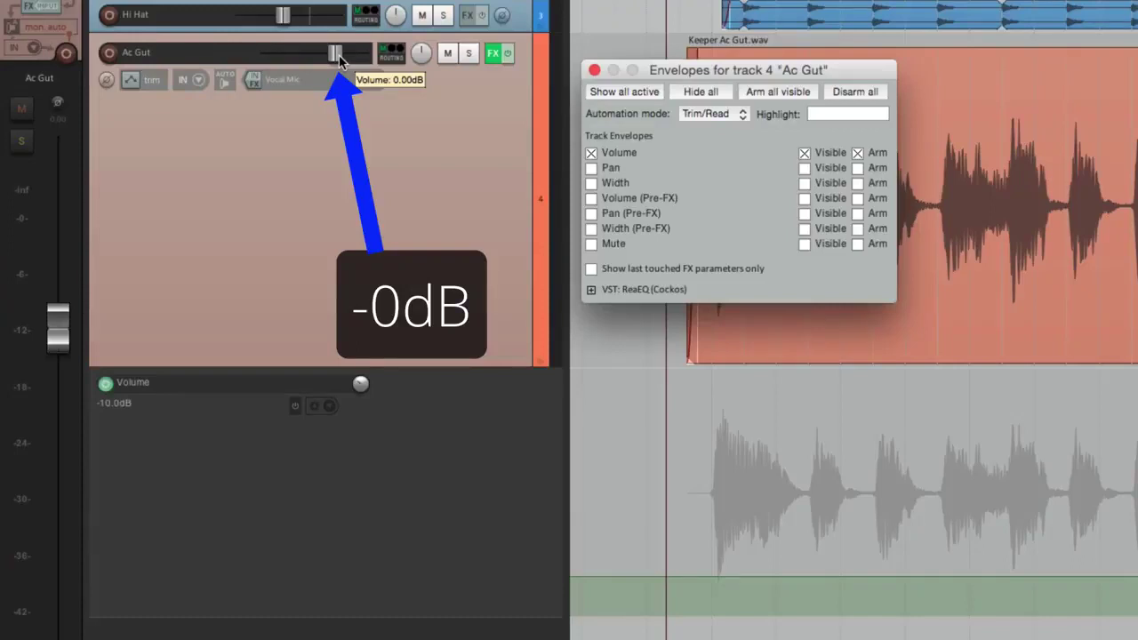
left_click(591, 154)
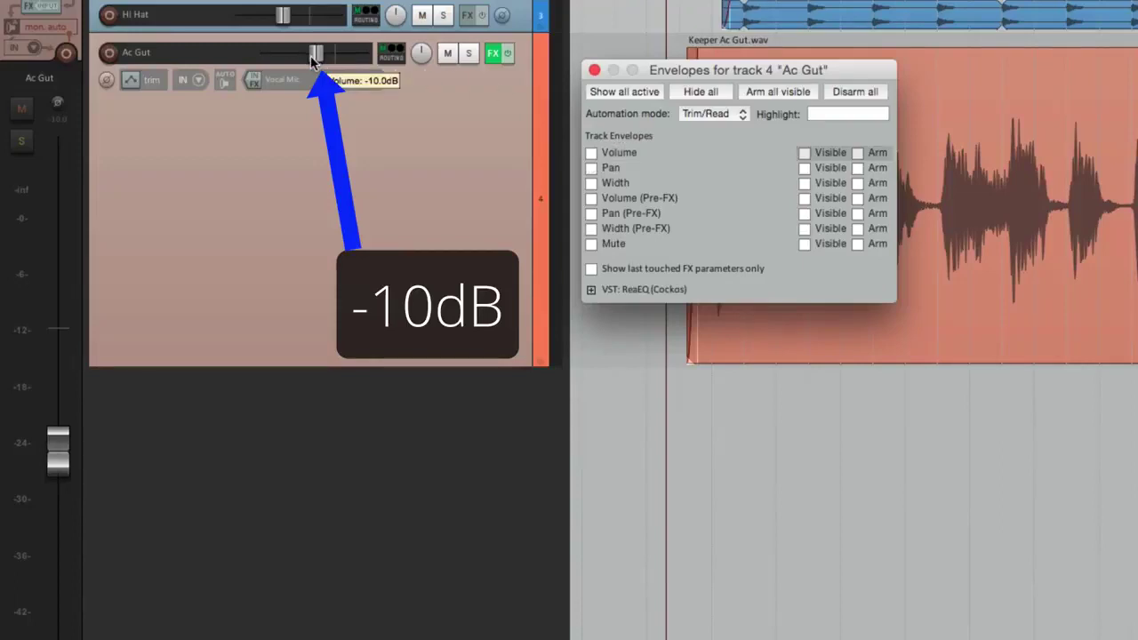
- Activate Ac Gut's Volume envelope and set the track's automation mode to Write
left_click(591, 154)
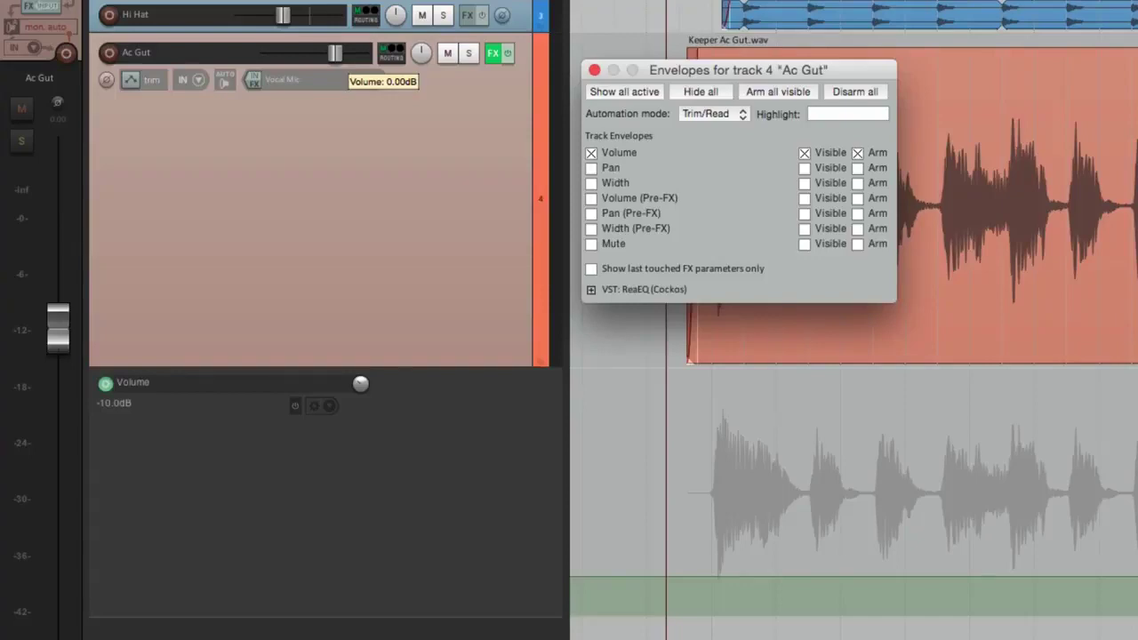
left_click(700, 115)
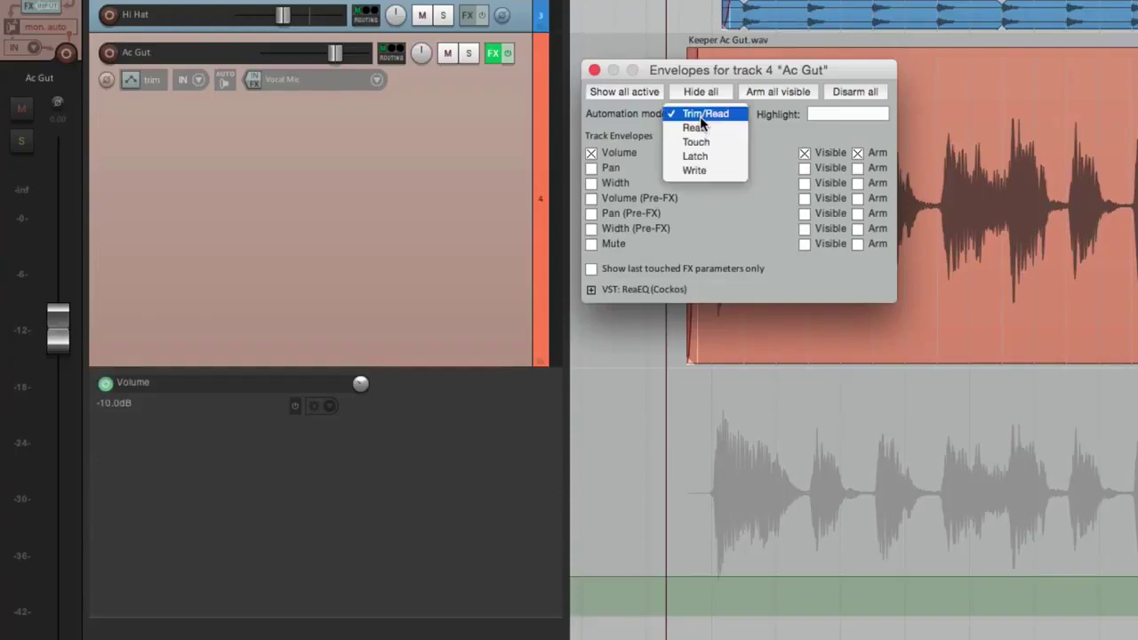
left_click(737, 172)
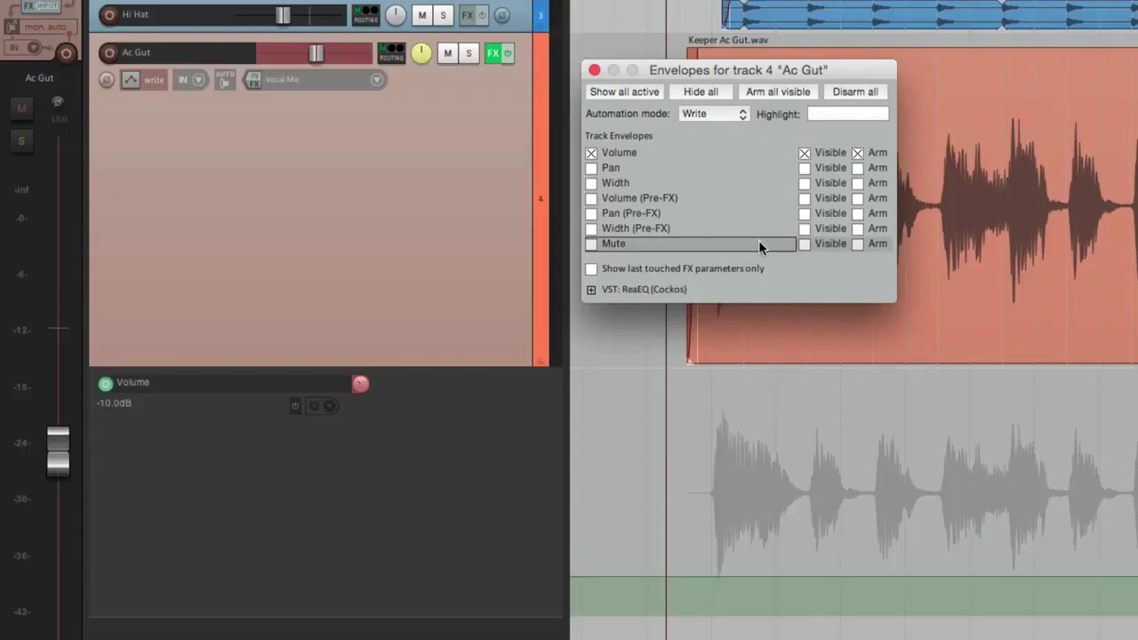
left_click(594, 69)
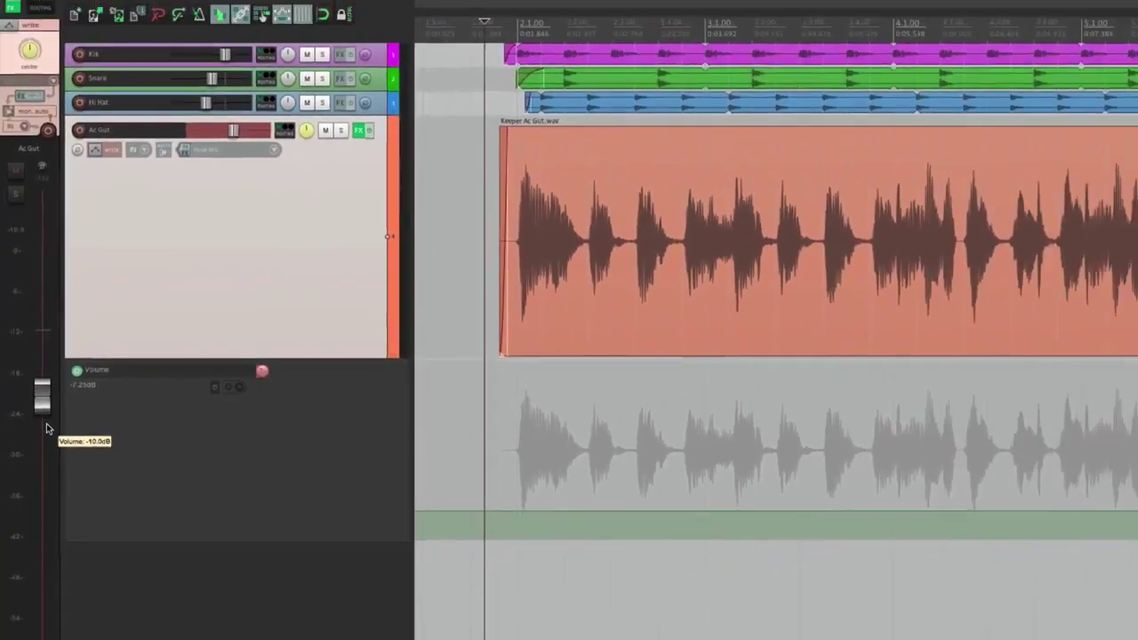
- Record volume automation on Ac Gut by riding its fader up and down during playback
key("space")
mouse_move(45, 425)
left_mouse_down()
mouse_move(40, 376)
mouse_move(40, 409)
left_mouse_up()
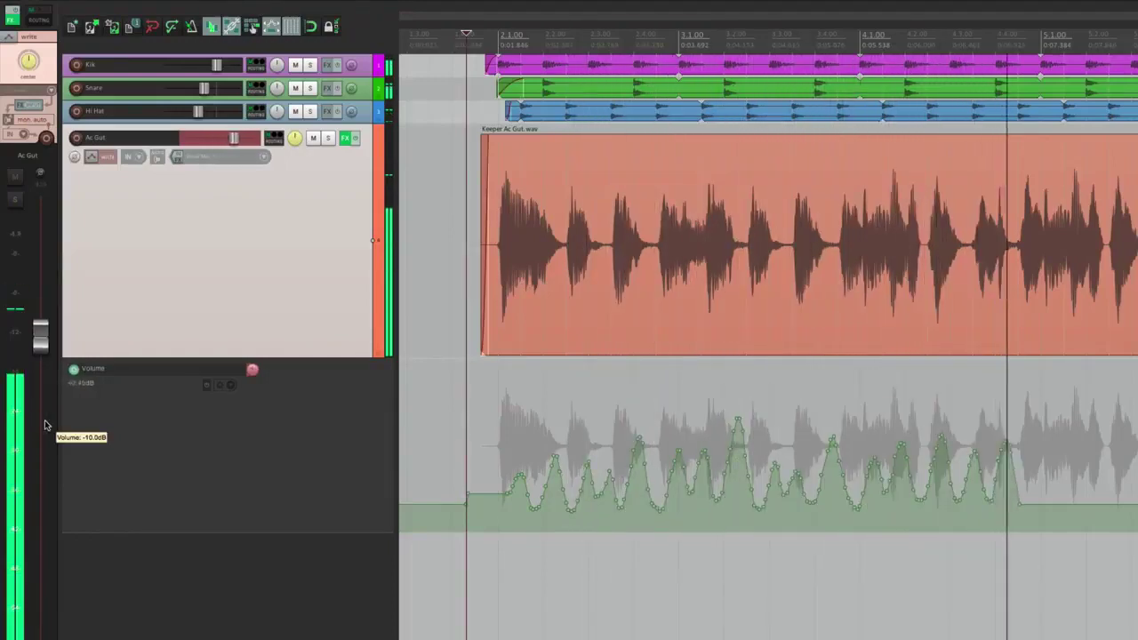
key("space")
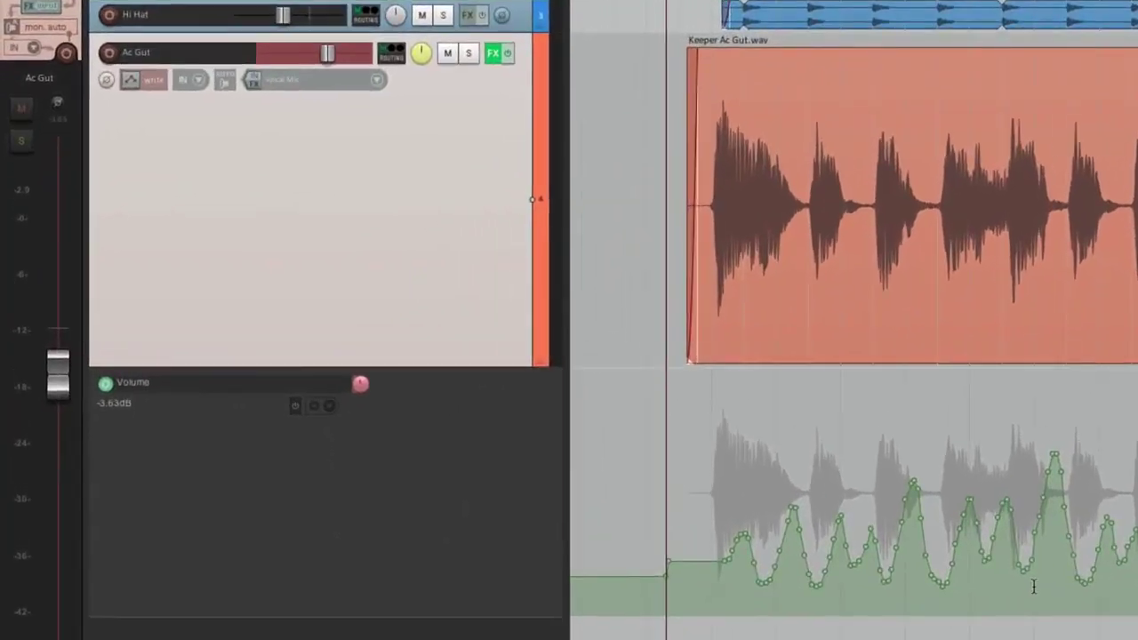
- Play Ac Gut again in Write mode over the recorded volume moves and undo that automation pass
key("space")
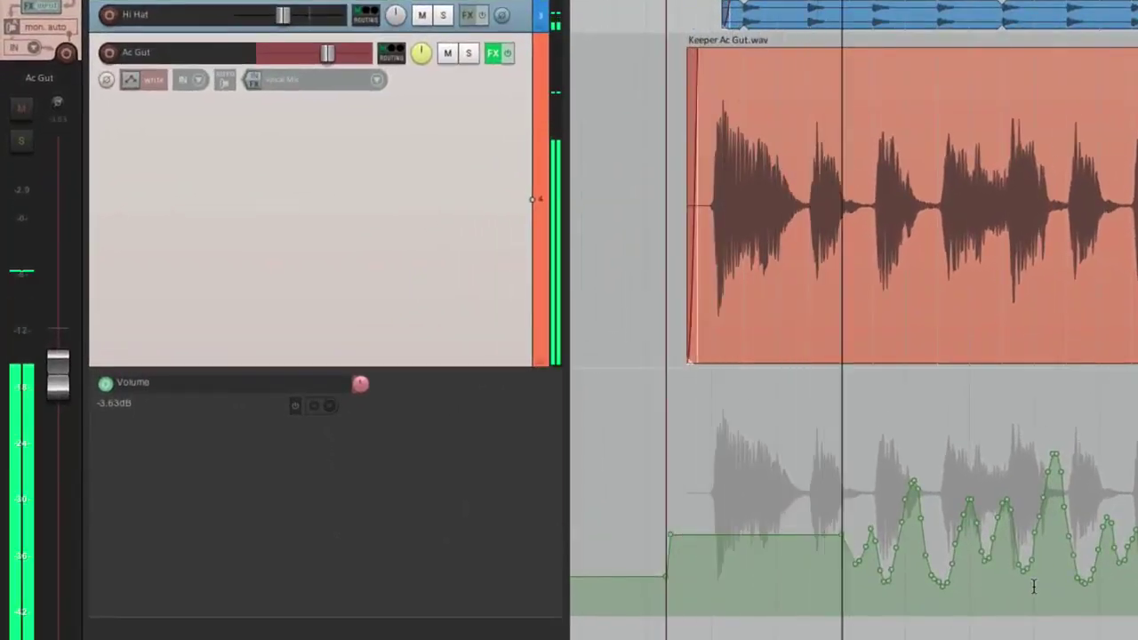
key("space")
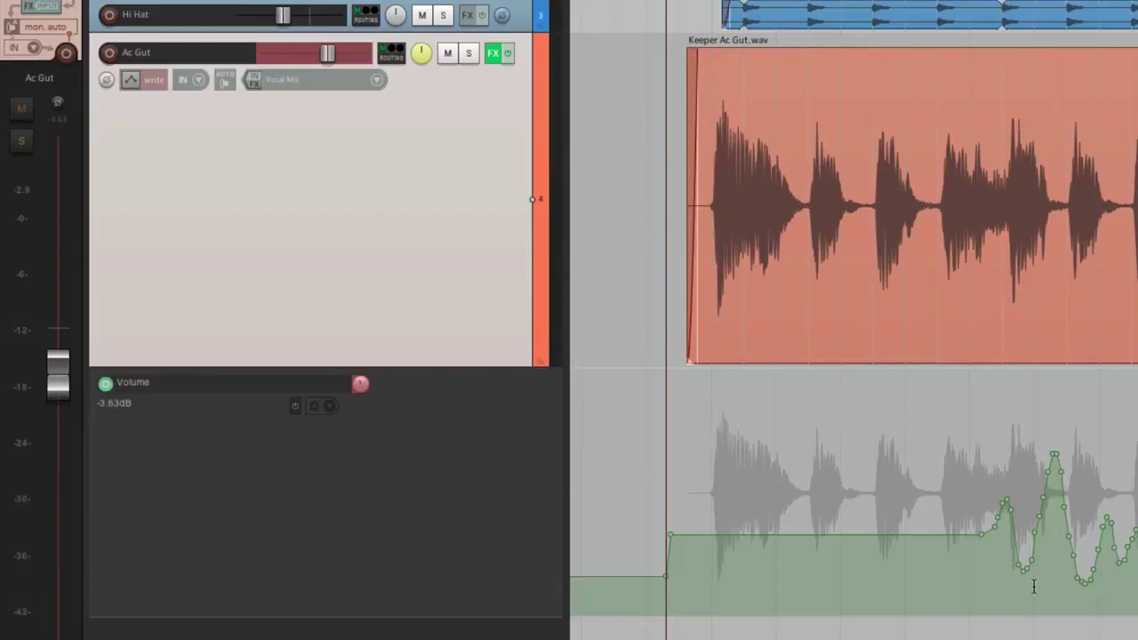
key("ctrl+z")
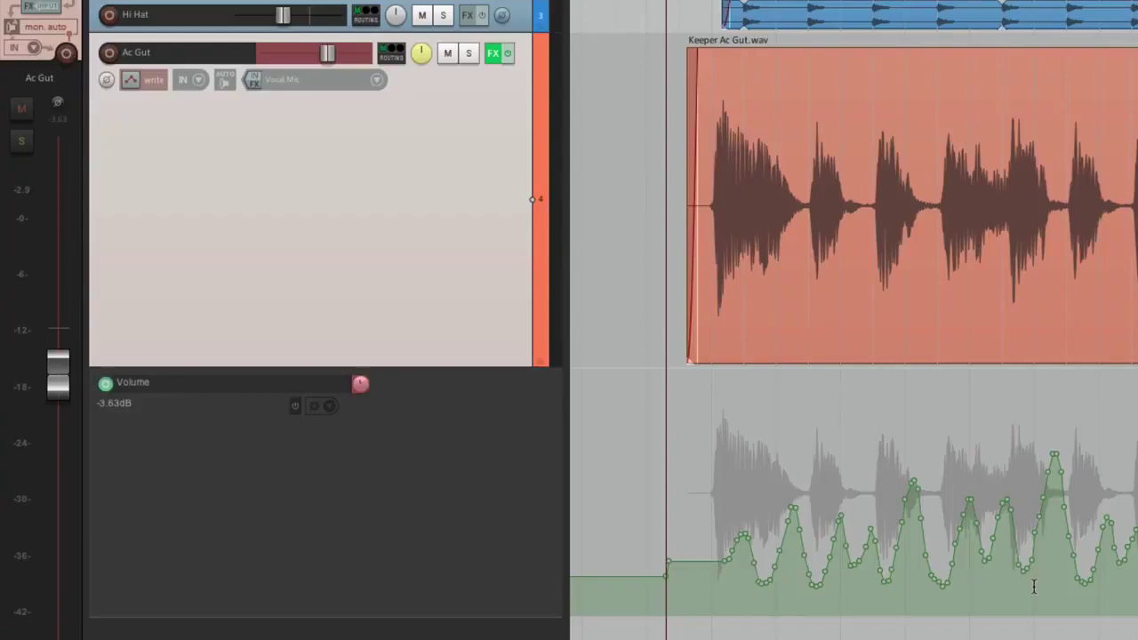
- Set Ac Gut's automation mode to Trim/Read and close the envelope window
left_click(131, 79)
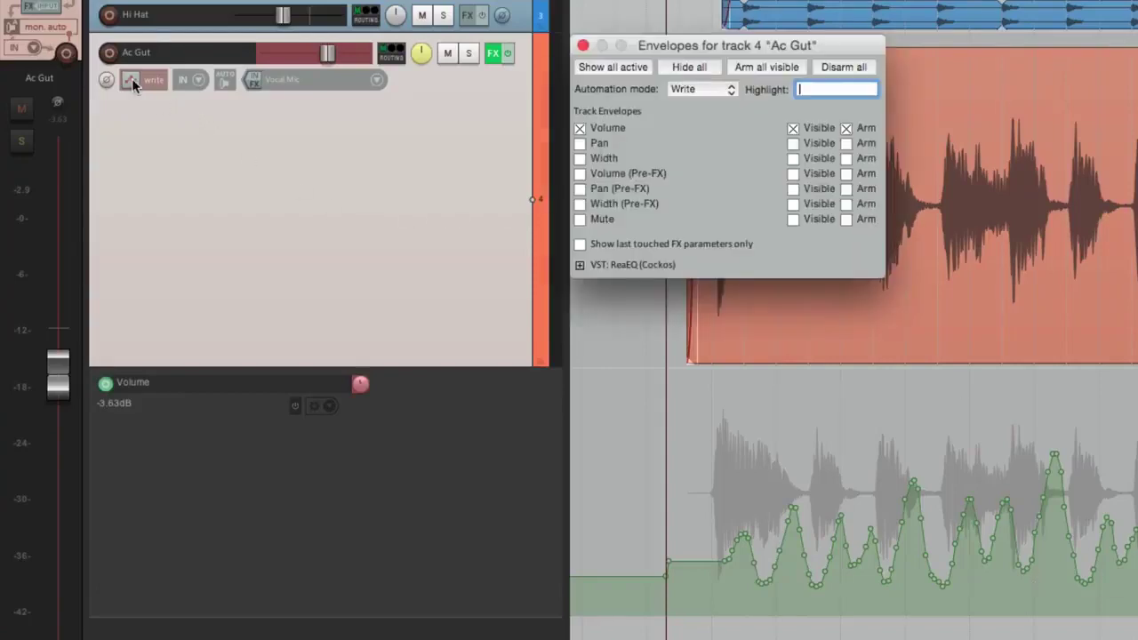
left_click(722, 89)
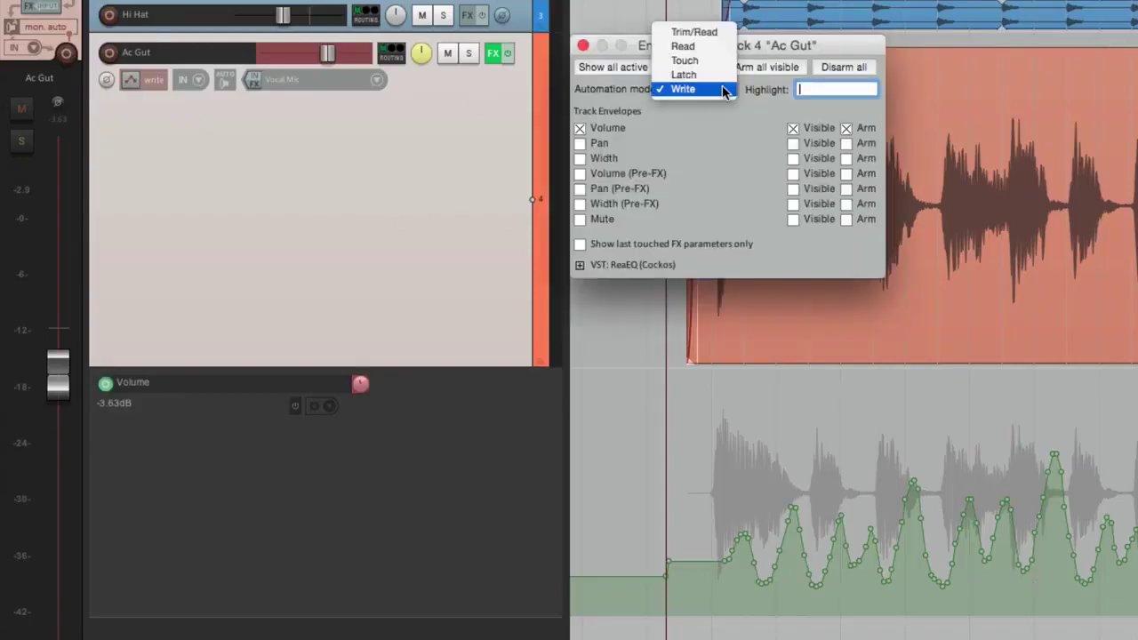
left_click(712, 32)
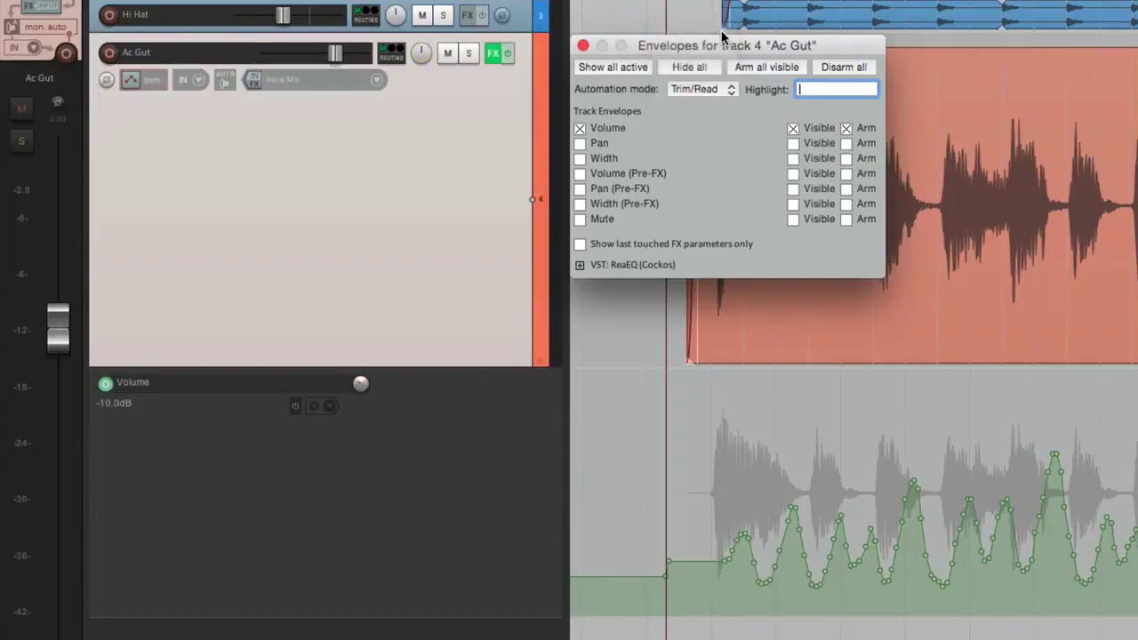
left_click(582, 45)
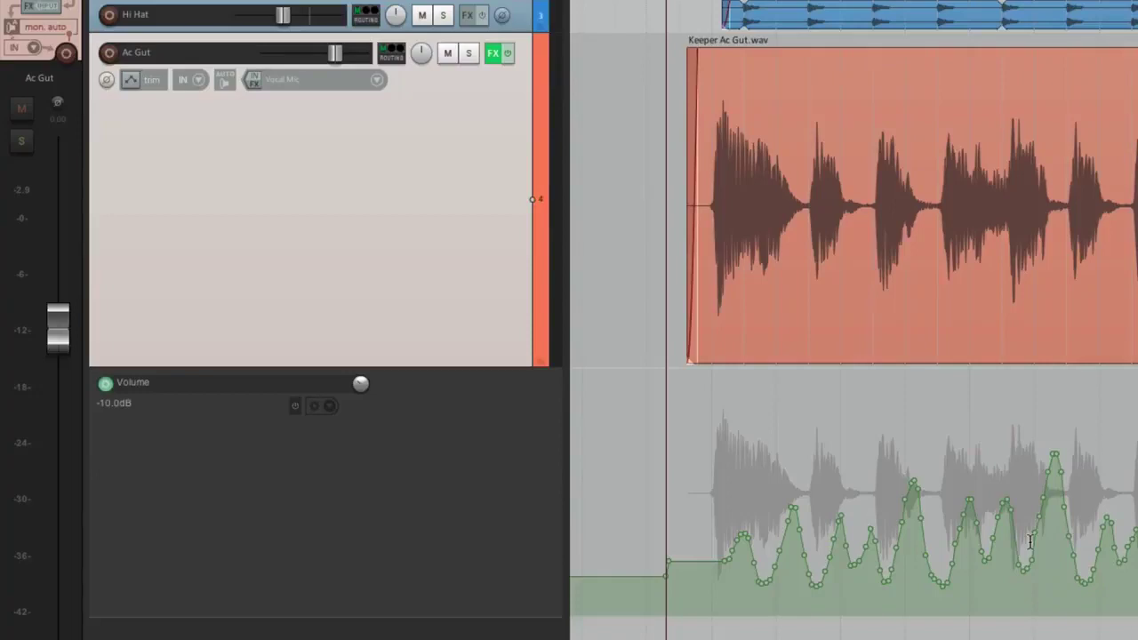
- Play back the volume automation while trying the Ac Gut fader as an overall trim, leaving it at 0.00 dB
key("space")
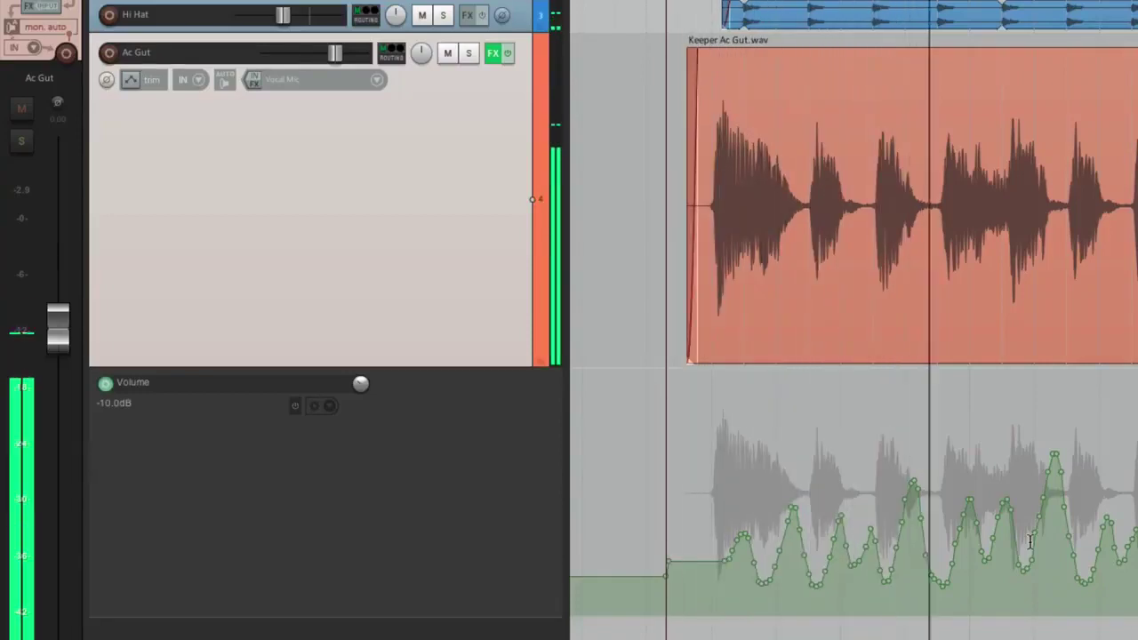
key("space")
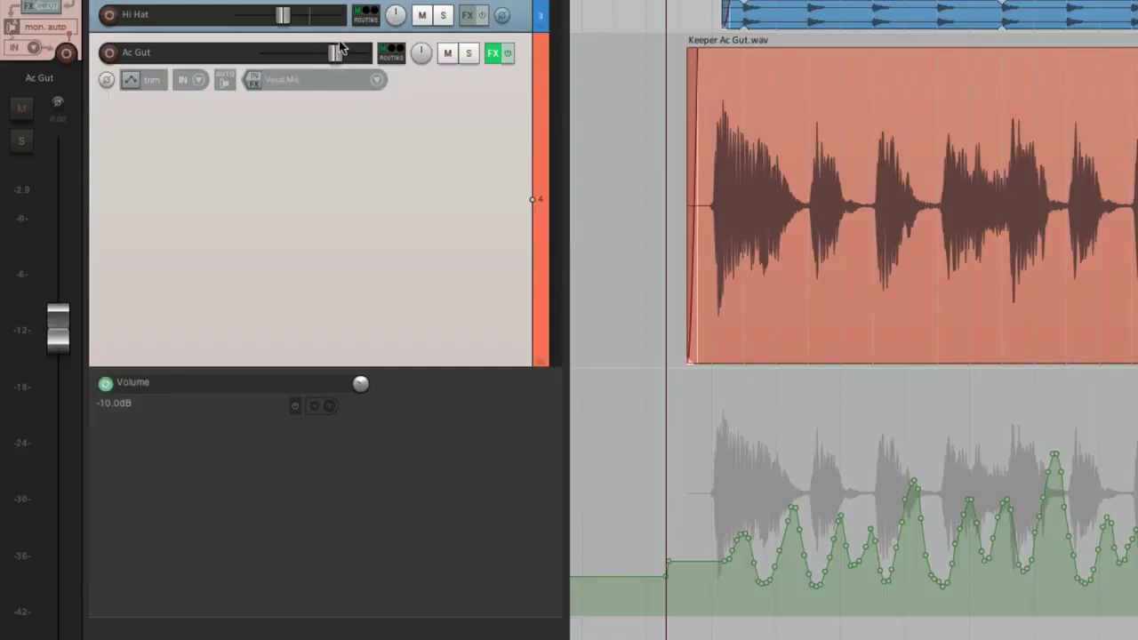
key("space")
mouse_move(337, 51)
left_mouse_down()
mouse_move(295, 56)
mouse_move(347, 55)
mouse_move(299, 53)
mouse_move(333, 56)
left_mouse_up()
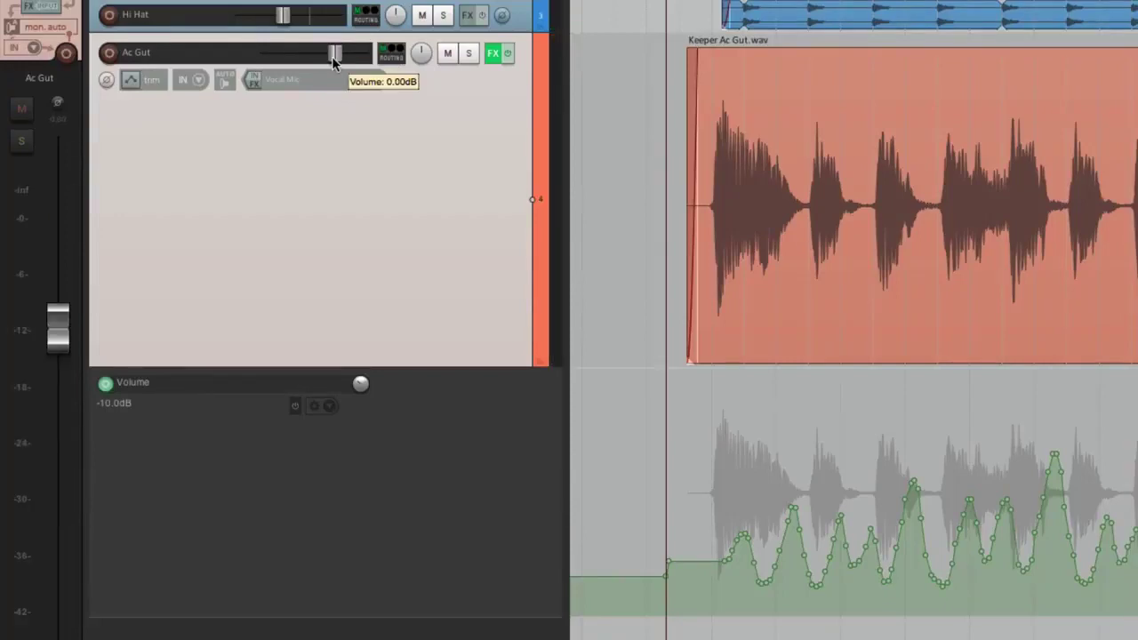
- Set Ac Gut's automation mode to Read and play back the recorded volume moves
left_click(130, 81)
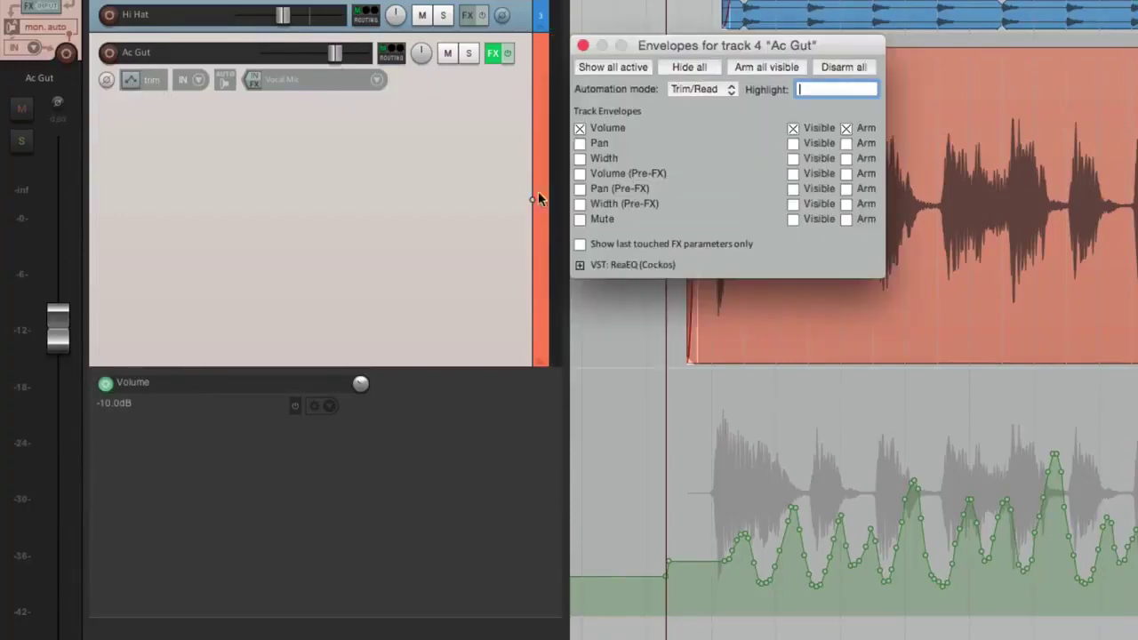
left_click(712, 88)
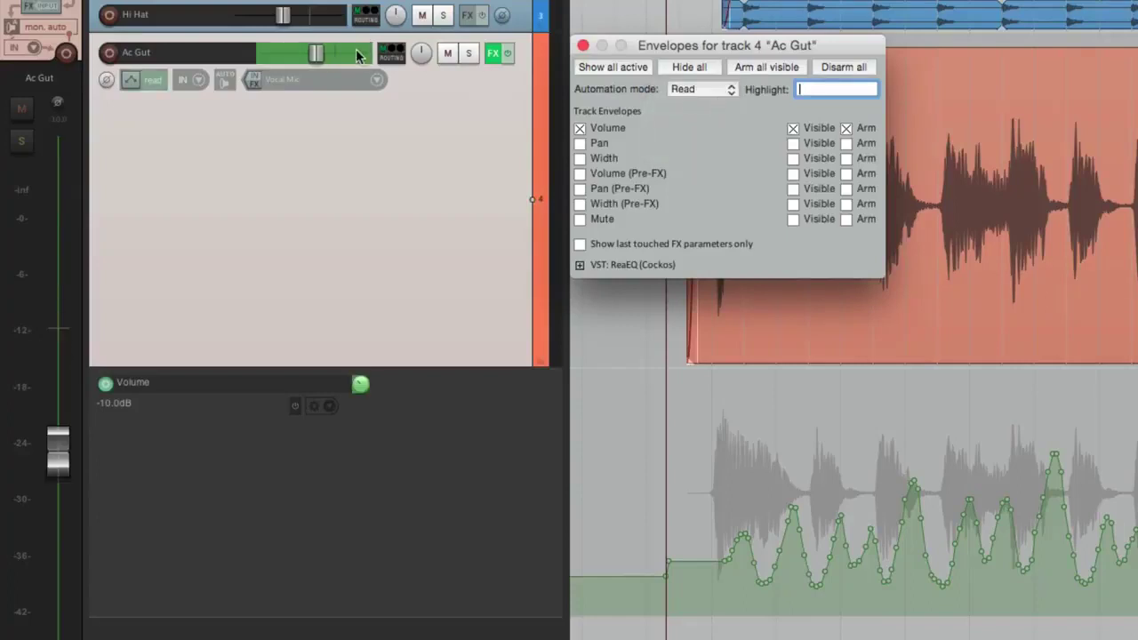
left_click(582, 46)
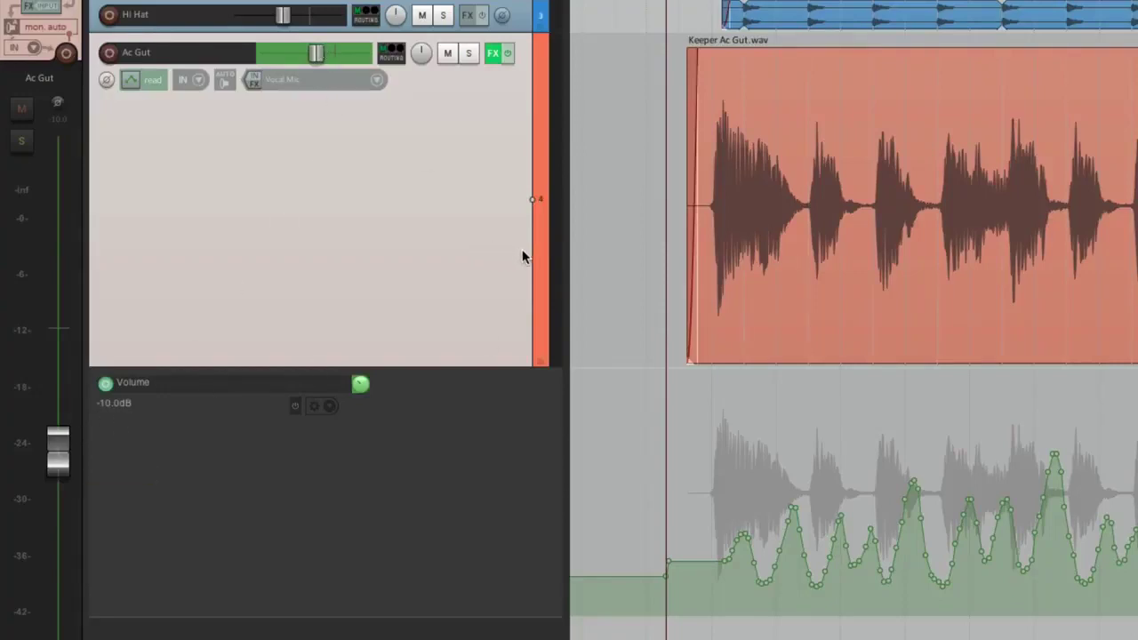
key("space")
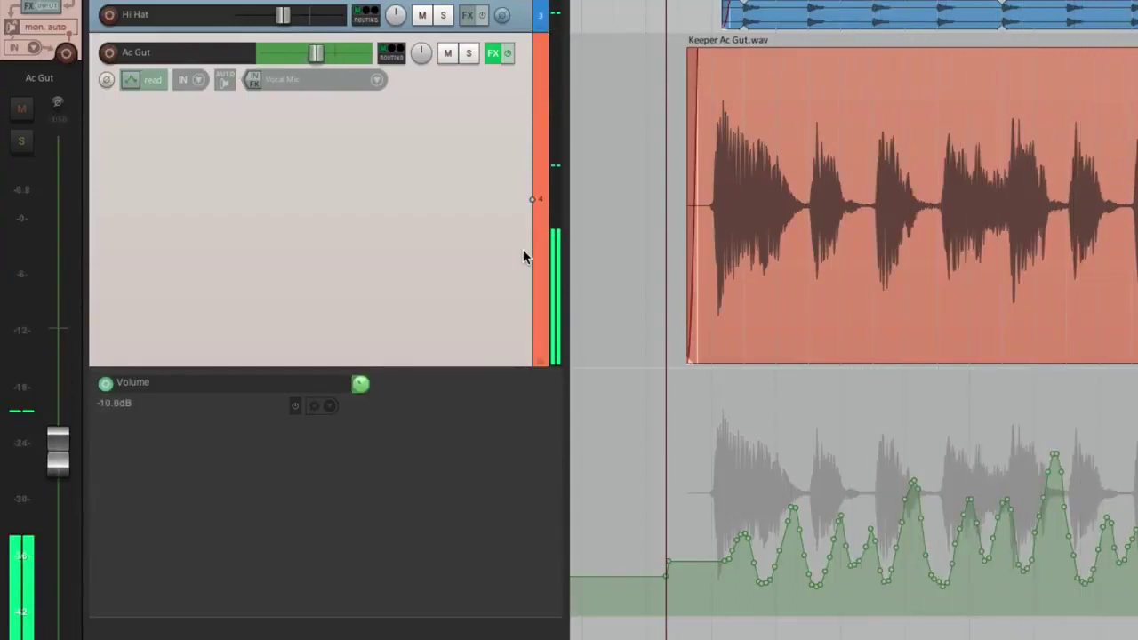
- Stop playback, enable Ac Gut's Pan envelope, and shrink the track's height to make room for the envelope lanes
key("space")
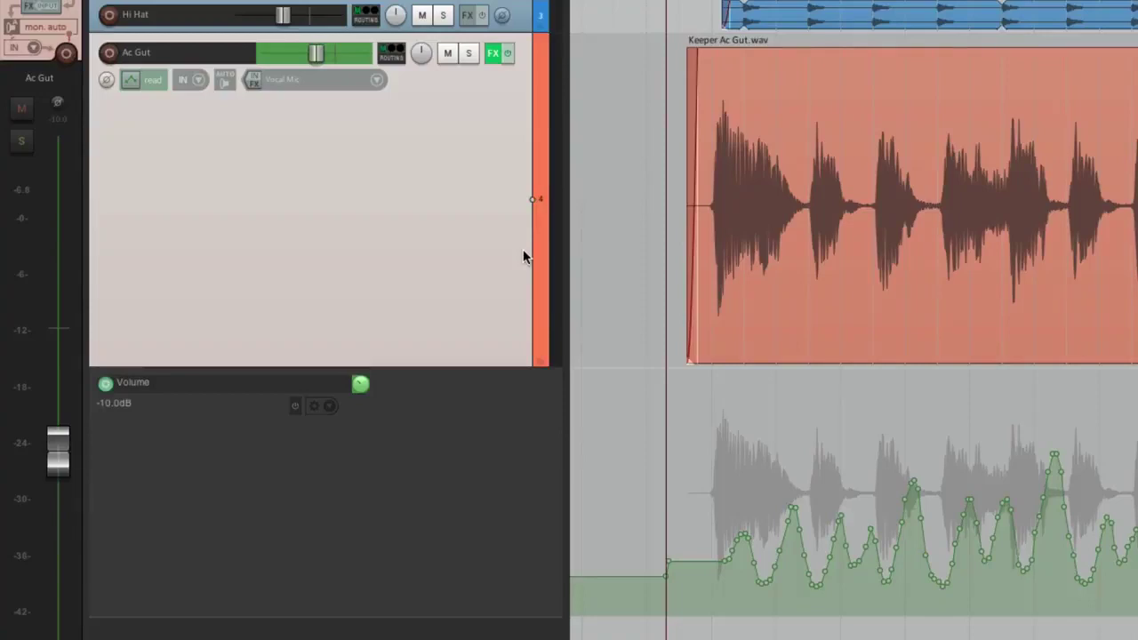
left_click(128, 79)
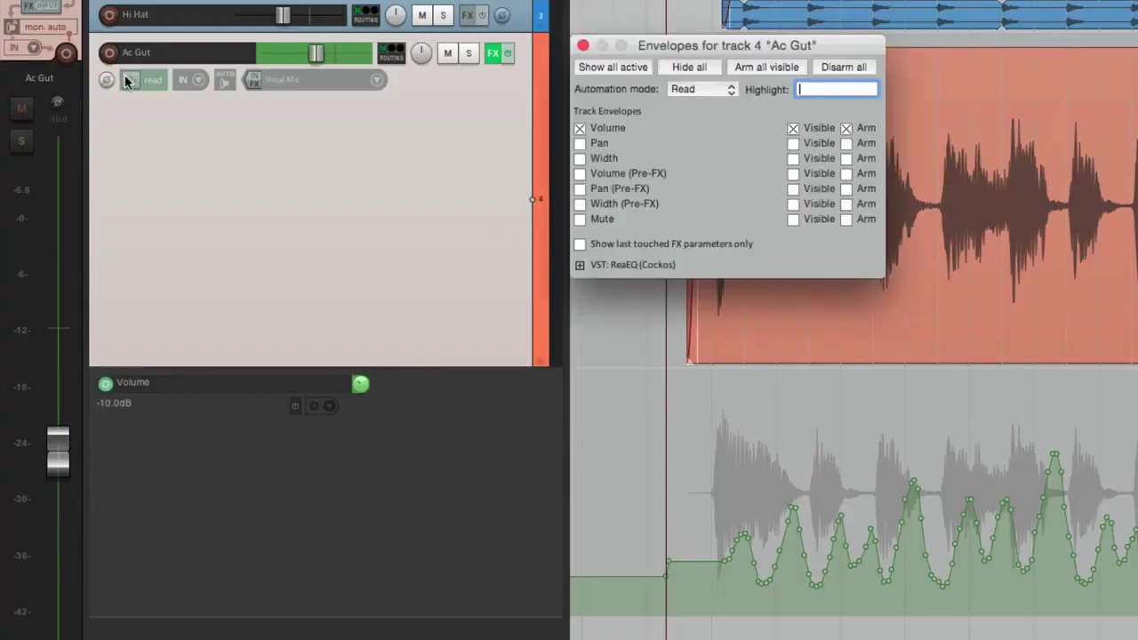
left_click(580, 148)
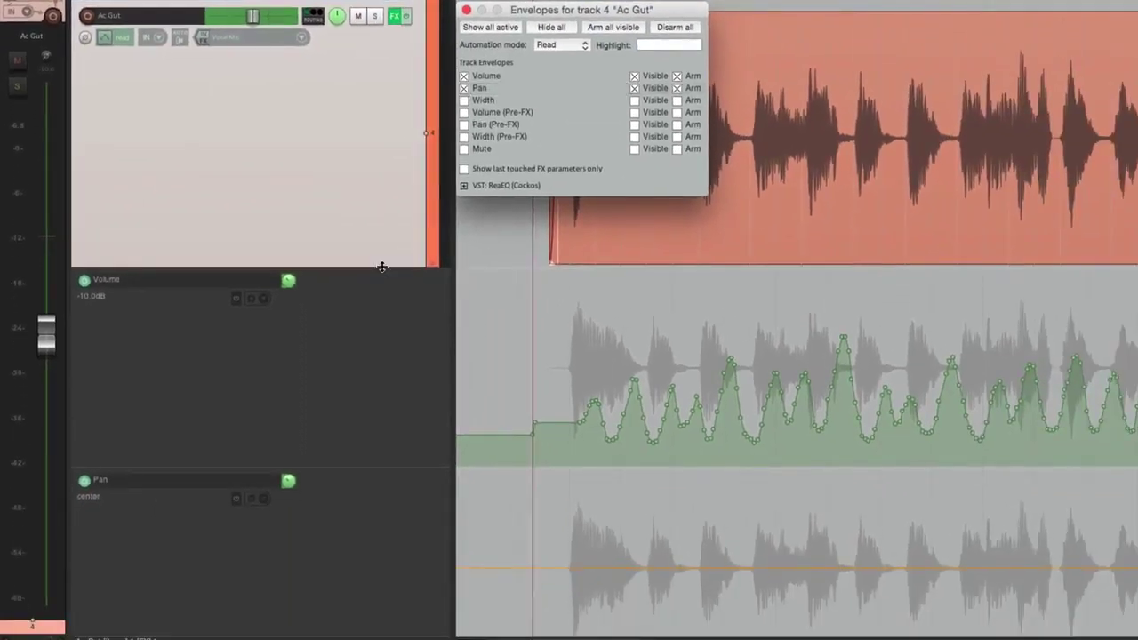
left_click_drag(382, 267, 376, 183)
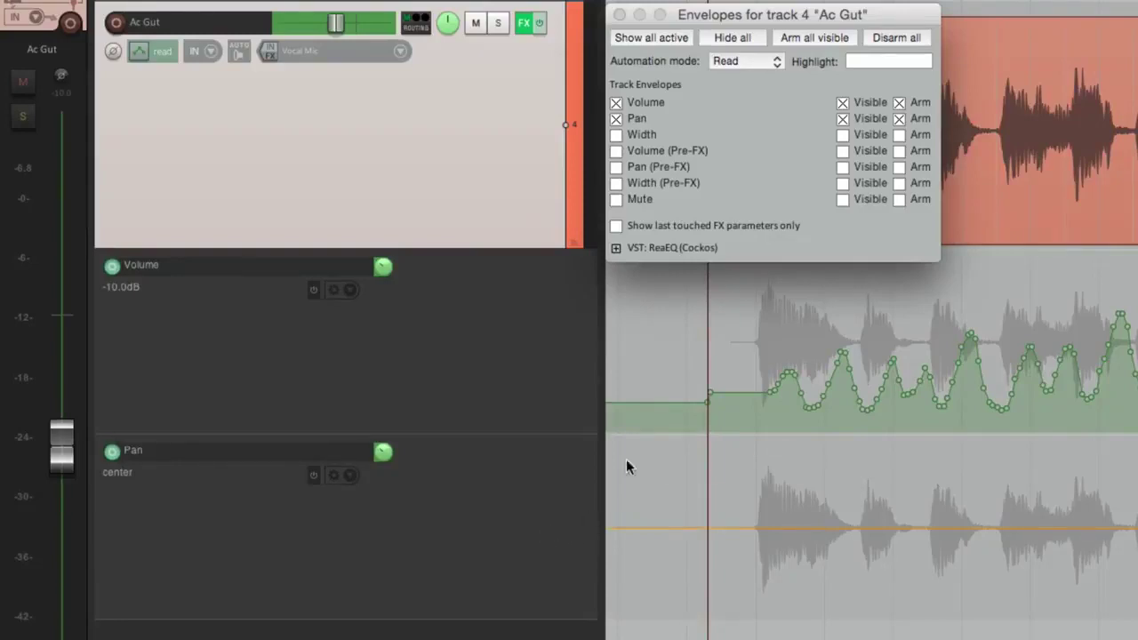
- Set Ac Gut's automation mode to Write and close the envelope window
left_click(745, 60)
left_click(753, 112)
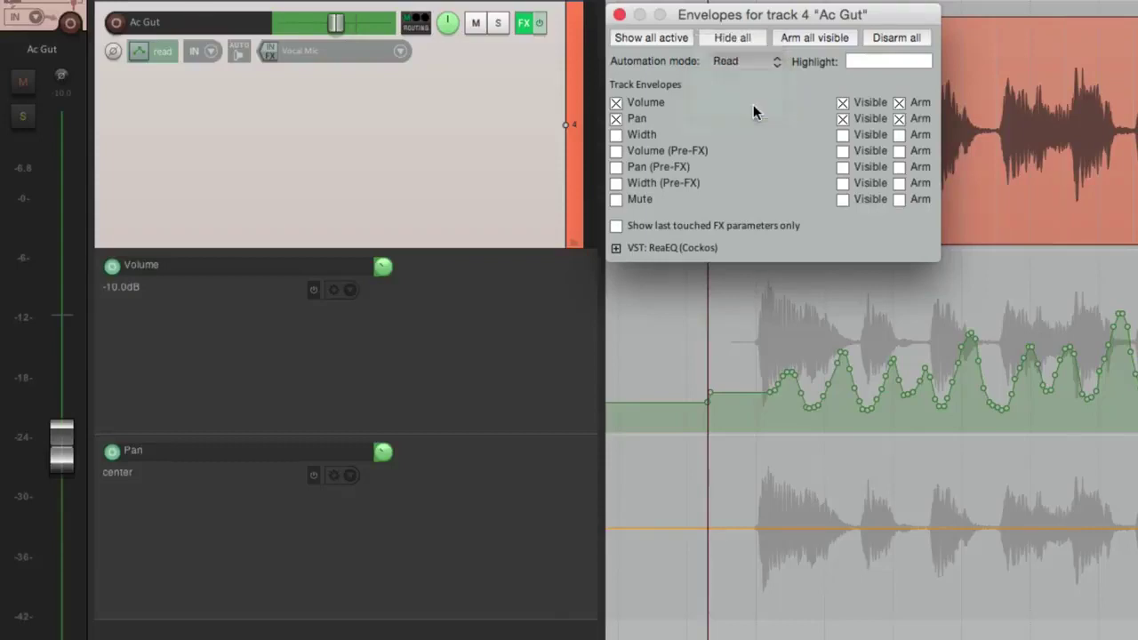
left_click(620, 14)
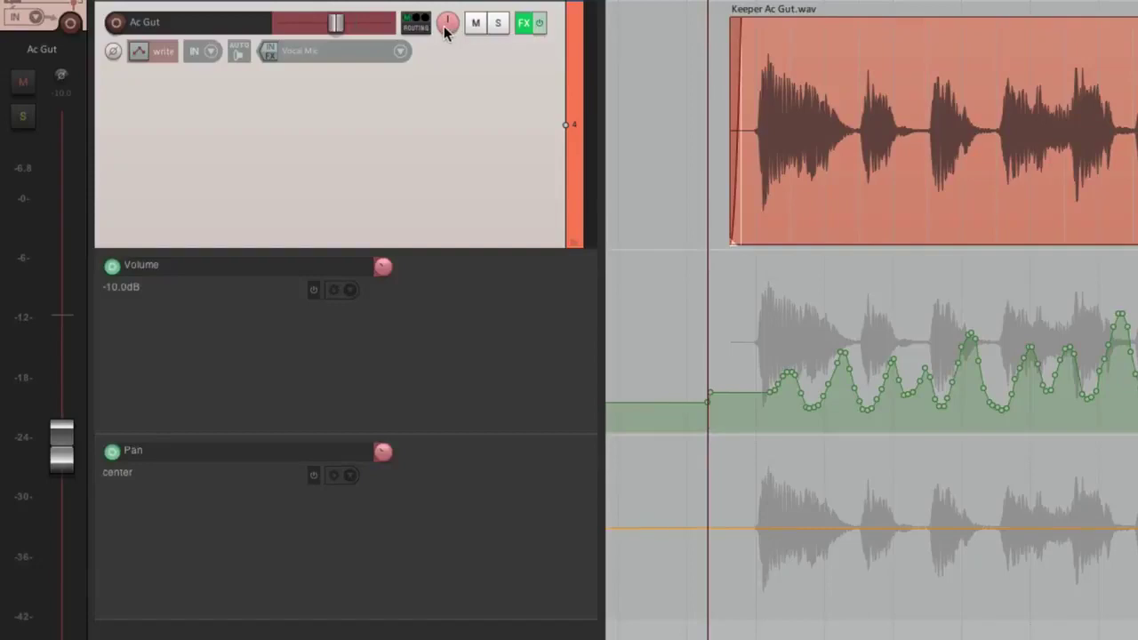
- Record pan moves on Ac Gut in Write mode with Volume and Pan armed, and undo that automation pass
key("space")
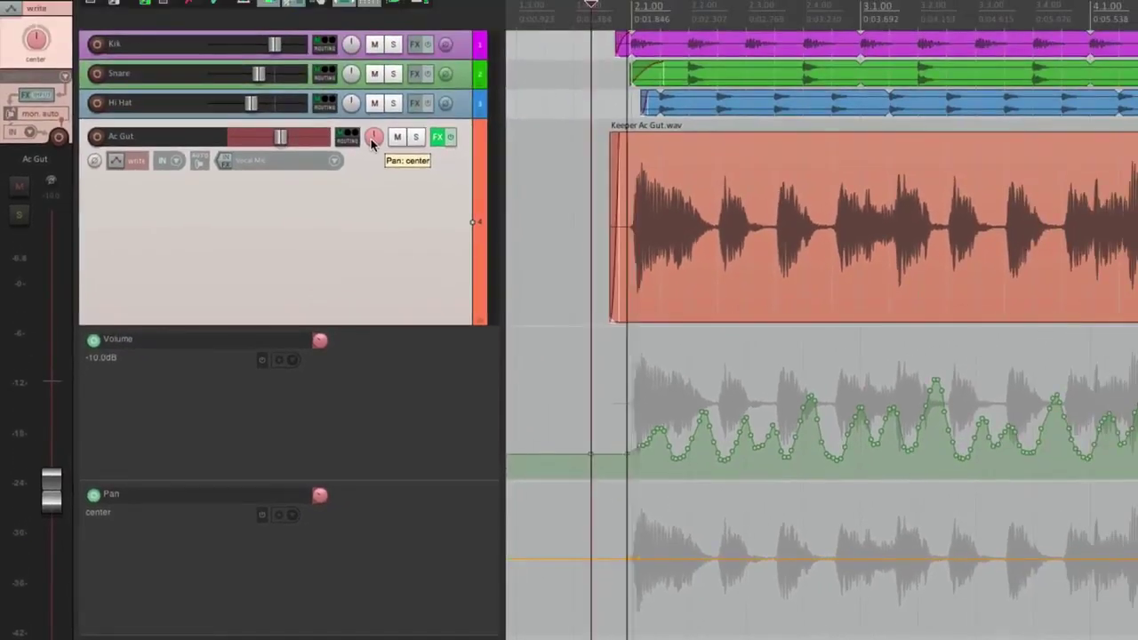
mouse_move(447, 31)
left_mouse_down()
mouse_move(447, 53)
mouse_move(447, 17)
left_mouse_up()
mouse_move(373, 136)
left_mouse_down()
mouse_move(374, 171)
mouse_move(374, 101)
mouse_move(376, 167)
left_mouse_up()
key("space")
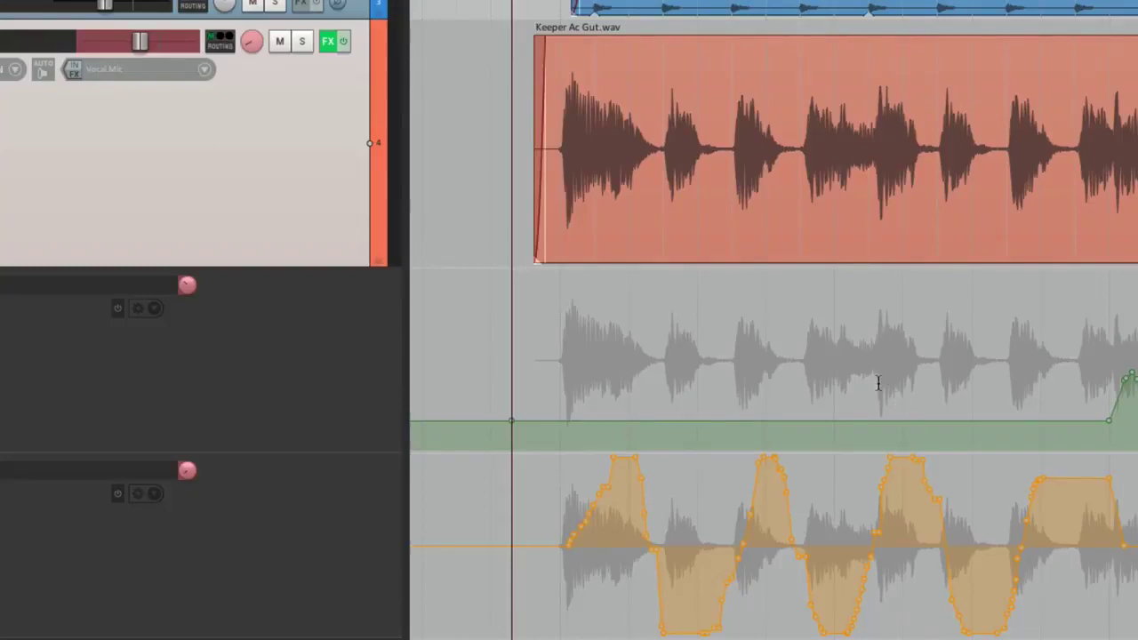
key("ctrl+z")
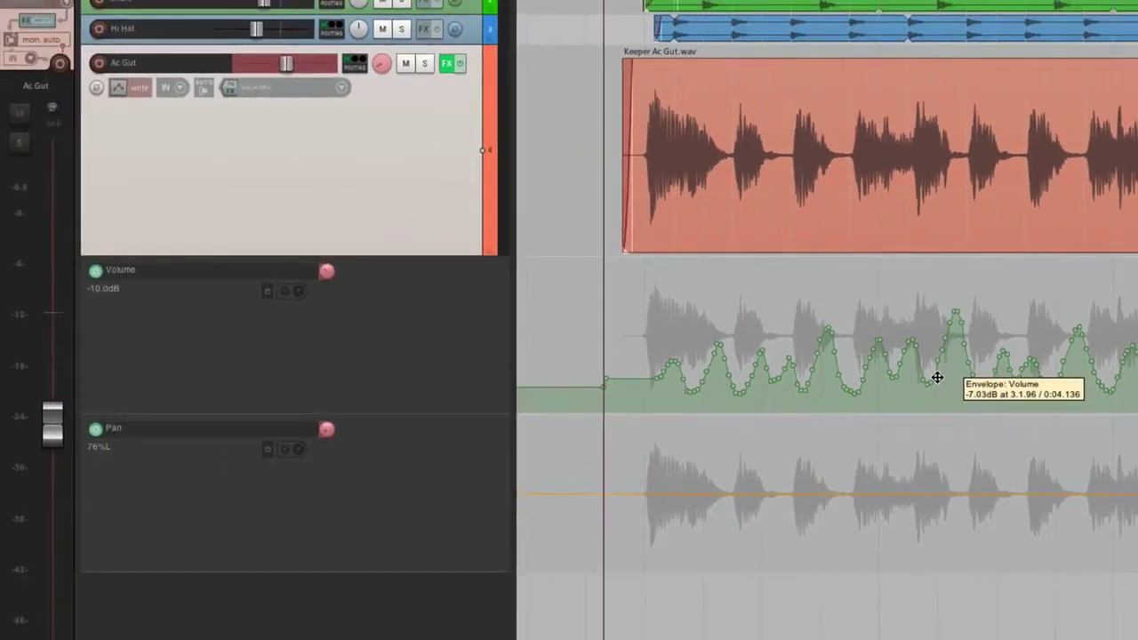
- Disarm Ac Gut's Volume envelope so only Pan stays armed, and close the envelope window
left_click(126, 86)
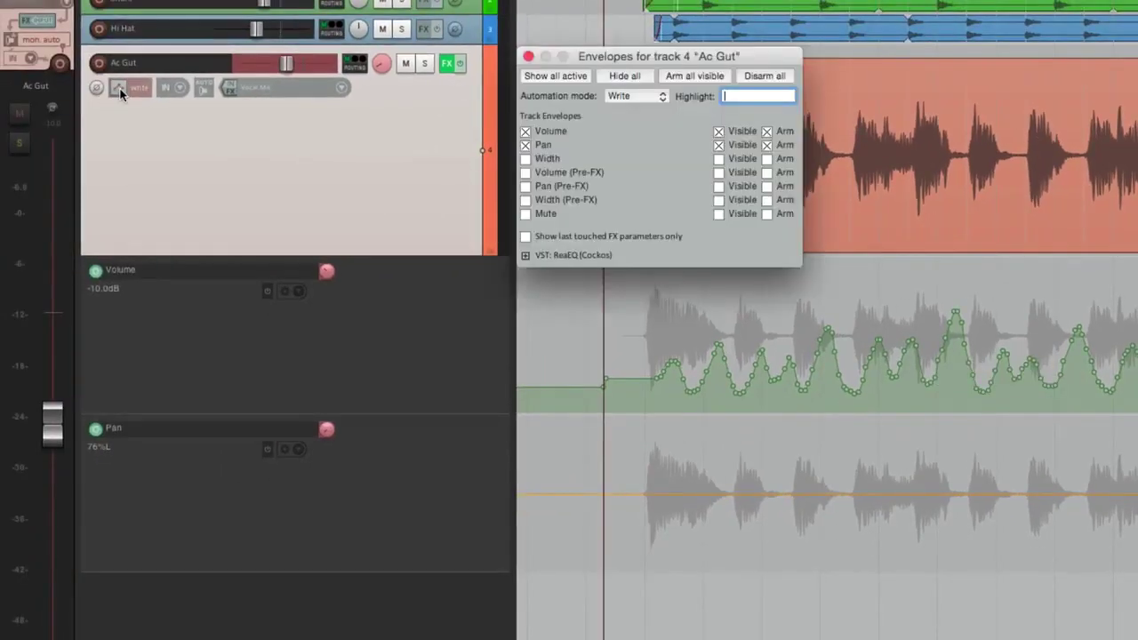
left_click(764, 131)
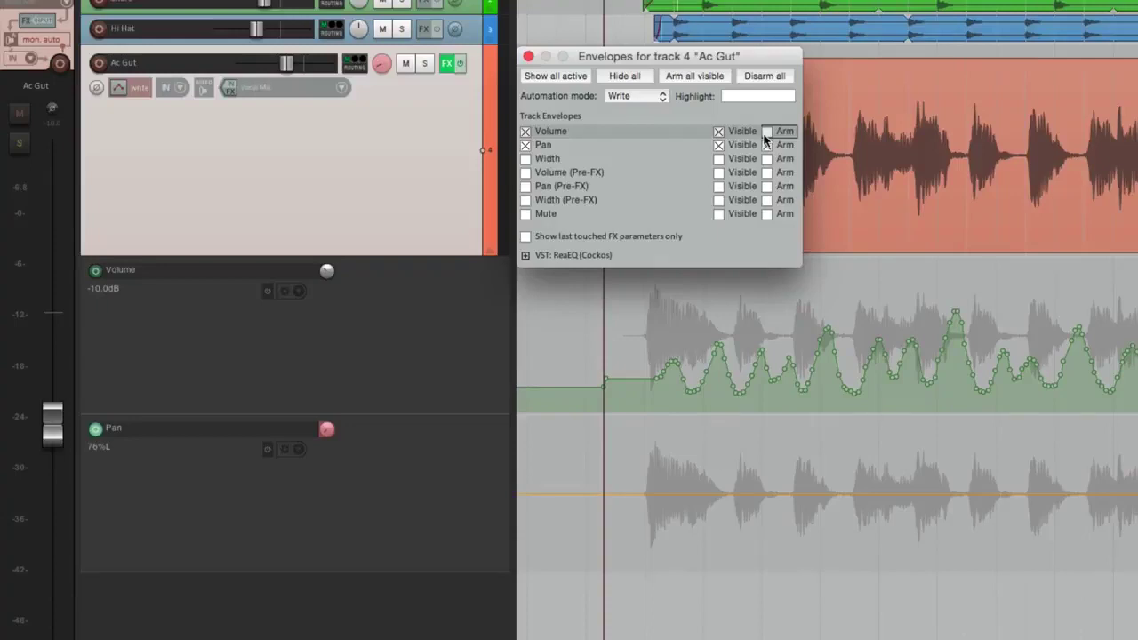
left_click(528, 56)
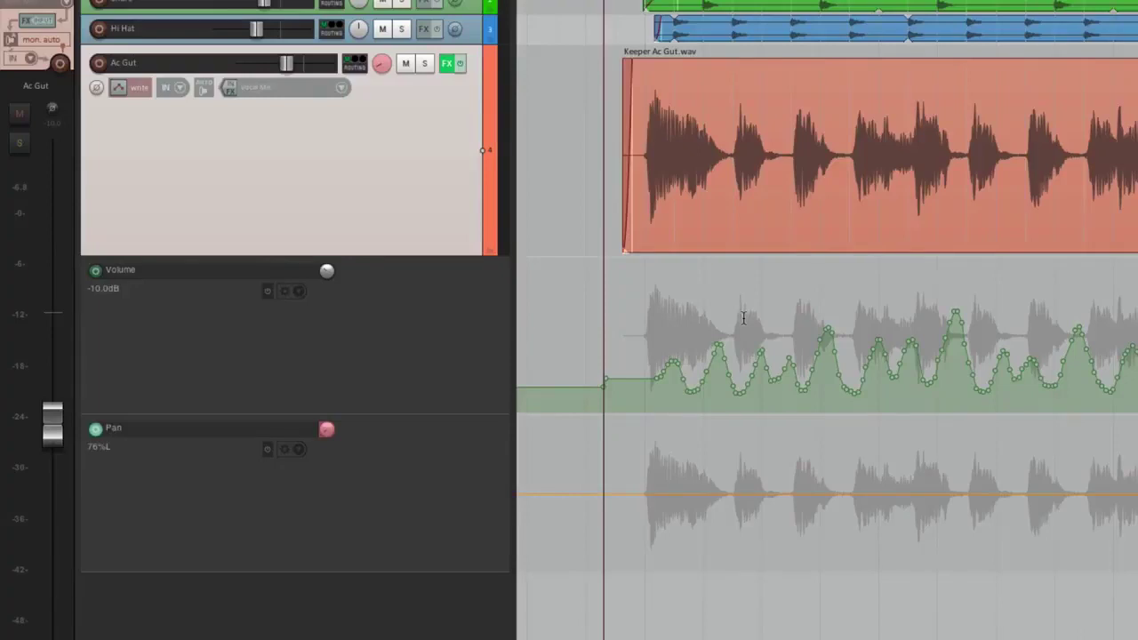
- Play the song in Write mode while sweeping Ac Gut's pan between left and right, recording only pan automation
mouse_move(383, 68)
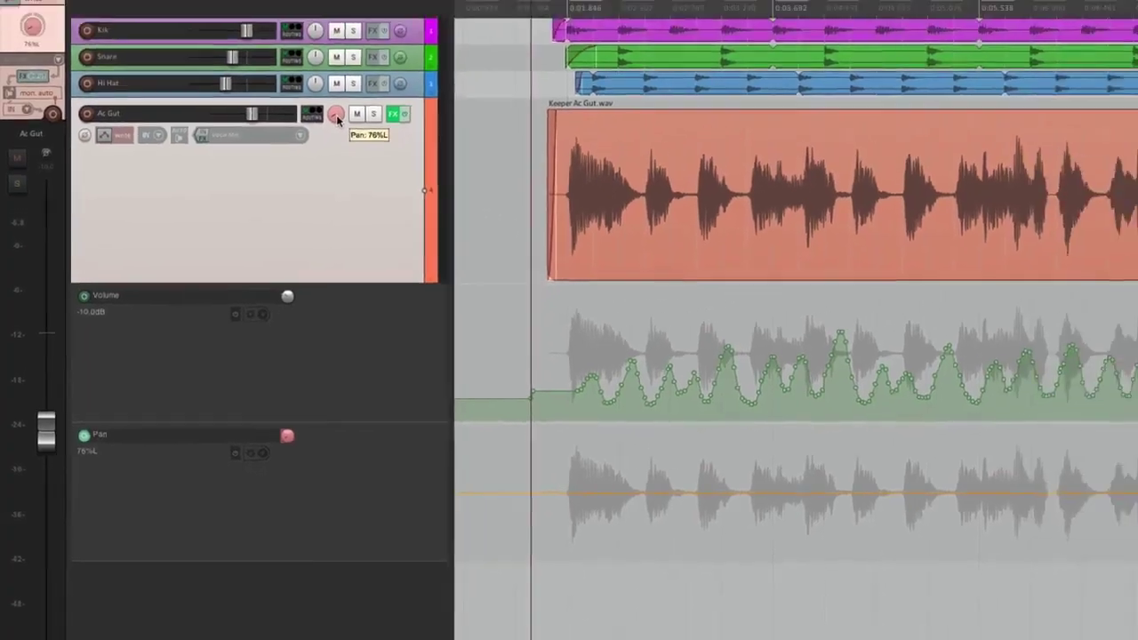
key("space")
left_click_drag(383, 69, 384, 53)
mouse_move(308, 144)
left_mouse_down()
mouse_move(307, 128)
mouse_move(308, 169)
left_mouse_up()
key("space")
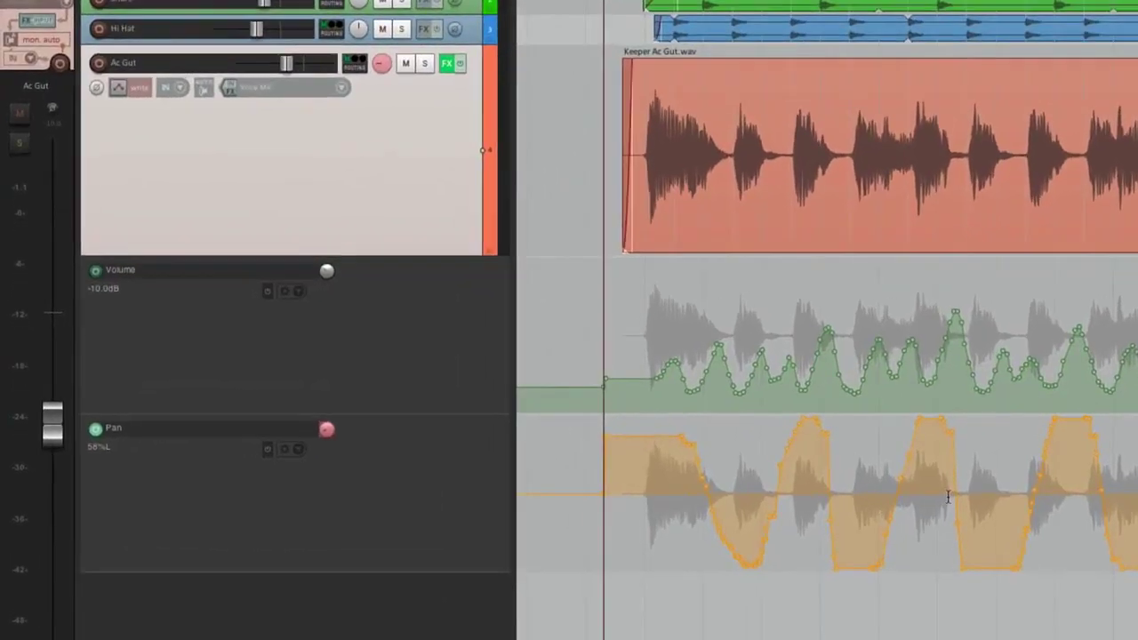
- Set Ac Gut's automation mode to Read and play back the recorded volume and pan moves
left_click(118, 87)
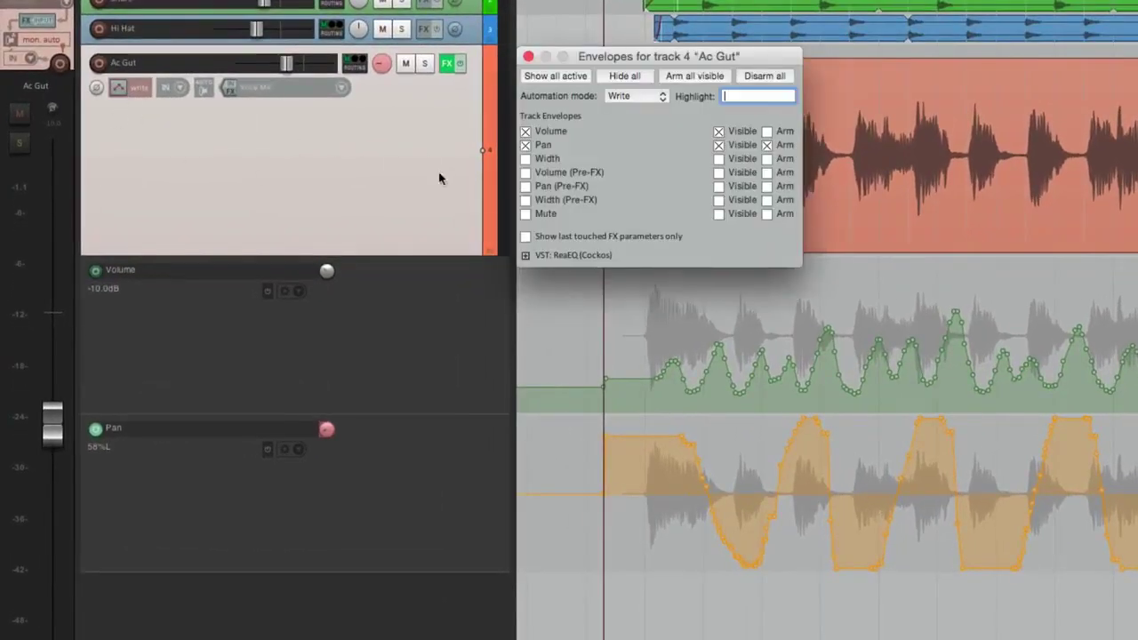
left_click(659, 98)
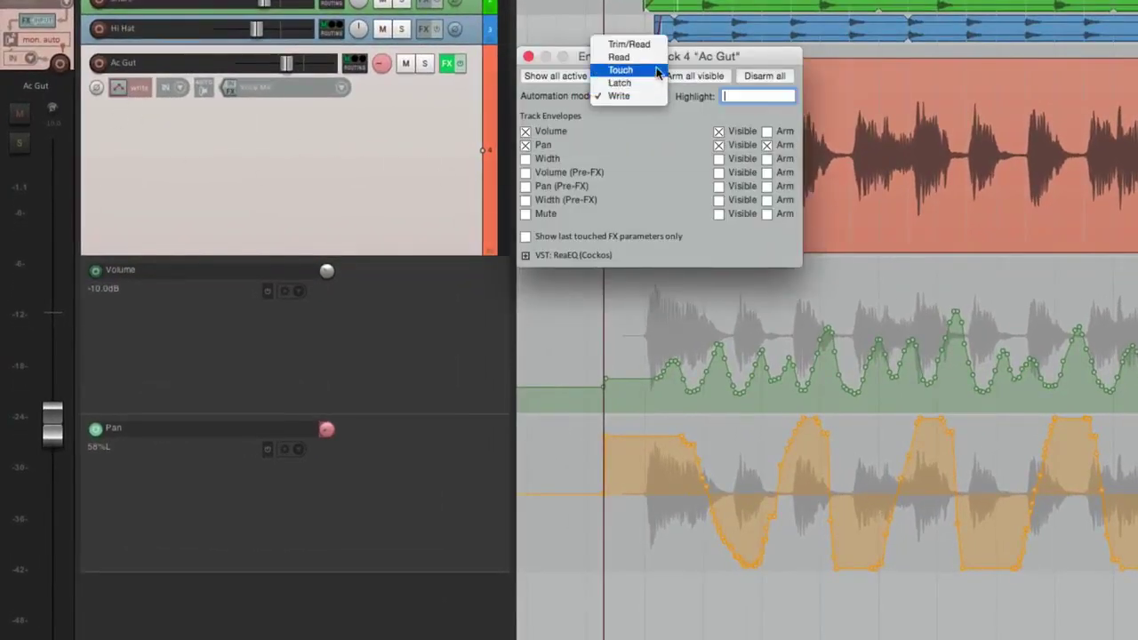
left_click(655, 59)
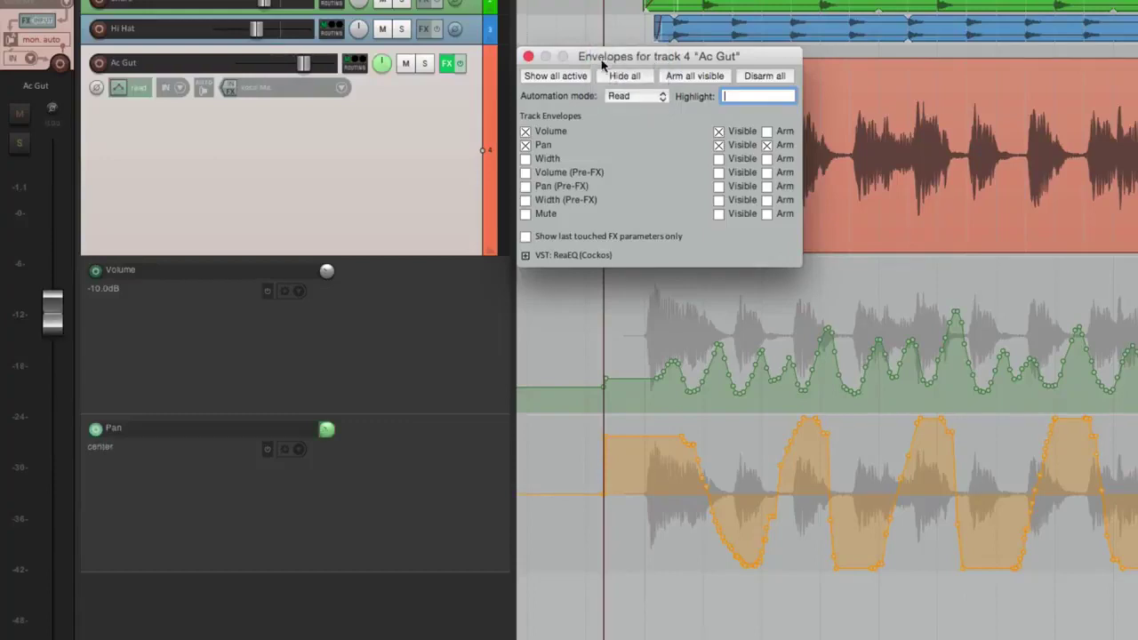
left_click(527, 56)
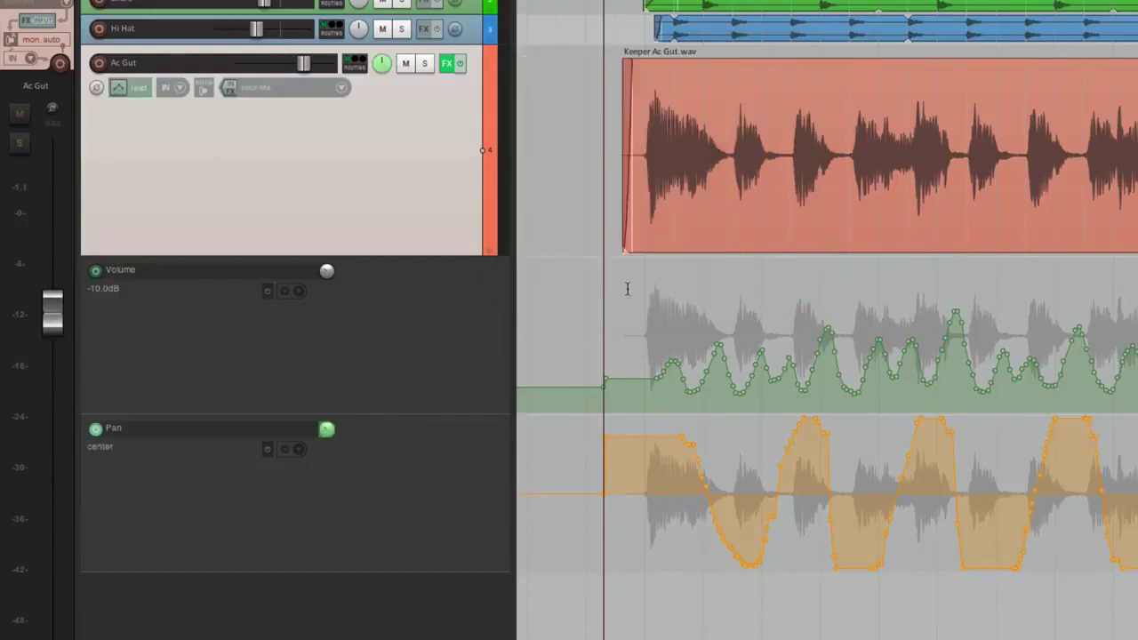
key("space")
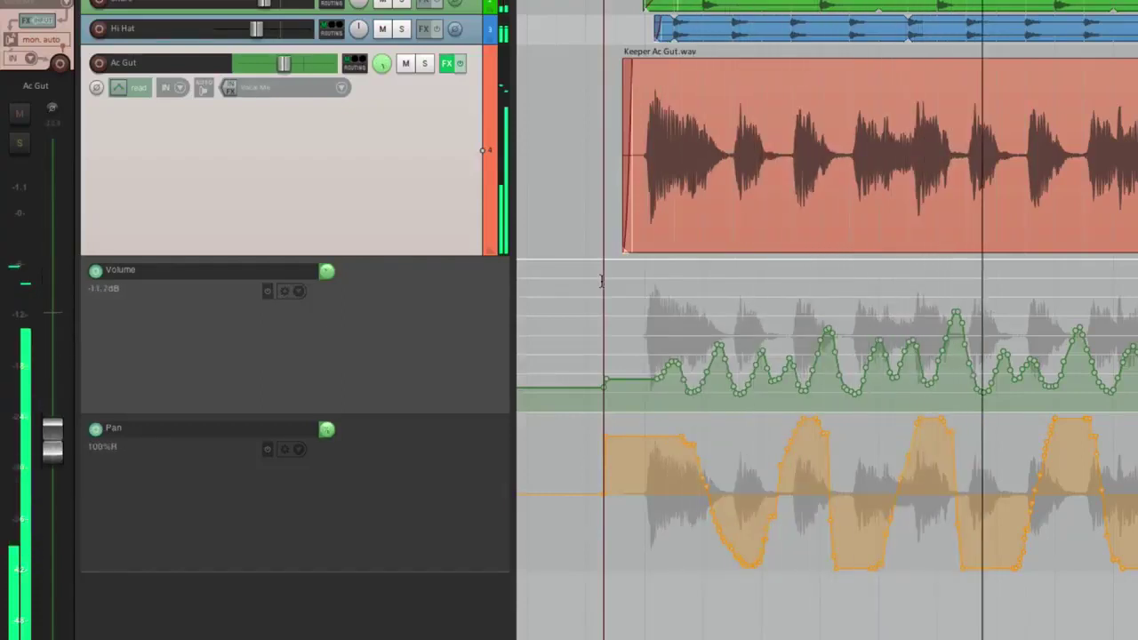
key("space")
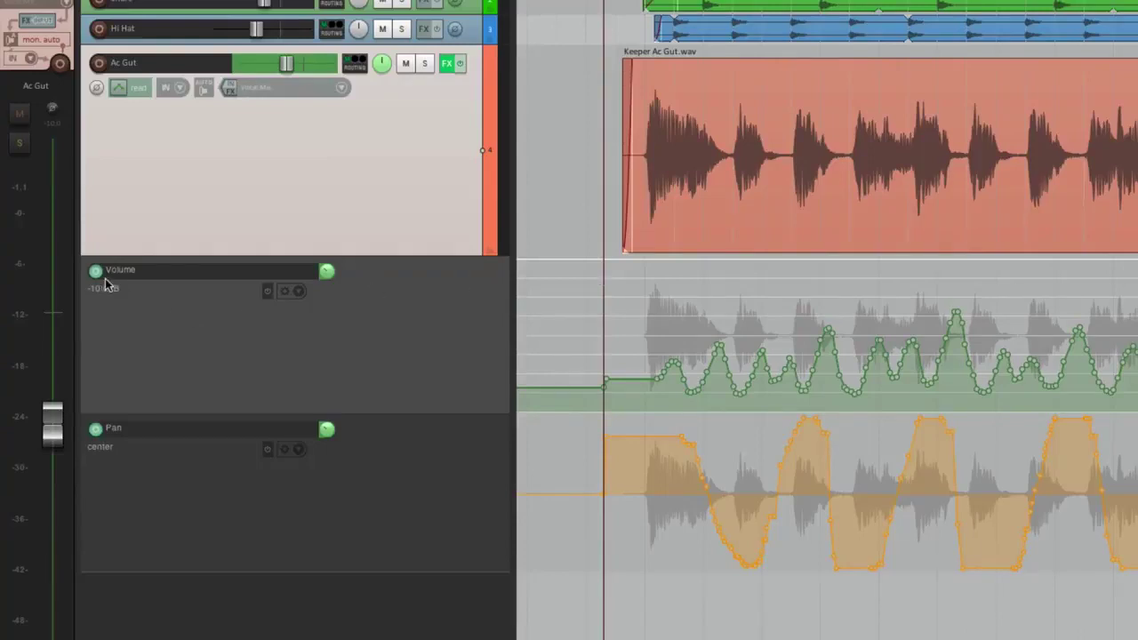
- Try the Arm options for Volume and Pan in Ac Gut's envelope window, leaving both armed, and close it
left_click(121, 88)
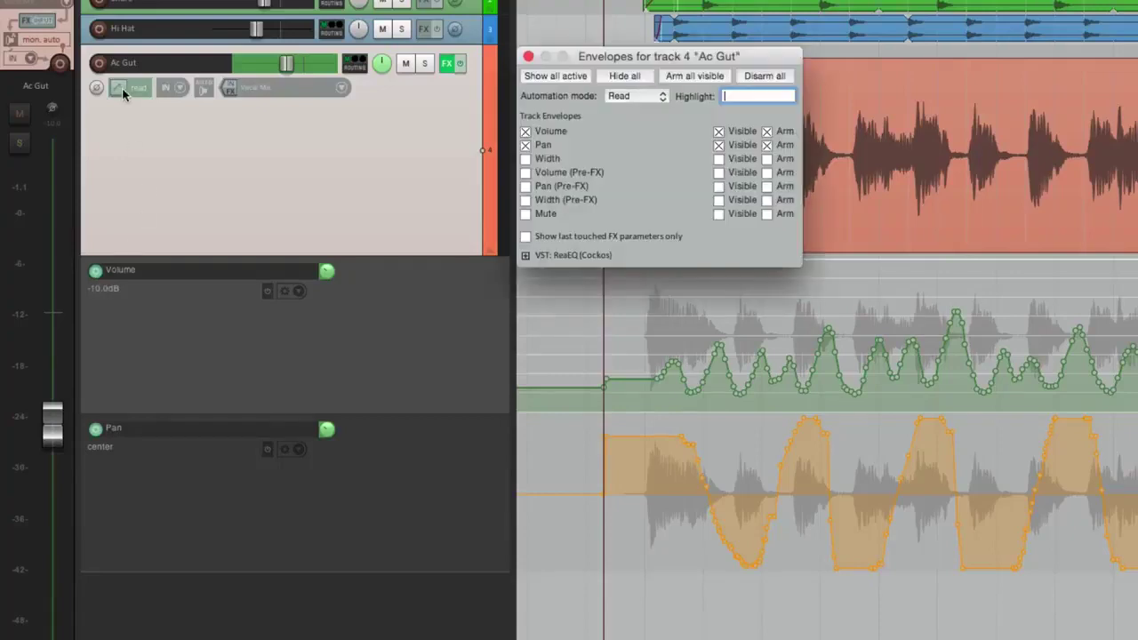
left_click(766, 131)
left_click(767, 145)
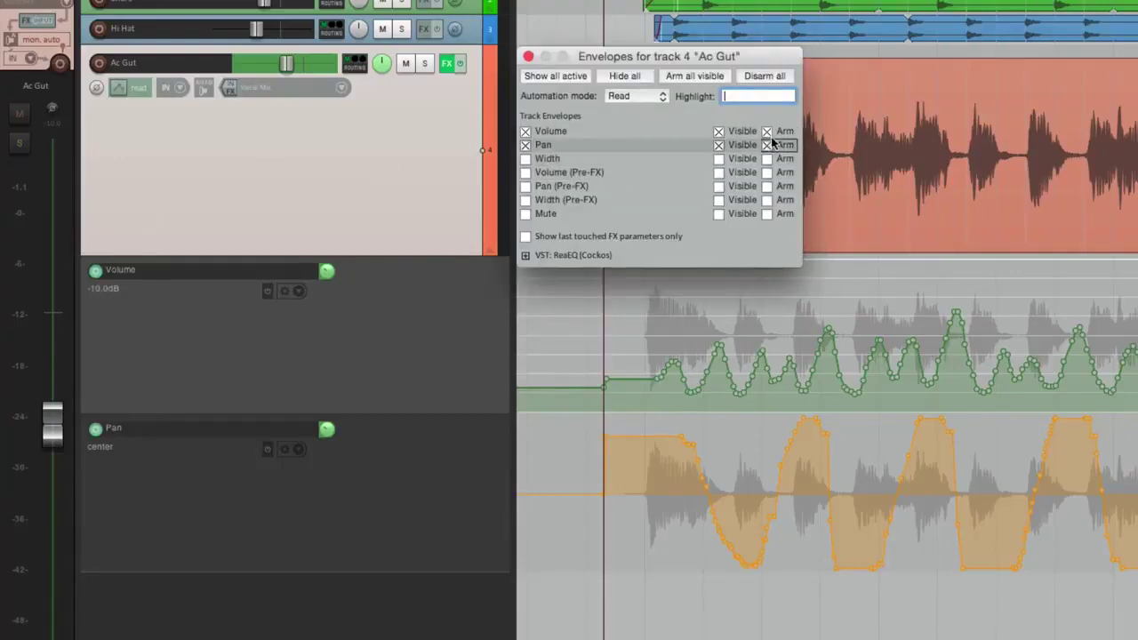
left_click(528, 56)
- Try the arm toggles in Ac Gut's Volume and Pan envelope lanes, leaving both envelopes armed
left_click(95, 270)
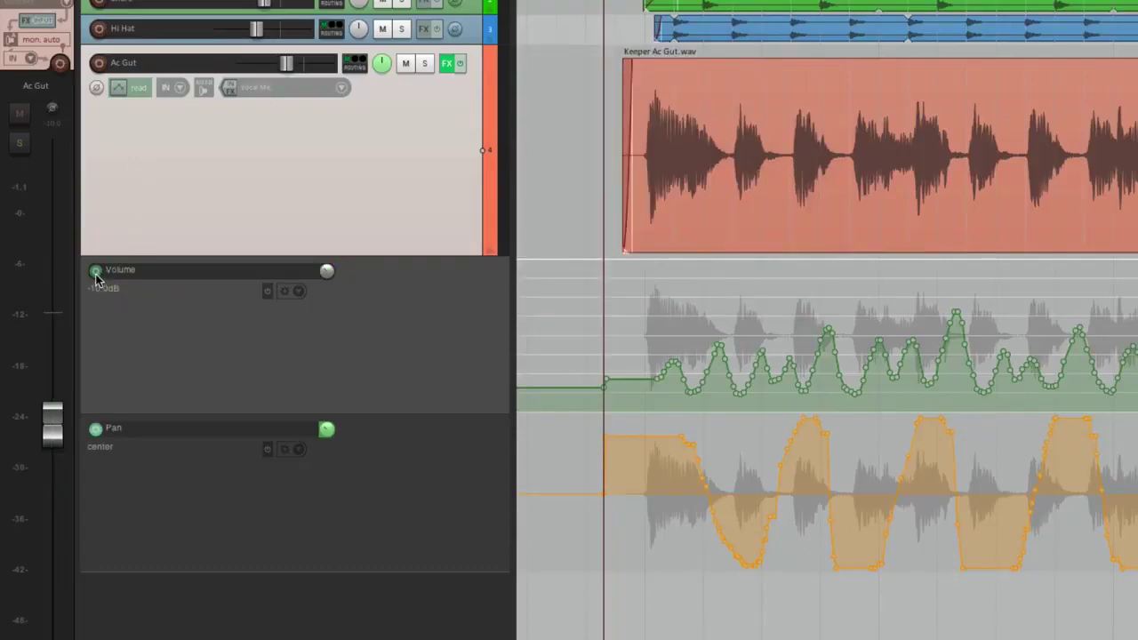
left_click(96, 429)
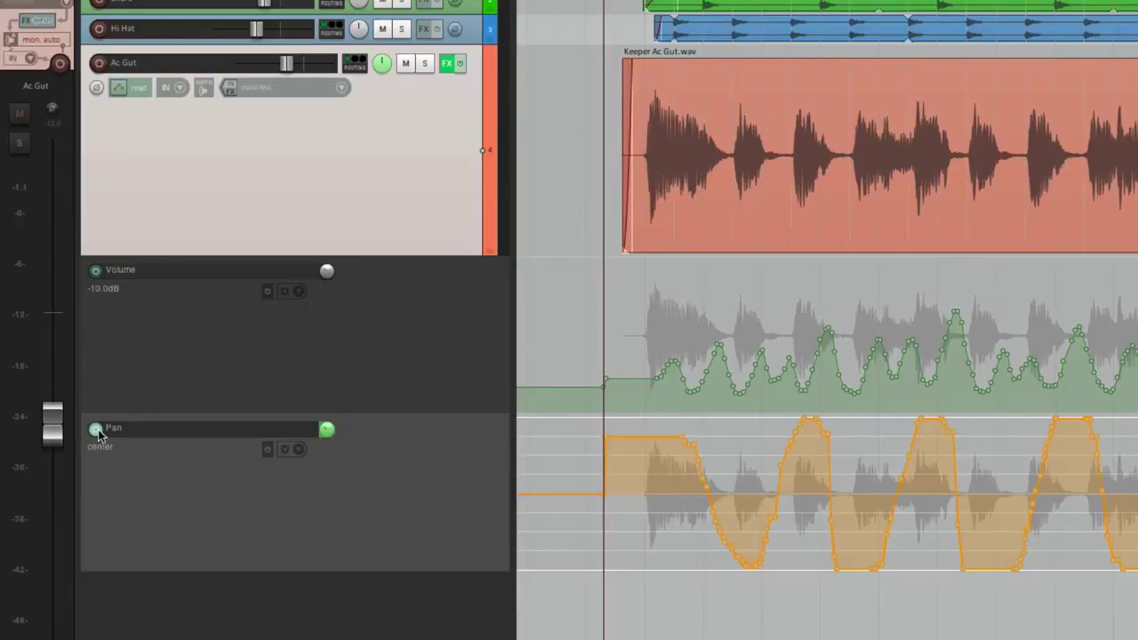
left_click(96, 272)
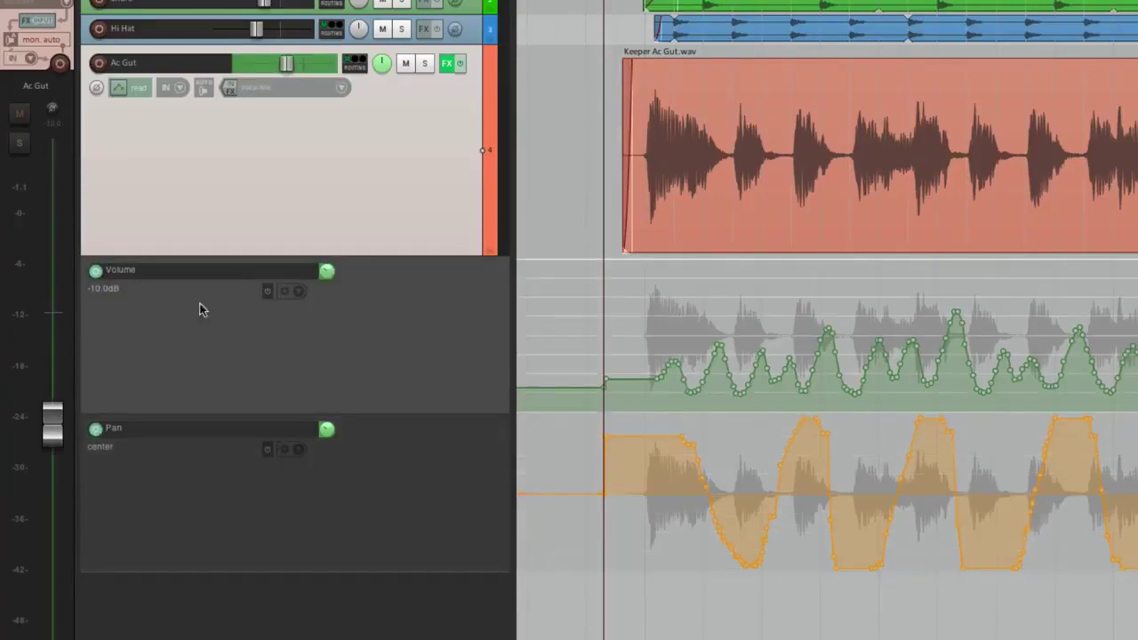
- Try switching Ac Gut to Write automation mode, and set its mode to Trim/Read
left_click(118, 87)
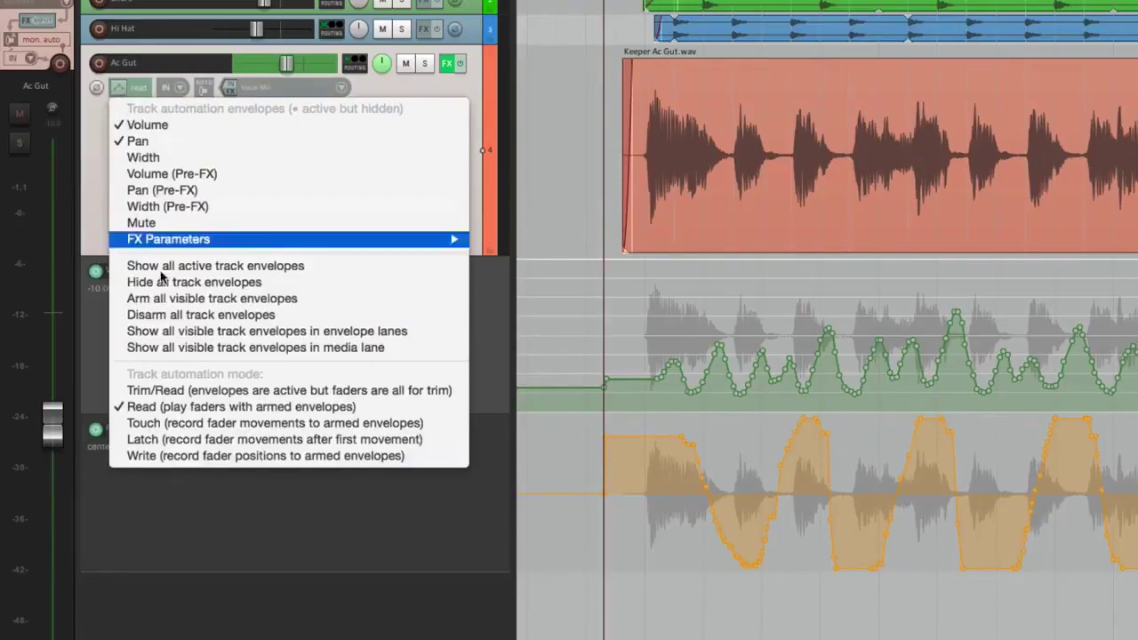
left_click(125, 456)
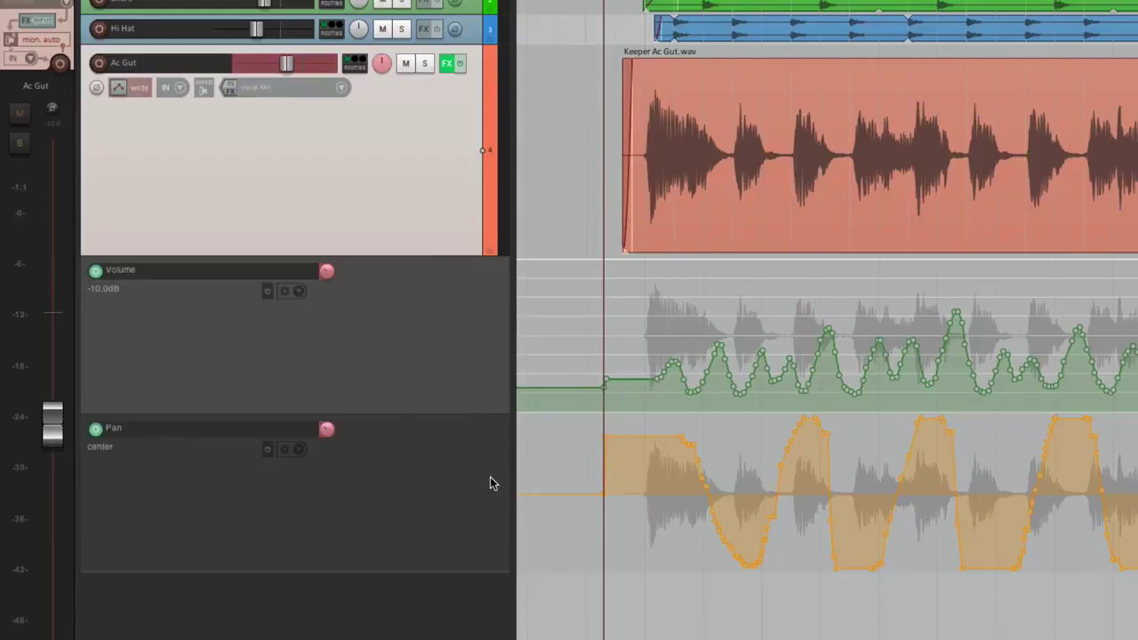
left_click(118, 87)
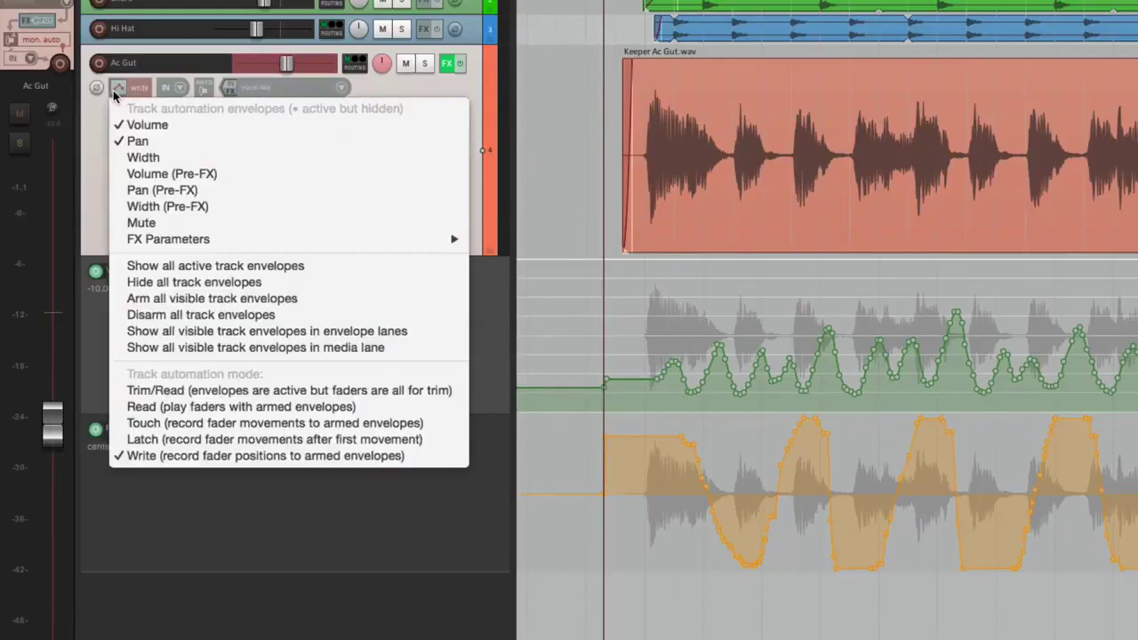
left_click(124, 391)
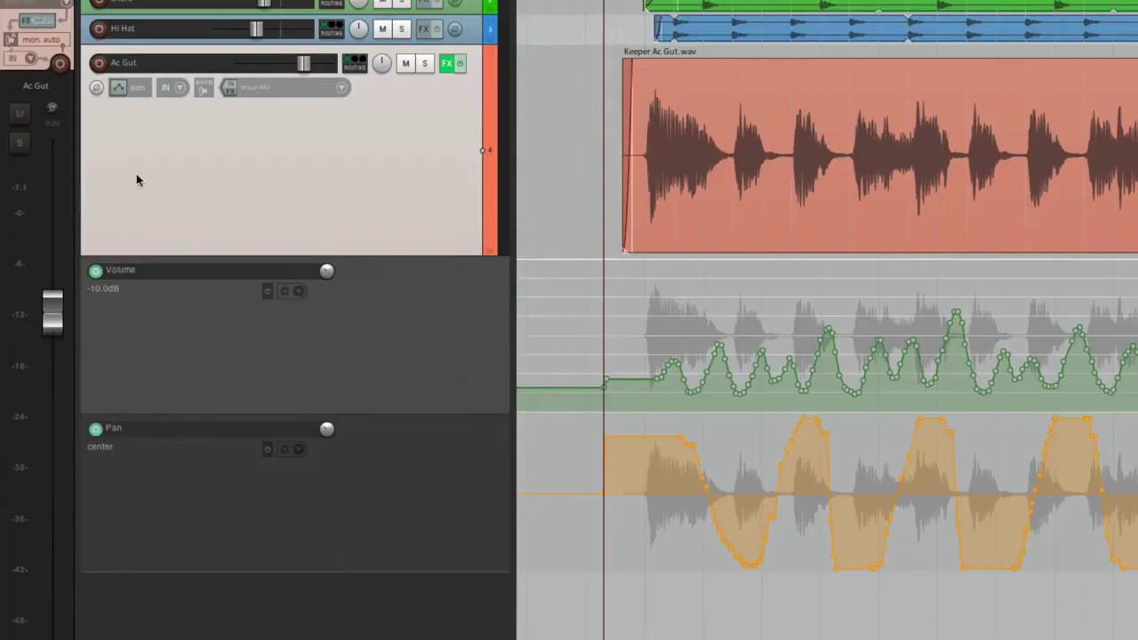
- Check Ac Gut's envelope window, close it, and add the track's Mute envelope
left_click(119, 90)
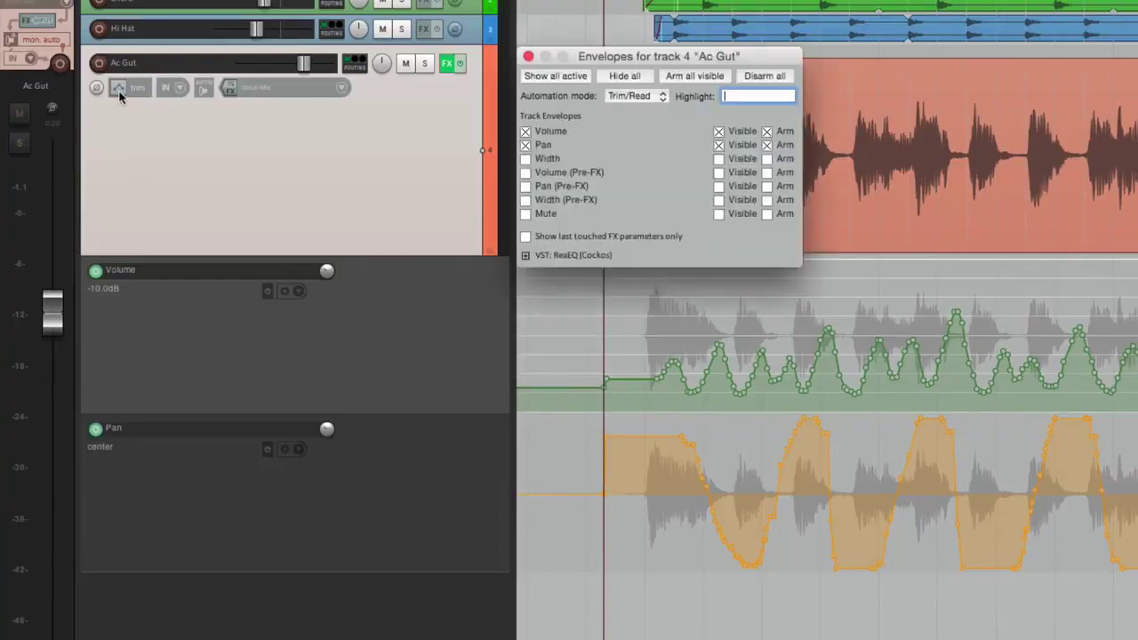
left_click(526, 57)
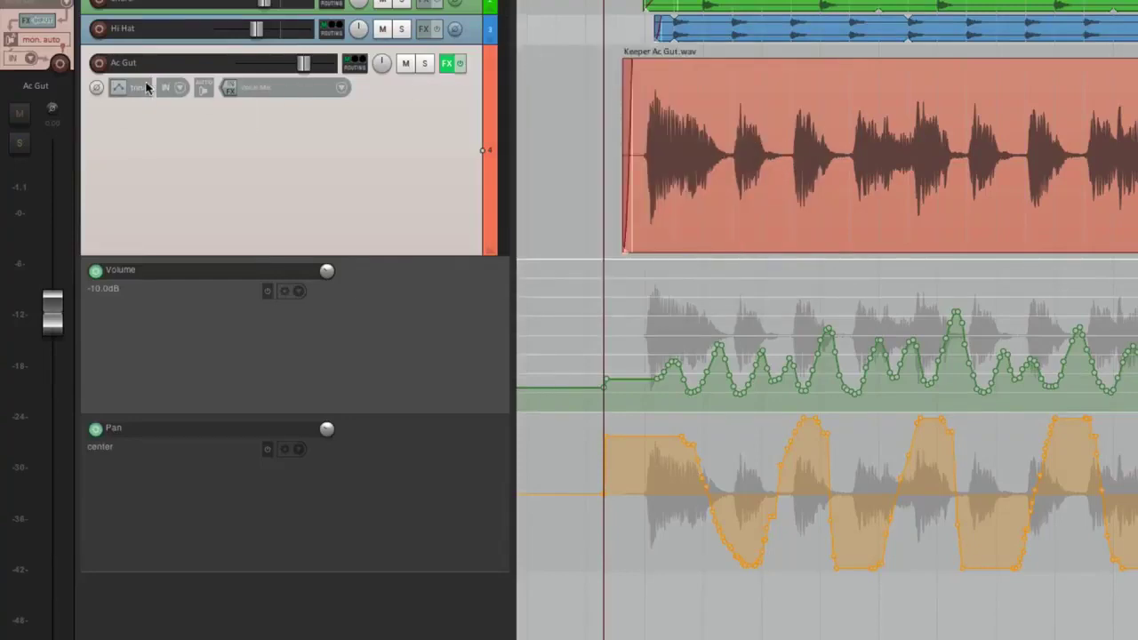
right_click(119, 92)
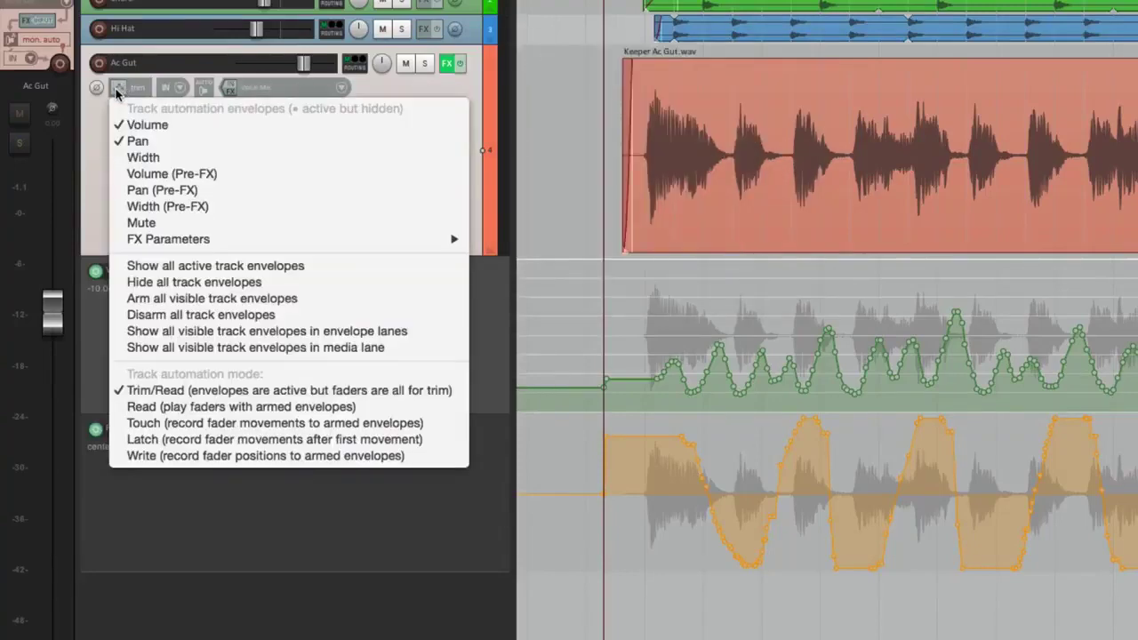
left_click(116, 223)
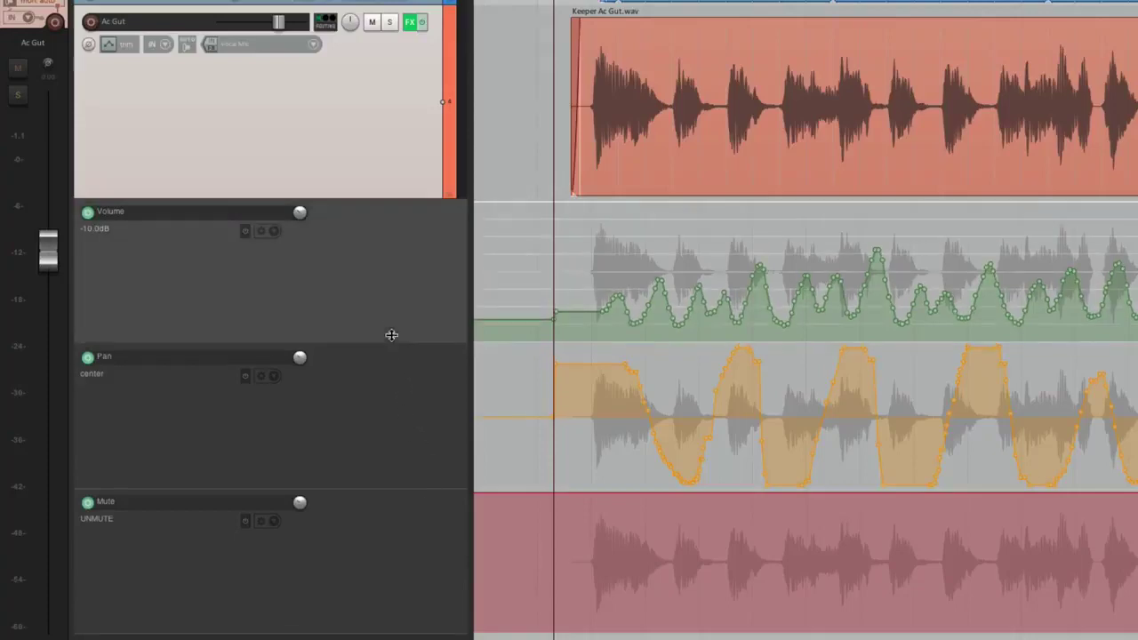
- Reduce the heights of Ac Gut's Volume and Pan envelope lanes and enlarge the Mute lane
left_click_drag(391, 344, 389, 270)
left_click_drag(389, 418, 386, 346)
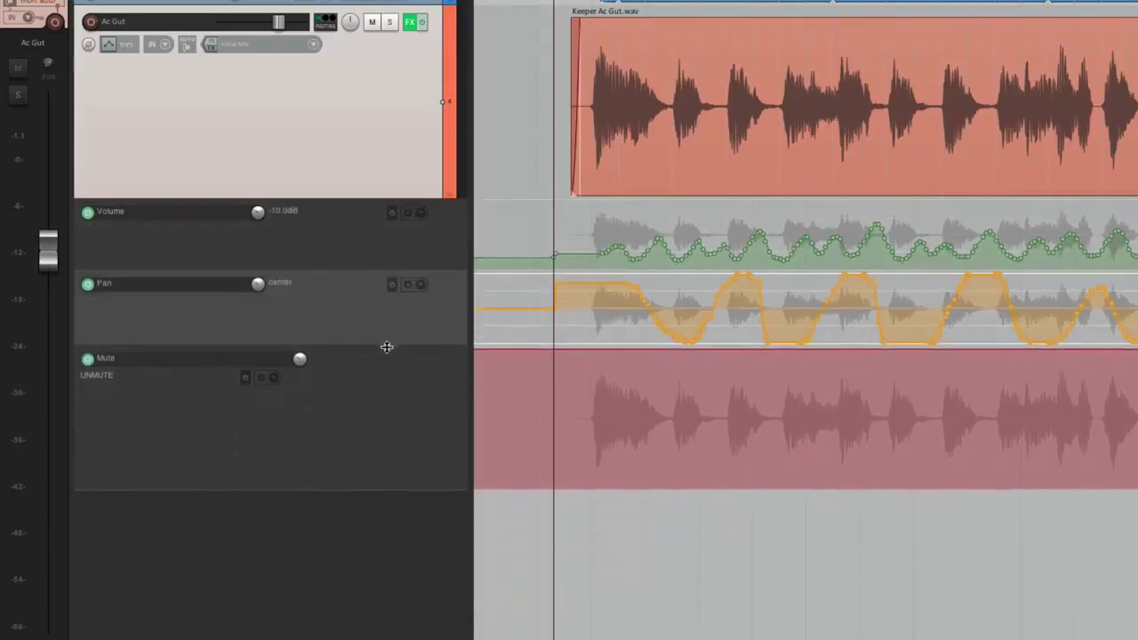
left_click_drag(394, 491, 385, 574)
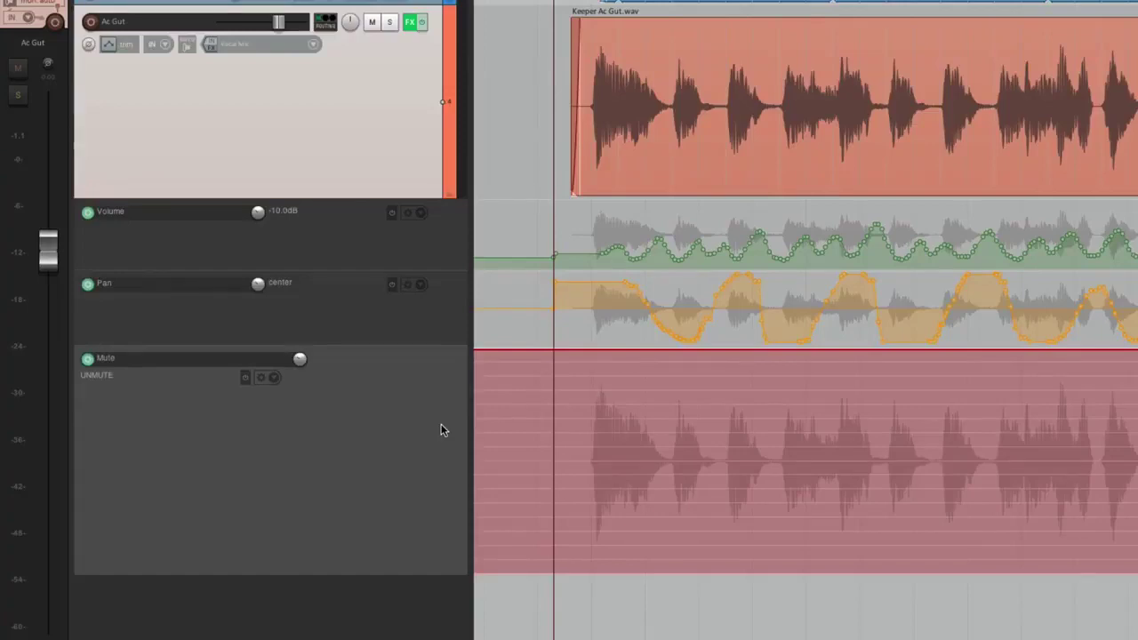
- Set Ac Gut's automation mode to Write and disarm its Volume and Pan envelopes
left_click(108, 45)
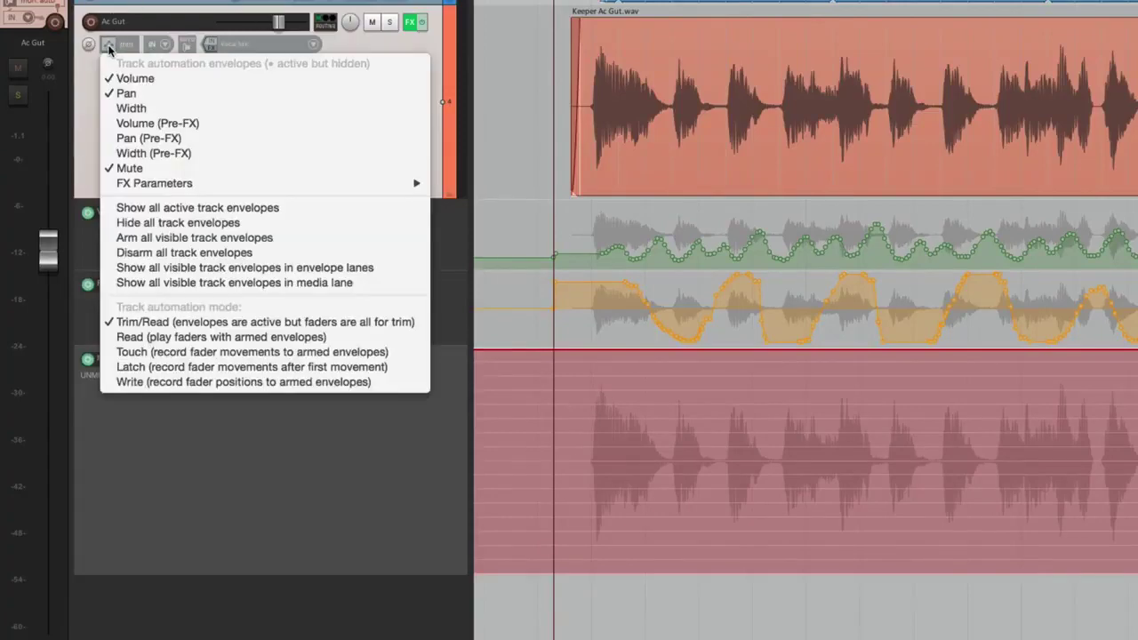
left_click(230, 380)
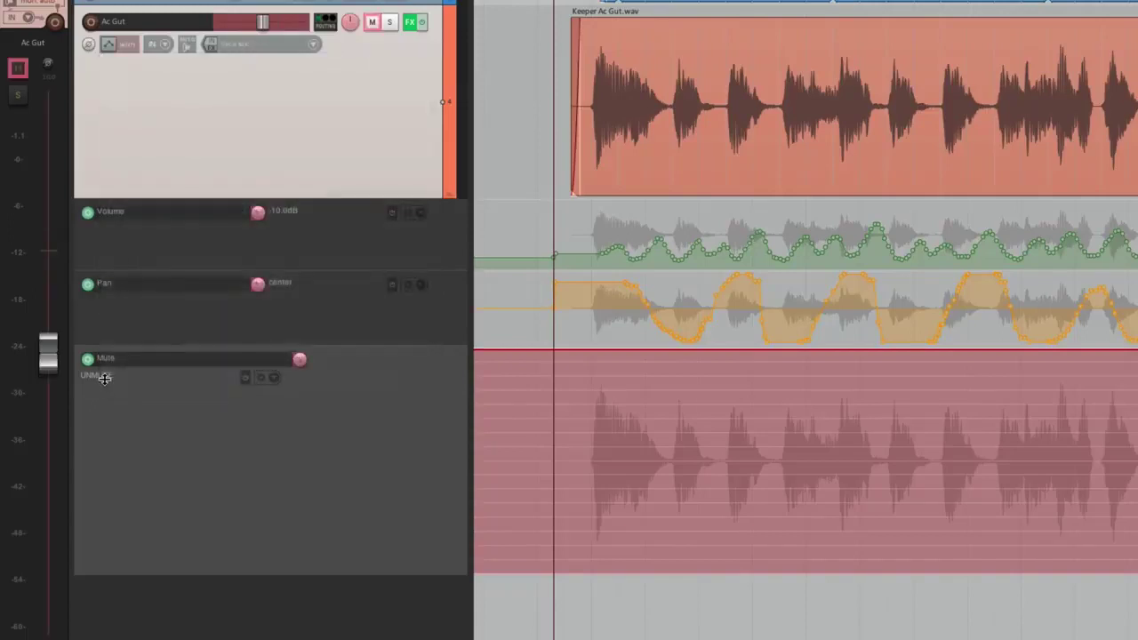
left_click(89, 232)
left_click(88, 284)
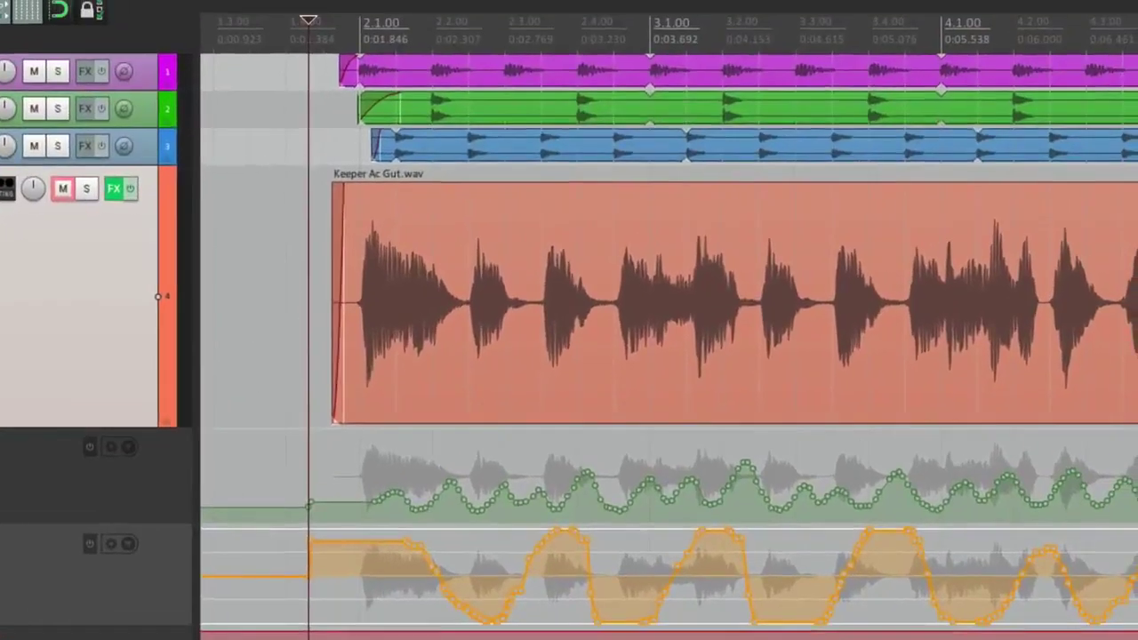
- Set the automation preferences to switch to trim/read mode after recording automation in write mode
key("super+comma")
scroll(313, 362, "down", 5)
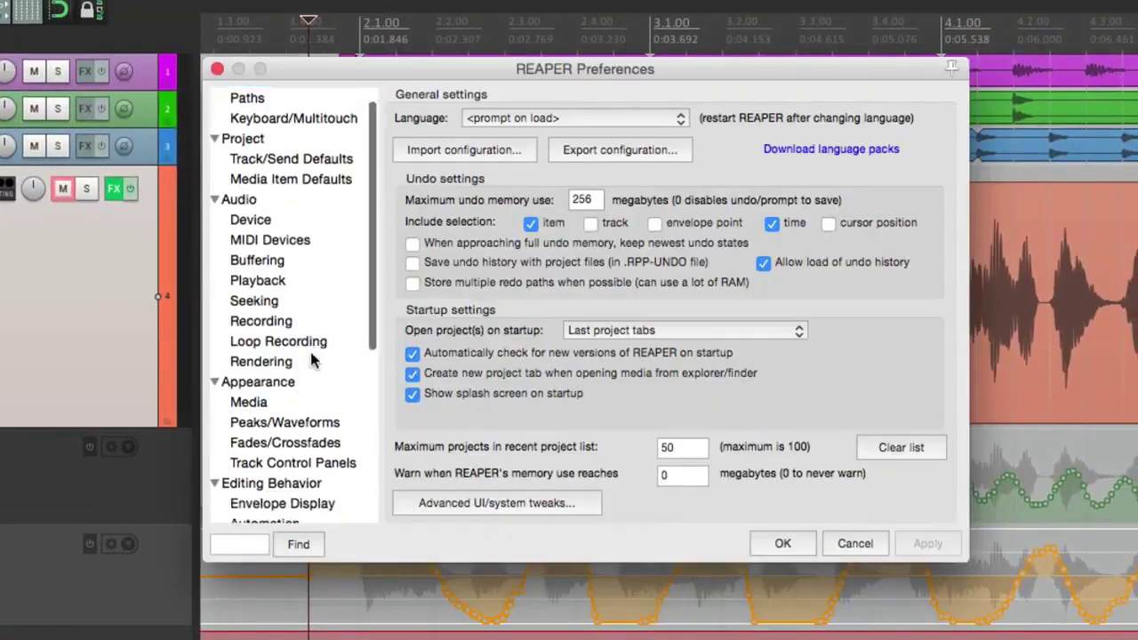
left_click(267, 455)
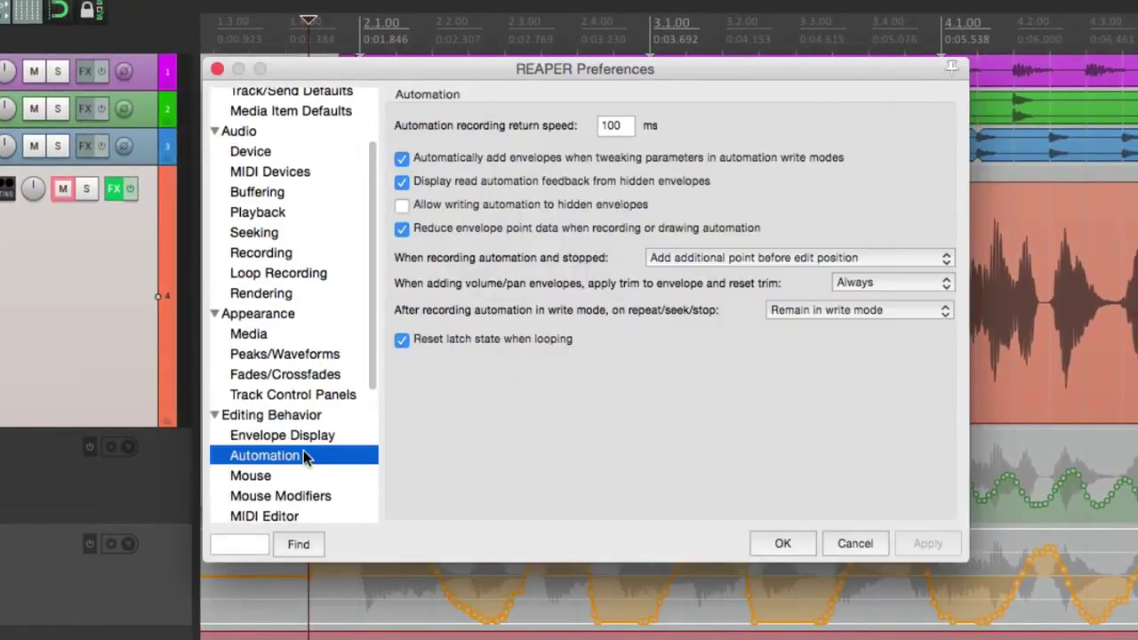
left_click(792, 312)
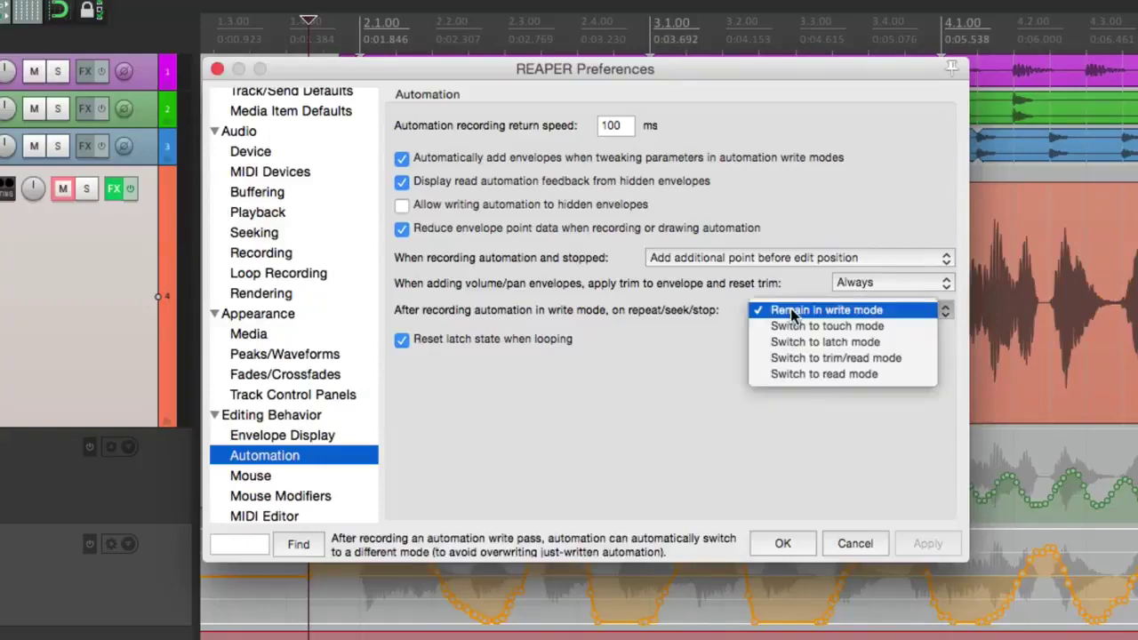
left_click(762, 358)
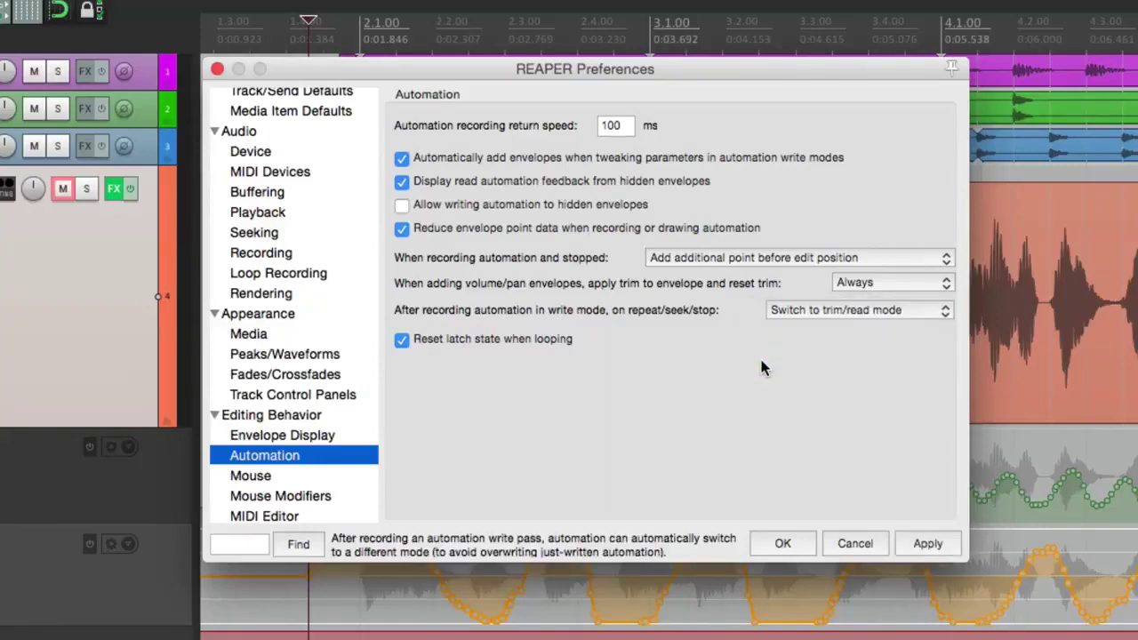
left_click(782, 543)
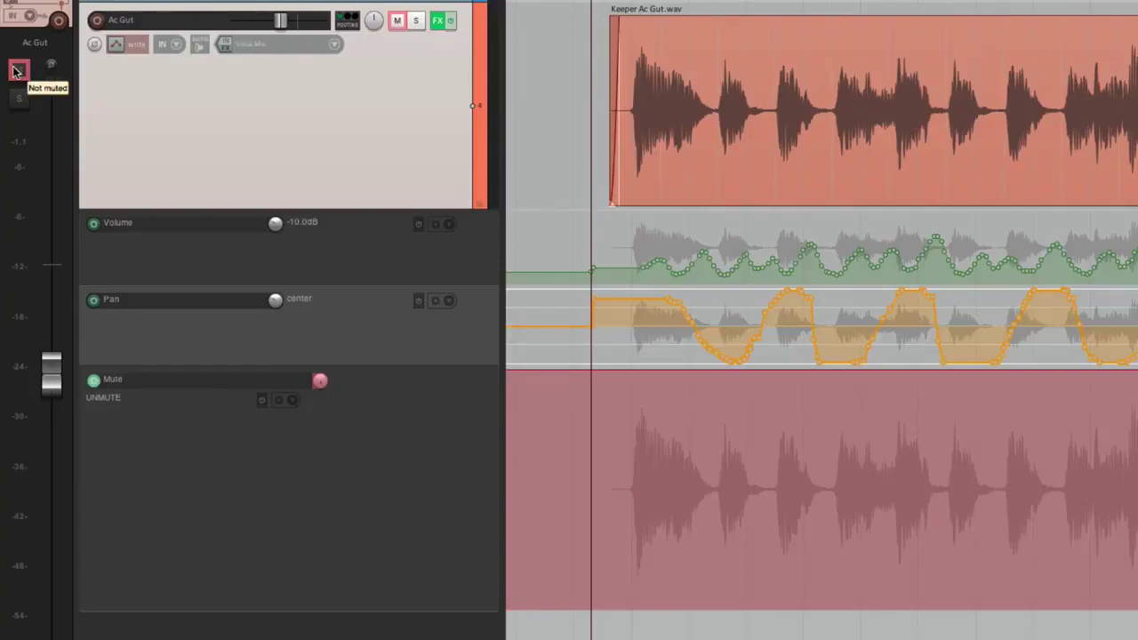
- Record a mute over Ac Gut's second and third notes during playback, and play the automation back
key("space")
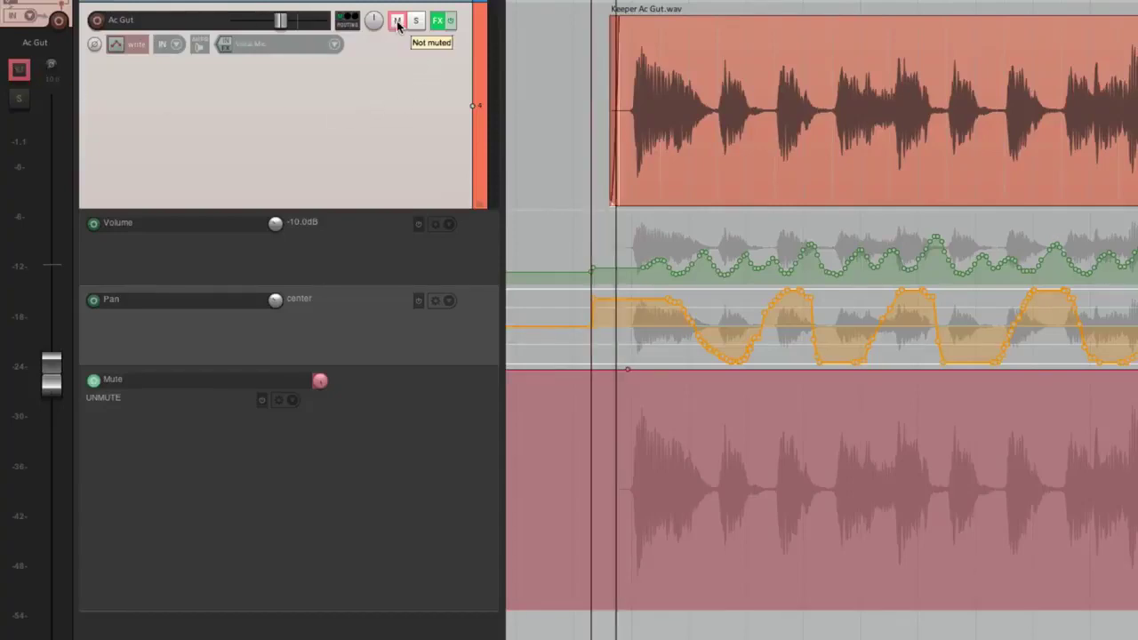
left_click(398, 22)
left_click(399, 22)
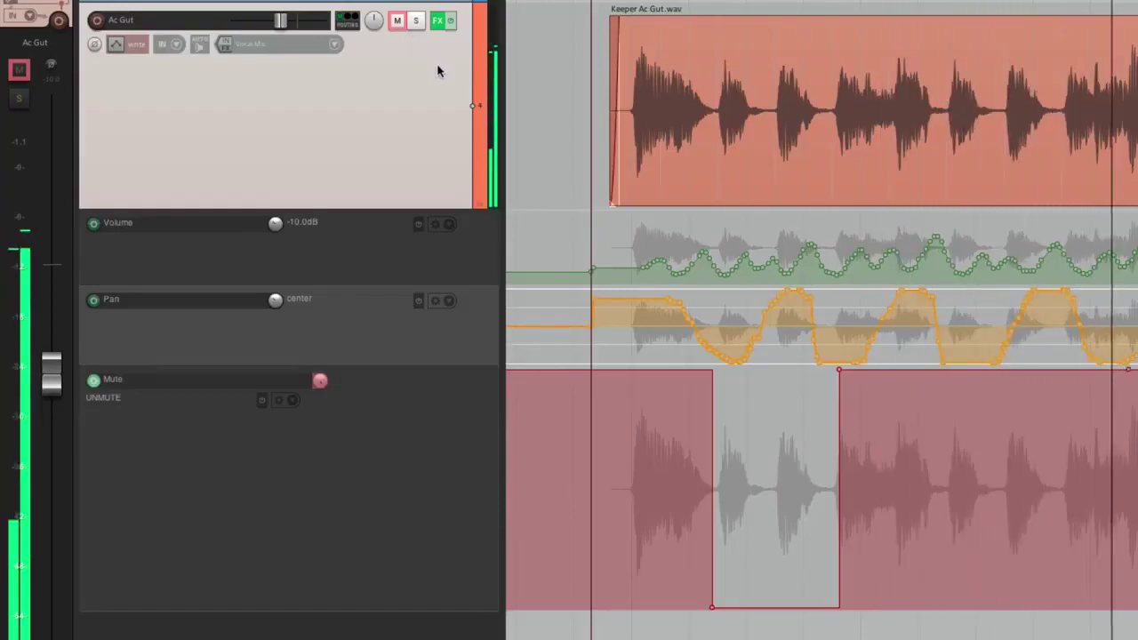
key("space")
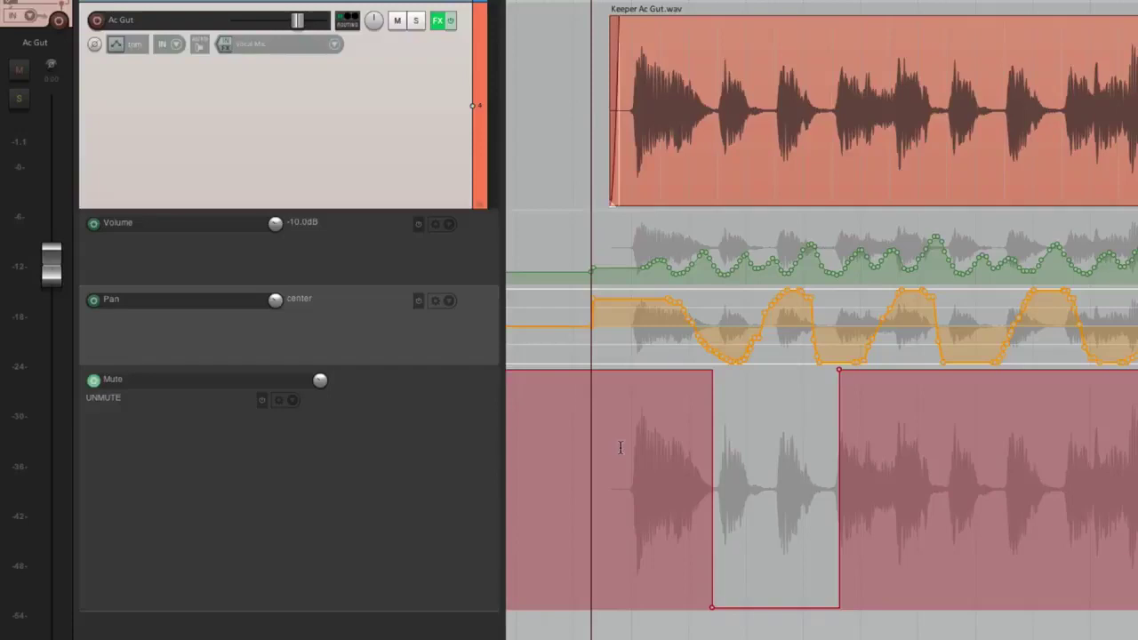
key("space")
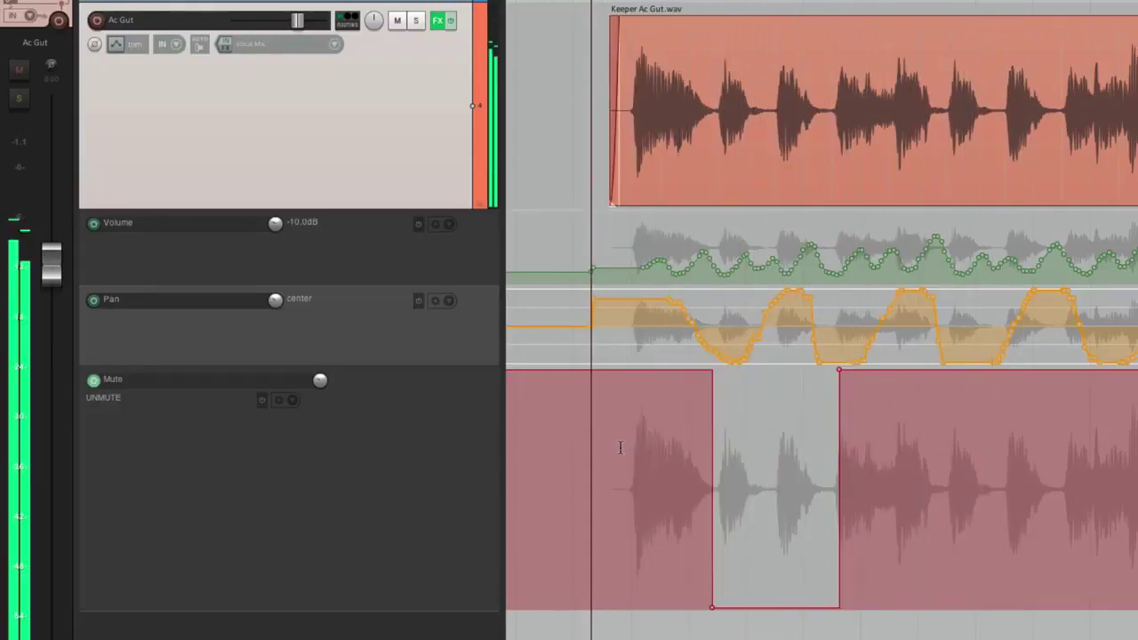
key("space")
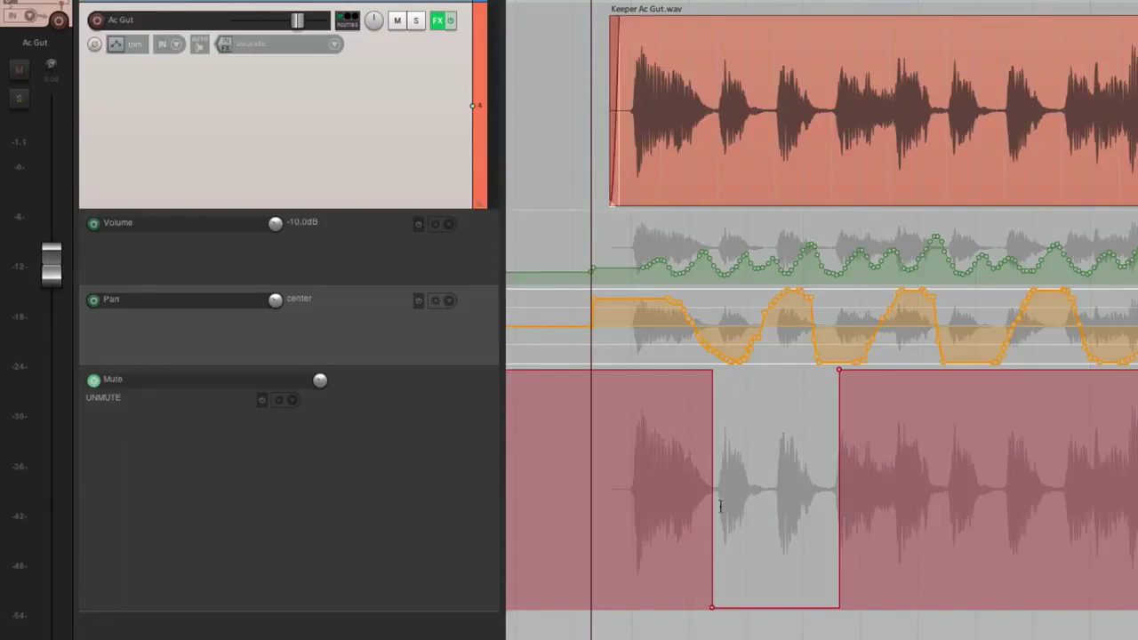
- Shift the start point of the muted section slightly later and its end point slightly earlier, and play the result
mouse_move(710, 607)
left_mouse_down()
mouse_move(687, 607)
mouse_move(713, 609)
left_mouse_up()
mouse_move(840, 370)
left_mouse_down()
mouse_move(851, 368)
mouse_move(830, 369)
left_mouse_up()
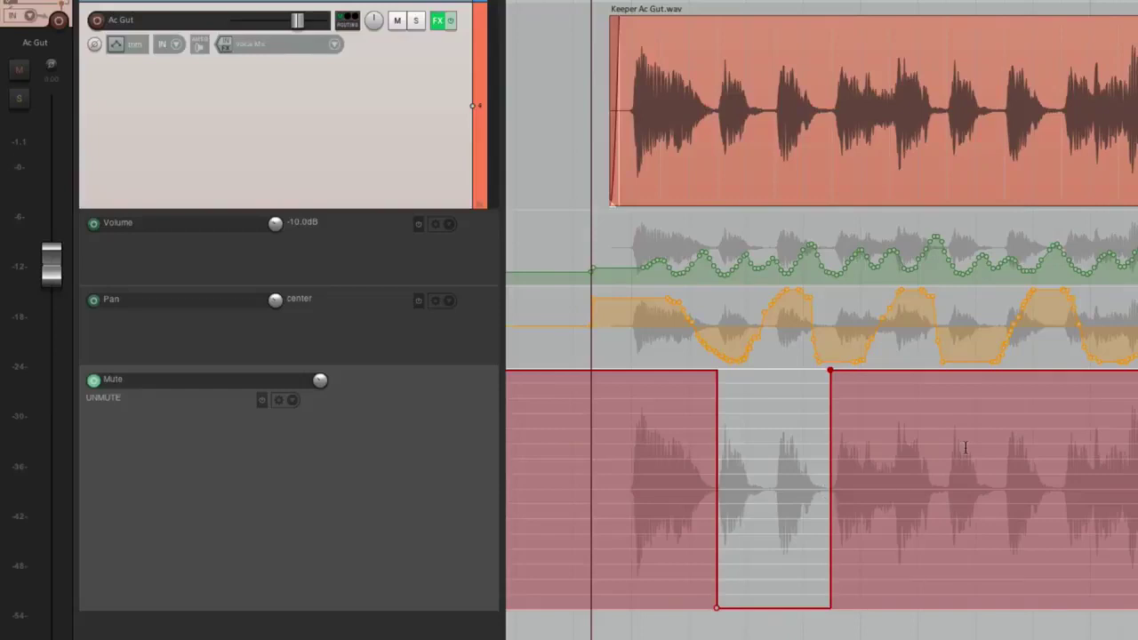
key("space")
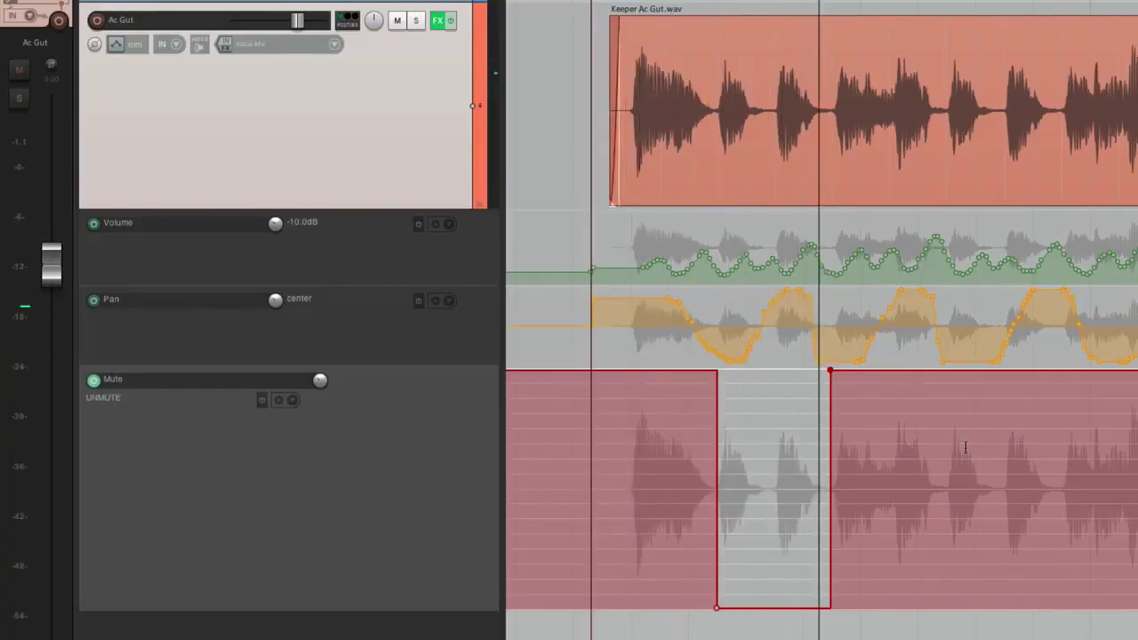
key("space")
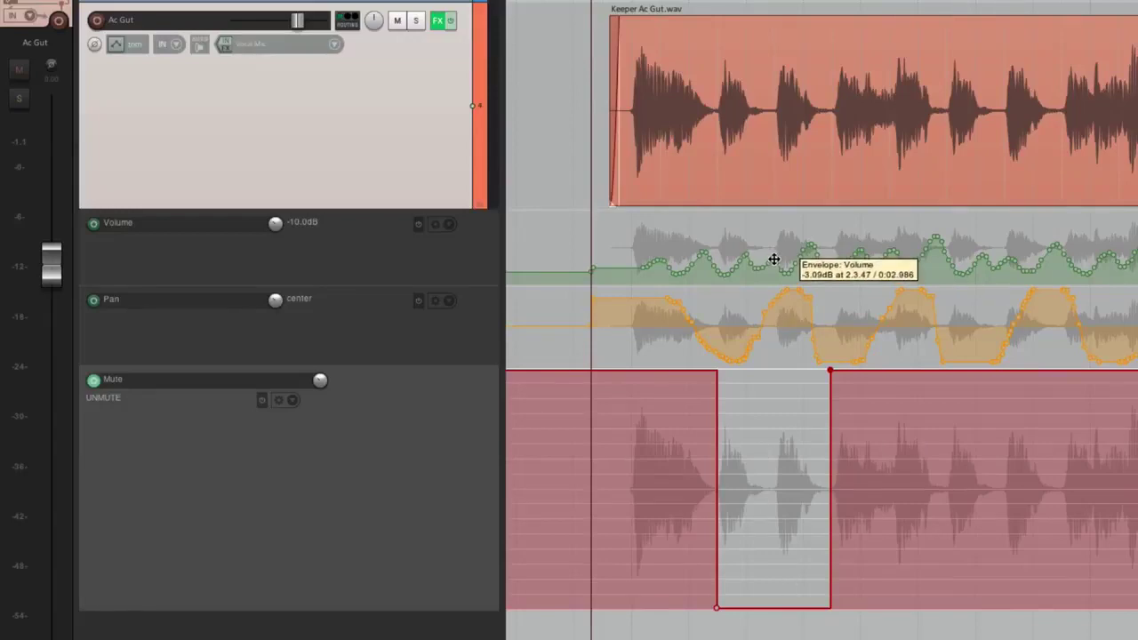
- Try bypassing Ac Gut's Mute, Pan and Volume envelopes, playing the track with Mute bypassed, and re-enable them all
left_click(262, 400)
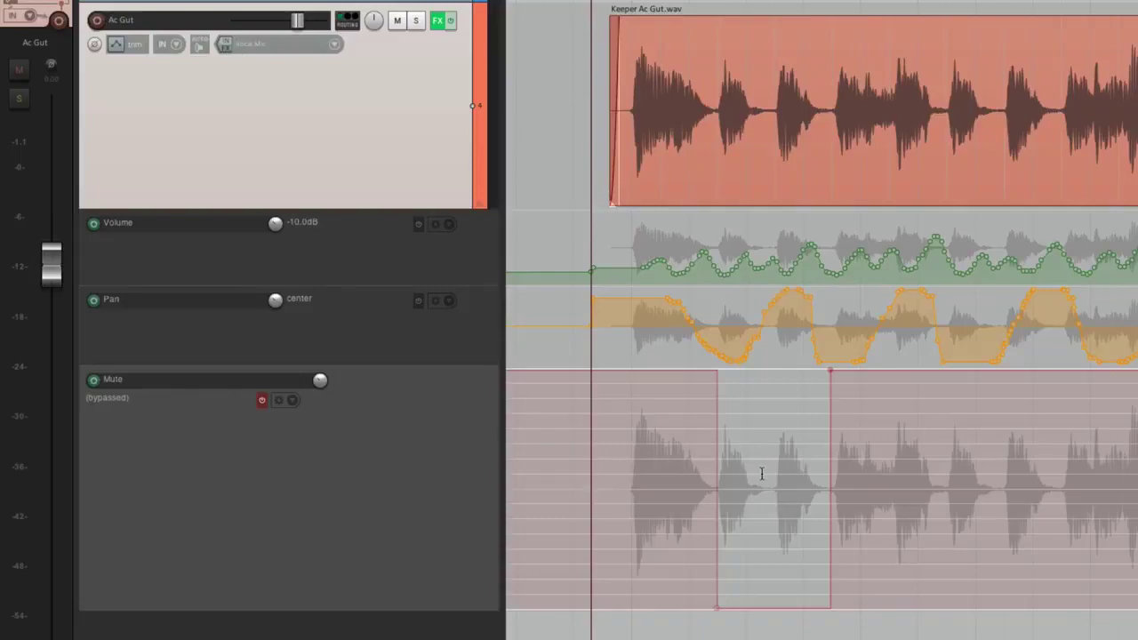
key("space")
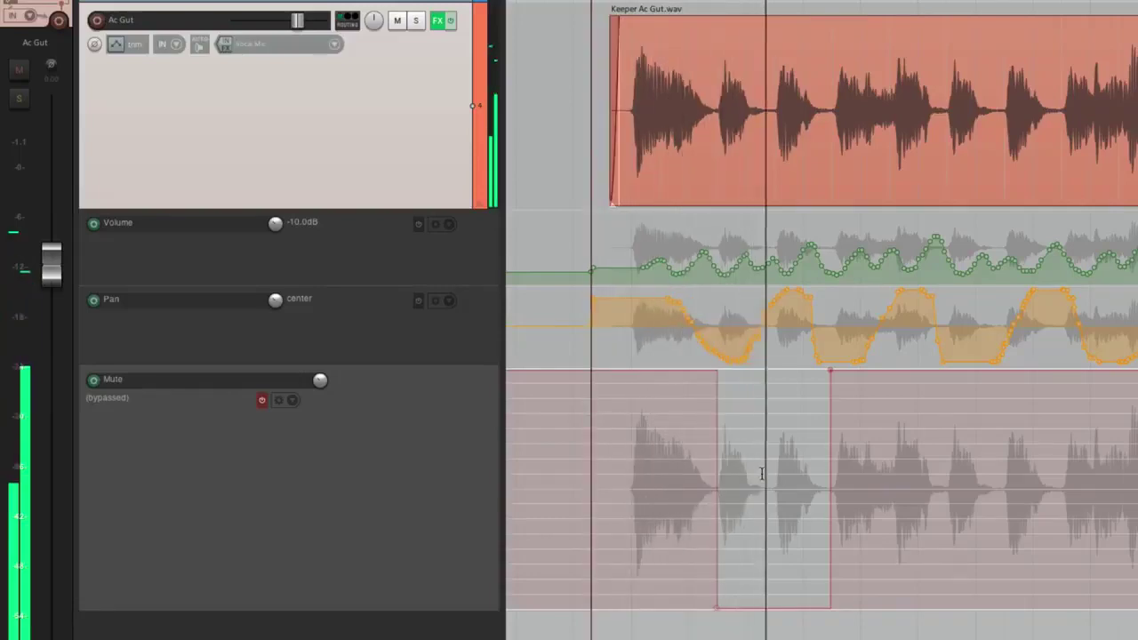
key("space")
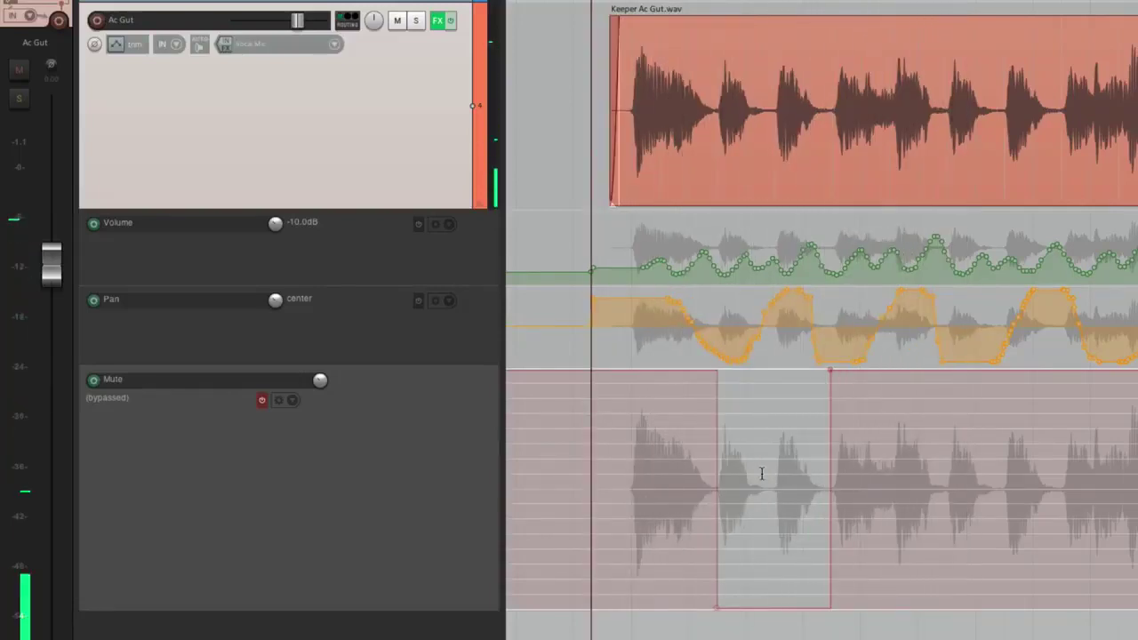
left_click(263, 400)
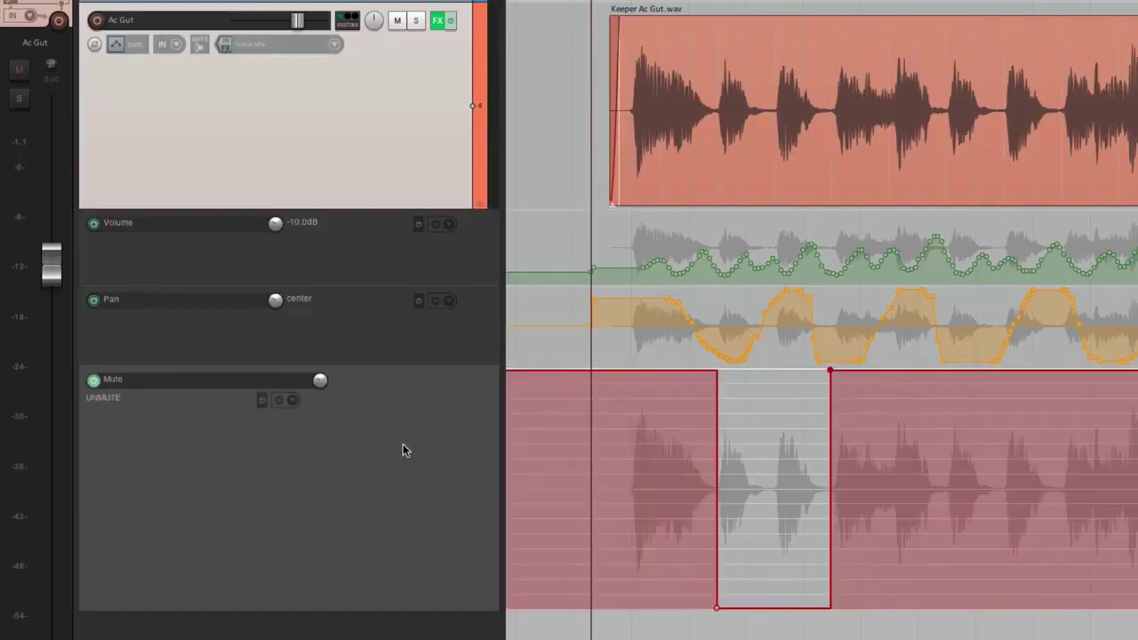
key("space")
left_click(418, 308)
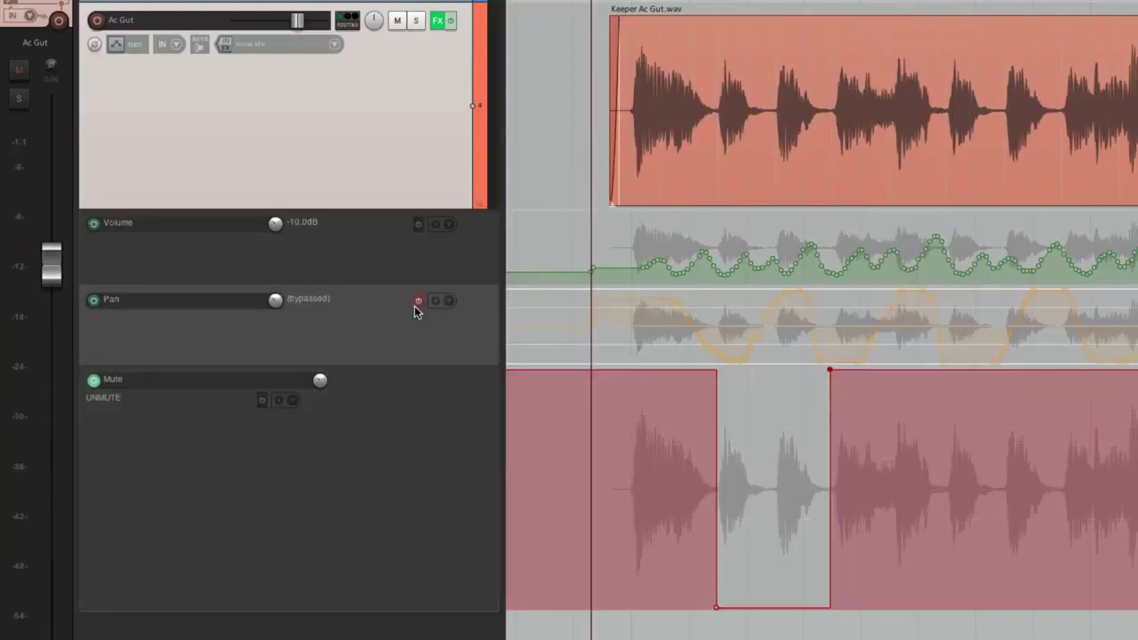
left_click(419, 229)
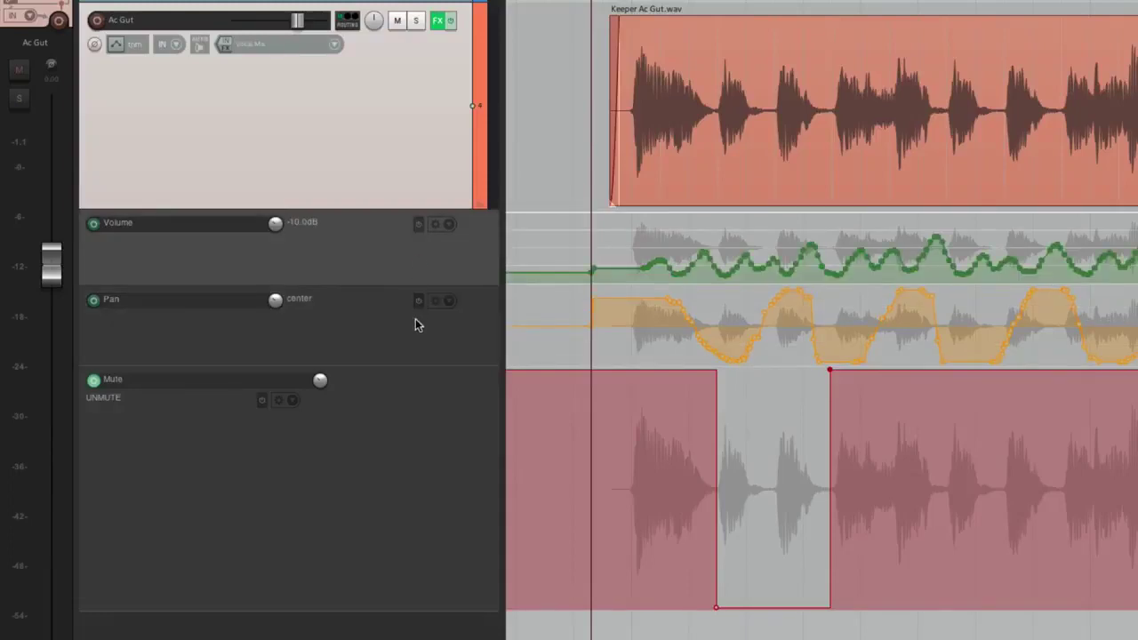
- Hide Ac Gut's Volume, Pan and Mute envelopes in its envelope window and play the track with them hidden
left_click(110, 48)
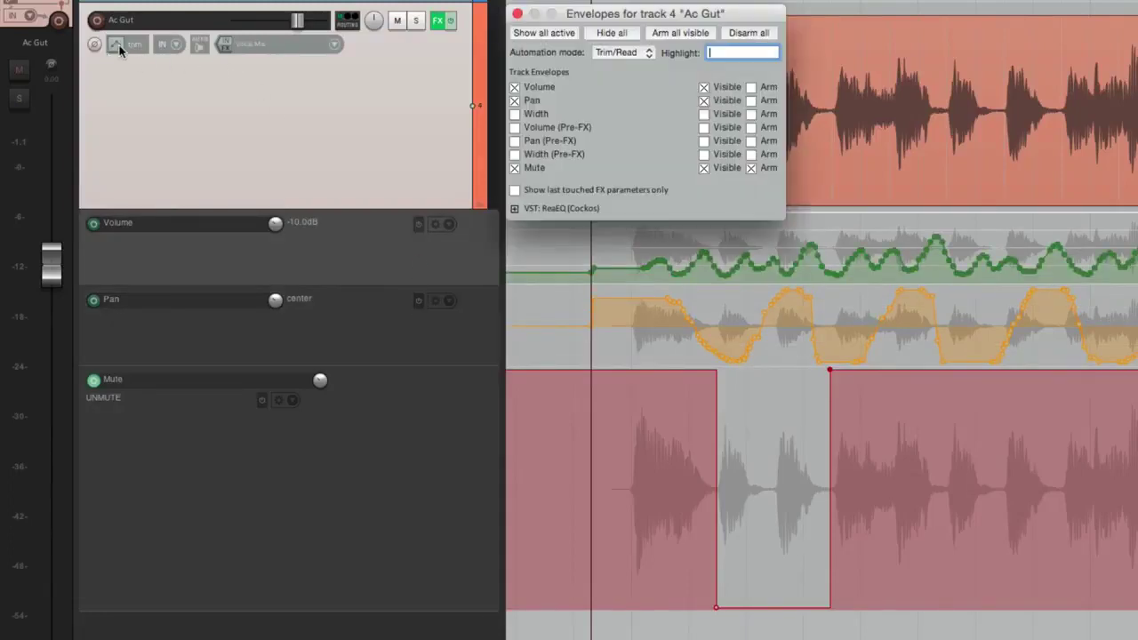
left_click(704, 88)
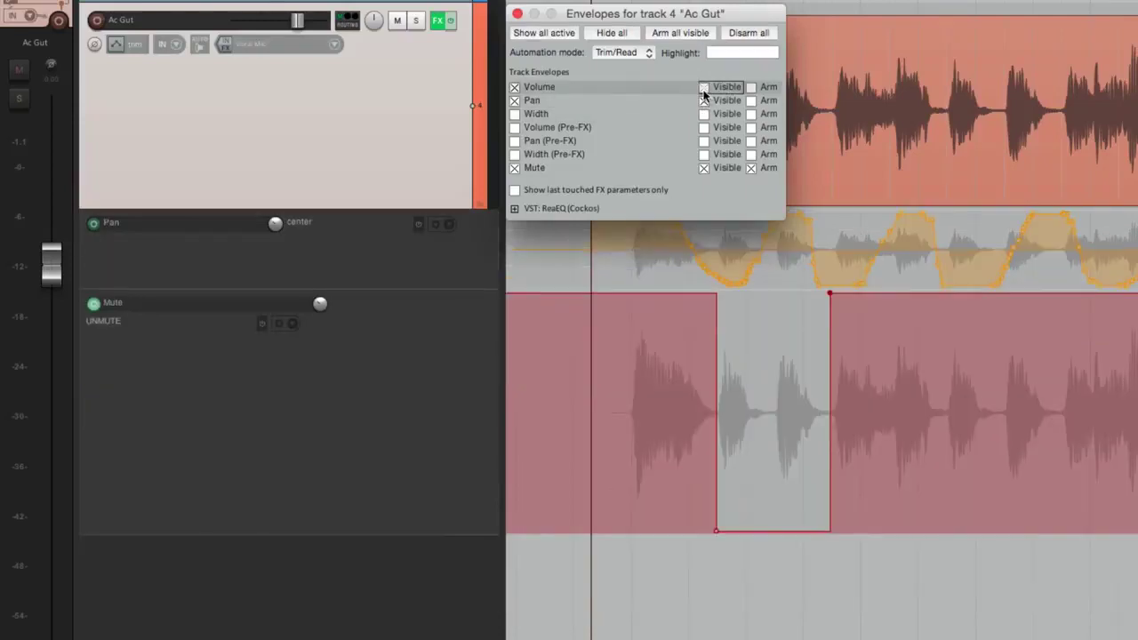
left_click(704, 100)
left_click(704, 168)
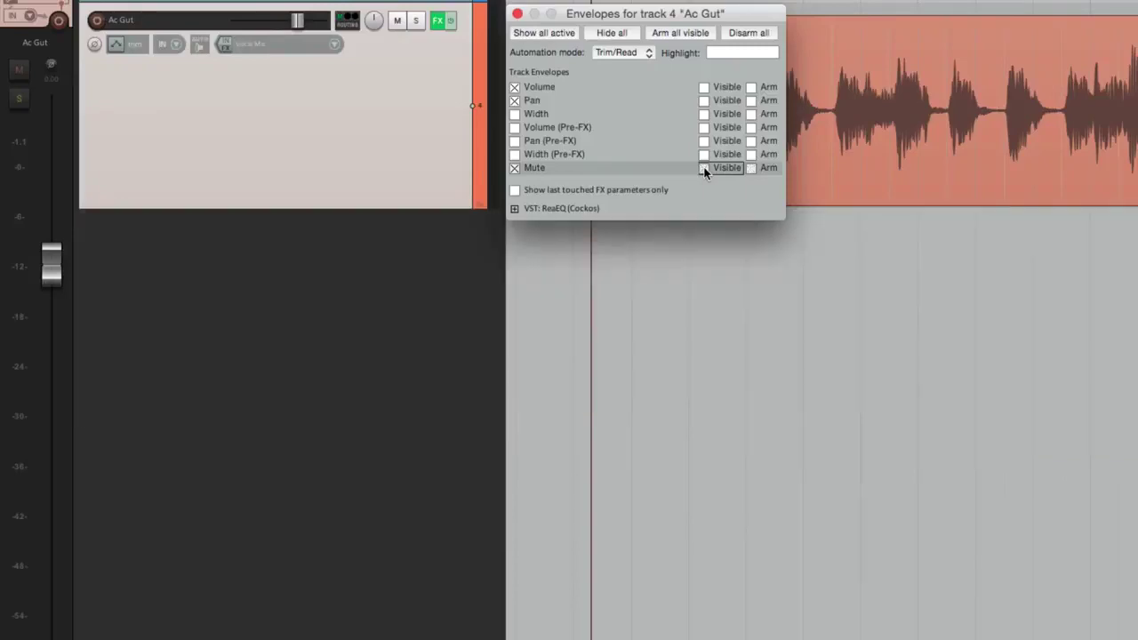
left_click(517, 15)
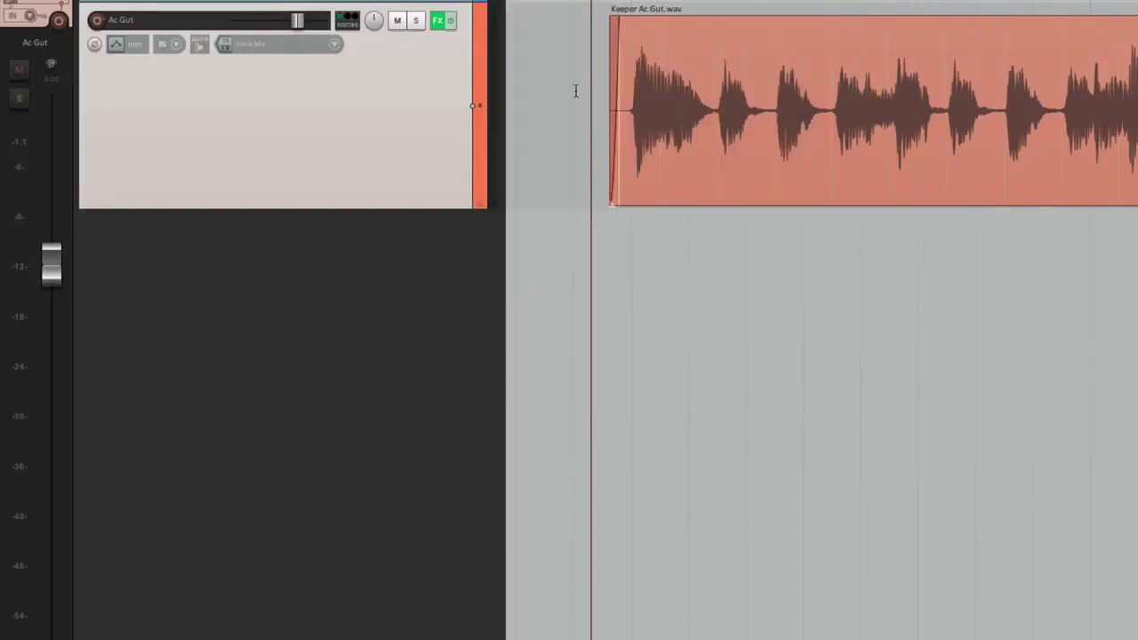
key("space")
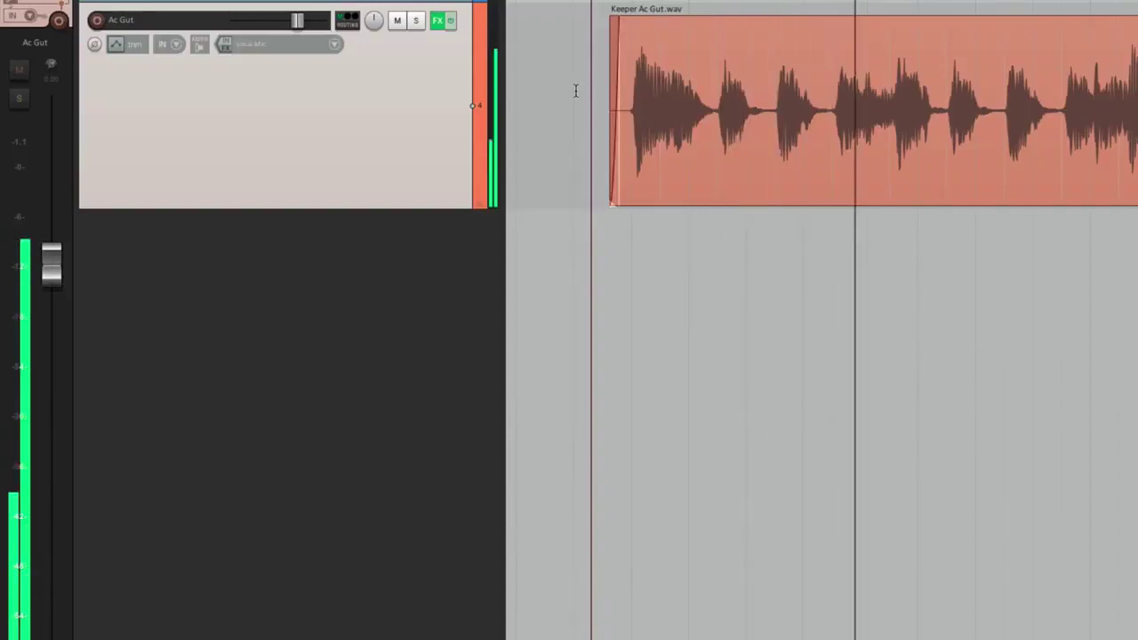
key("space")
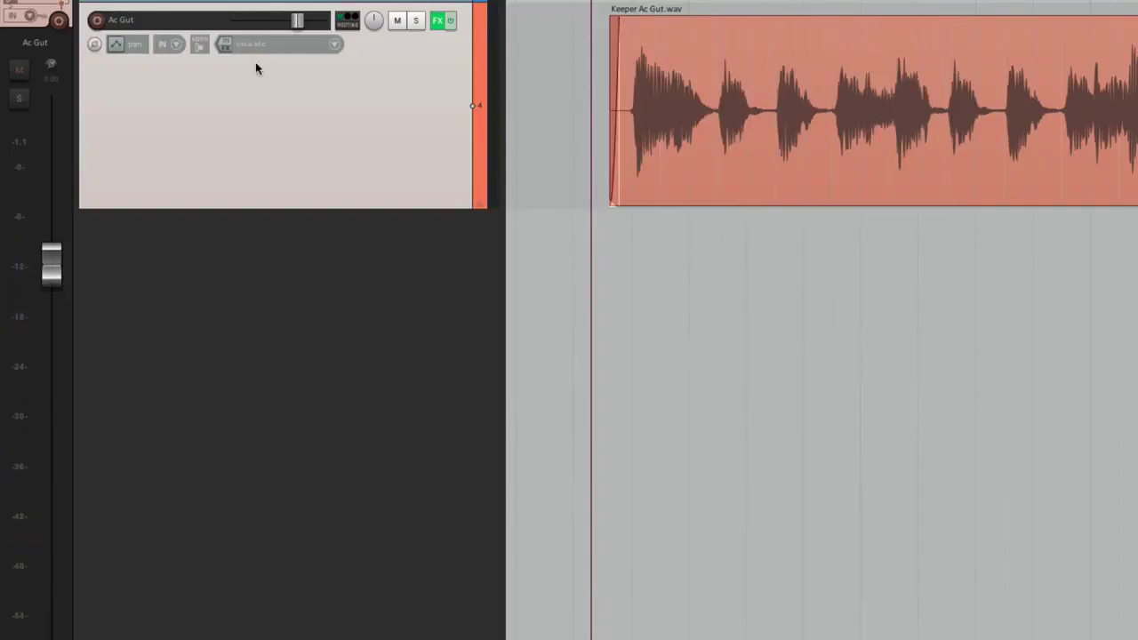
- Make Ac Gut's Volume, Pan and Mute envelopes visible again and close the envelope window
left_click(115, 44)
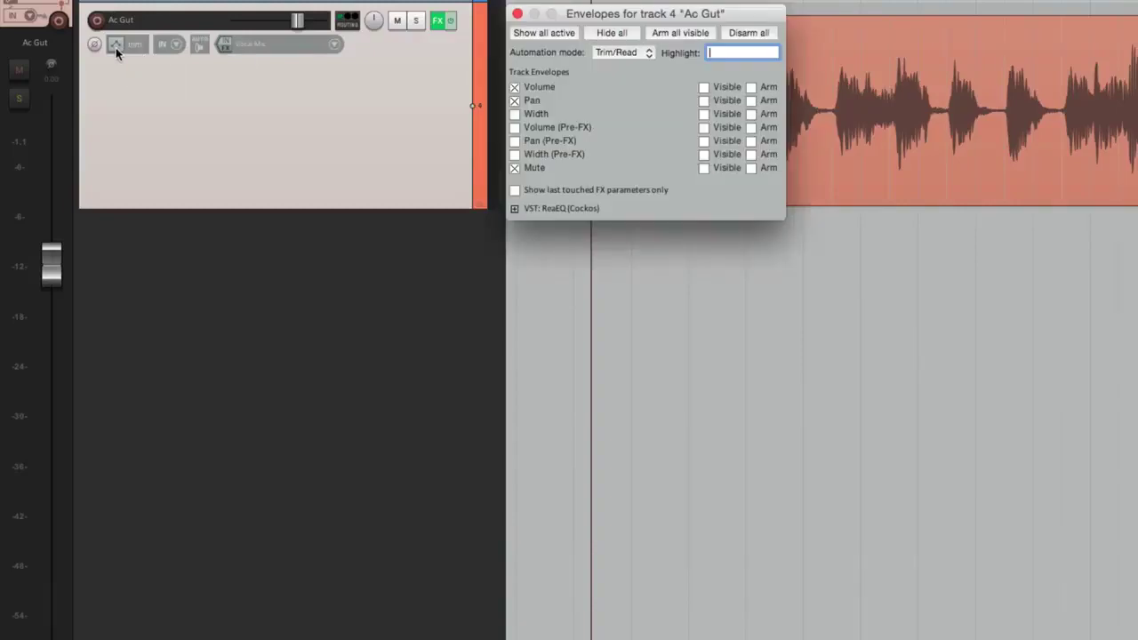
left_click(704, 87)
left_click(704, 101)
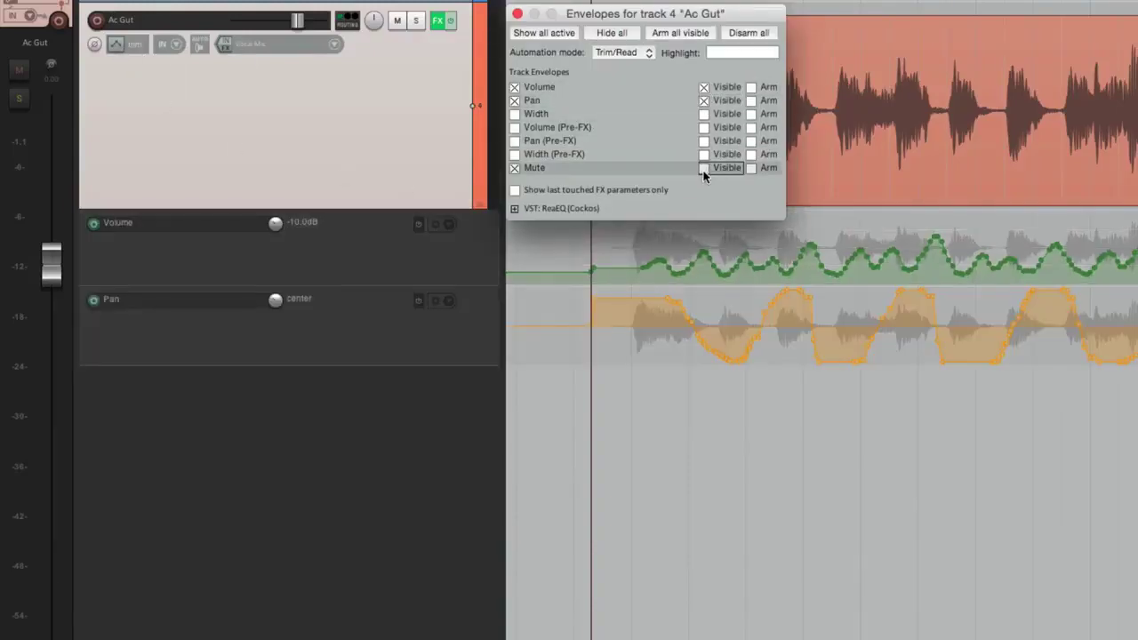
left_click(704, 169)
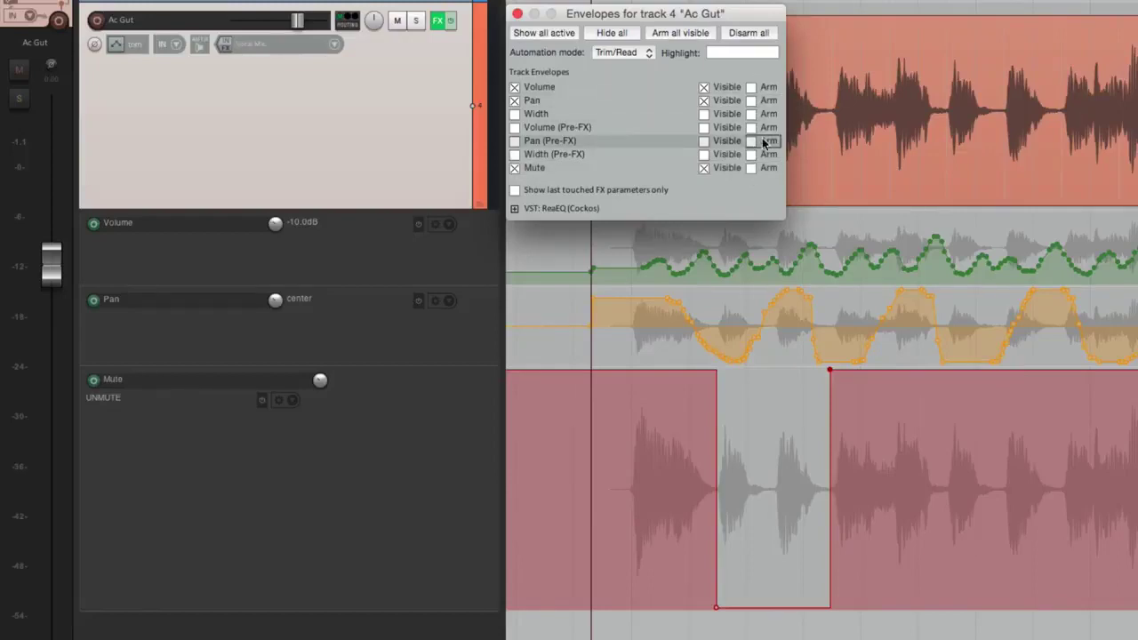
left_click(519, 14)
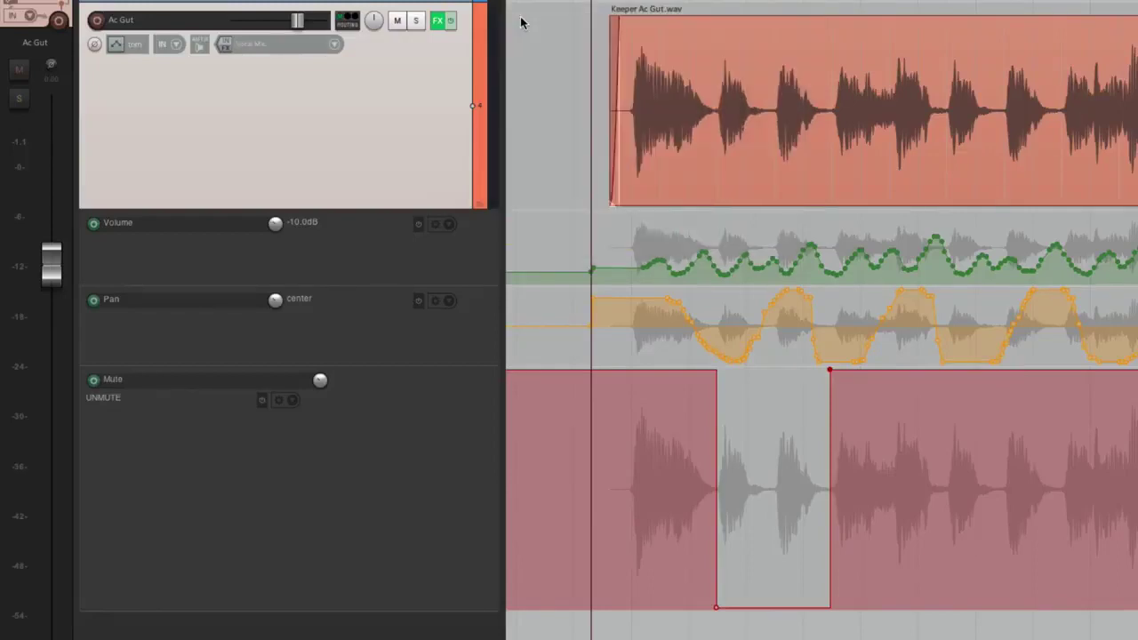
- Hide Ac Gut's Volume, Pan and Mute envelopes one by one, and show all active track envelopes again
left_click(120, 52)
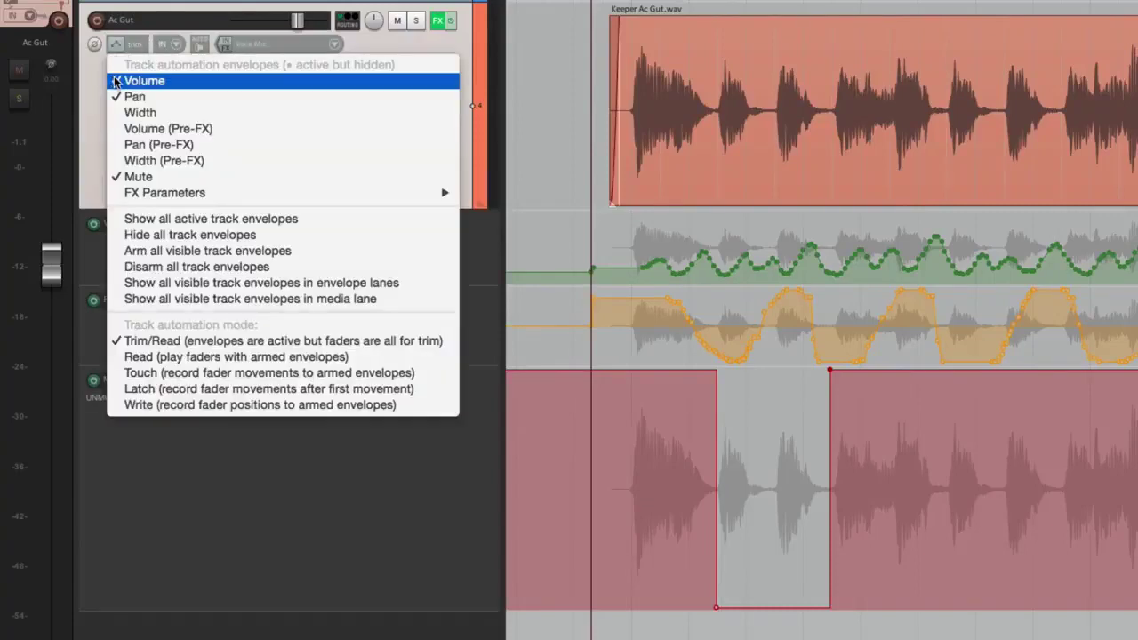
left_click(115, 76)
left_click(115, 44)
left_click(118, 88)
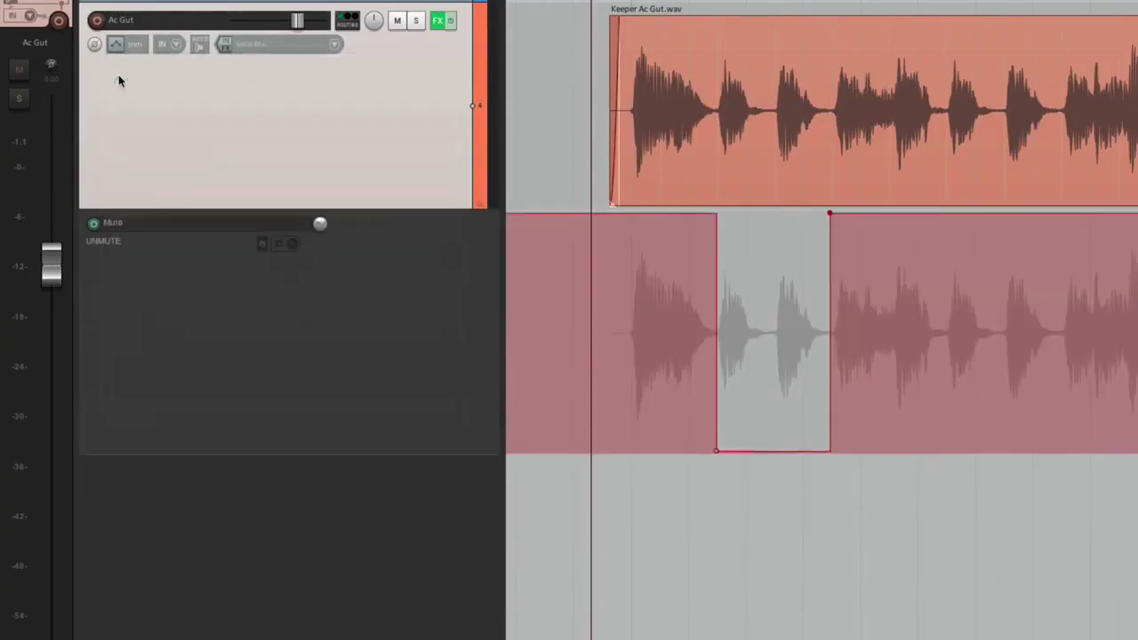
left_click(114, 44)
left_click(133, 155)
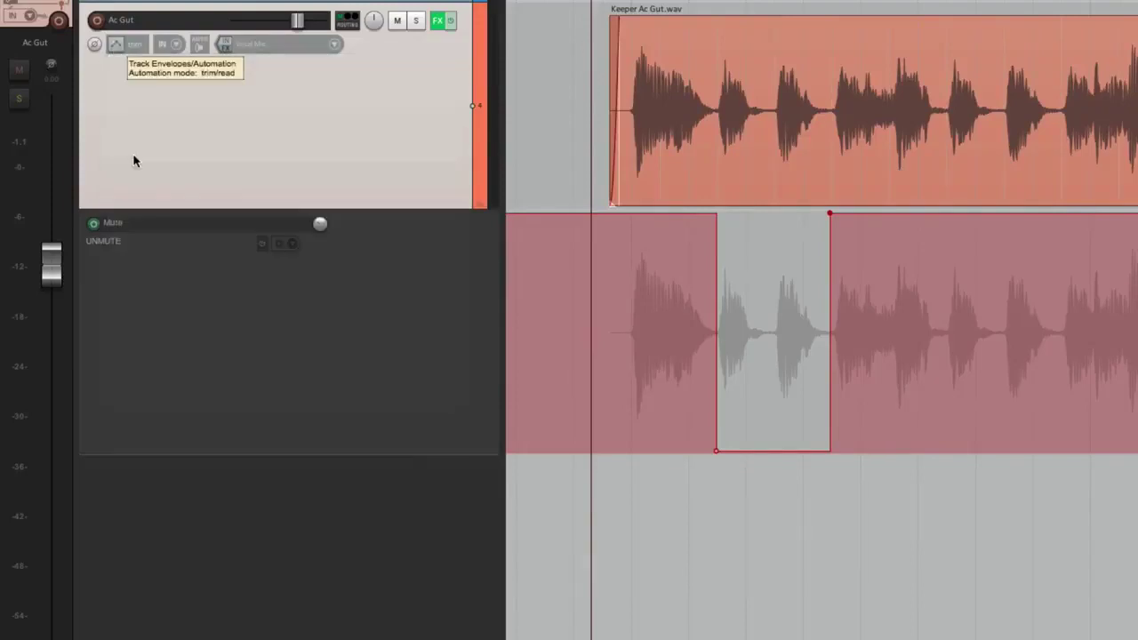
left_click(120, 47)
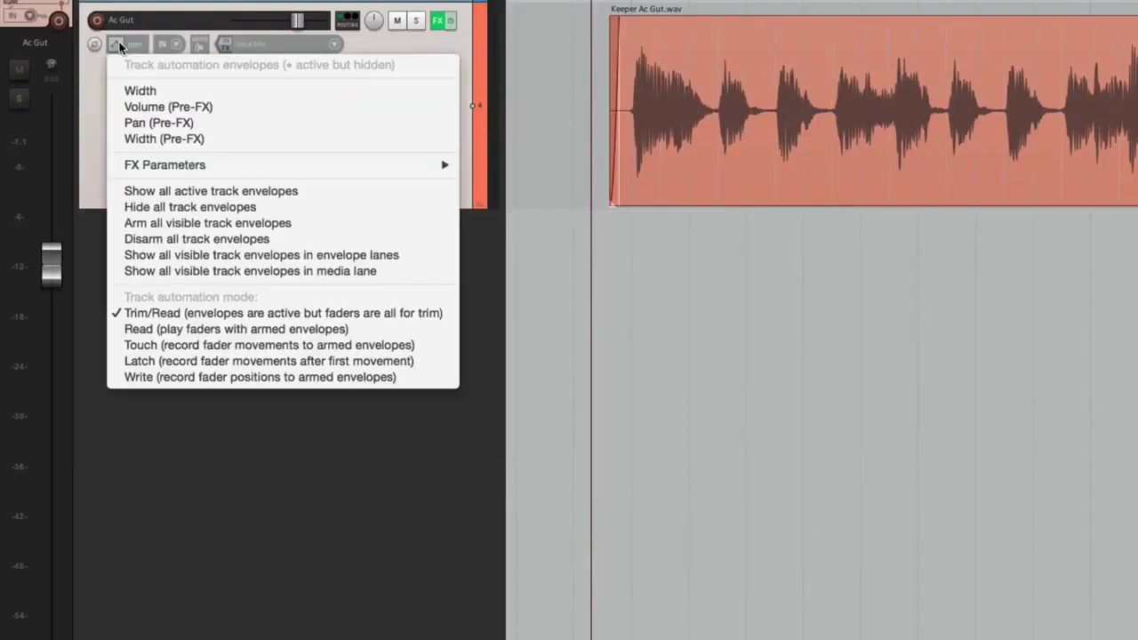
left_click(119, 192)
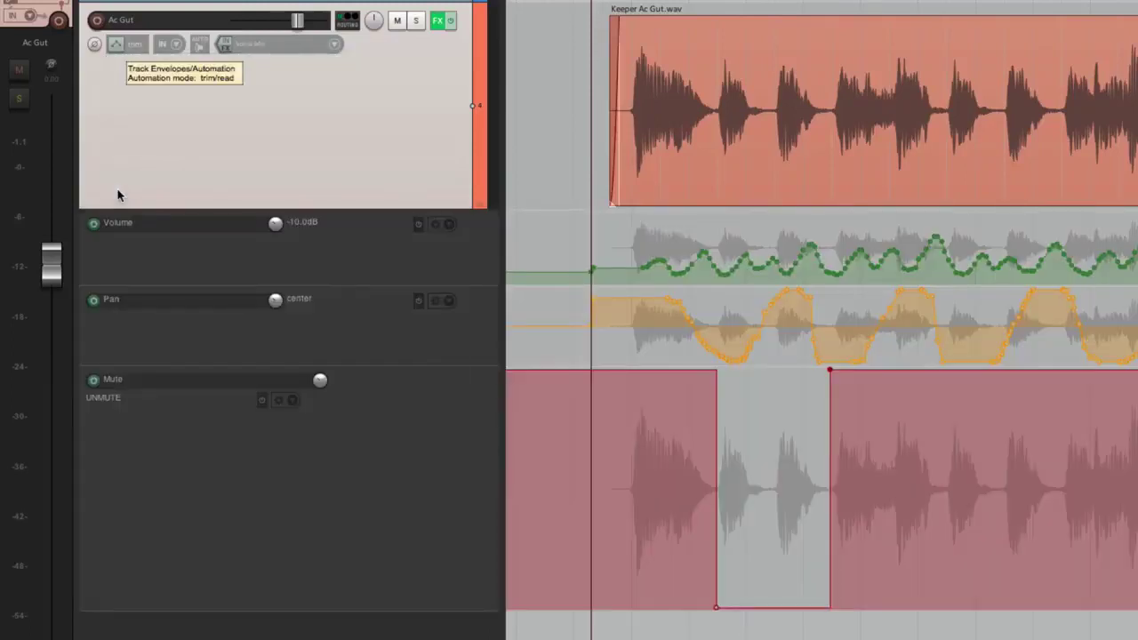
- Hide all of Ac Gut's track envelopes at once and bring all the active ones back into view
left_click(117, 46)
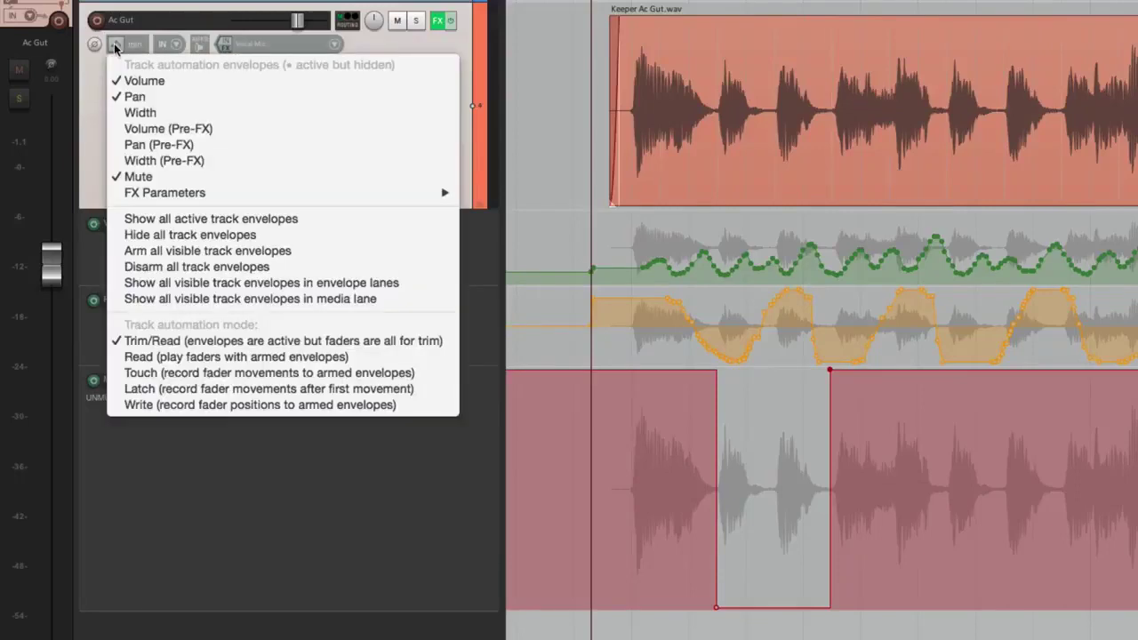
left_click(113, 235)
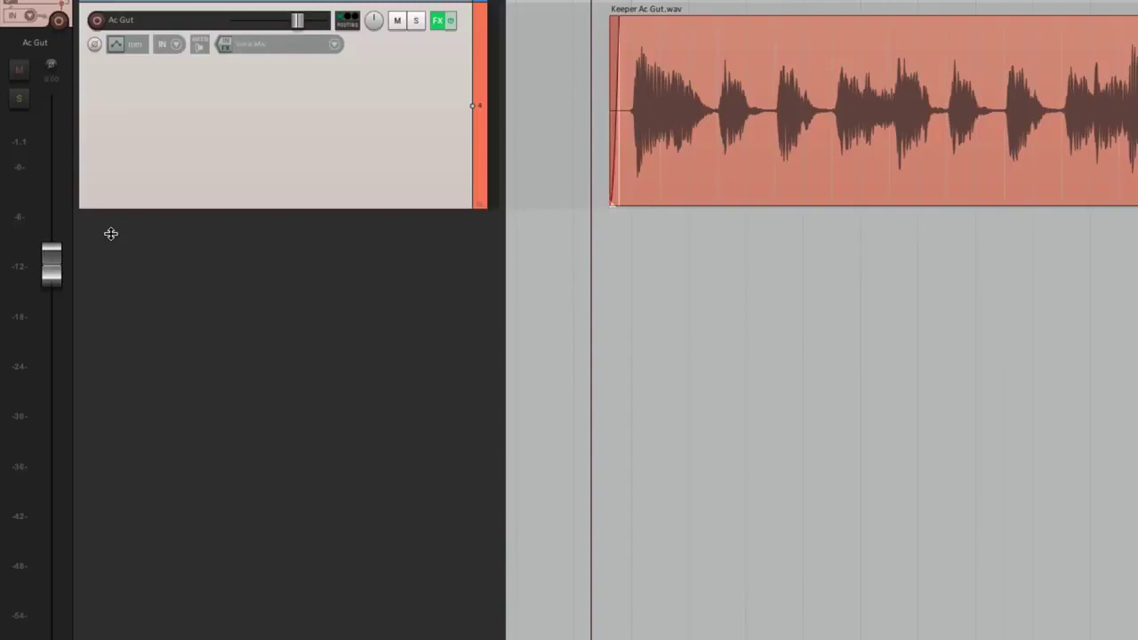
left_click(117, 47)
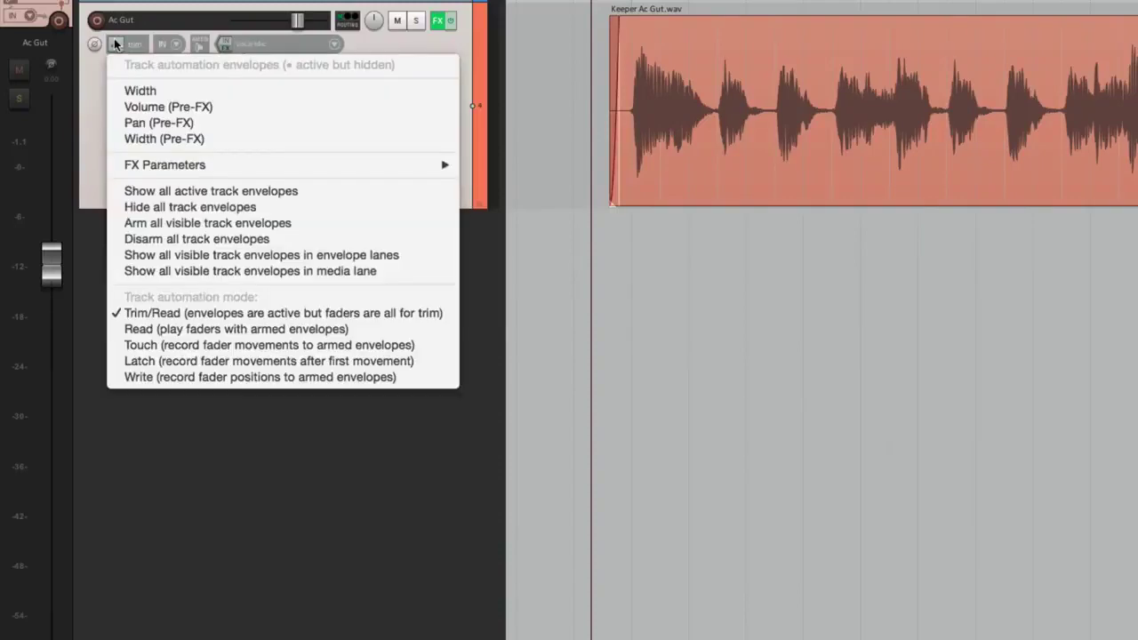
left_click(121, 191)
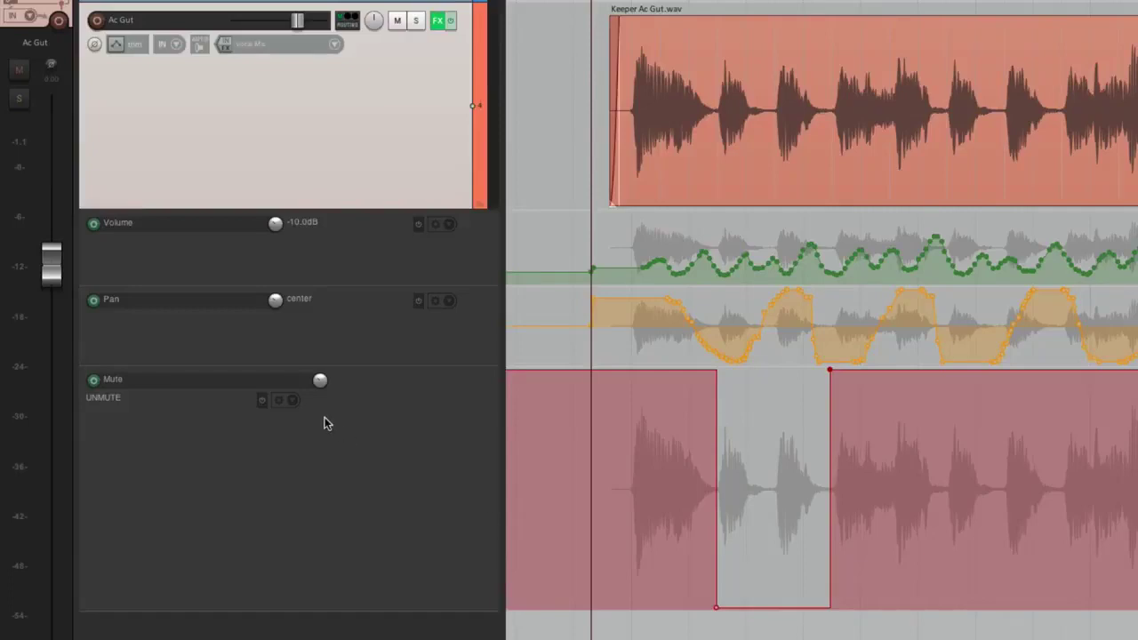
- Clear the Mute envelope and the Pan envelope from the Ac Gut track
right_click(288, 399)
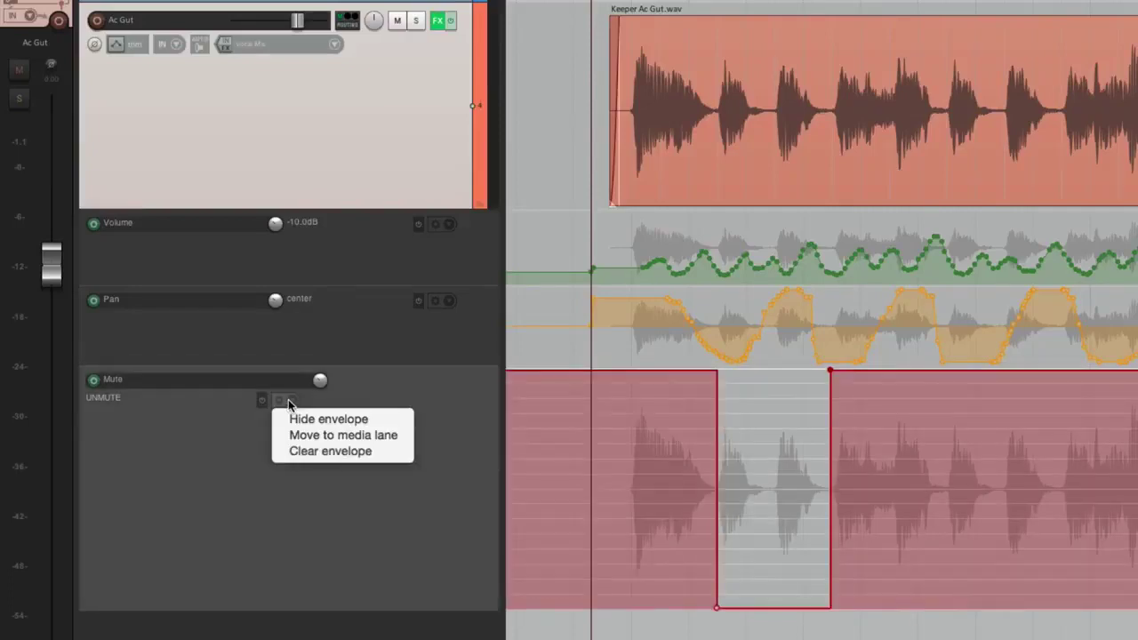
left_click(277, 453)
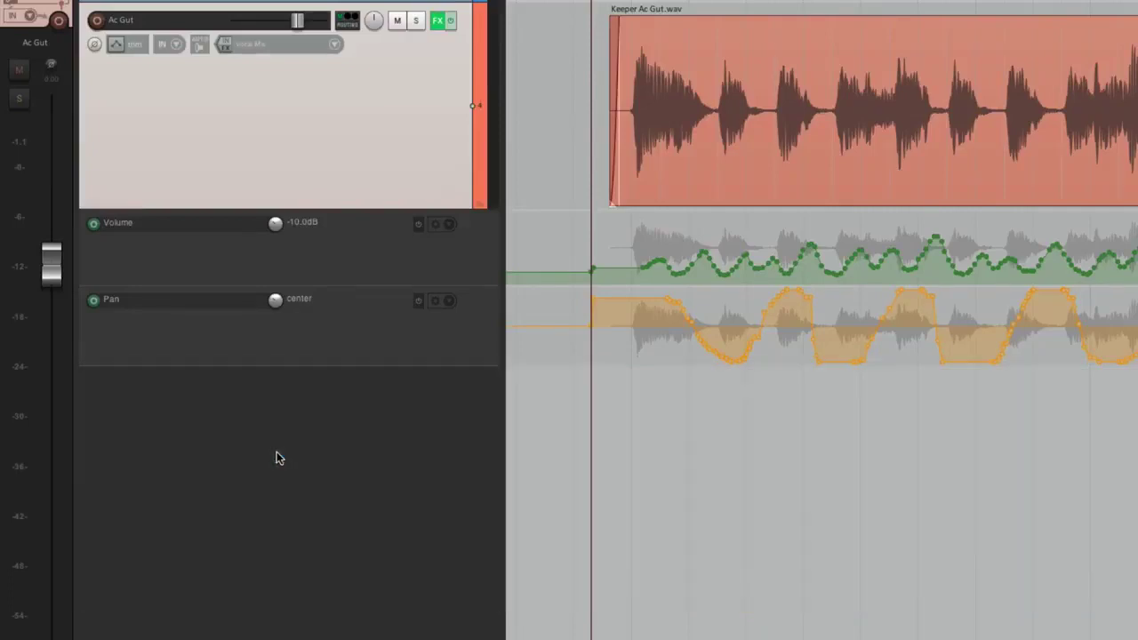
left_click(457, 305)
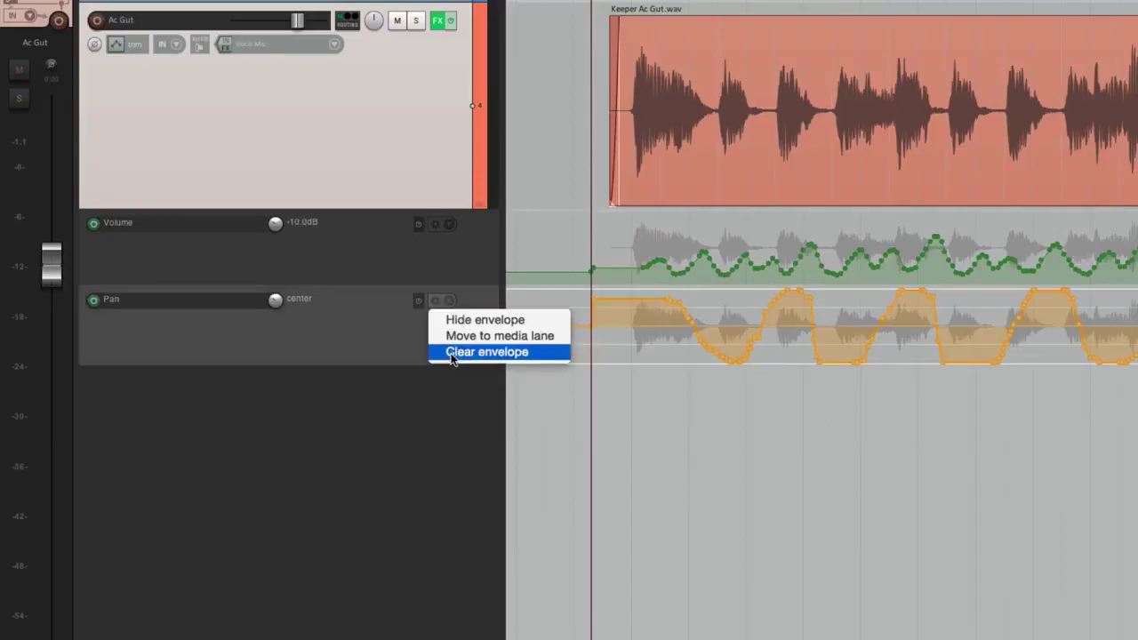
left_click(453, 352)
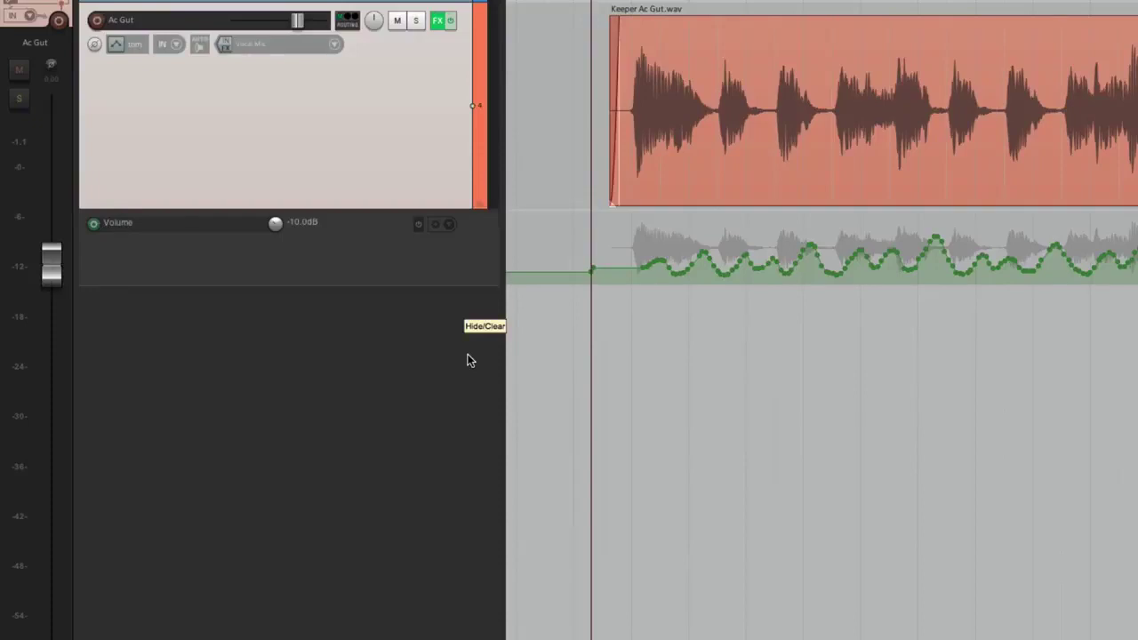
- Enlarge the Volume envelope lane, insert a point on the flat stretch before the first volume peak and move it slightly upward
left_click_drag(419, 288, 470, 516)
scroll(594, 422, "up", 6)
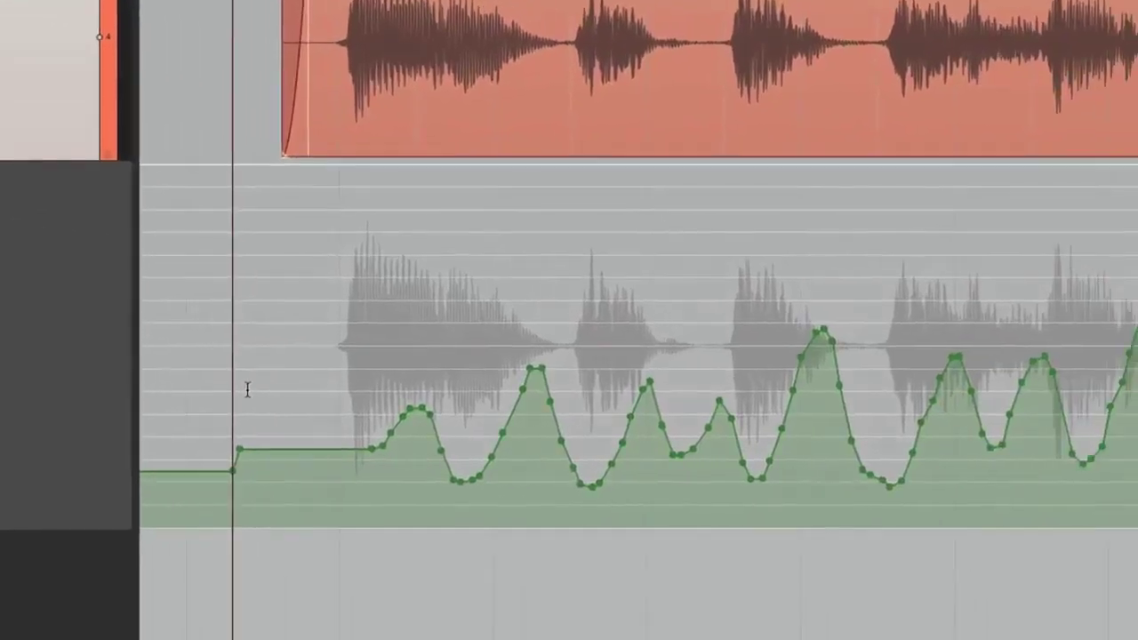
scroll(247, 390, "right", 3)
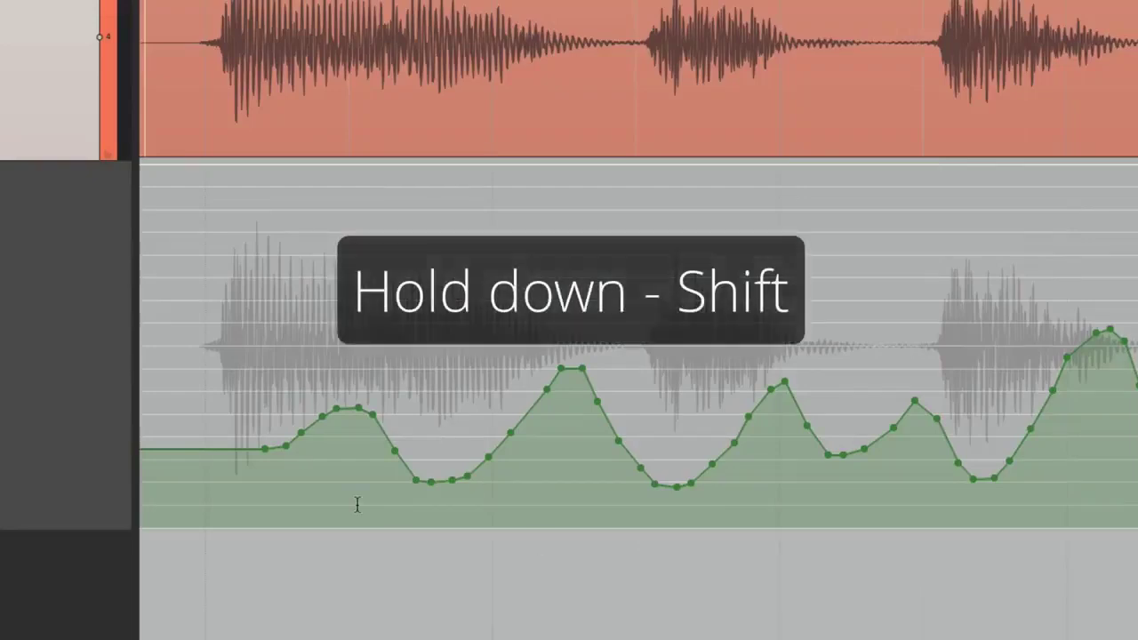
left_click(197, 446, "shift")
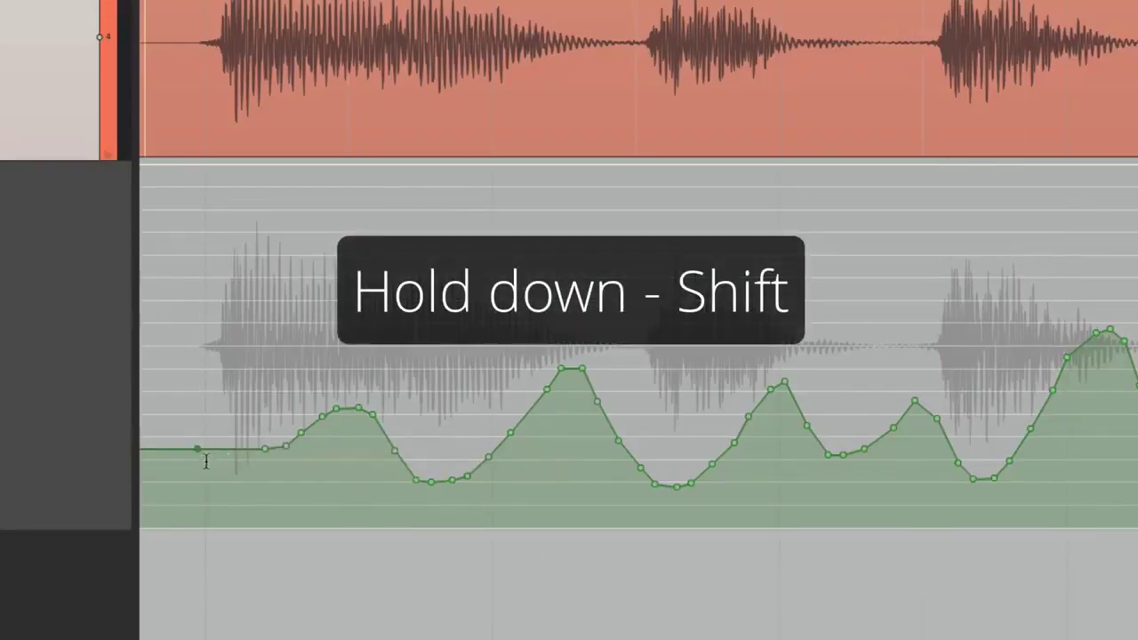
left_click_drag(197, 447, 205, 420)
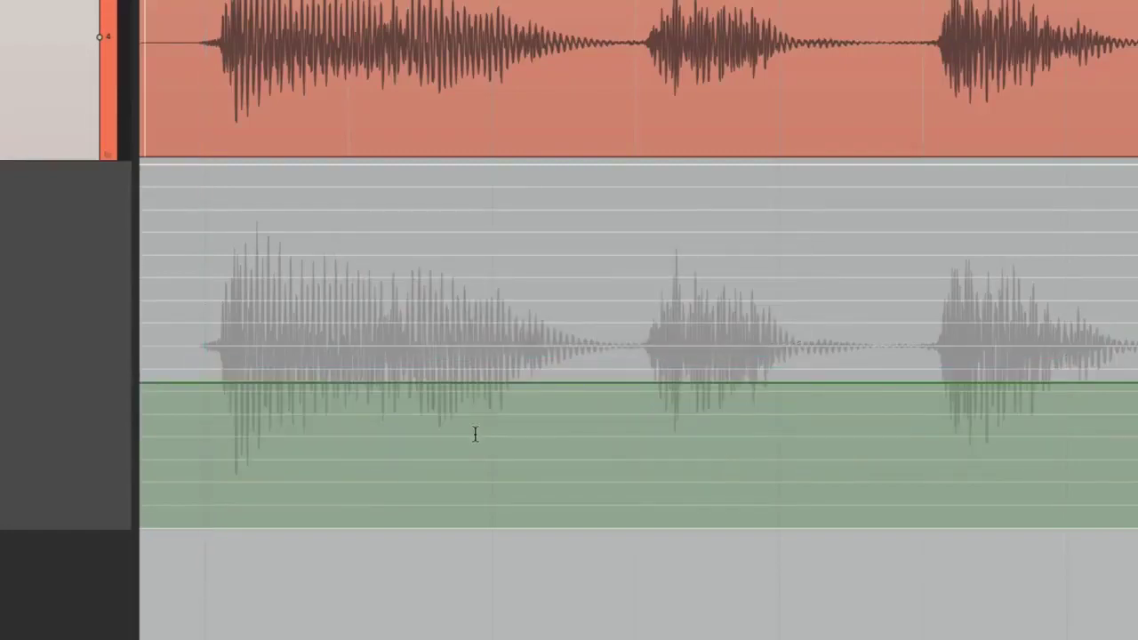
- Add two pairs of points to the flat Volume envelope around the first note's tail and raise the segment between them to 0 dB
left_click(420, 382)
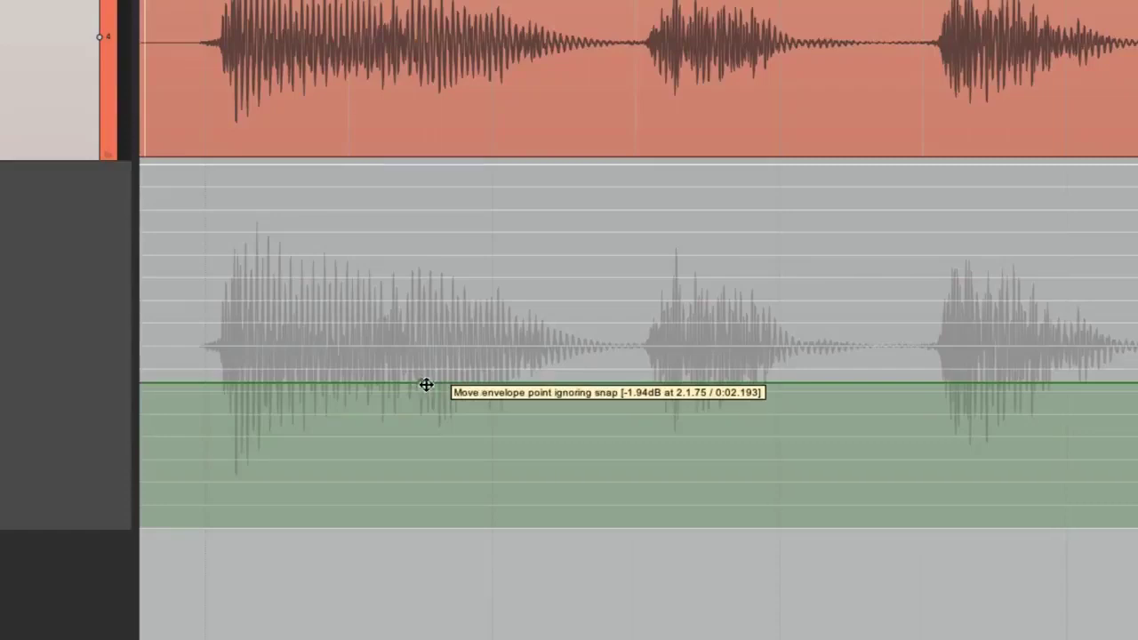
left_click(441, 383)
left_click(610, 382)
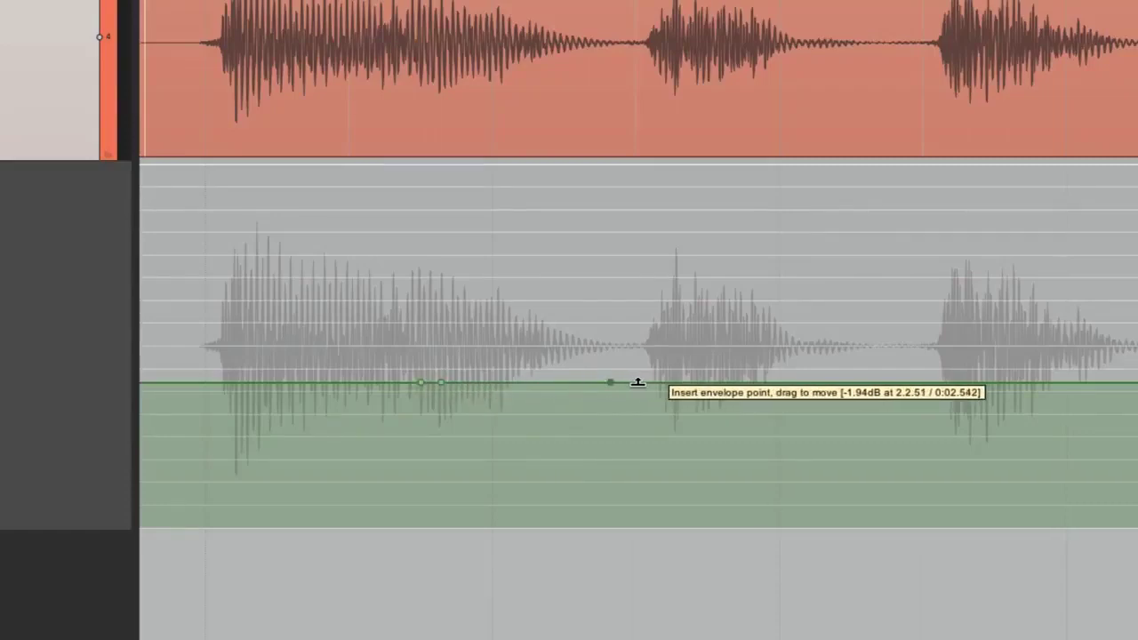
left_click(638, 382)
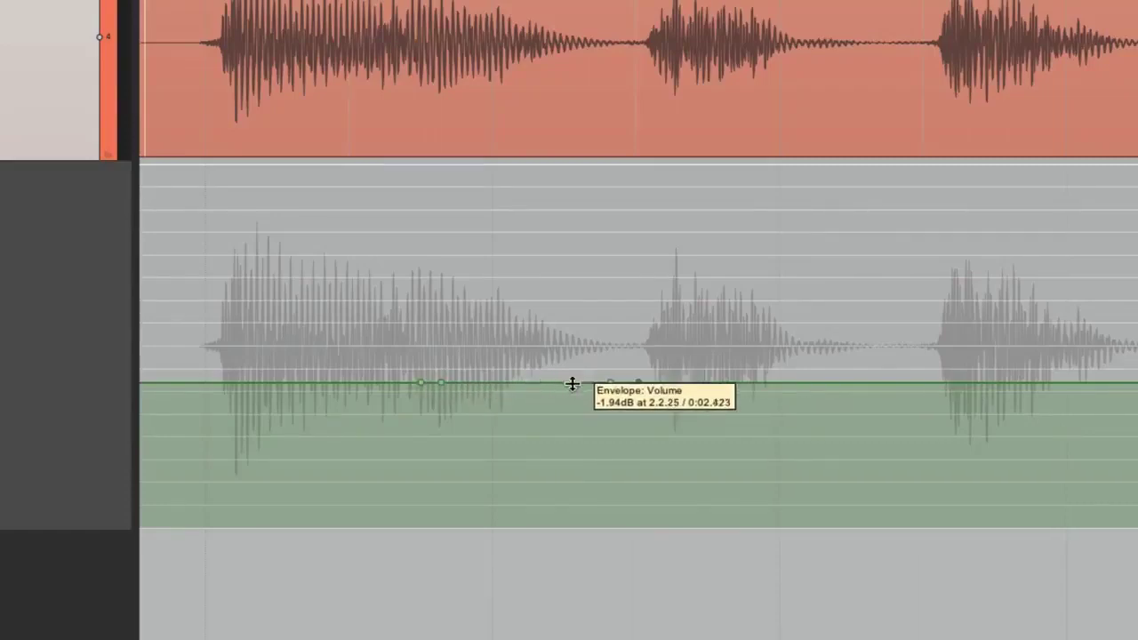
left_click_drag(510, 383, 537, 384)
- Add two pairs of Volume points around the third note and raise the segment between them to about +0.29 dB
scroll(510, 422, "right", 5)
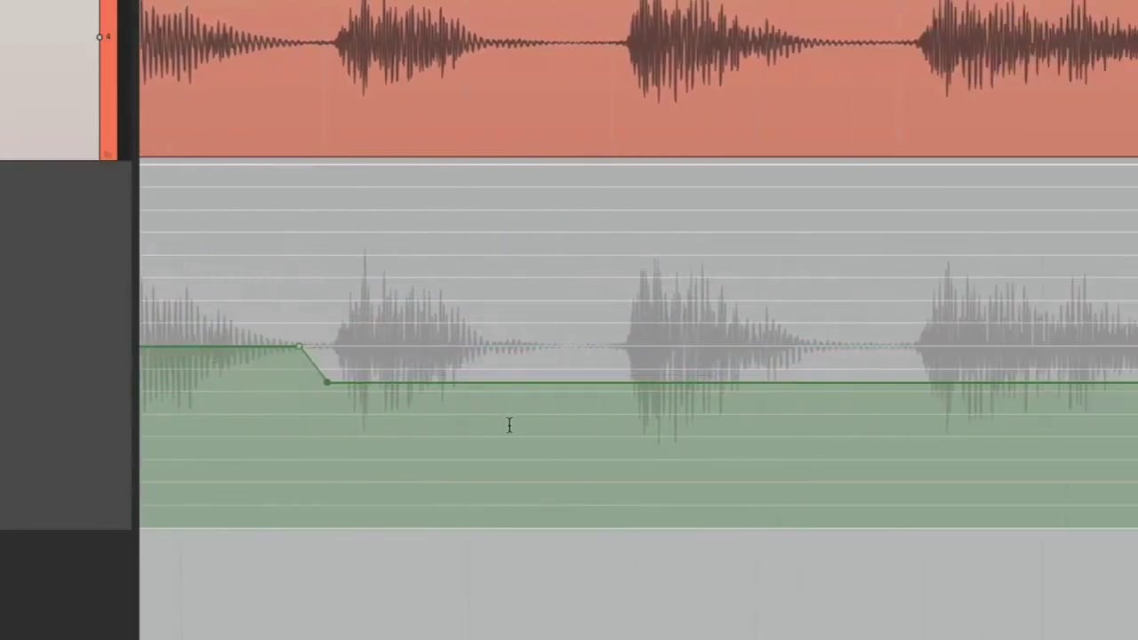
left_click_drag(595, 383, 605, 383)
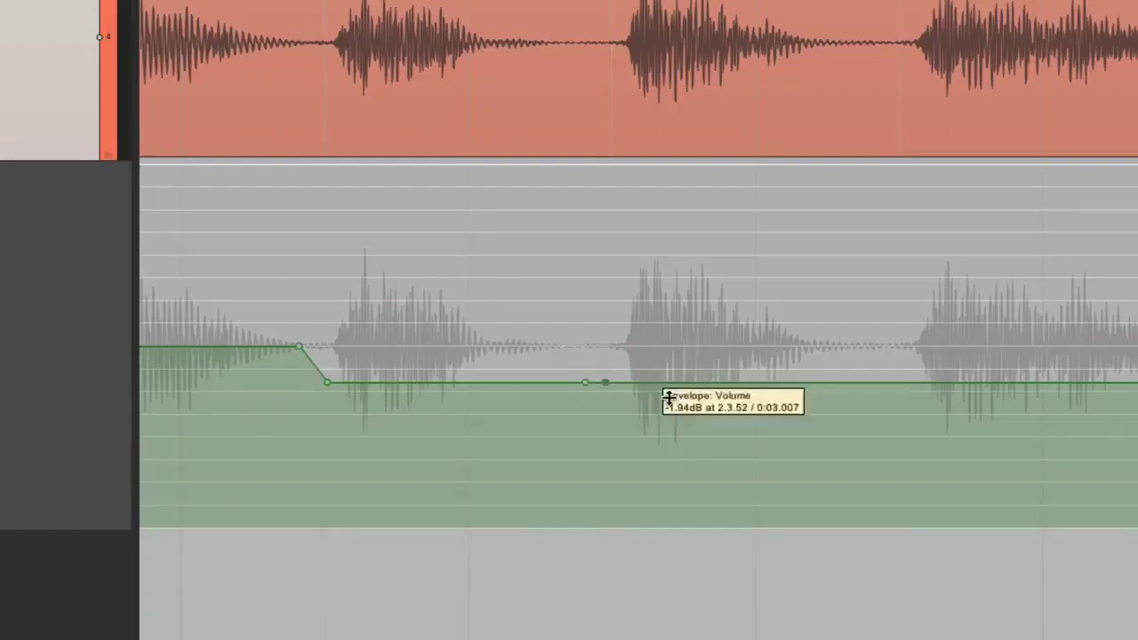
left_click(862, 381)
left_click(899, 381)
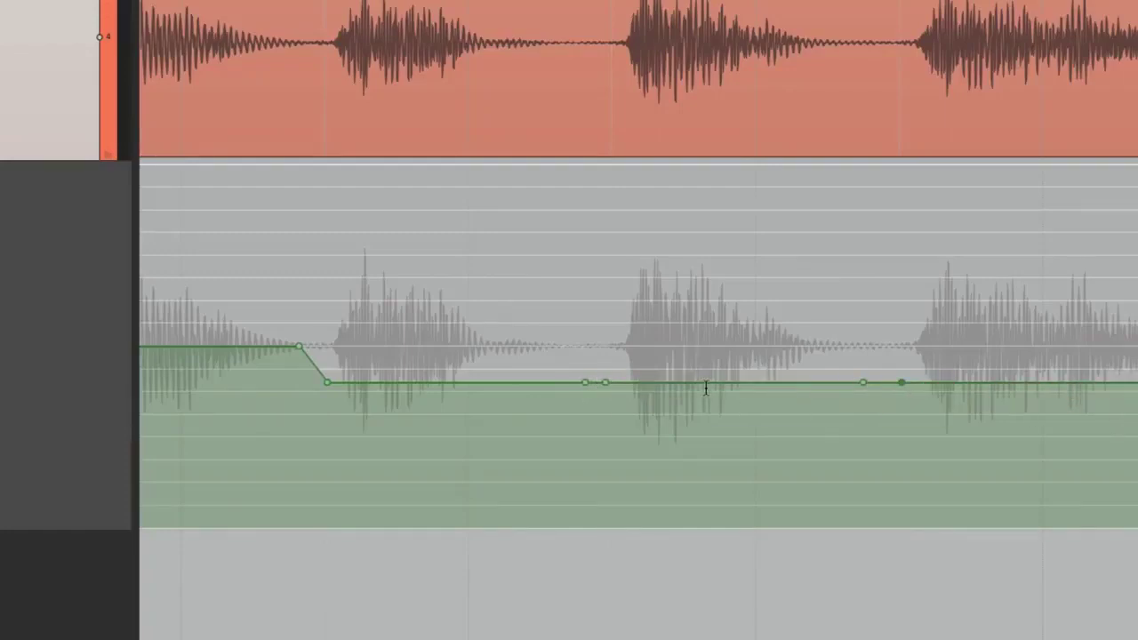
left_click_drag(701, 383, 690, 343)
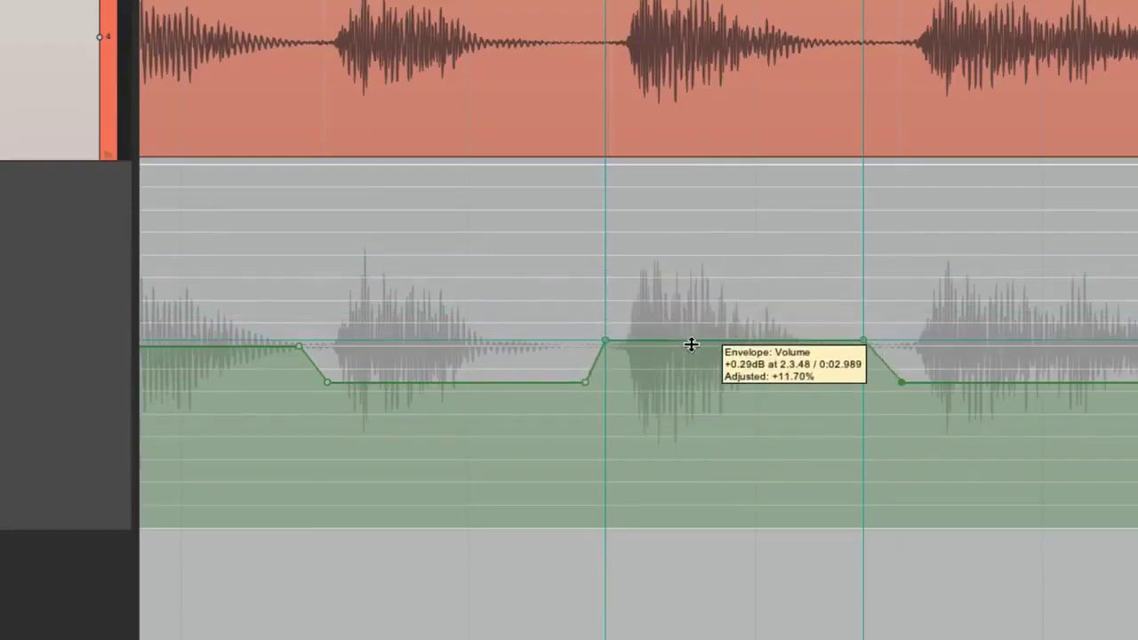
- Play the track from near the clip's start and raise the third note's Volume segment well above 0 dB
scroll(690, 343, "down", 3)
left_click(249, 350)
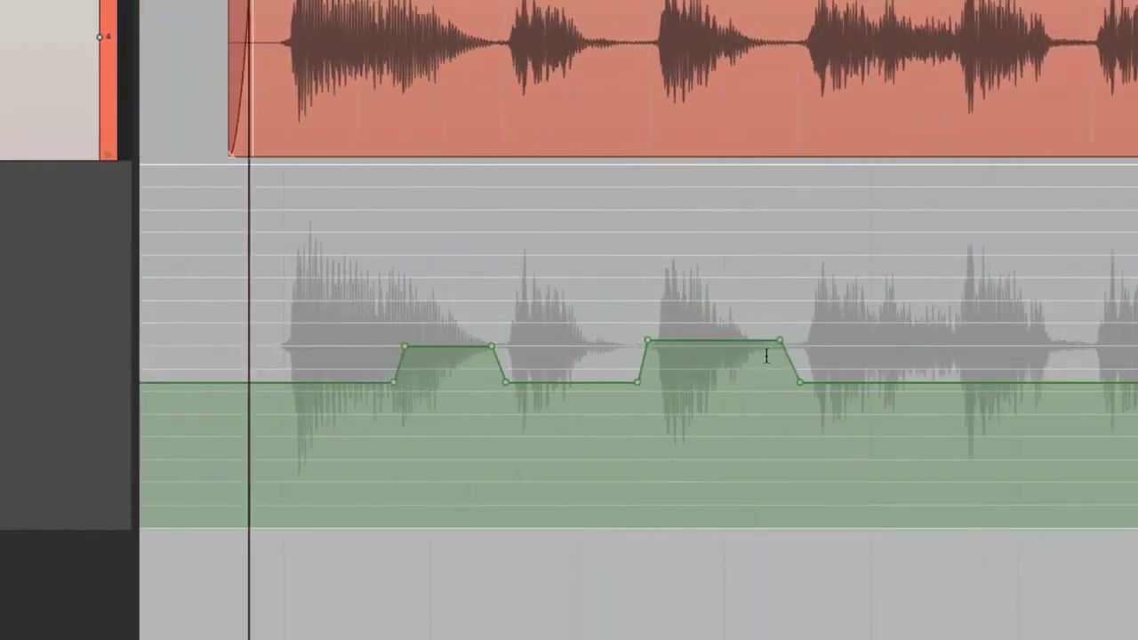
key("space")
key("space")
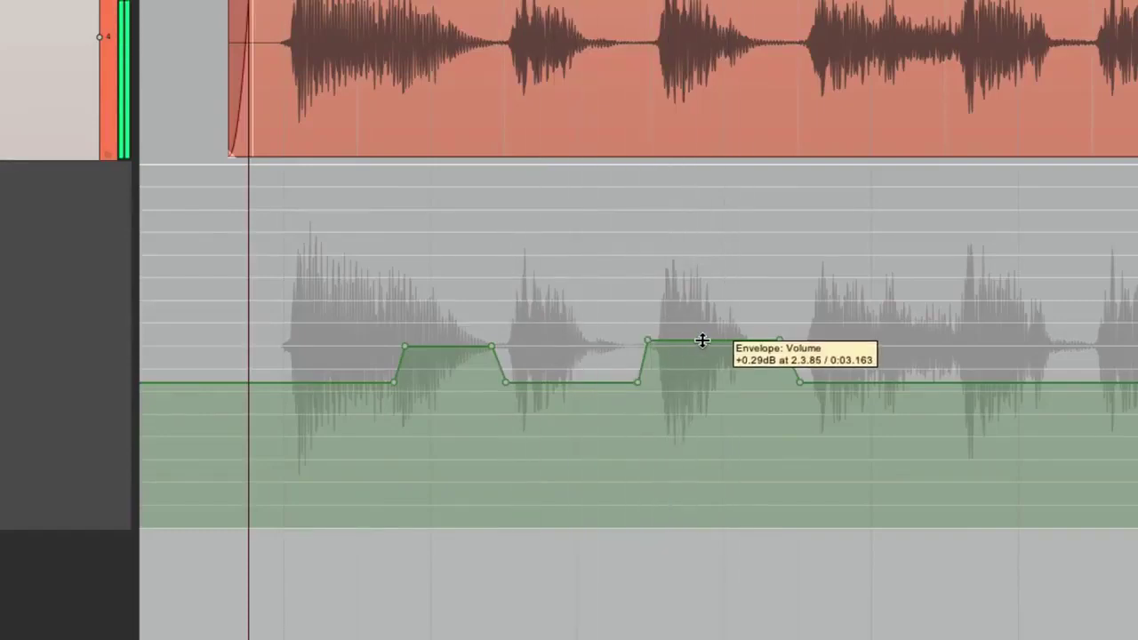
left_click_drag(703, 337, 703, 299)
key("space")
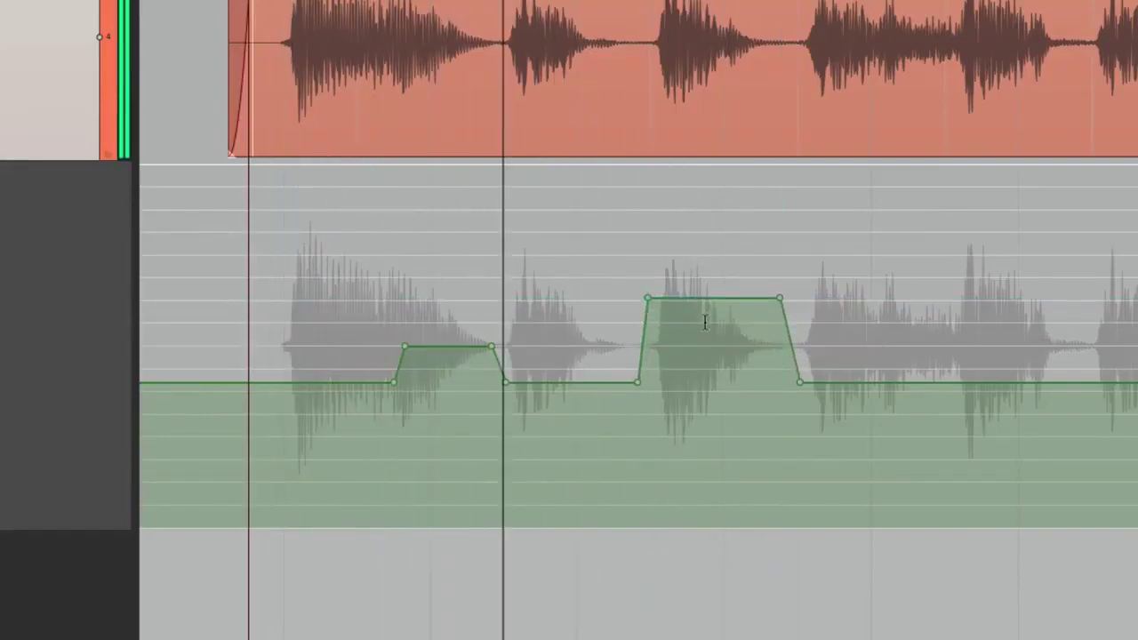
key("space")
- Lower the third note's Volume segment well below the surrounding level and play the result
mouse_move(711, 299)
left_click_drag(711, 298, 729, 432)
key("space")
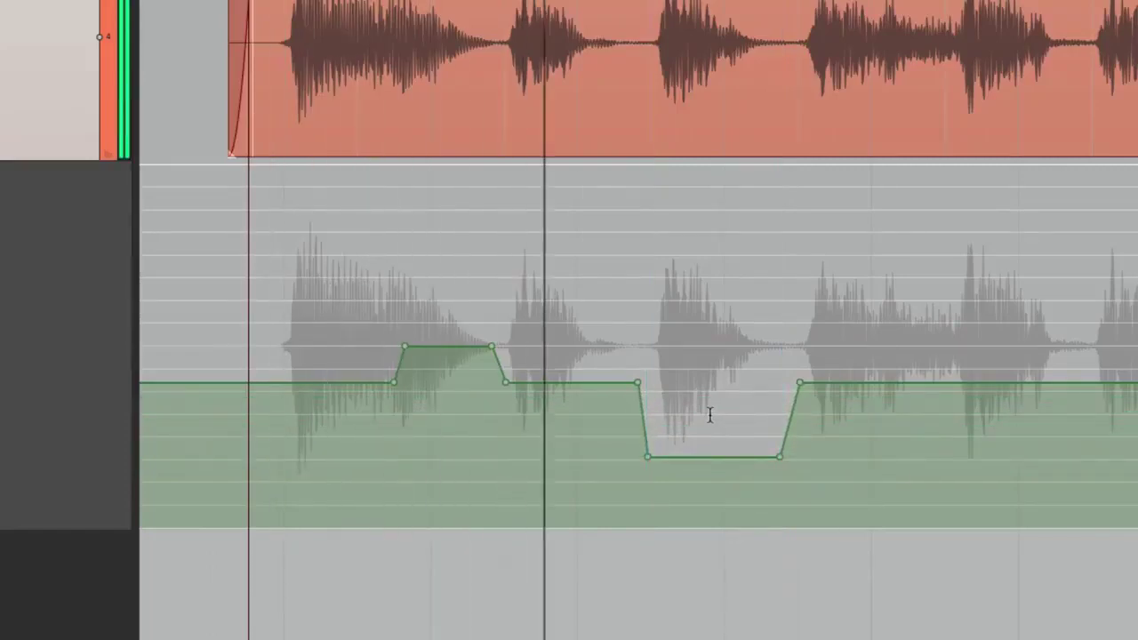
key("space")
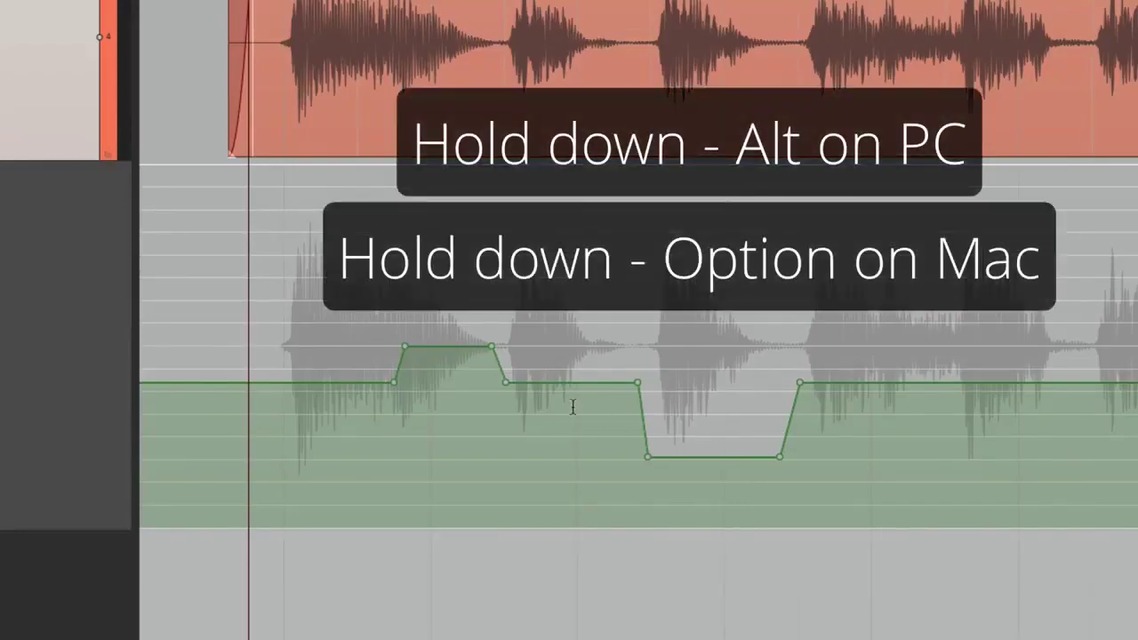
- Delete the Volume points from the first raised segment through the start of the lowered segment, and undo the envelope edits
left_click(392, 383, "alt")
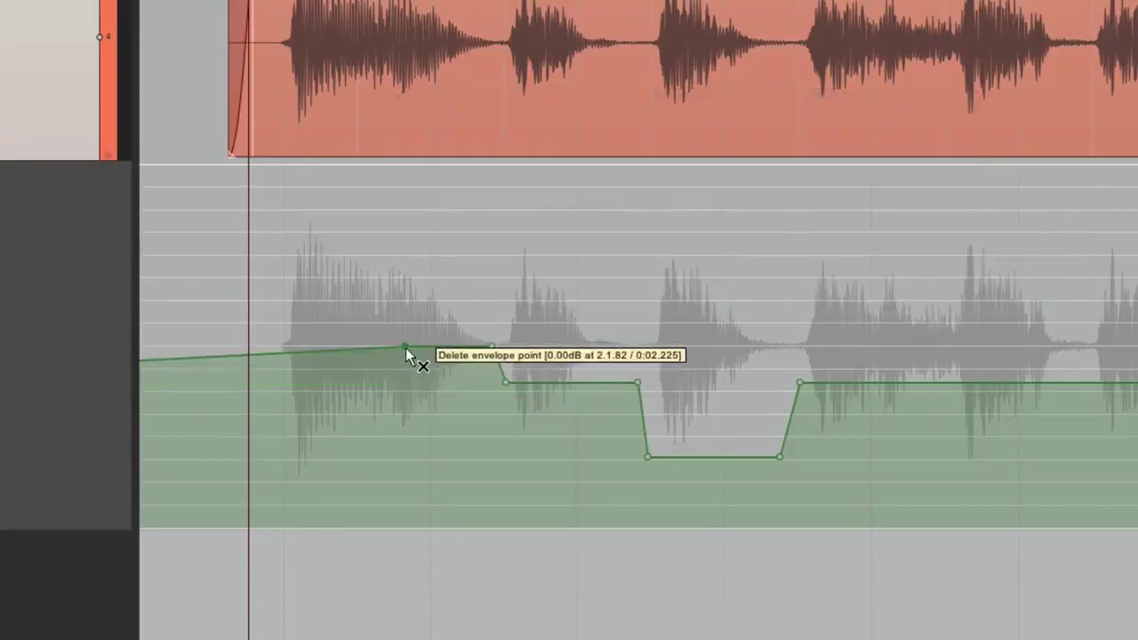
left_click(405, 348, "alt")
left_click(492, 346, "alt")
left_click_drag(637, 390, 646, 447)
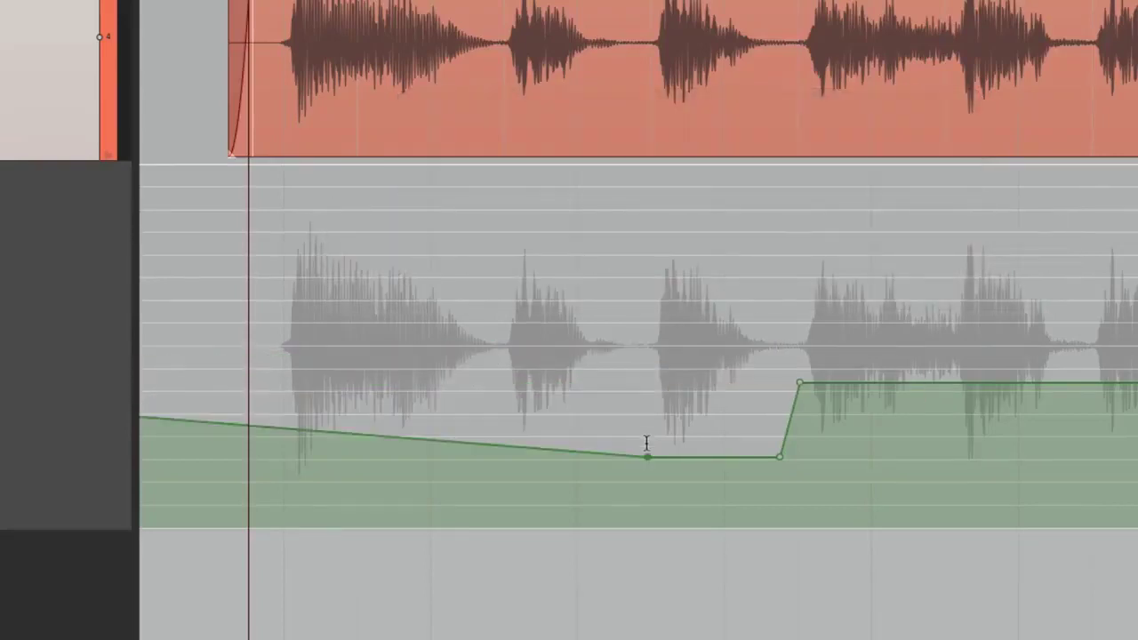
key("ctrl+z")
key("ctrl+z")
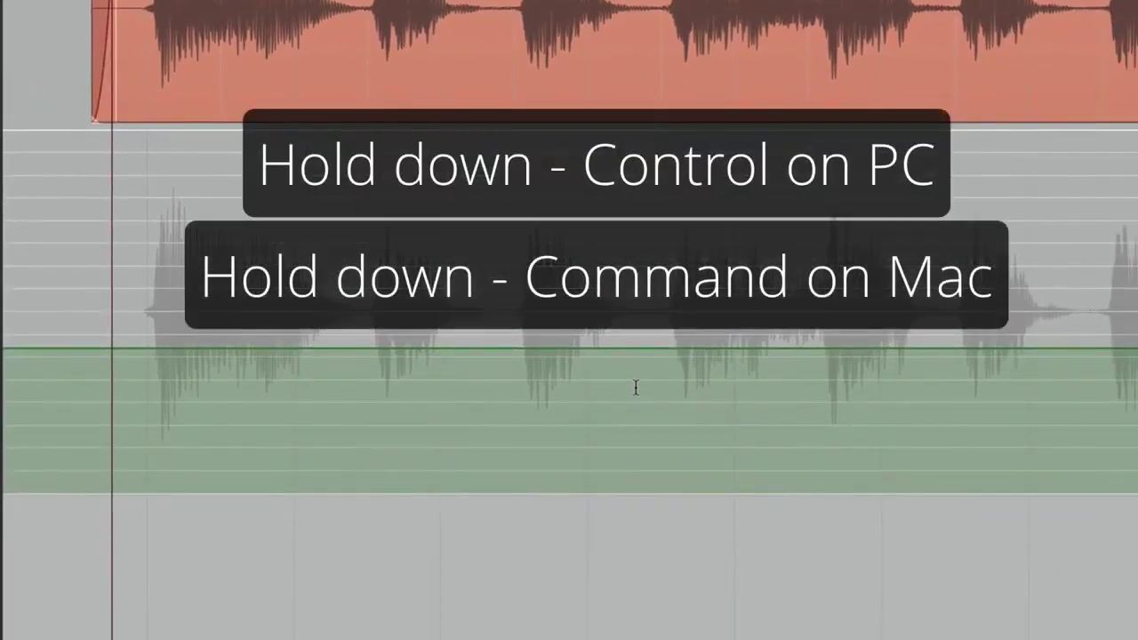
- Draw a freehand wavy curve on the Volume envelope from within the first note to just past the fifth burst
mouse_move(202, 370)
left_mouse_down()
mouse_move(348, 305)
mouse_move(556, 355)
mouse_move(738, 347)
left_mouse_up()
mouse_move(770, 384)
left_mouse_down()
mouse_move(855, 357)
mouse_move(932, 240)
mouse_move(1042, 348)
left_mouse_up()
left_click(662, 440)
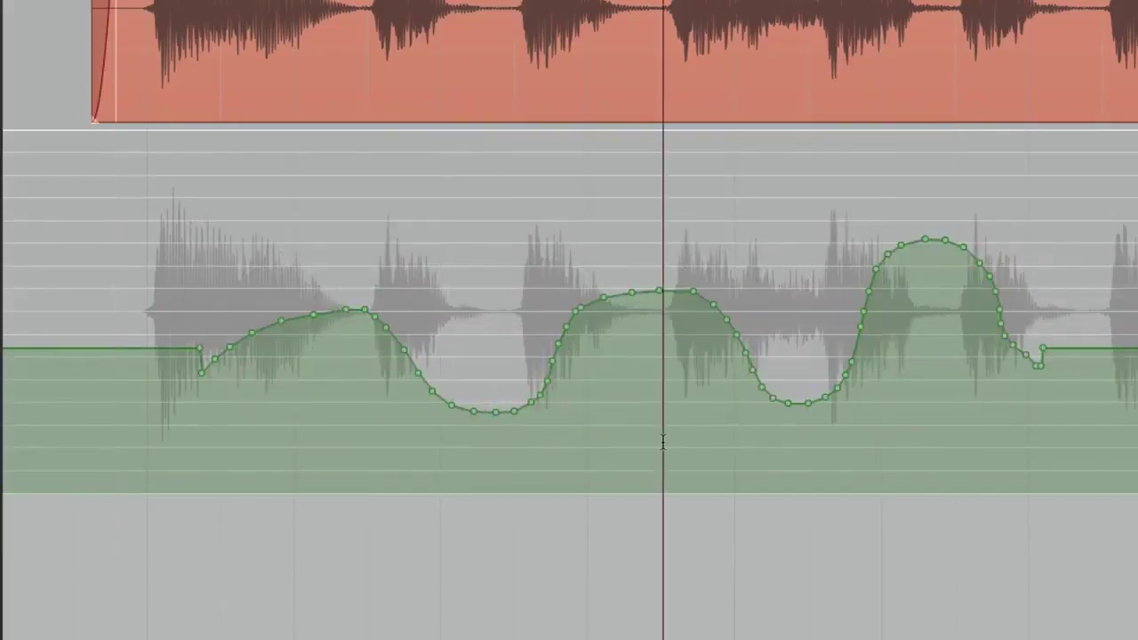
- Select the Volume points within a time selection from the first trough to the second, and shift them slightly up and earlier
left_click_drag(480, 323, 813, 329)
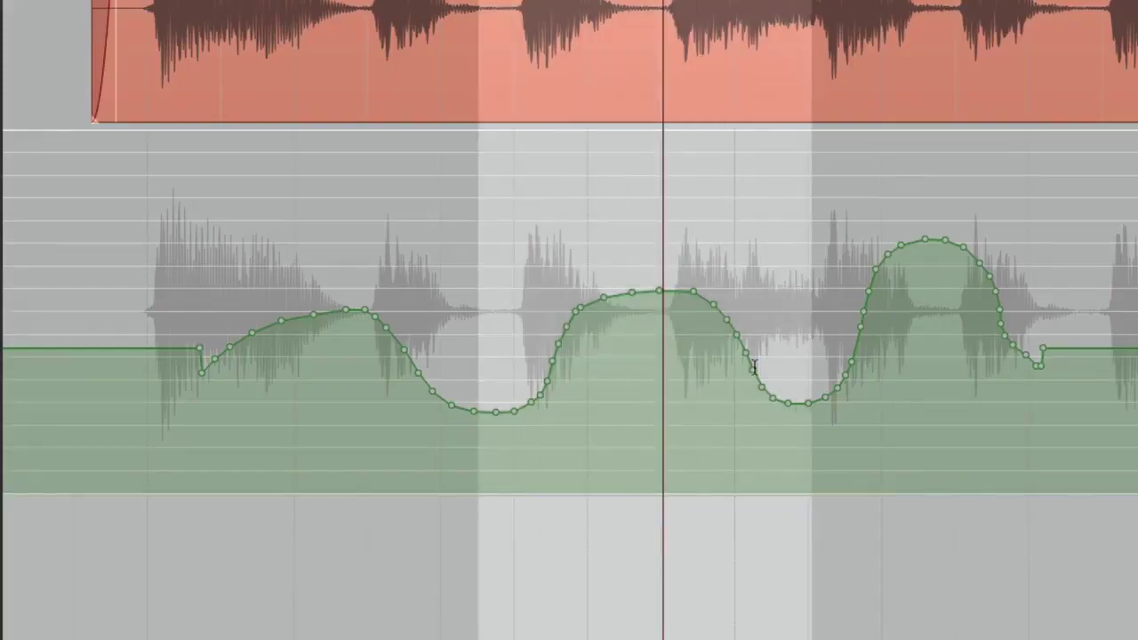
right_click(637, 295)
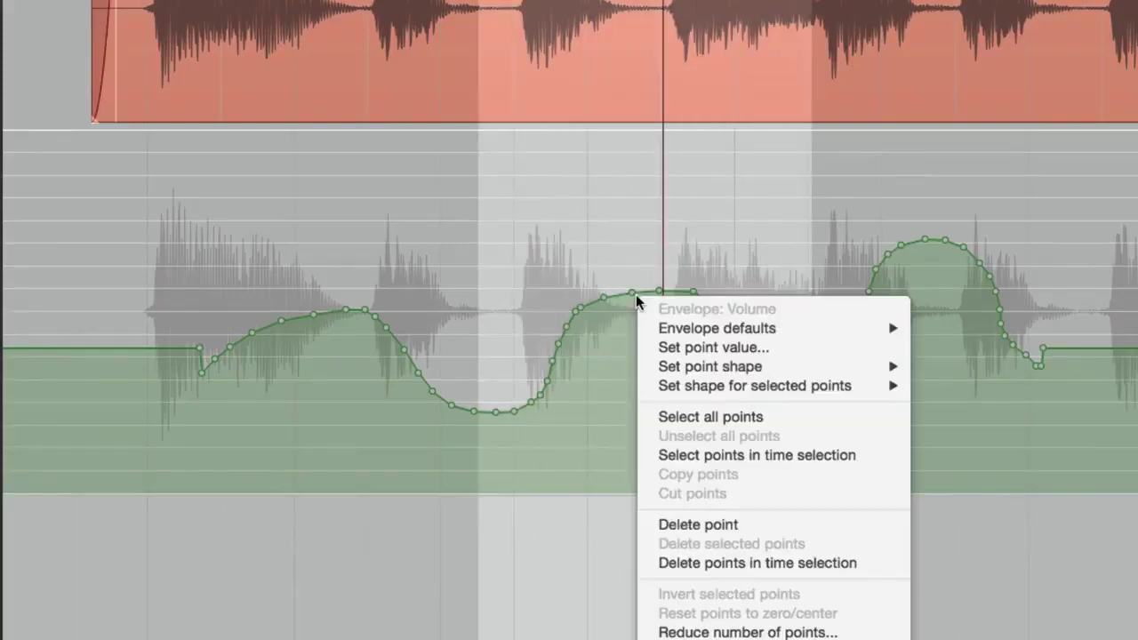
left_click(642, 454)
key("Escape")
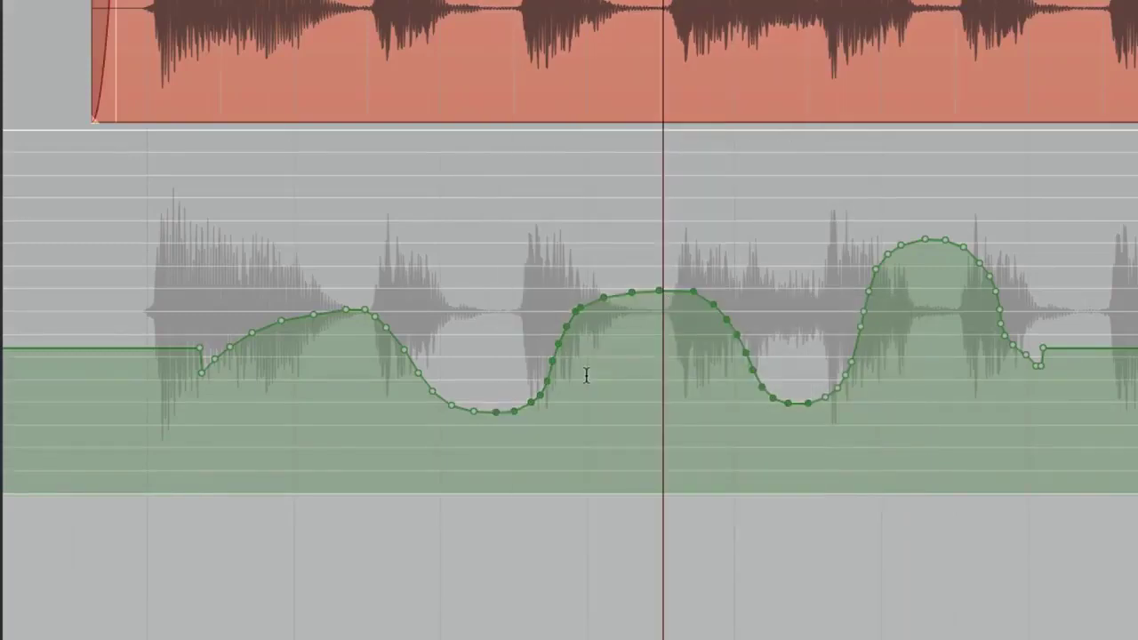
mouse_move(627, 293)
left_mouse_down()
mouse_move(627, 203)
mouse_move(557, 204)
mouse_move(661, 203)
mouse_move(600, 289)
mouse_move(604, 243)
mouse_move(628, 219)
mouse_move(617, 278)
left_mouse_up()
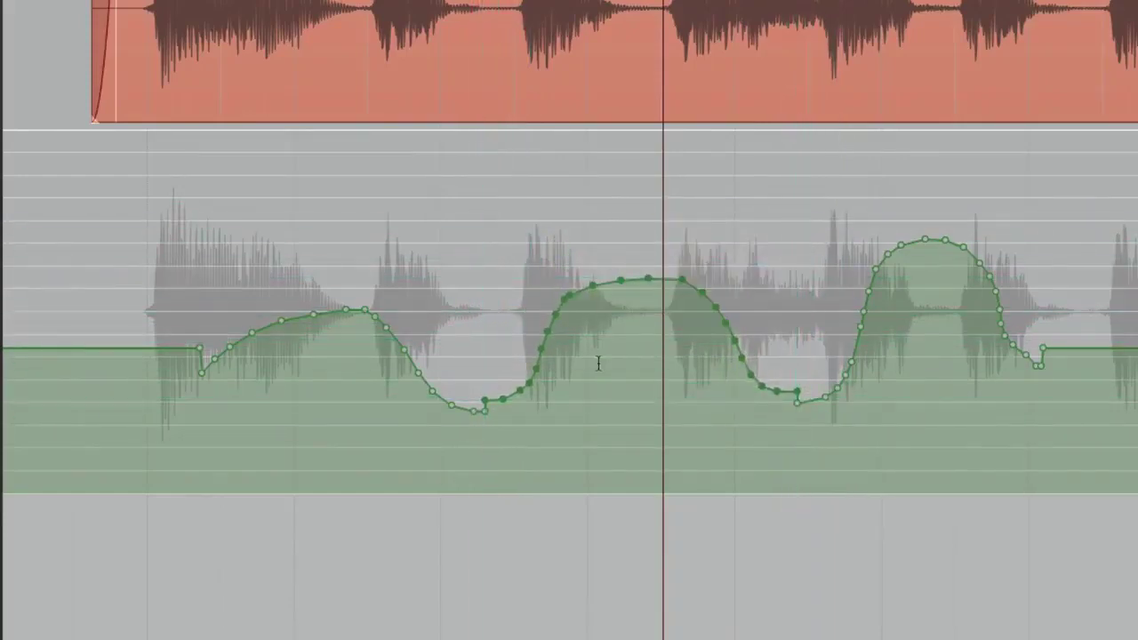
left_click(595, 442)
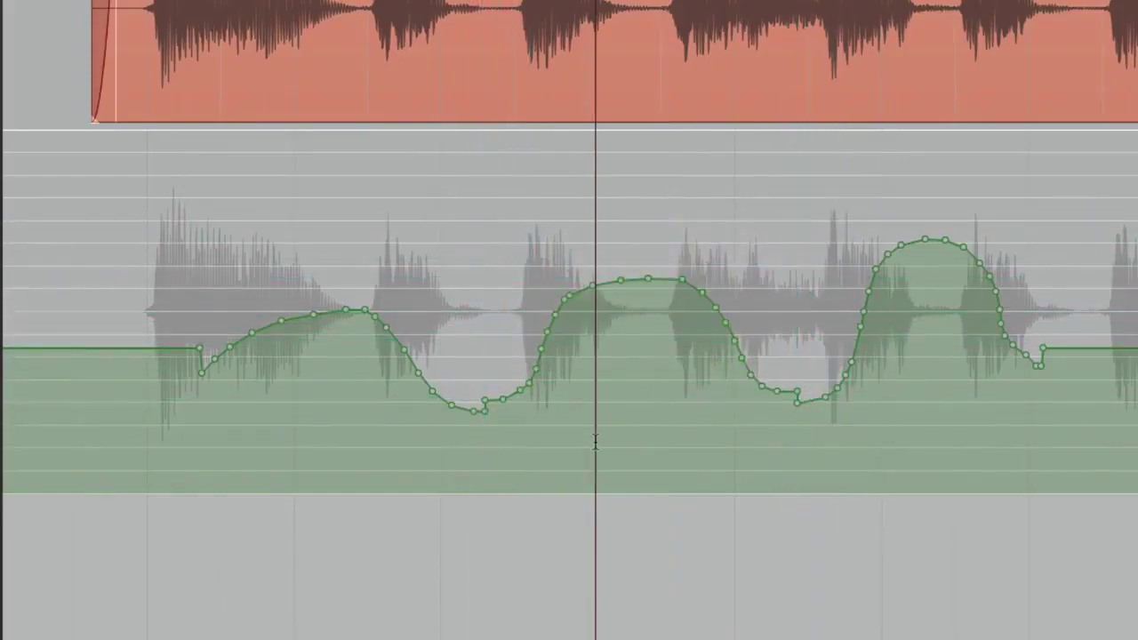
- Add a Volume point at 3.4.33, after the drawn curve, and set its value to -2 dB
mouse_move(198, 349)
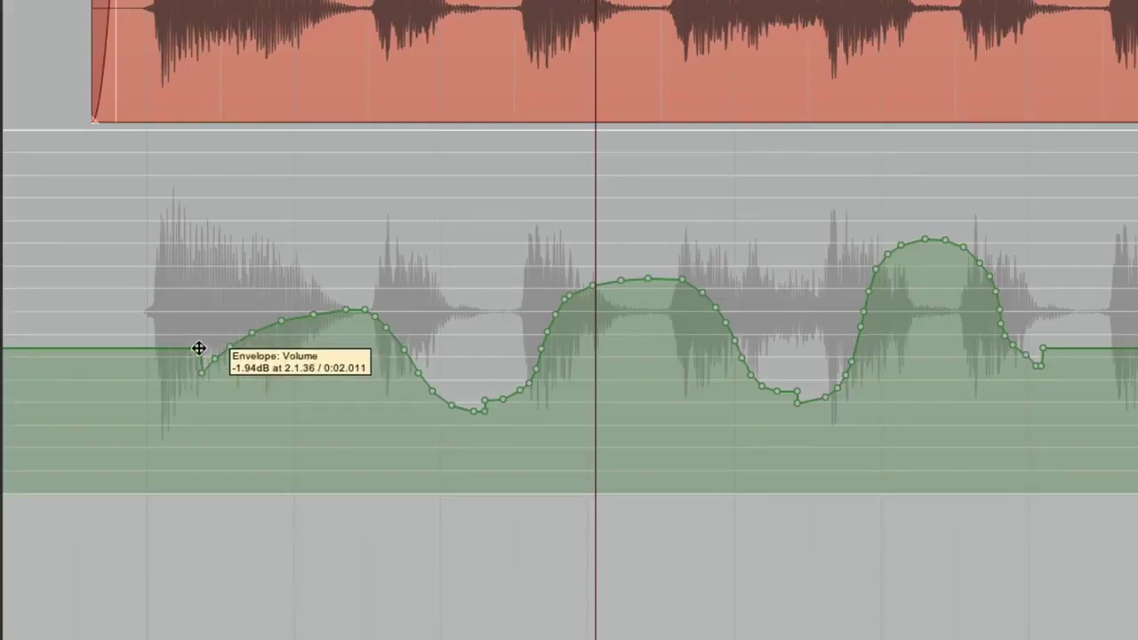
scroll(267, 355, "right", 10)
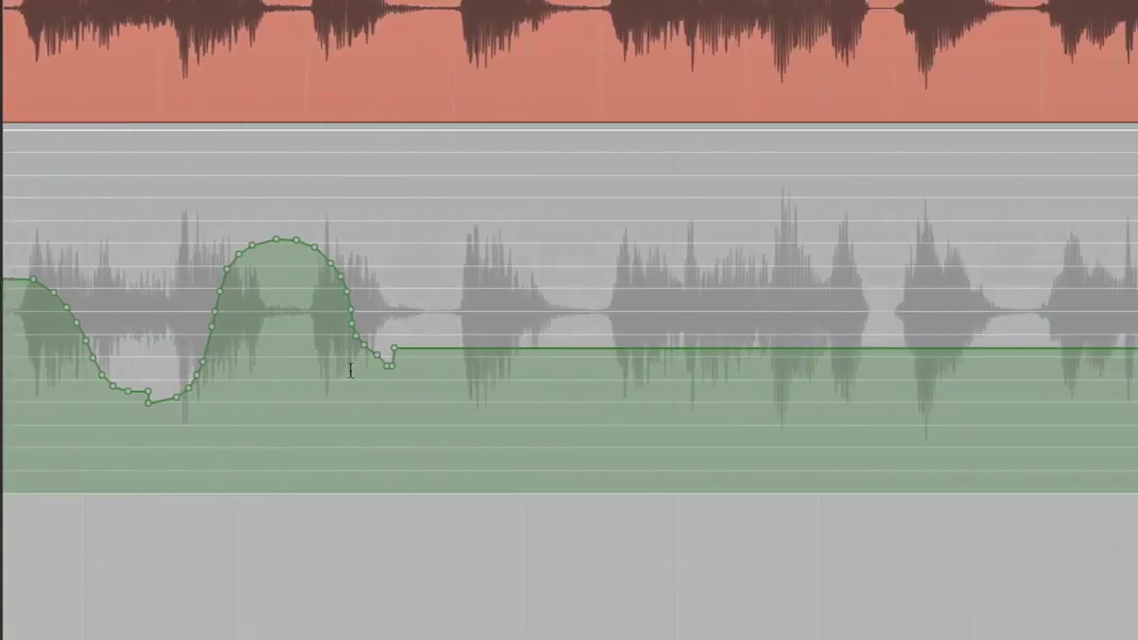
left_click(575, 335)
left_click_drag(575, 335, 578, 297)
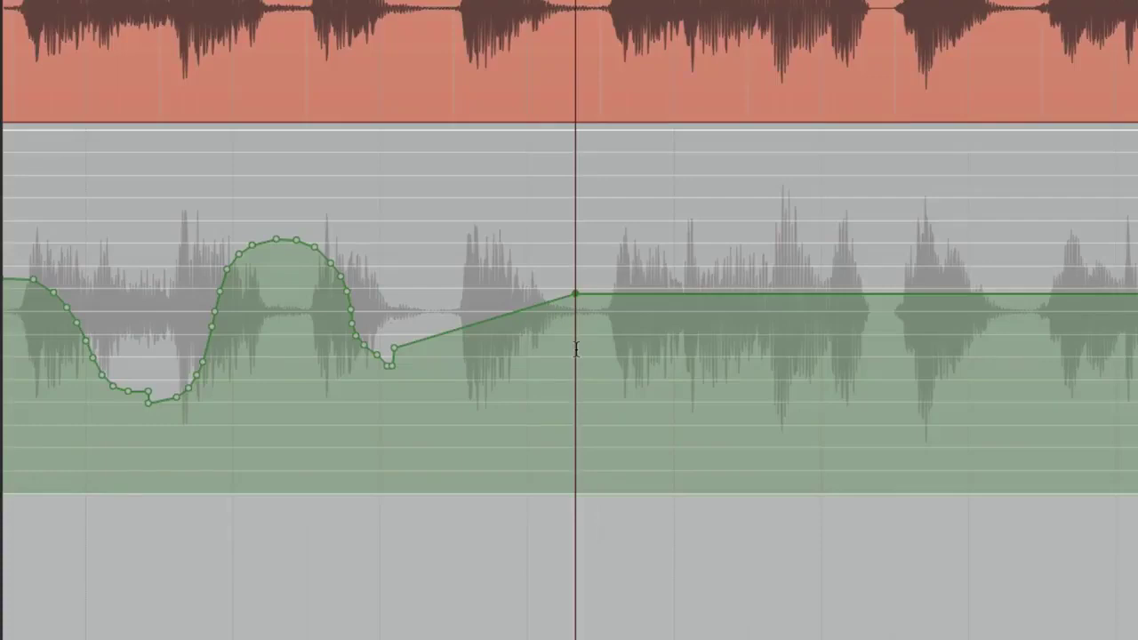
right_click(575, 294)
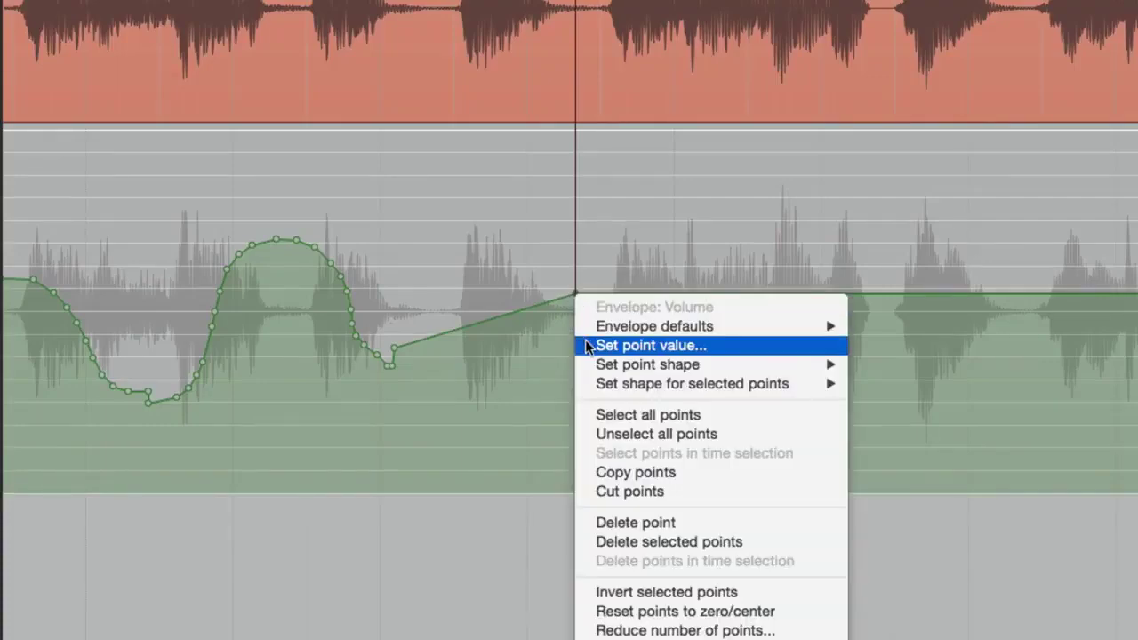
left_click(586, 346)
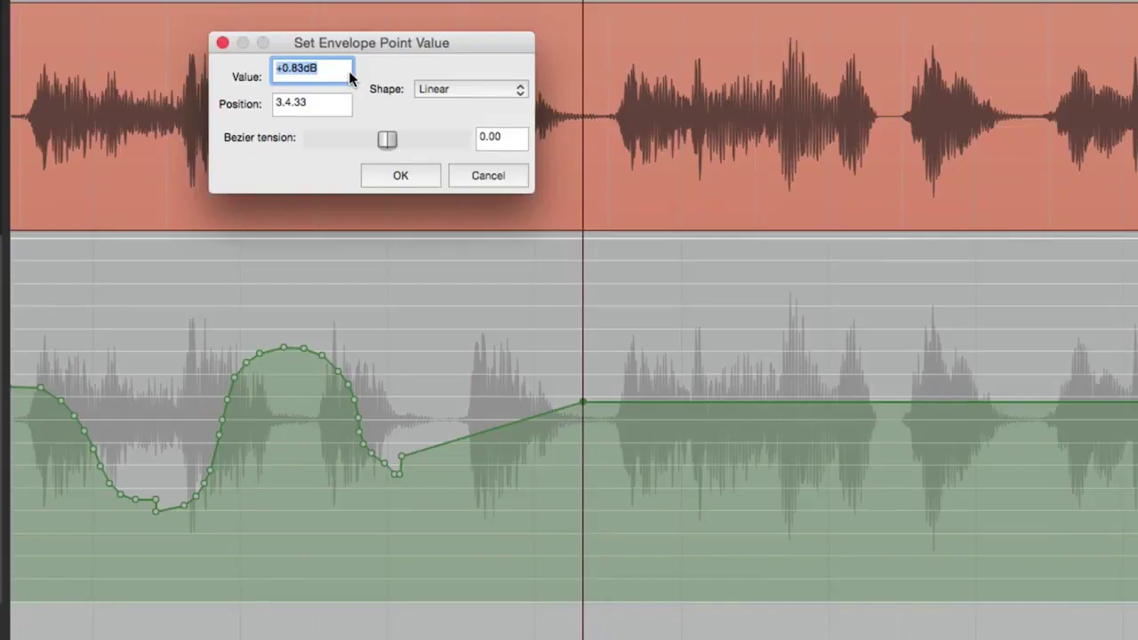
type("-2")
key("Return")
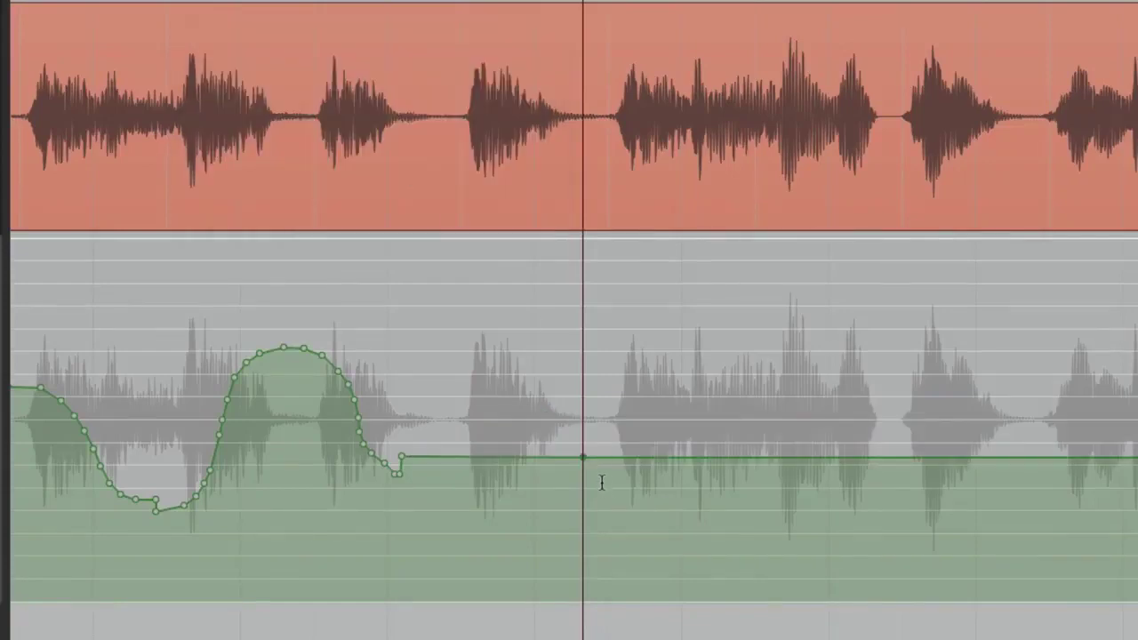
- Insert two adjacent Volume points in the silent gap, about 4.2.42 and 4.2.51, and set the second one's value to -5 dB
left_click(787, 467)
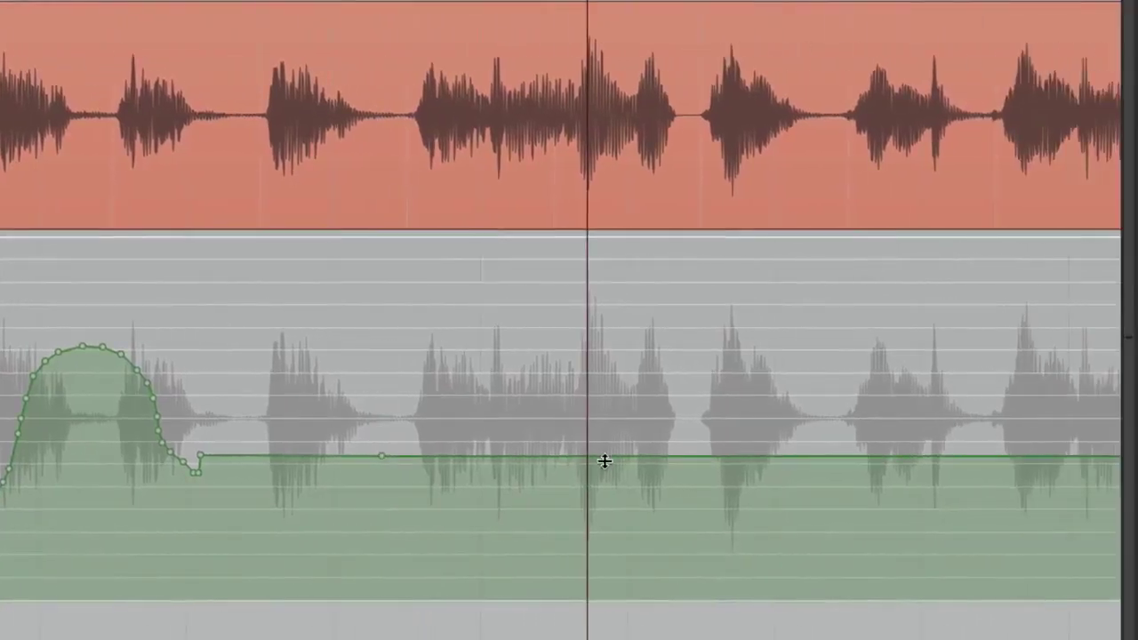
left_click(685, 456, "shift")
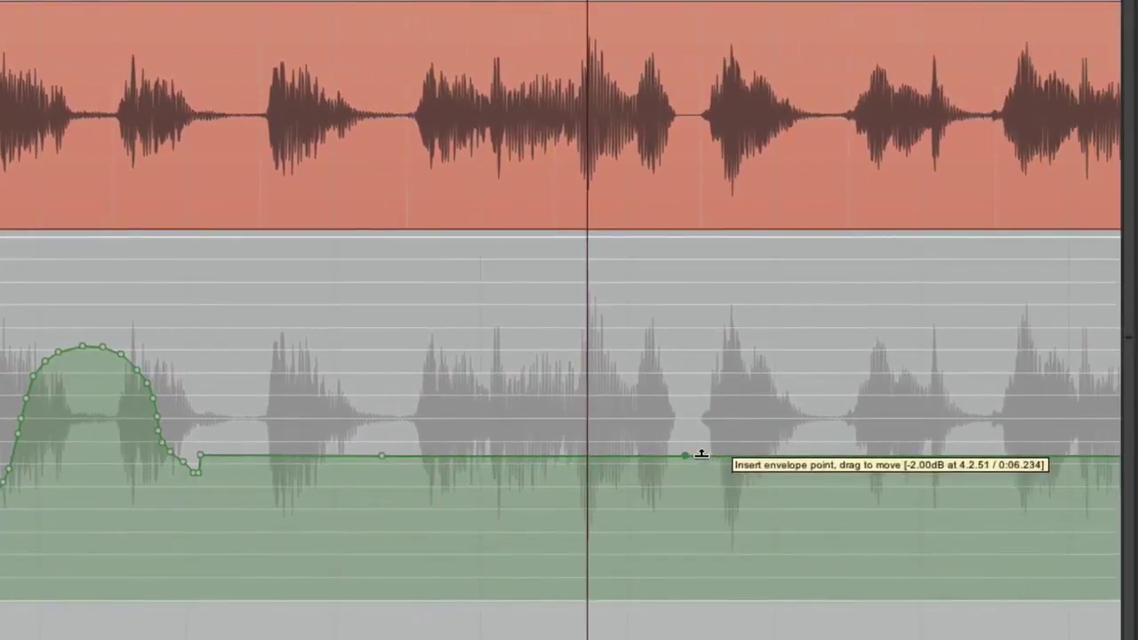
right_click(702, 455)
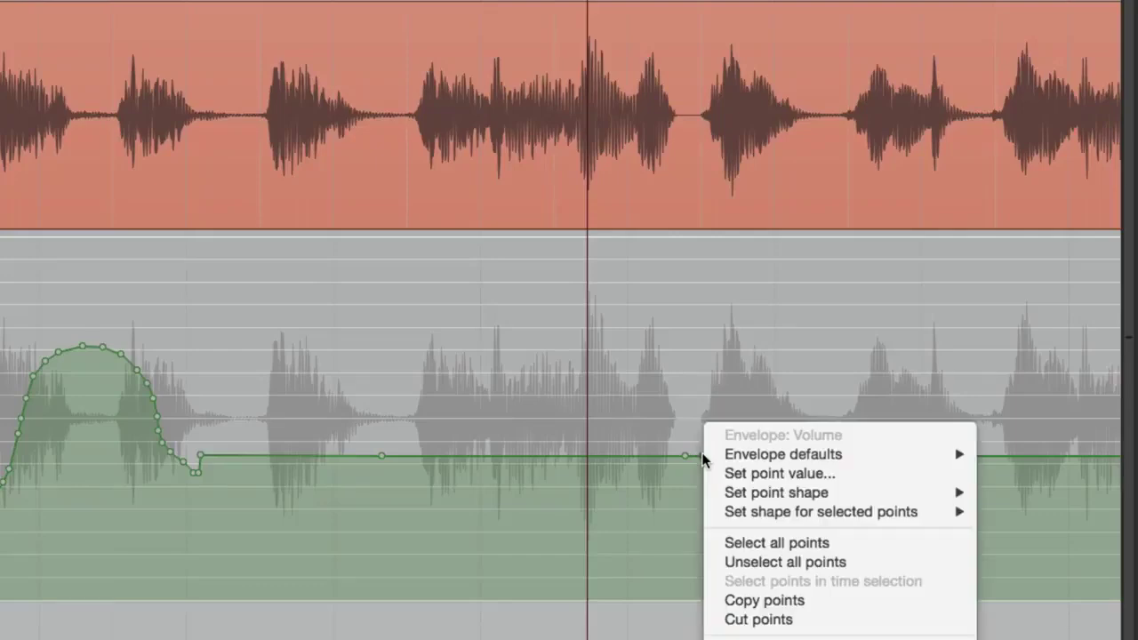
left_click(707, 467)
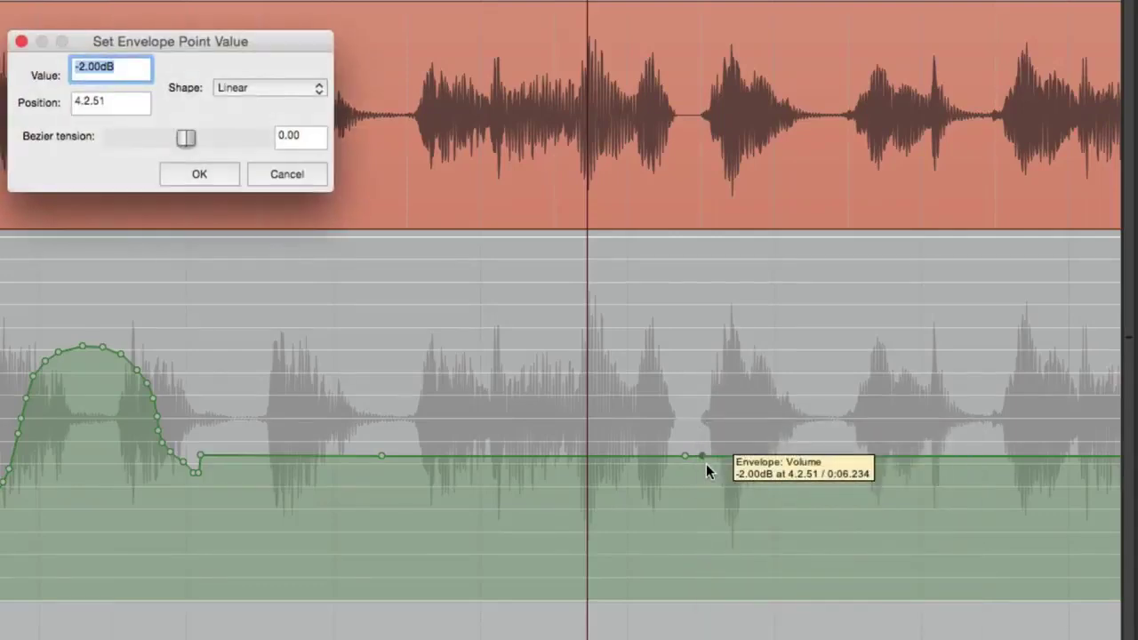
type("-5")
key("Return")
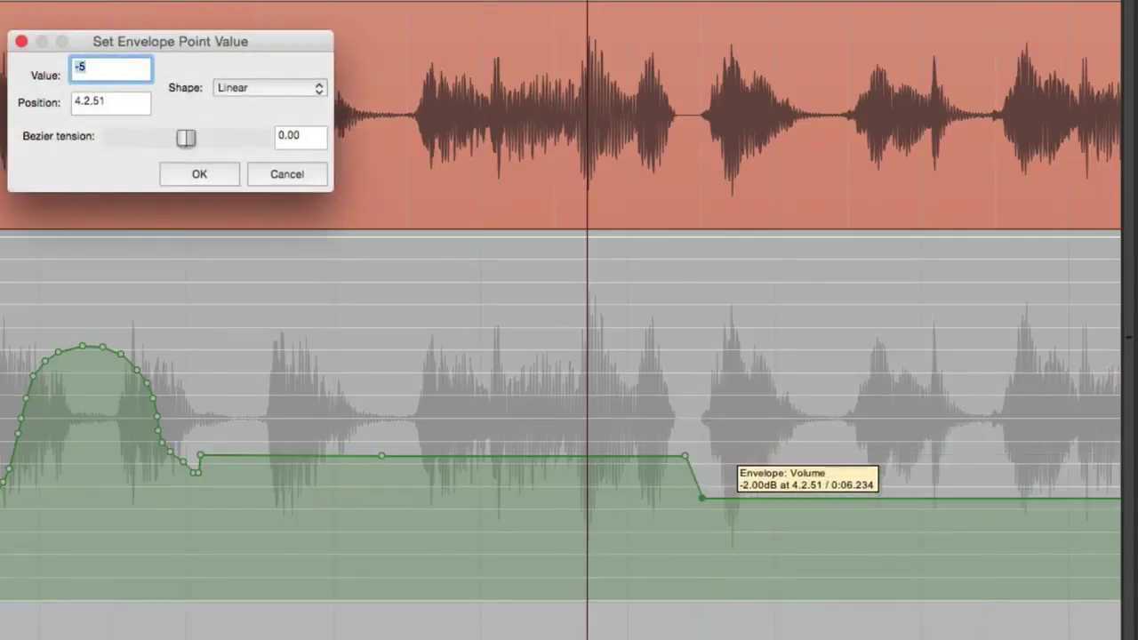
left_click(219, 181)
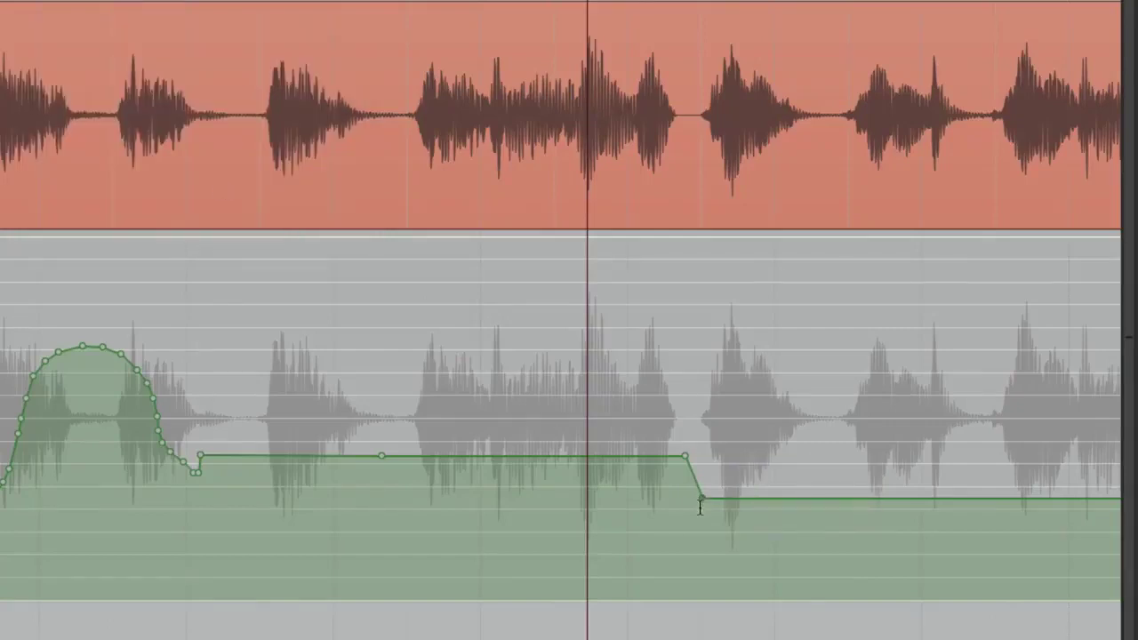
- Insert two adjacent Volume points after the lowered burst, about 4.3.30 and 4.3.39, and set the second one's value to -1 dB
scroll(498, 484, "right", 4)
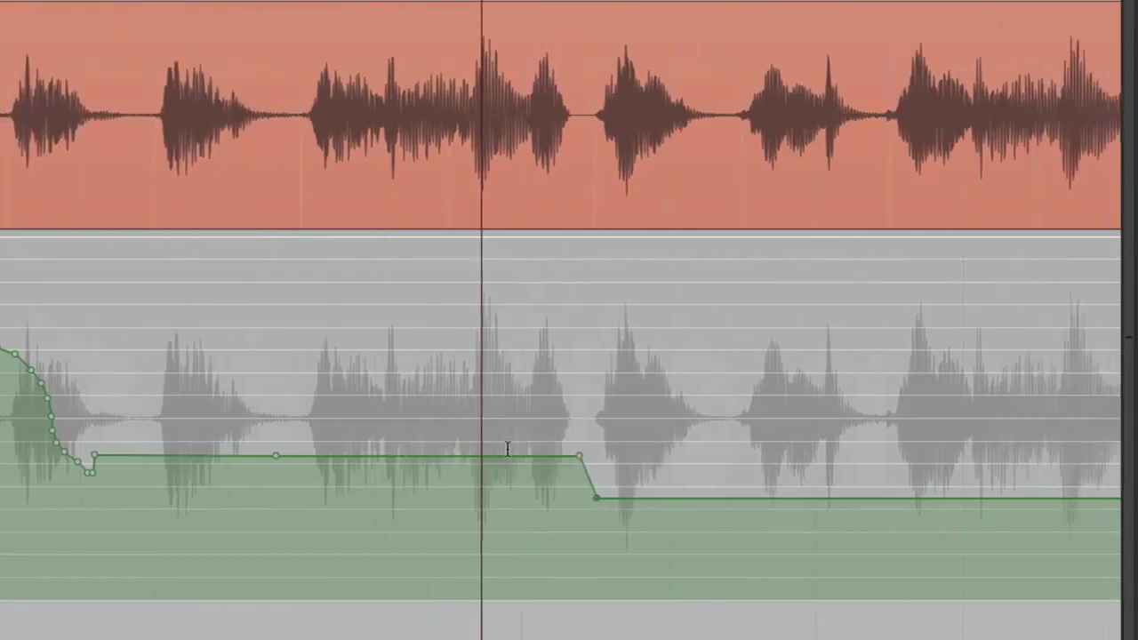
left_click(420, 500, "shift")
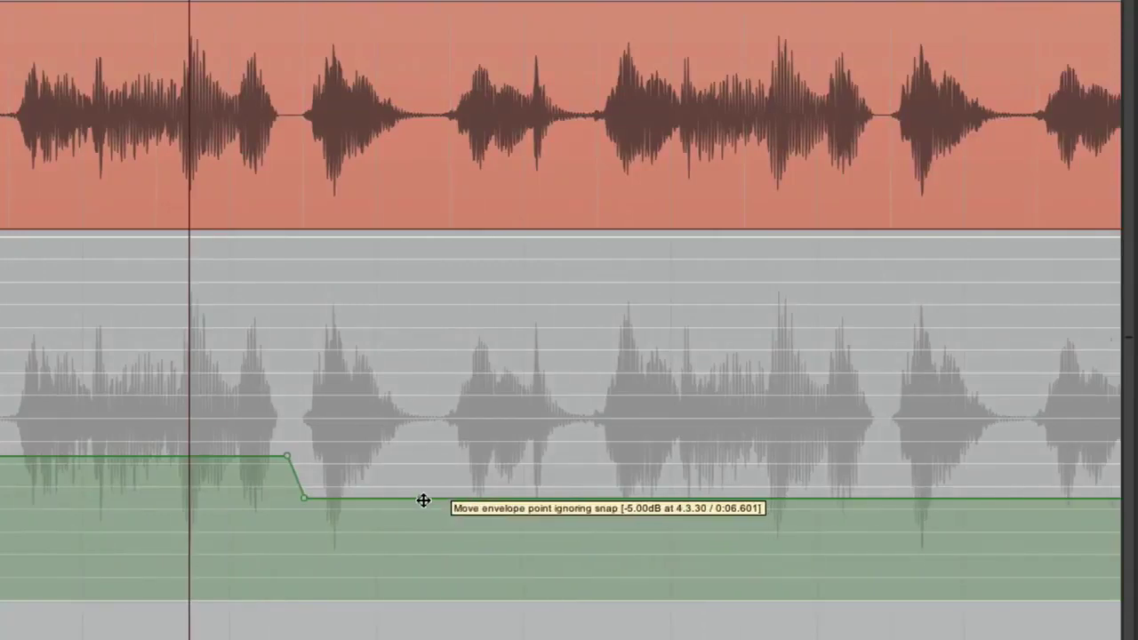
right_click(432, 500)
left_click(458, 472)
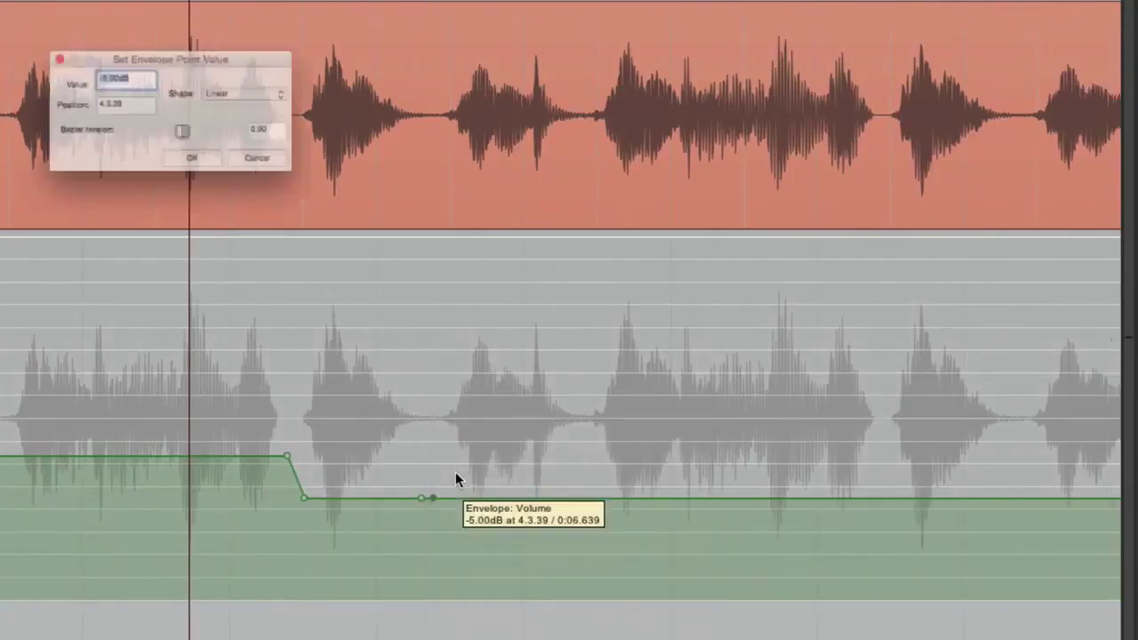
type("-1")
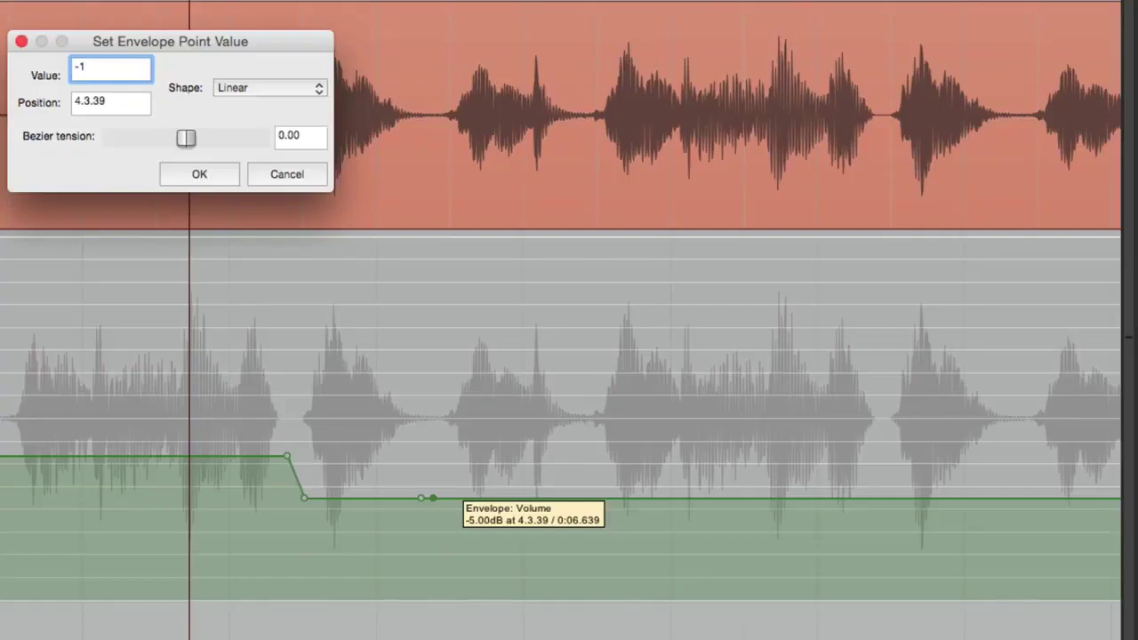
left_click(195, 169)
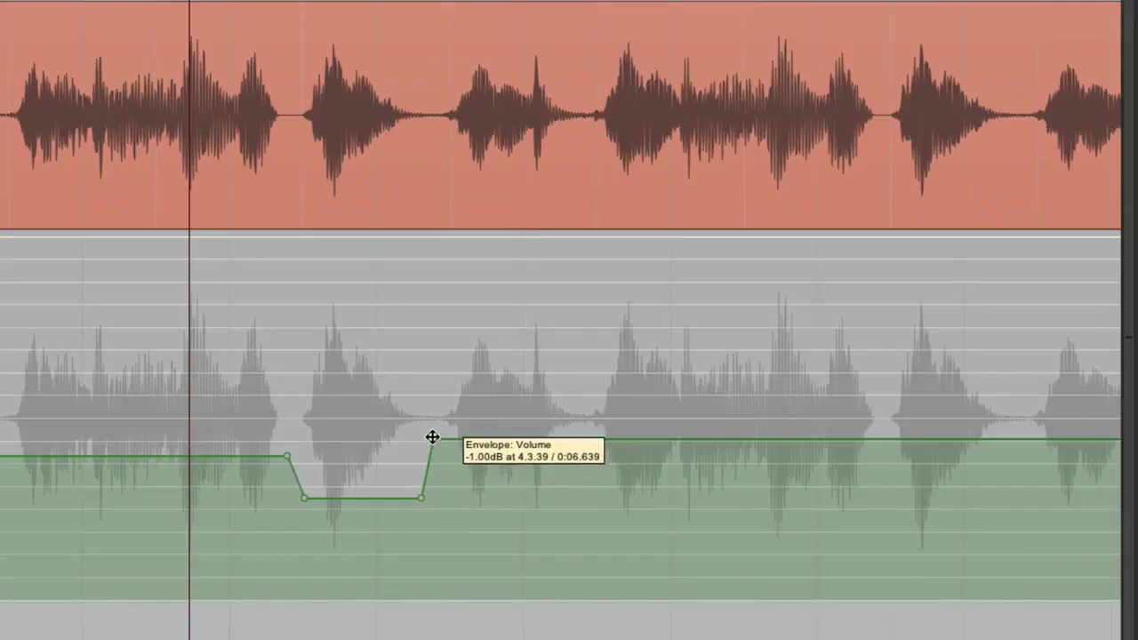
- Undo a free move of the -1 dB Volume point and shift it along the time axis only, to 4.3.52
left_click_drag(432, 438, 565, 433)
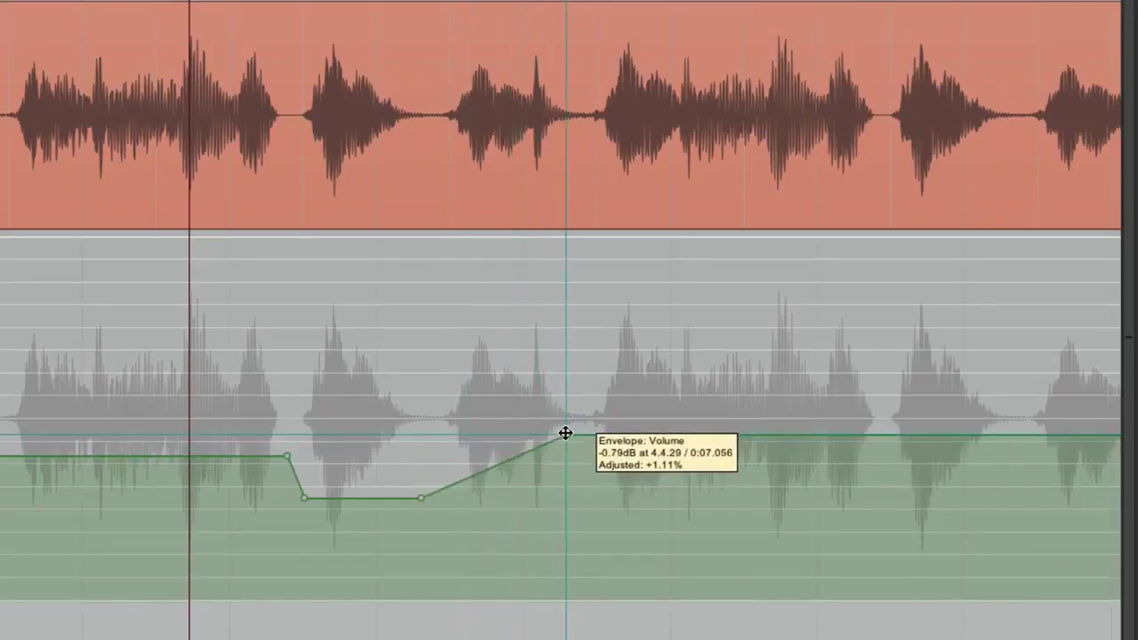
key("ctrl+z")
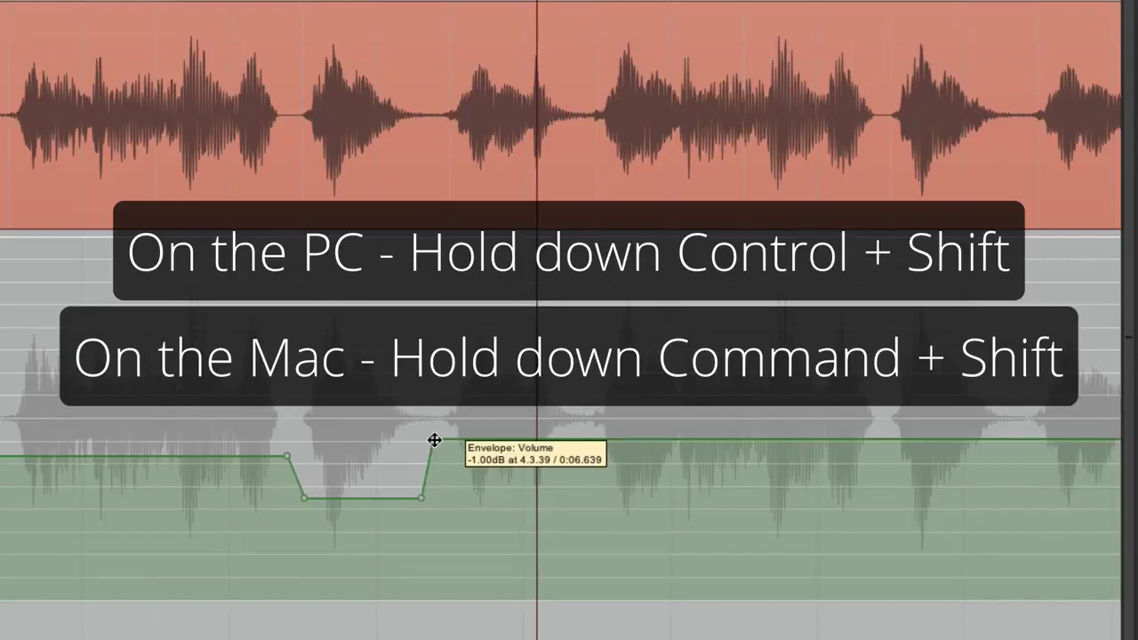
mouse_move(433, 440)
left_mouse_down()
mouse_move(658, 442)
mouse_move(490, 450)
mouse_move(689, 439)
mouse_move(453, 441)
left_mouse_up()
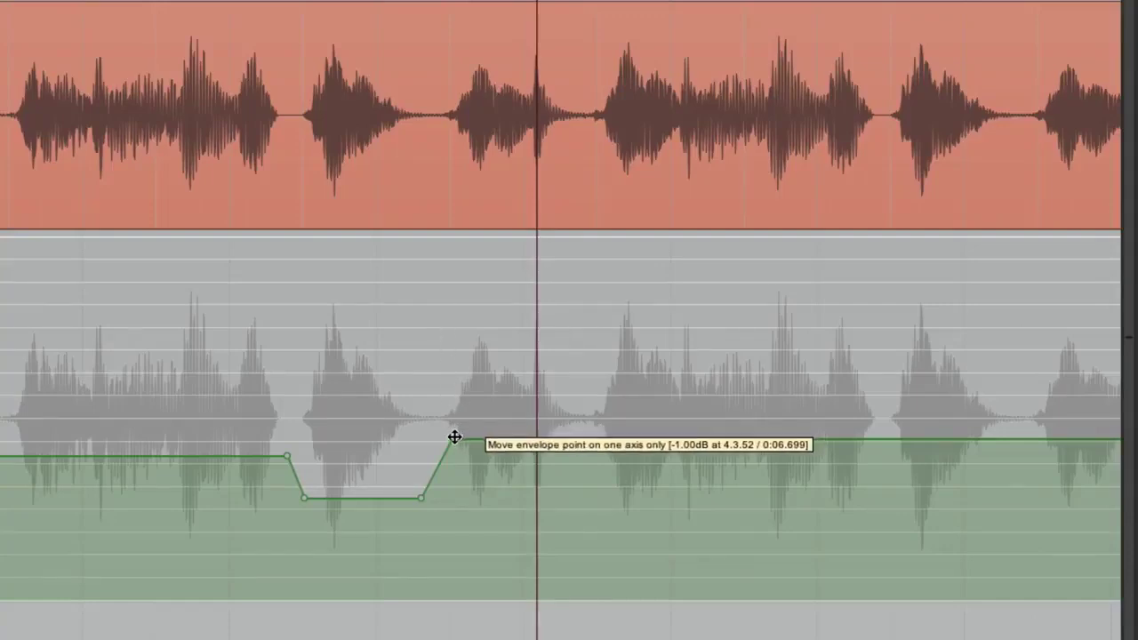
left_click_drag(455, 438, 431, 434)
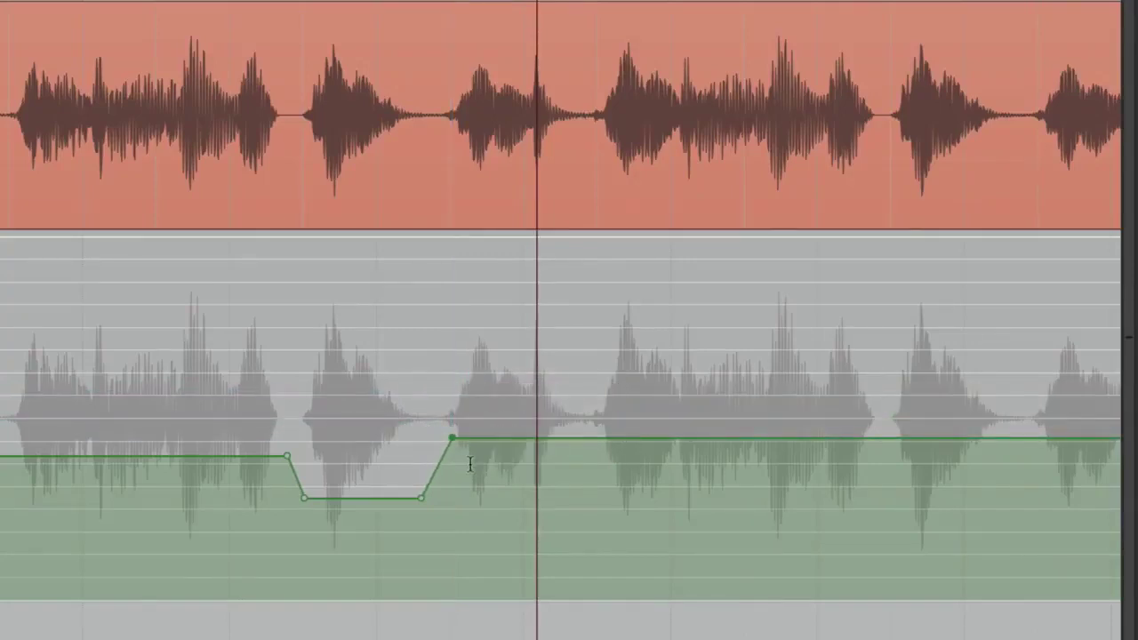
- Lower the Volume point at 4.3.52 slightly along the value axis only, and deselect it
mouse_move(448, 436)
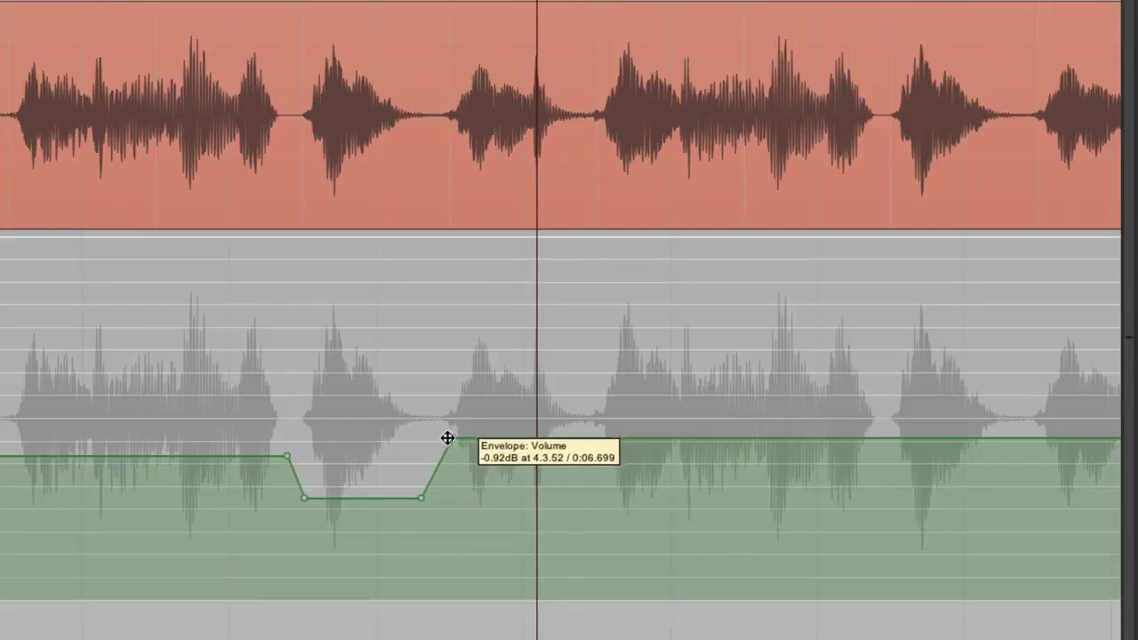
left_click_drag(449, 438, 454, 450)
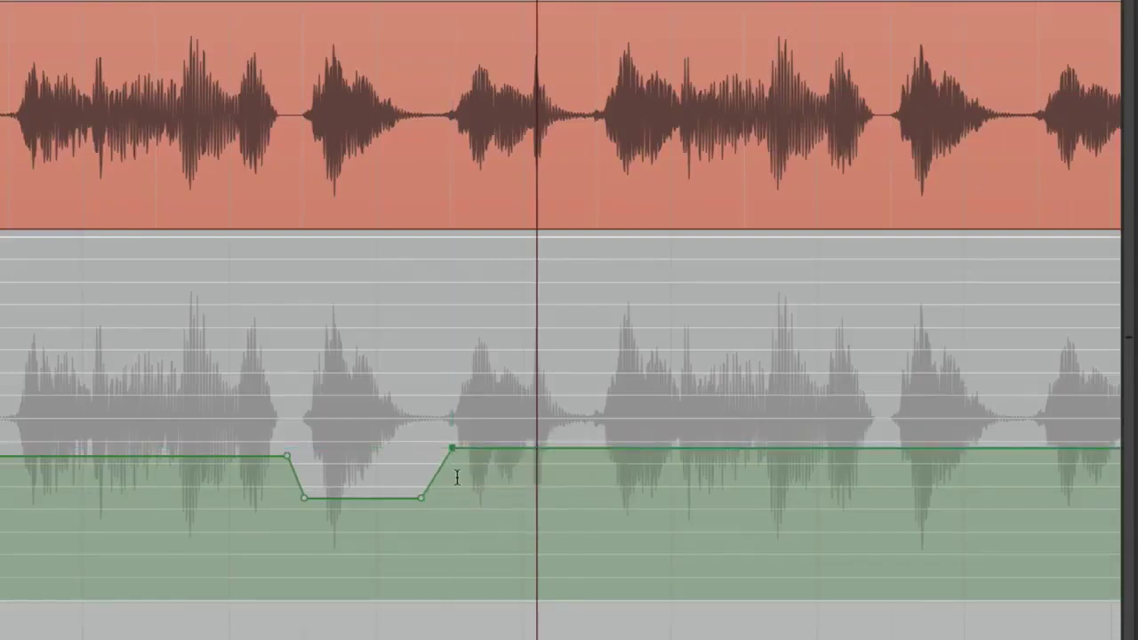
left_click(460, 483)
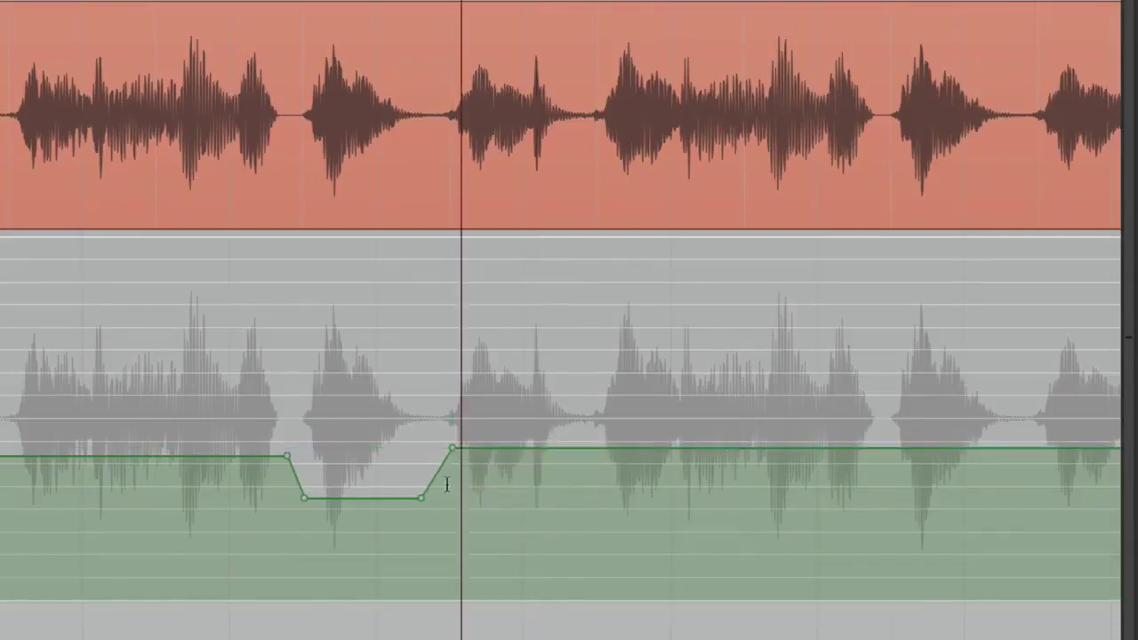
- Move the dip's two closing Volume points together to just before the next long burst, and select its two opening points
left_click_drag(454, 446, 585, 447)
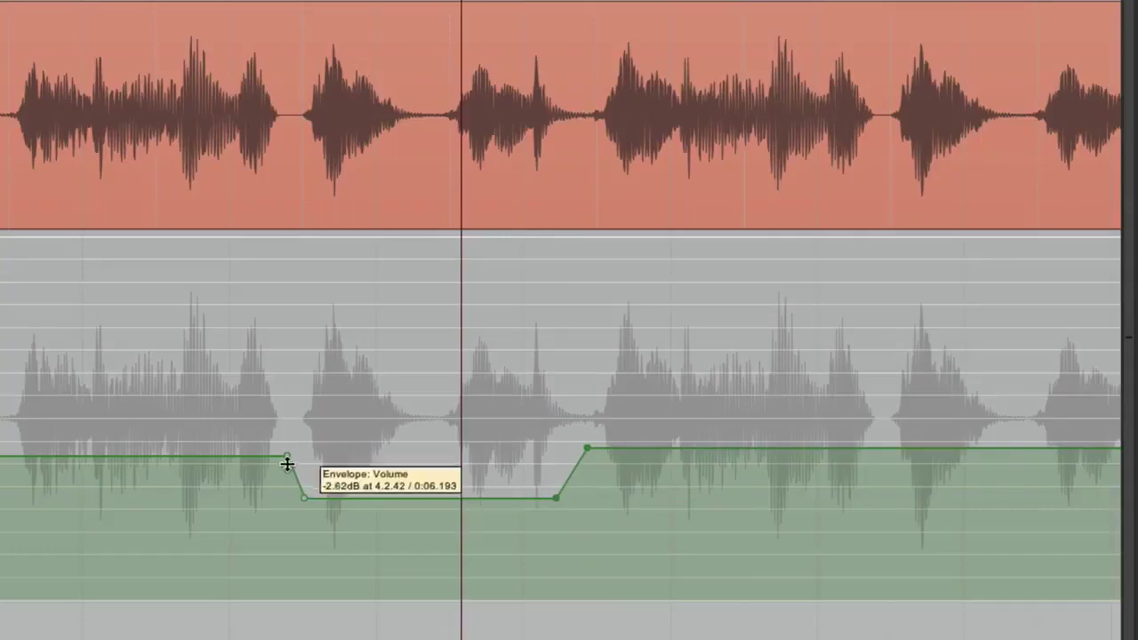
left_click_drag(306, 498, 306, 498)
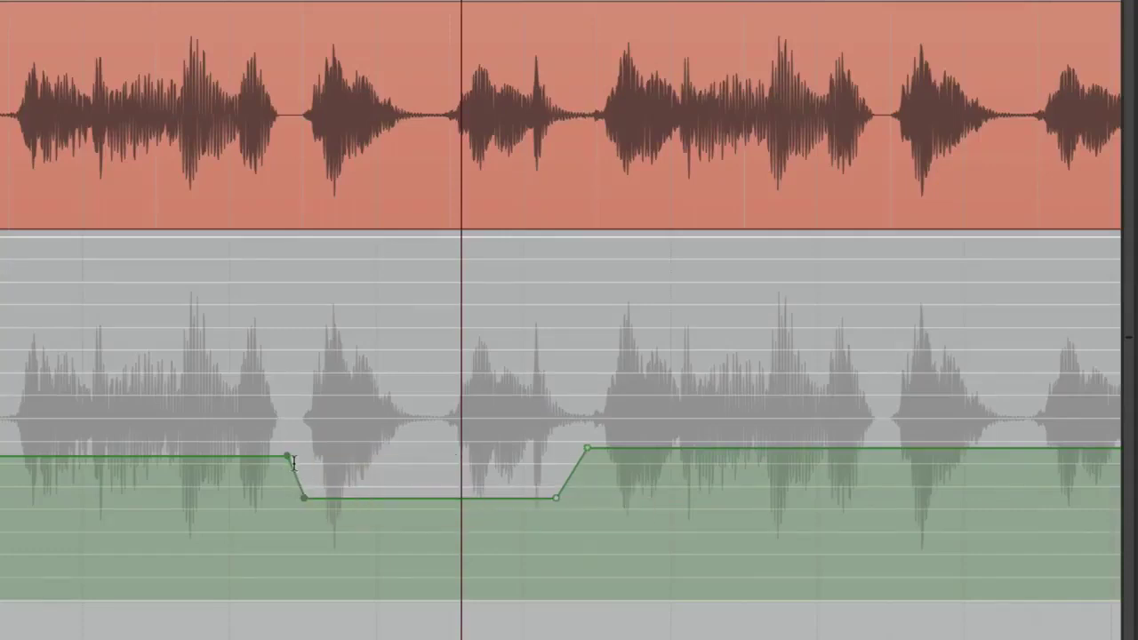
mouse_move(302, 452)
left_mouse_down()
mouse_move(430, 453)
mouse_move(15, 473)
mouse_move(306, 469)
left_mouse_up()
- Try raising the peak point of the drawn curve's last and tallest hump slightly, and undo the move
scroll(293, 481, "left", 3)
scroll(338, 453, "down", 3)
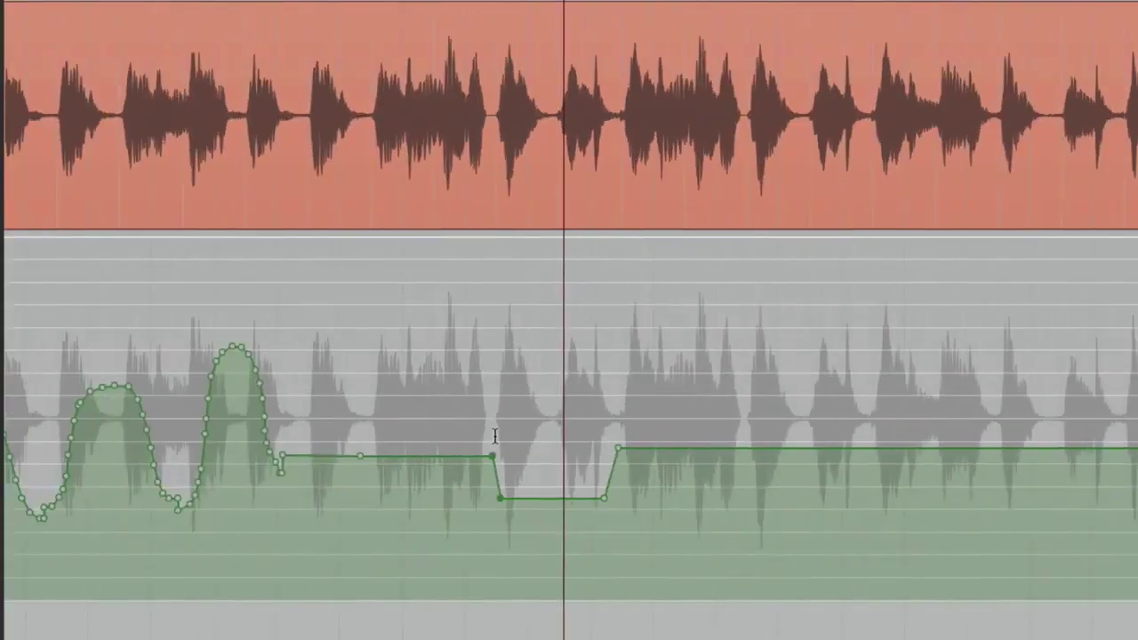
scroll(376, 425, "left", 3)
scroll(376, 425, "up", 5)
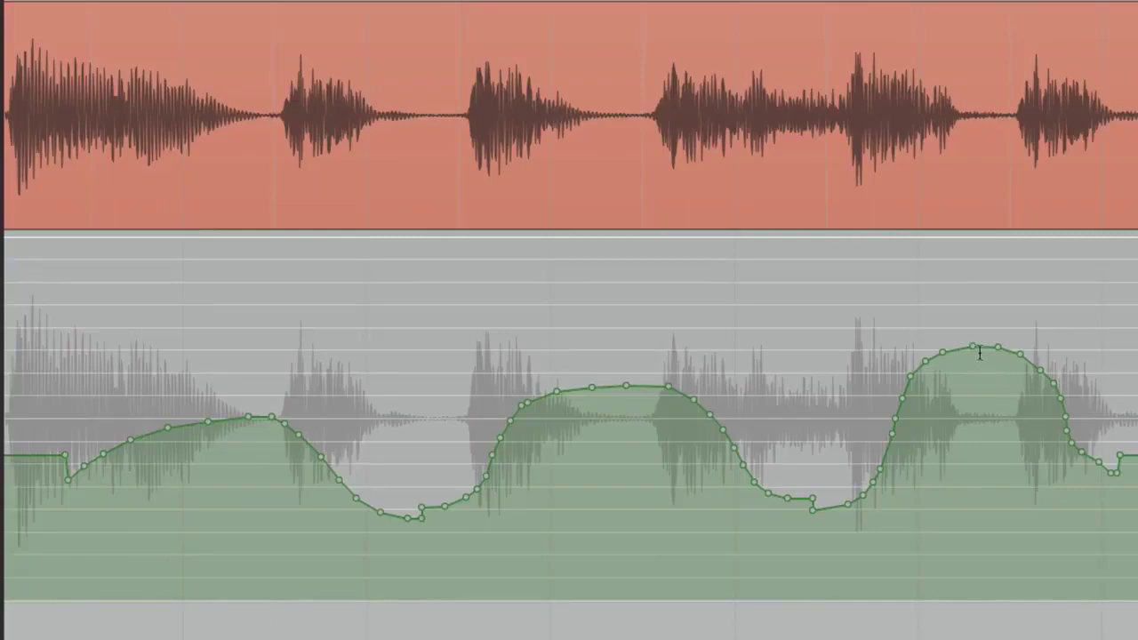
mouse_move(972, 346)
left_mouse_down()
mouse_move(976, 322)
mouse_move(972, 344)
mouse_move(960, 332)
mouse_move(974, 336)
left_mouse_up()
key("ctrl+z")
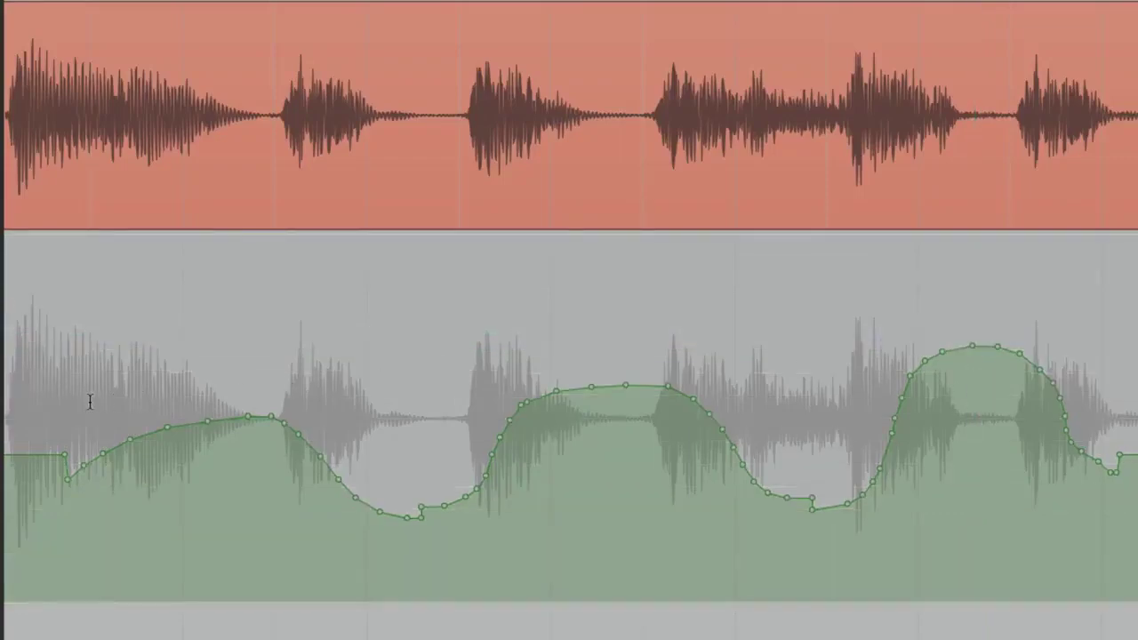
- Make a time selection across the drawn curve and reduce the number of Volume envelope points within it
left_click_drag(89, 399, 1133, 400)
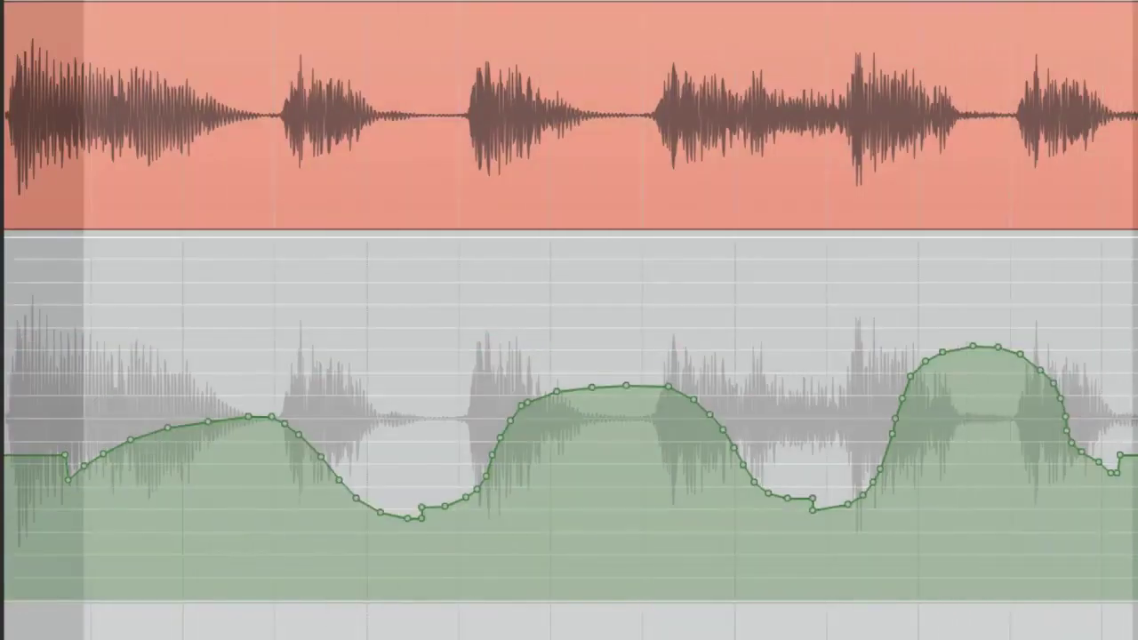
right_click(649, 391)
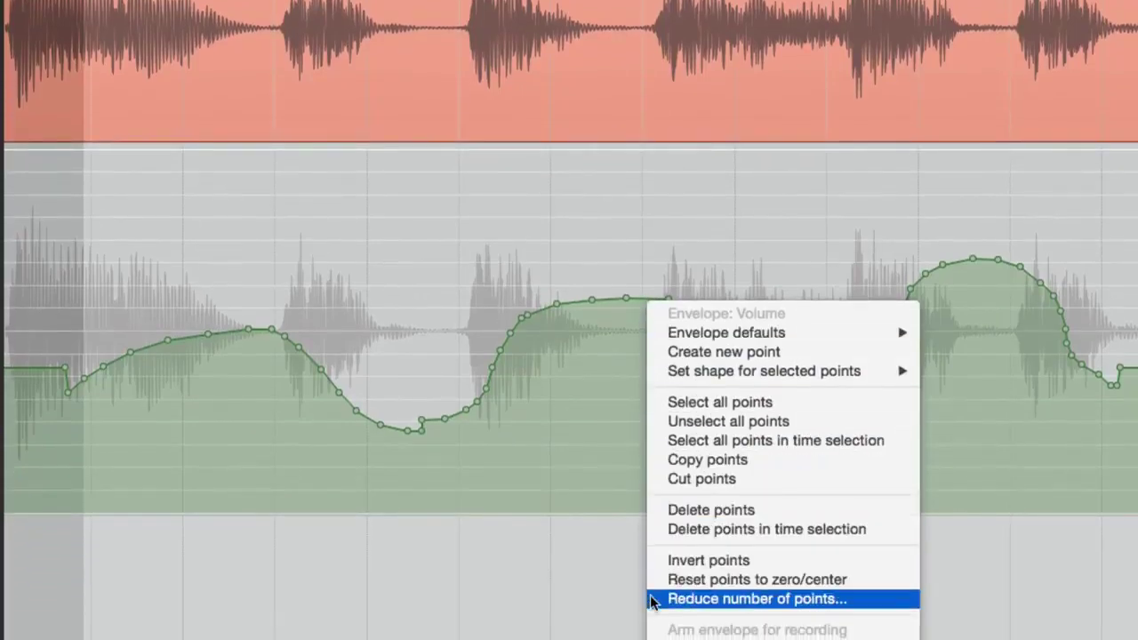
left_click(653, 599)
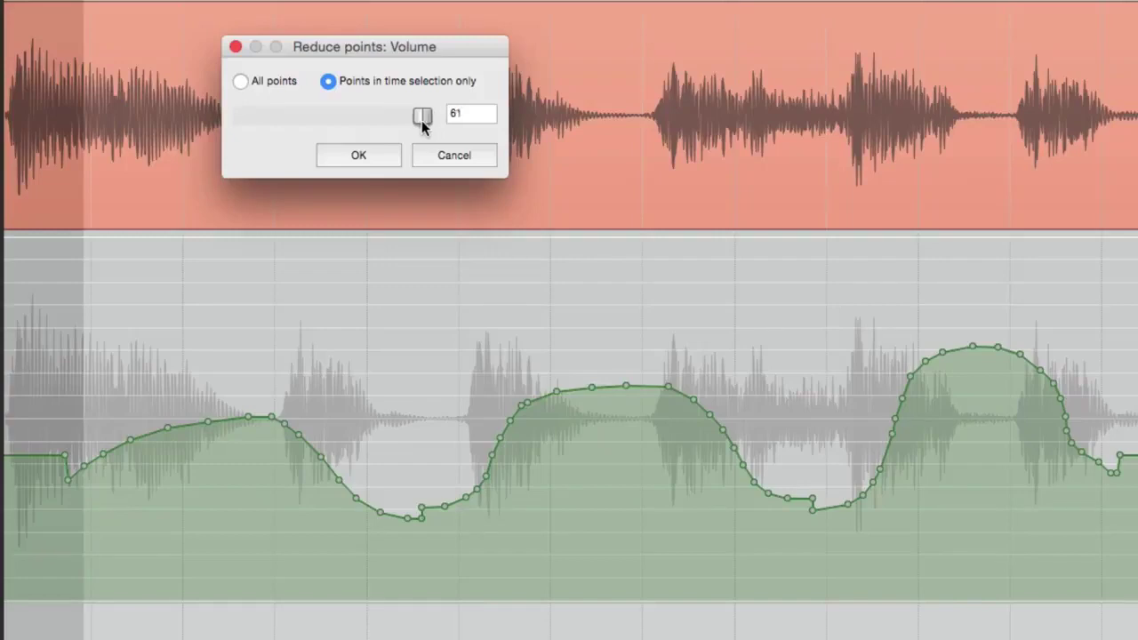
left_click_drag(422, 120, 323, 120)
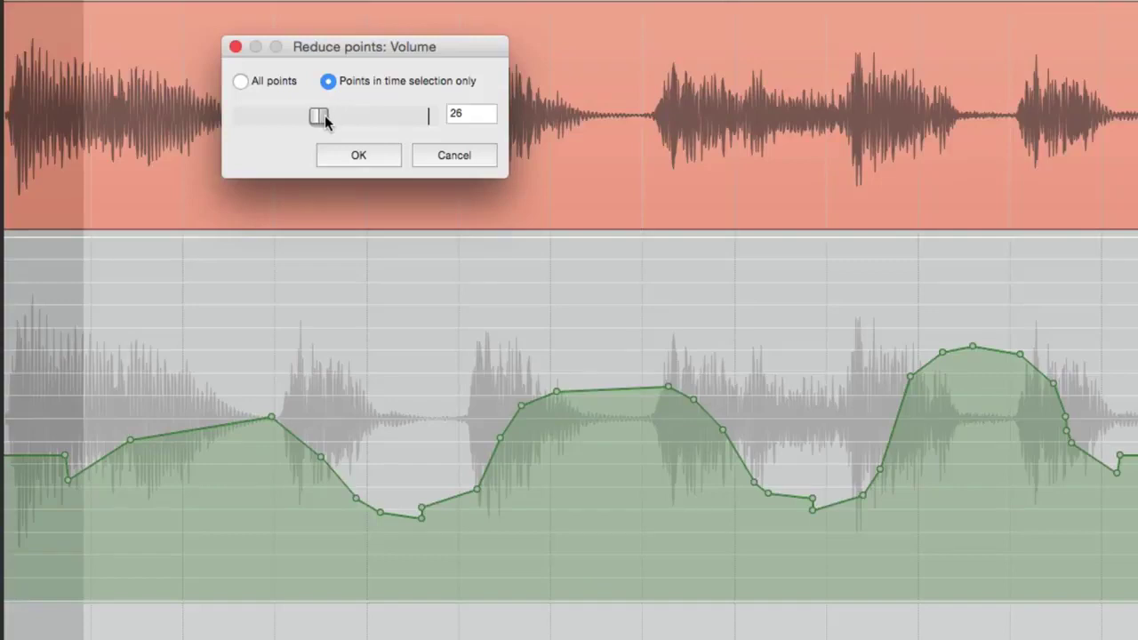
left_click(371, 156)
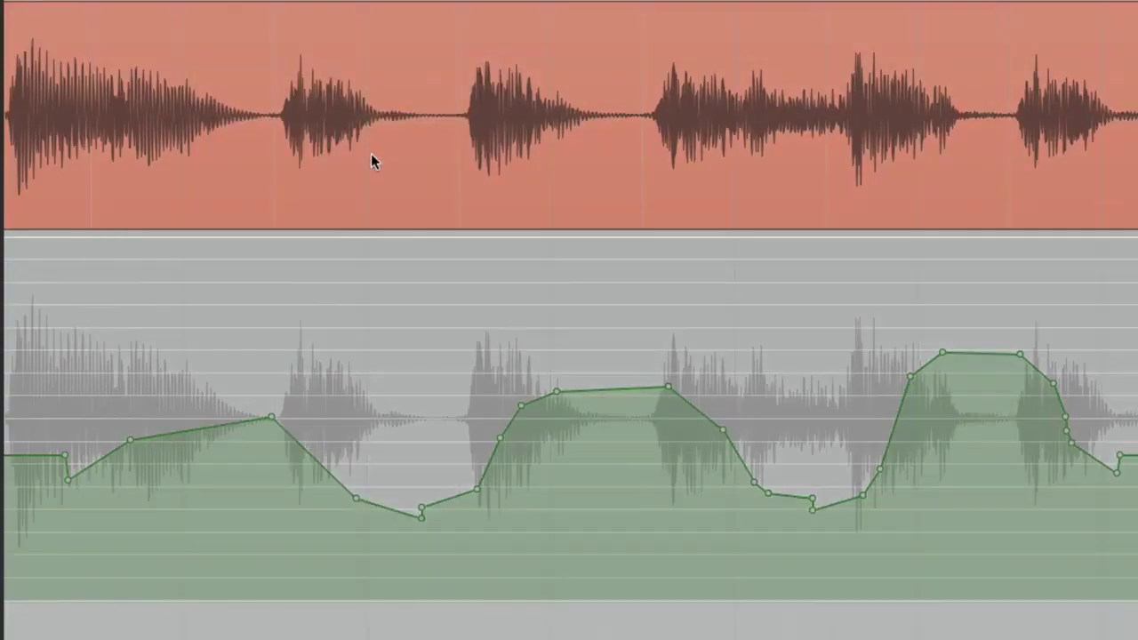
- Raise the second hump's last peak point slightly and spread the stepped points in the dip after it
left_click_drag(600, 386, 664, 380)
left_click_drag(810, 498, 831, 511)
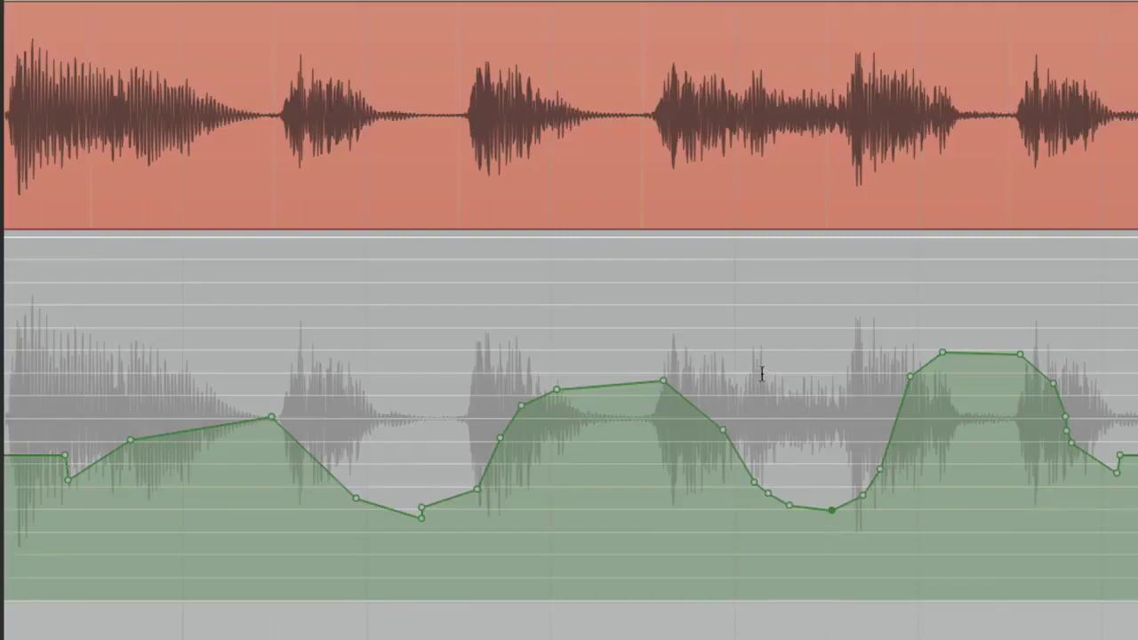
- Set the Ac Gut track to Write automation and record rapid up-and-down volume moves from just before the item
scroll(540, 406, "down", 5)
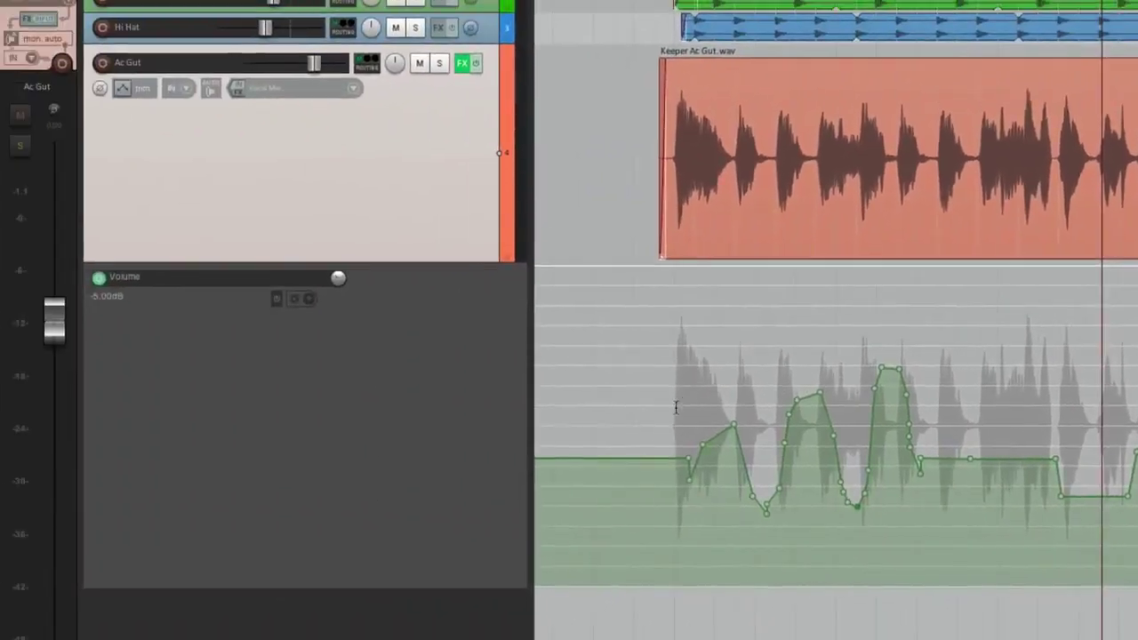
scroll(665, 394, "up", 3)
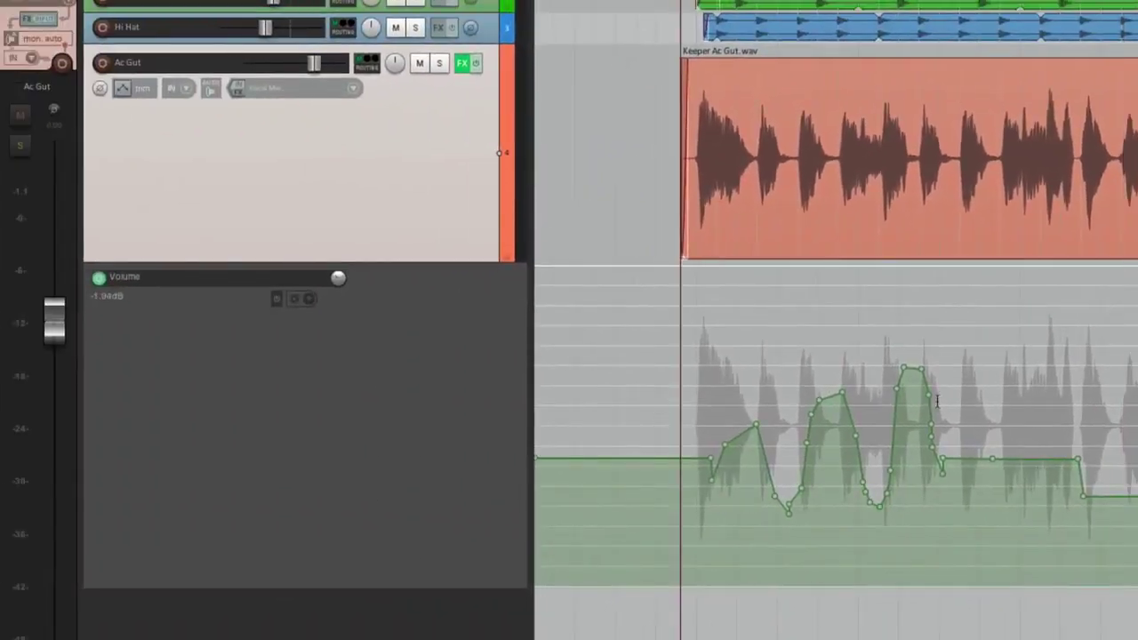
left_click(679, 394)
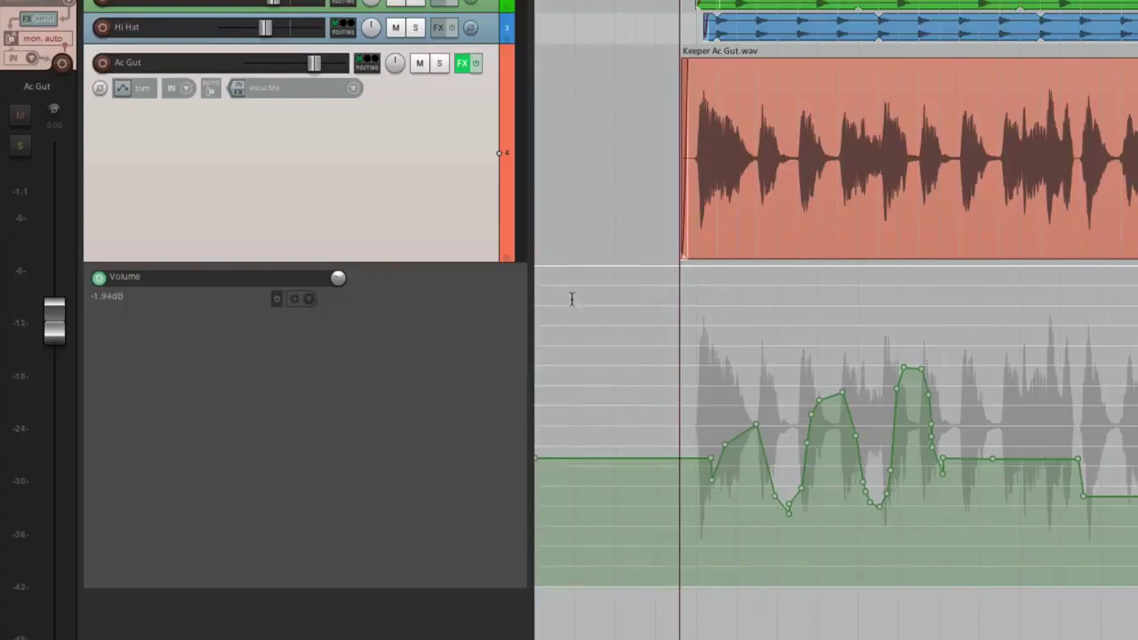
left_click(142, 88)
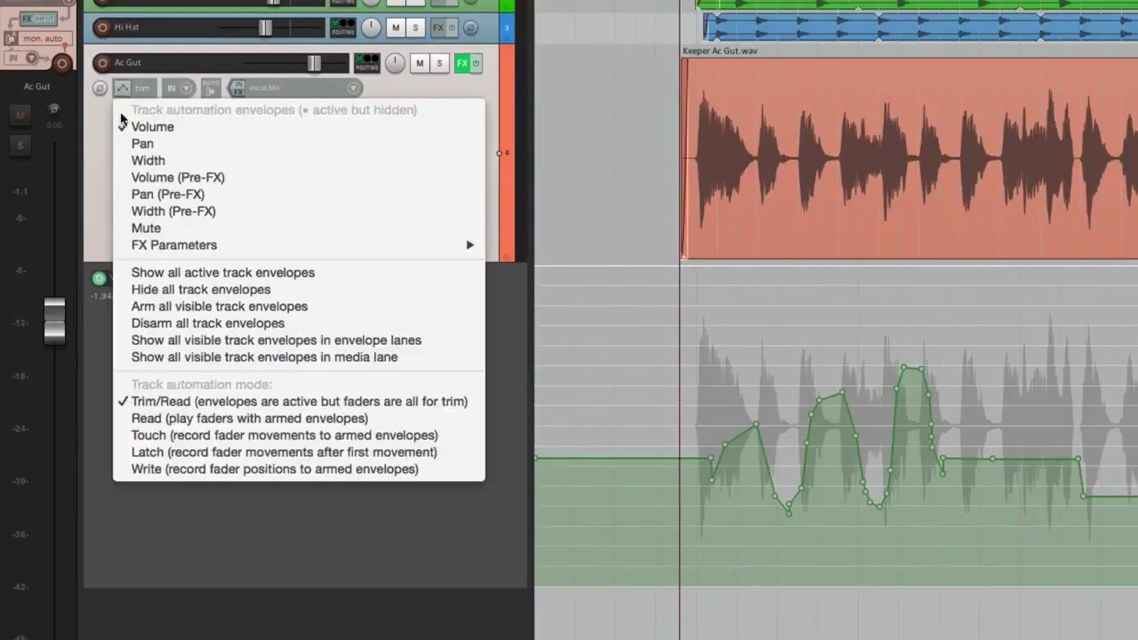
left_click(137, 466)
left_click(676, 365)
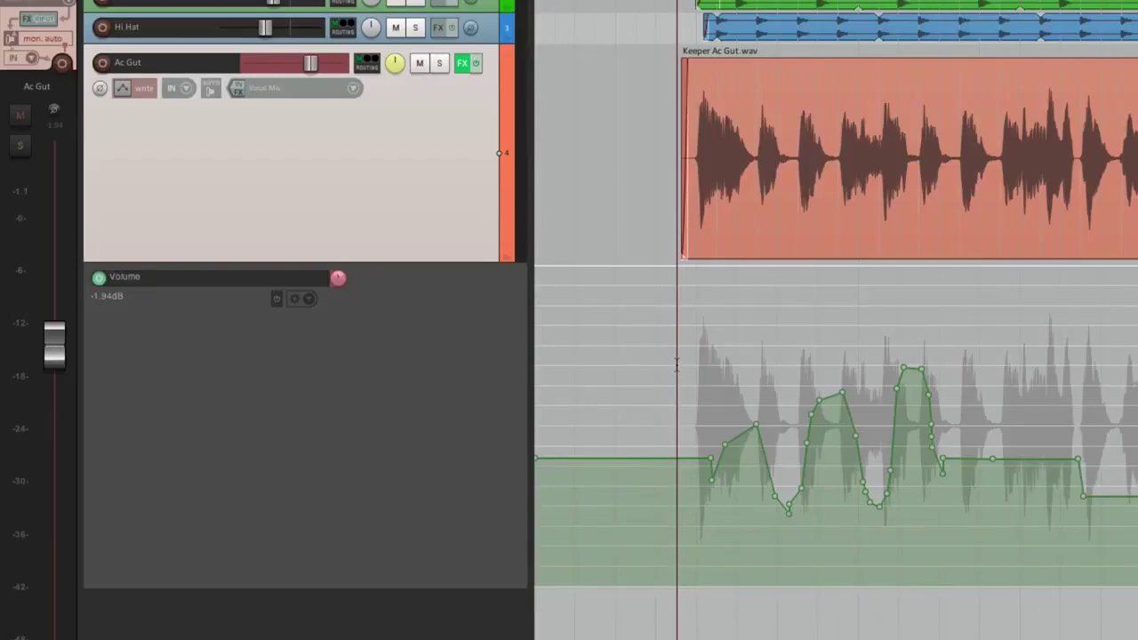
key("space")
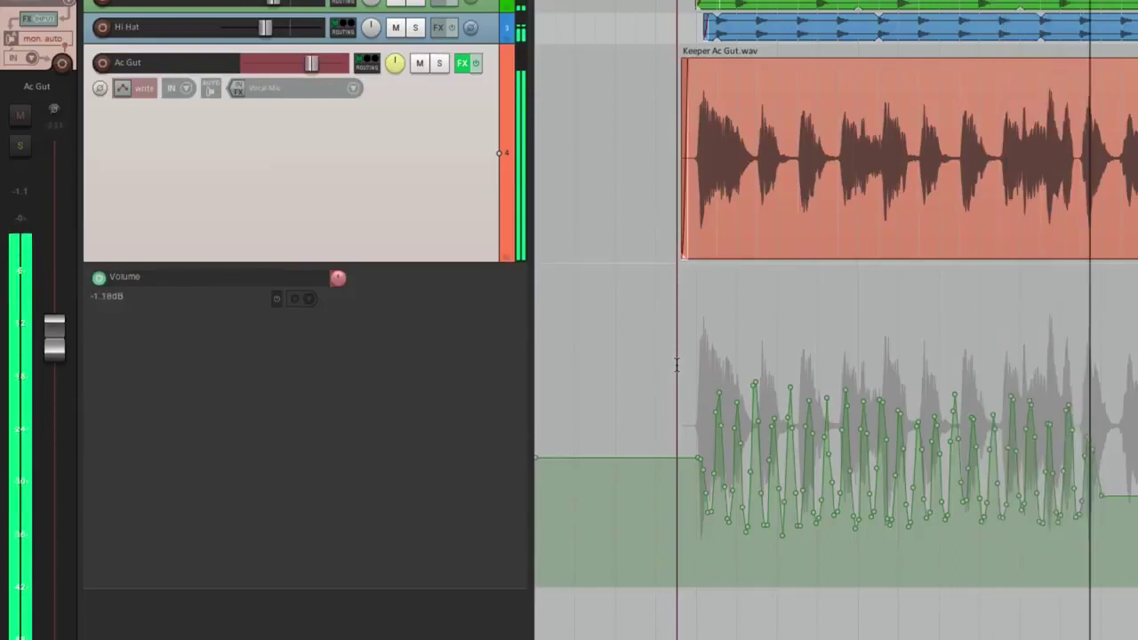
key("space")
- Play back the recorded Volume automation from just before the Ac Gut item
scroll(627, 373, "up", 3)
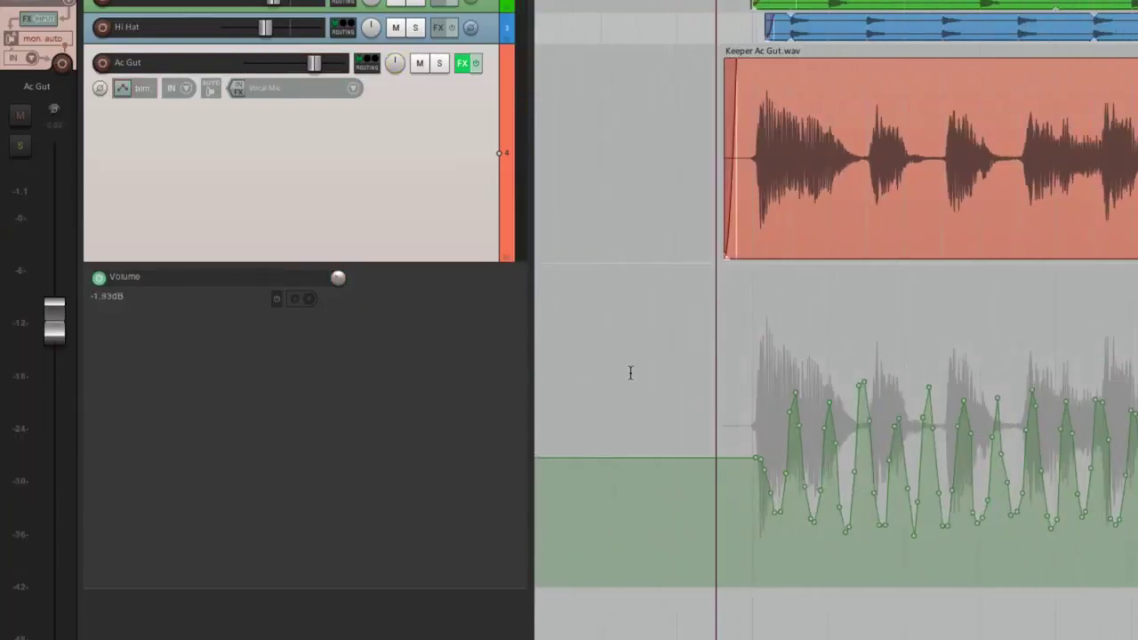
scroll(629, 373, "right", 3)
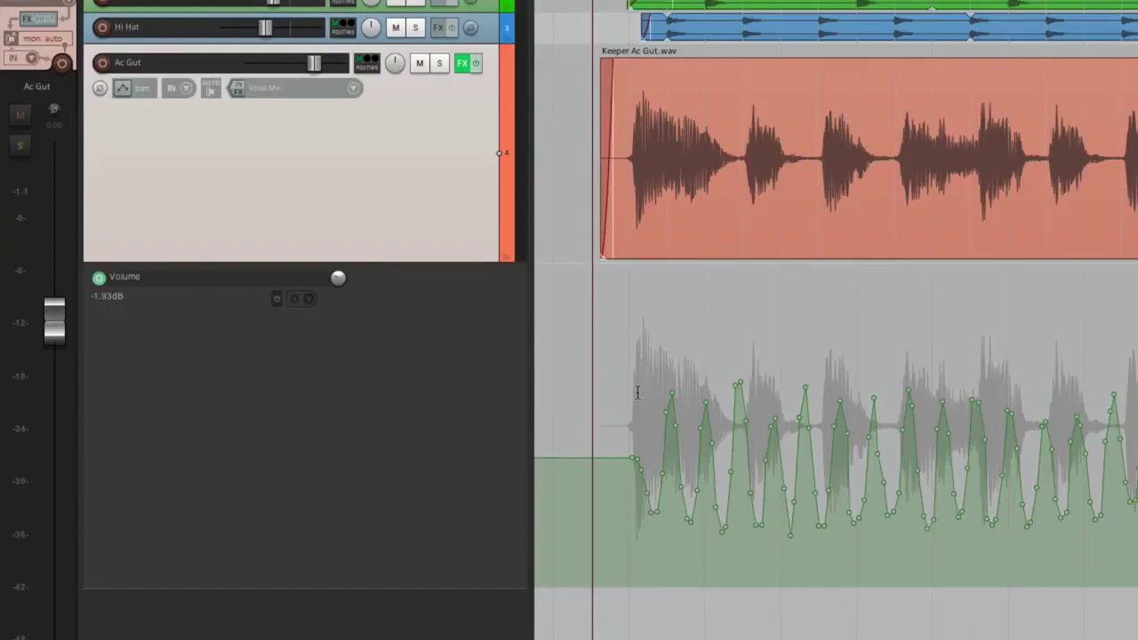
key("space")
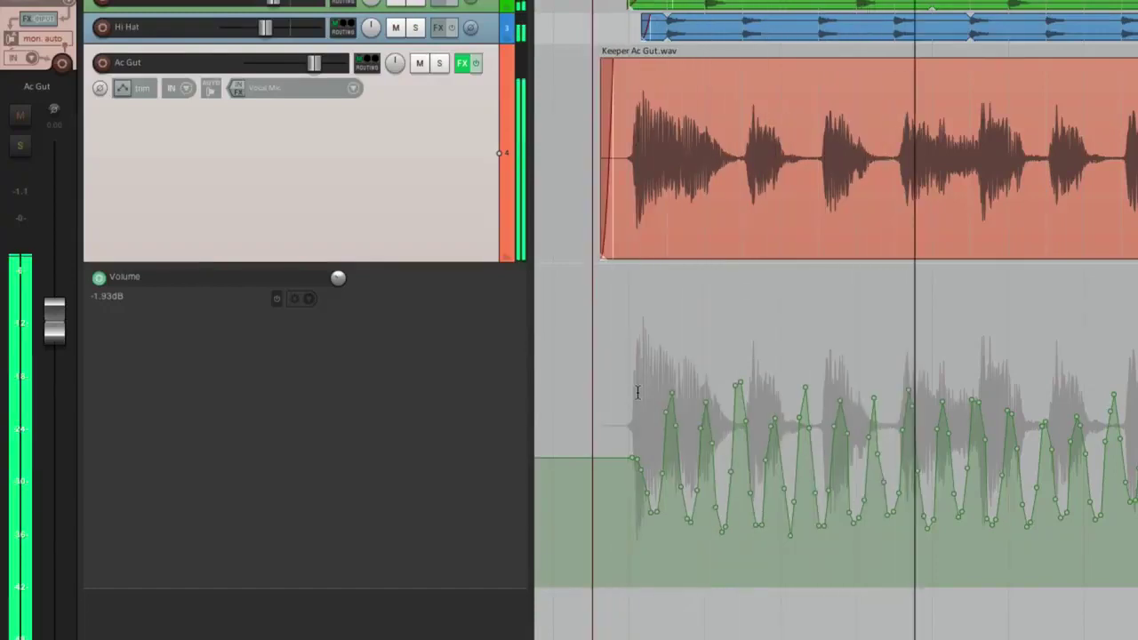
key("space")
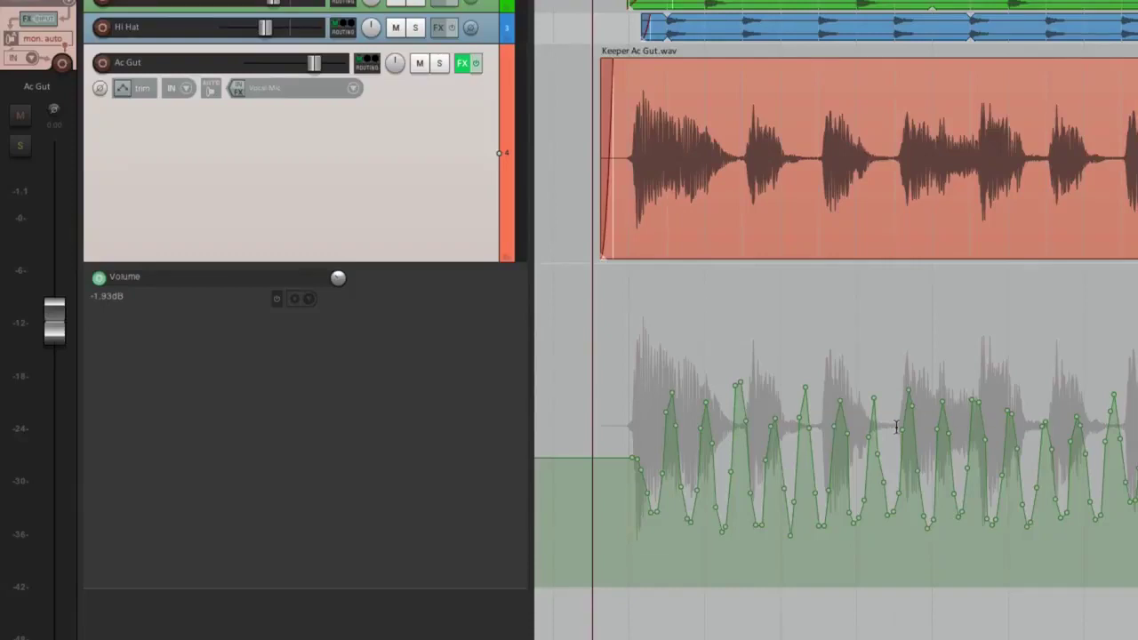
- Set the Ac Gut track's automation mode to Touch
left_click(118, 90)
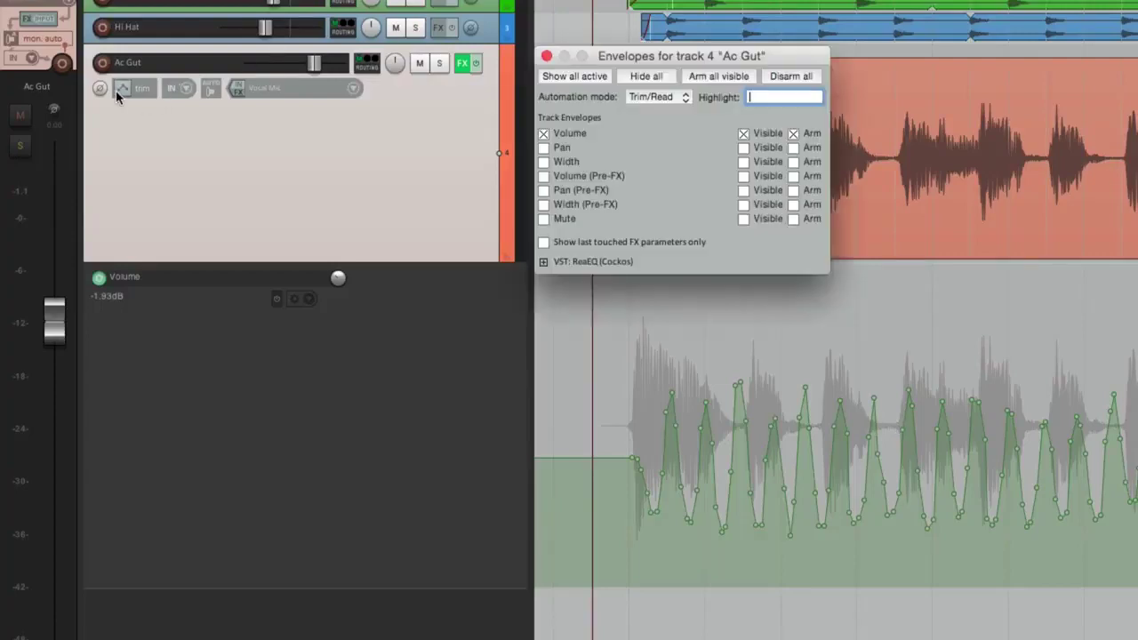
left_click(644, 98)
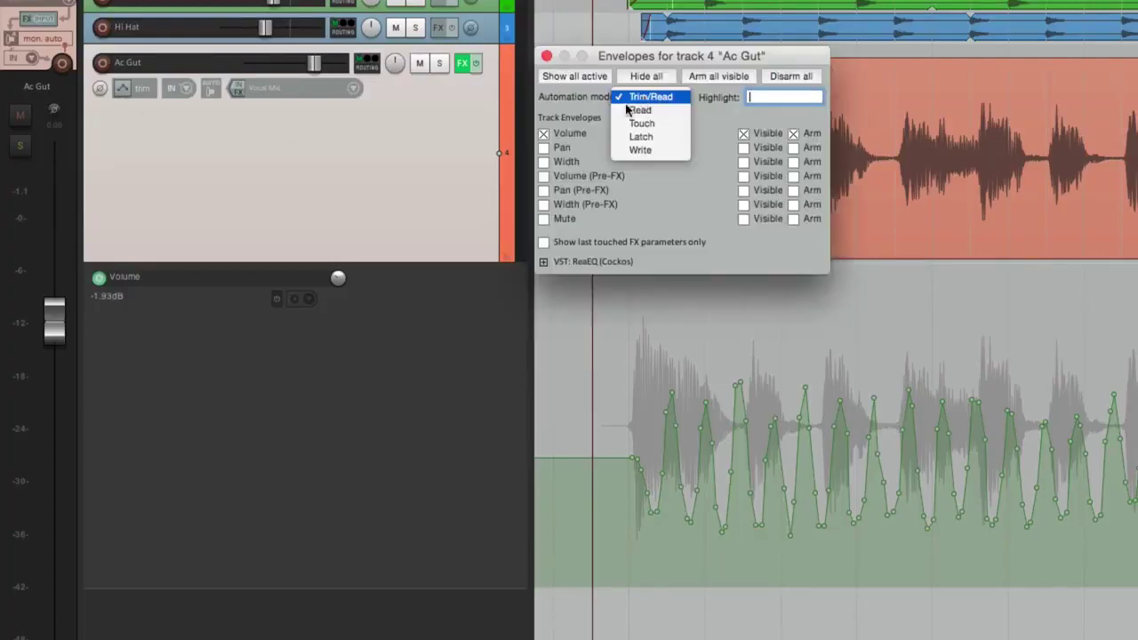
left_click(622, 124)
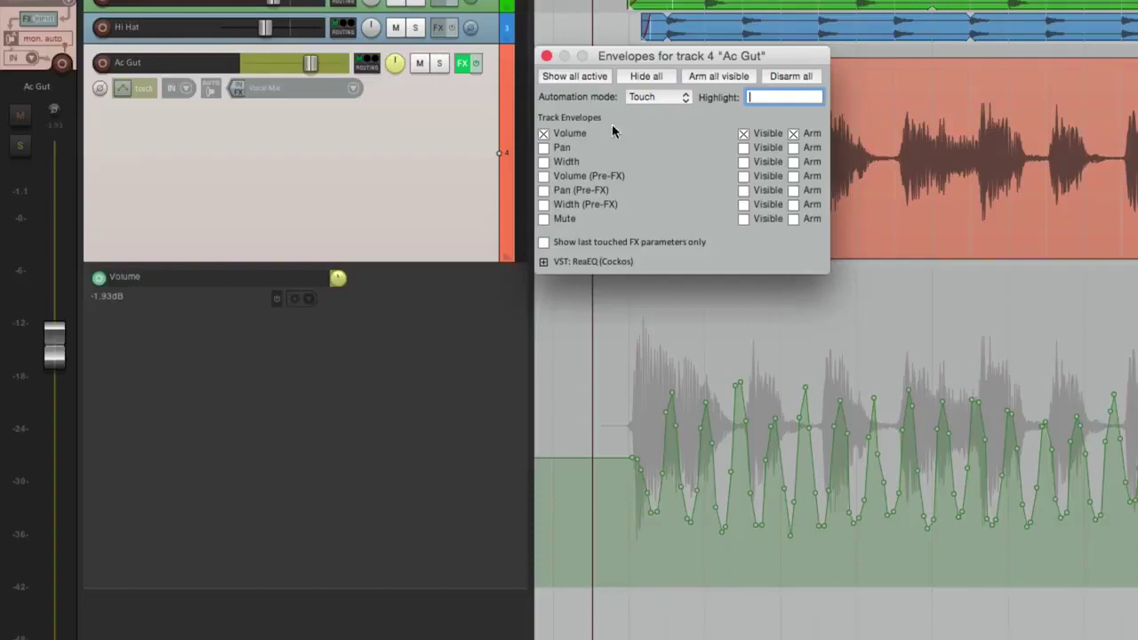
left_click(548, 57)
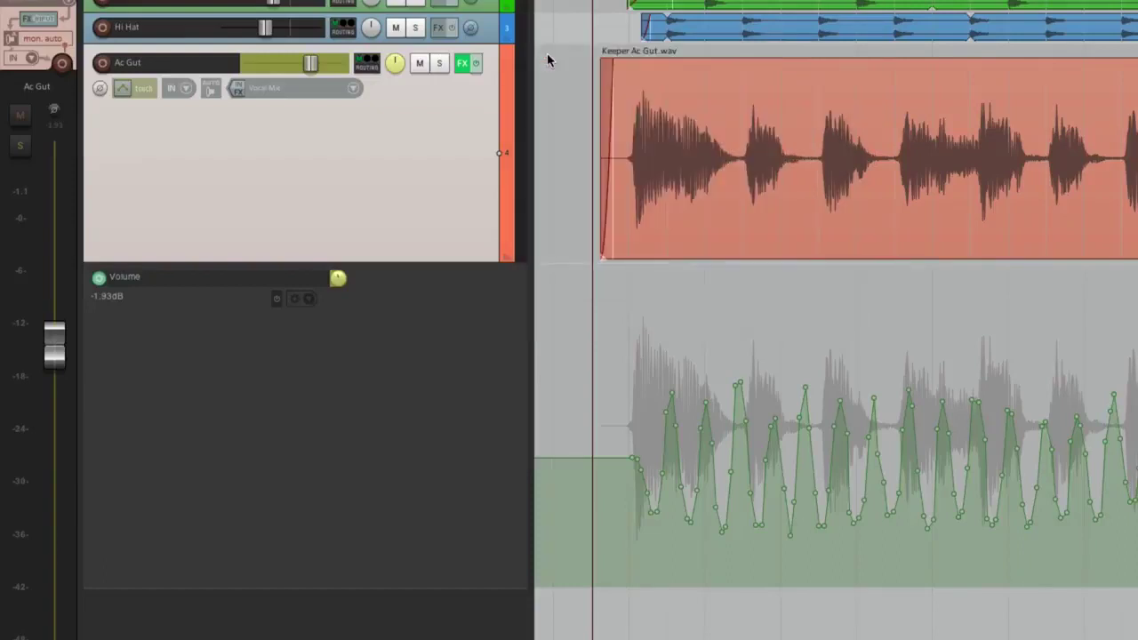
left_click(121, 89)
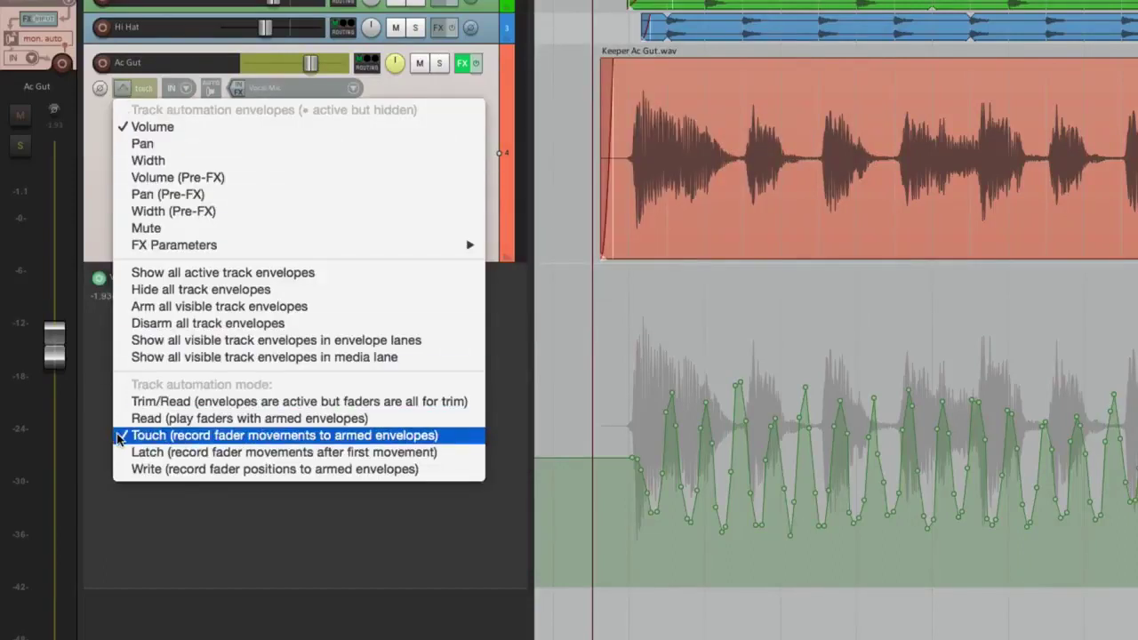
left_click(690, 377)
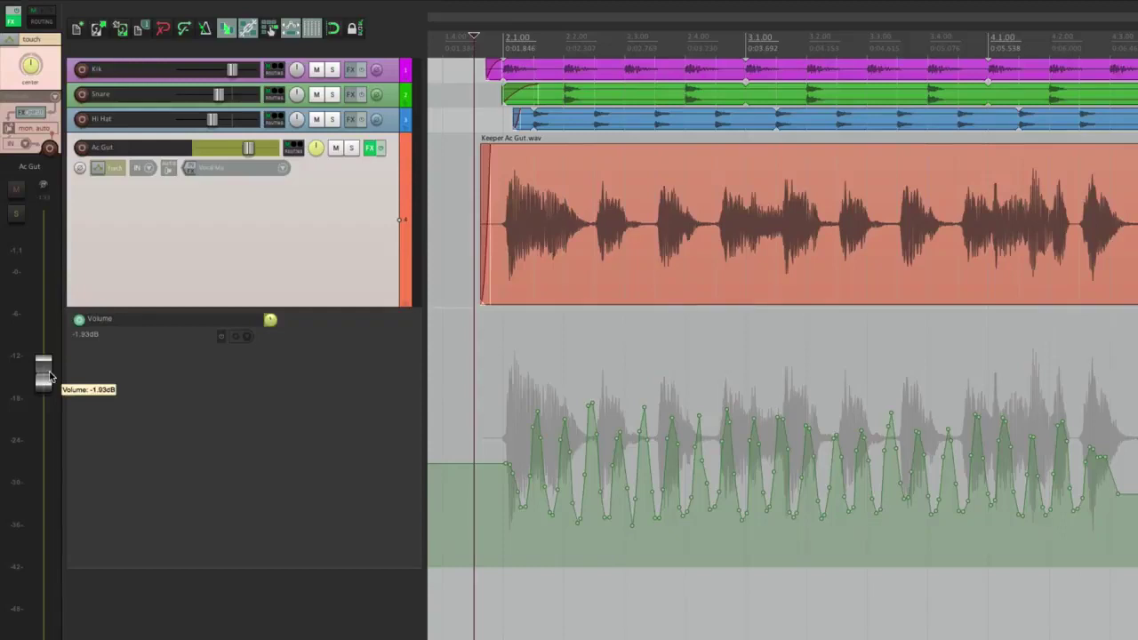
- Record a Touch pass holding the Ac Gut fader low from about 2.3 to 3.3, and play it back
key("space")
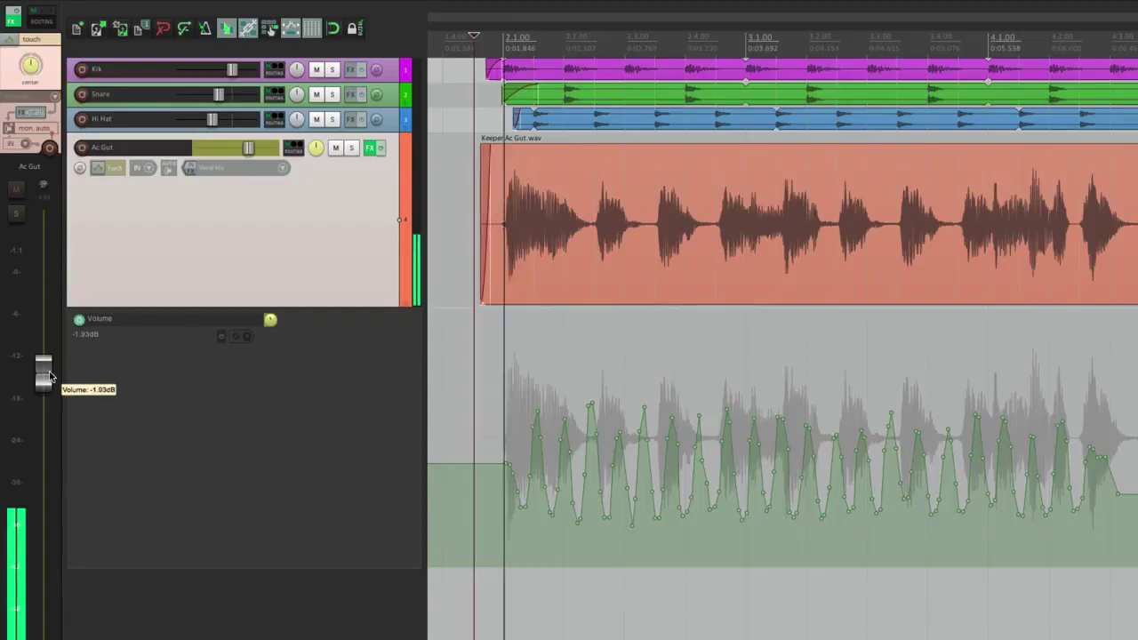
left_click_drag(43, 373, 43, 477)
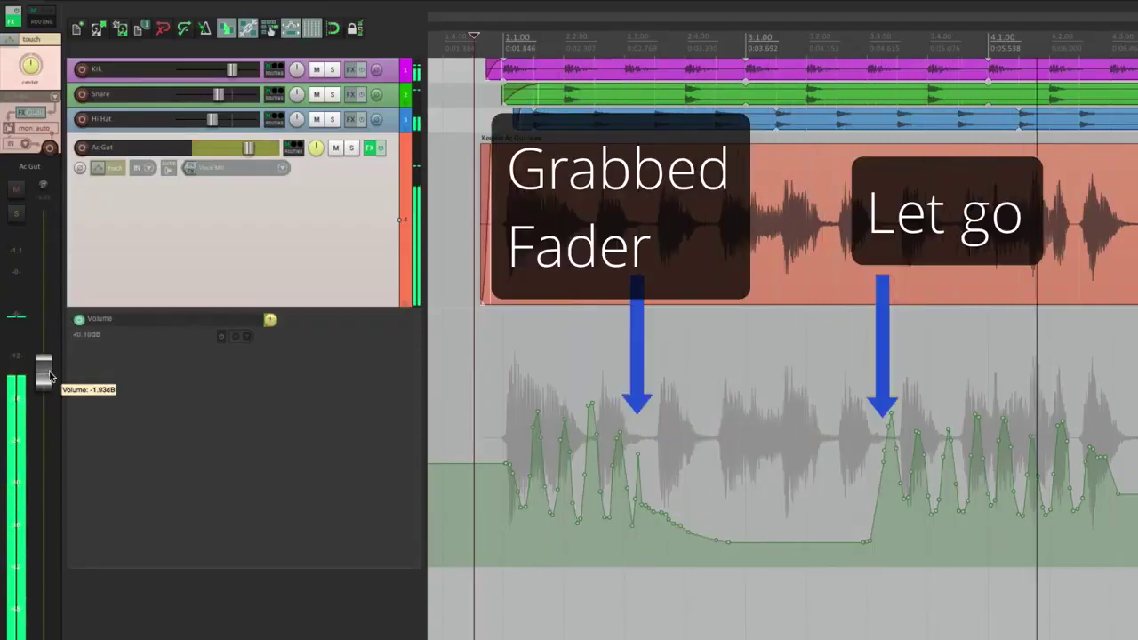
key("space")
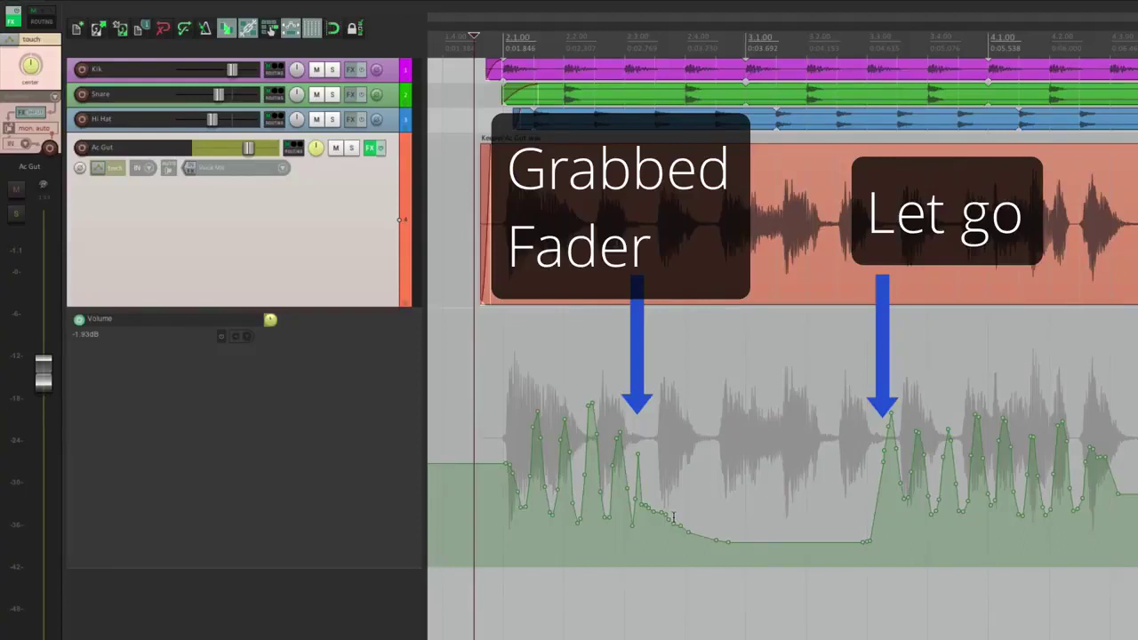
key("space")
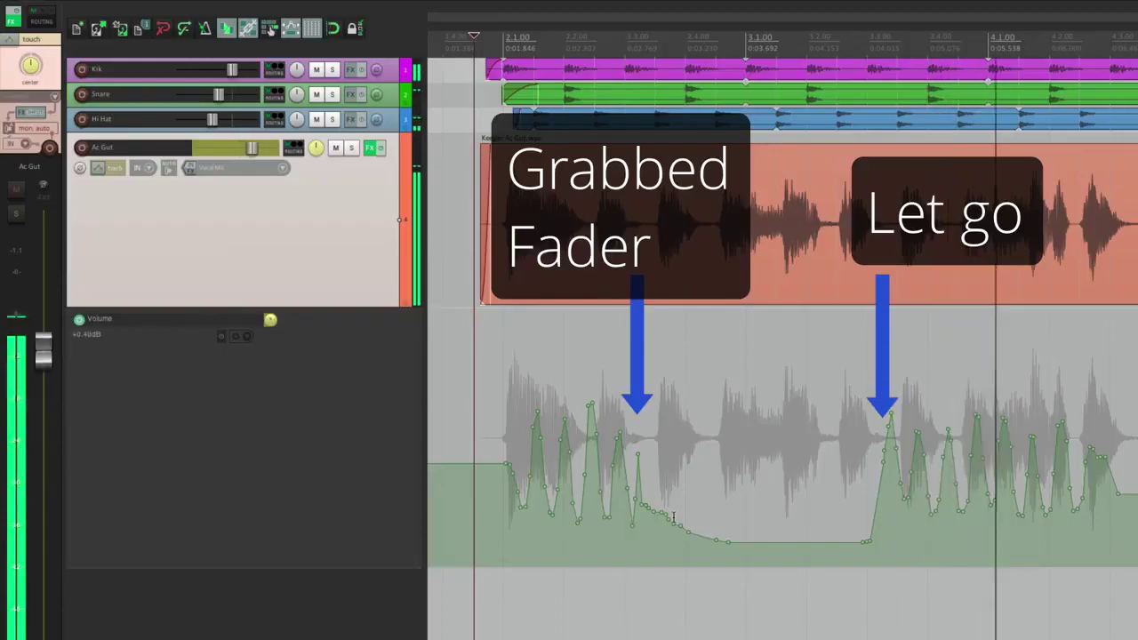
key("space")
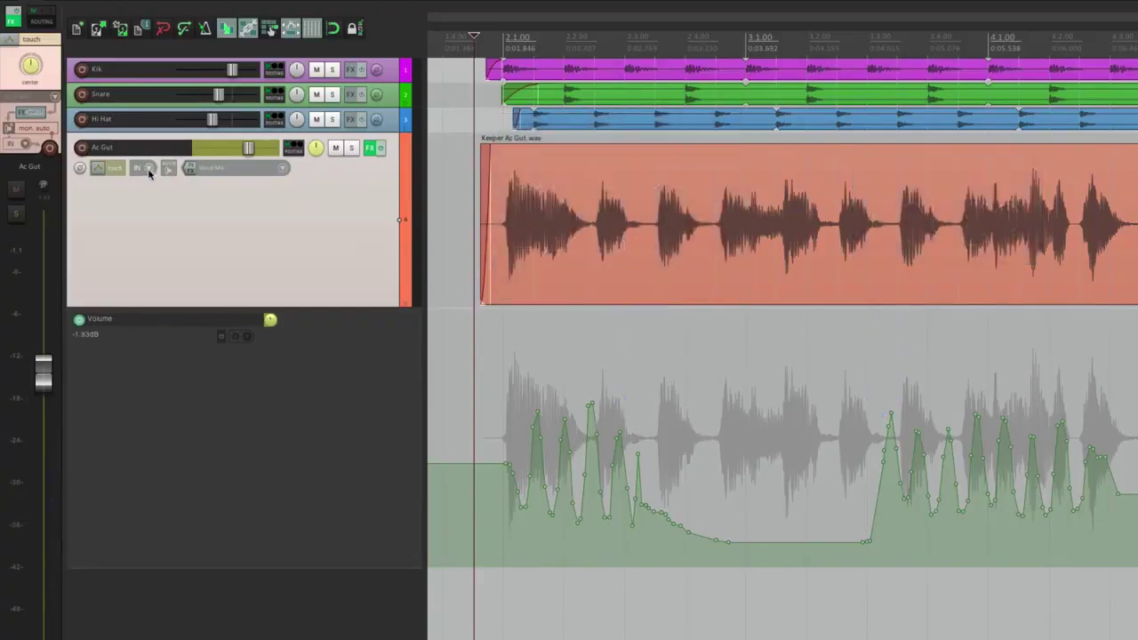
- Switch the Ac Gut track to Latch automation and undo the recorded Touch pass
left_click(107, 169)
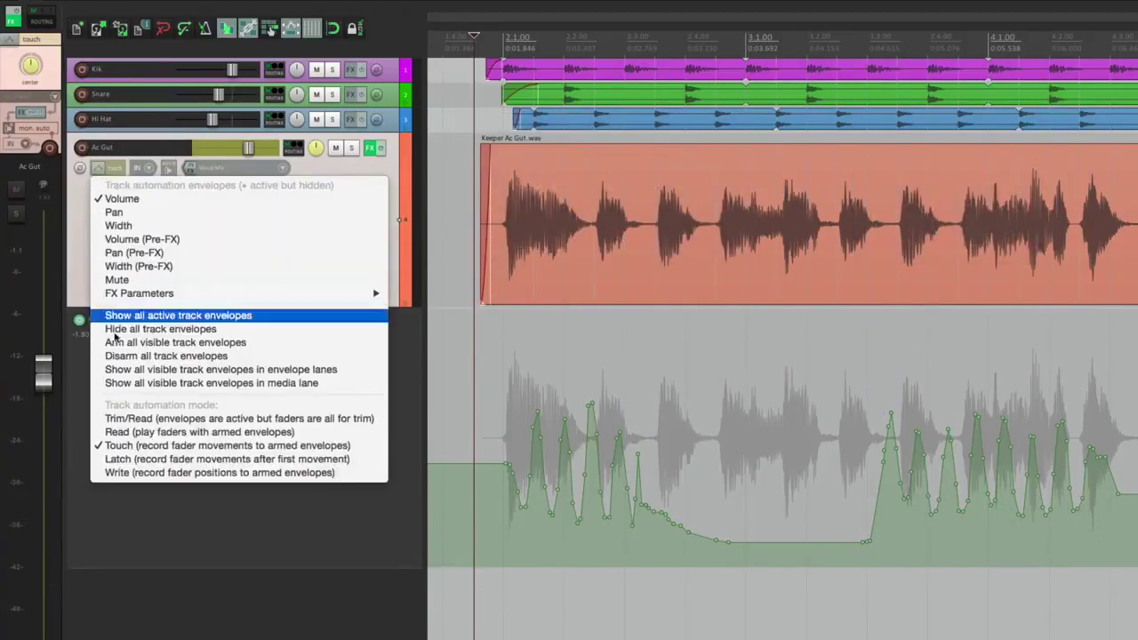
left_click(101, 461)
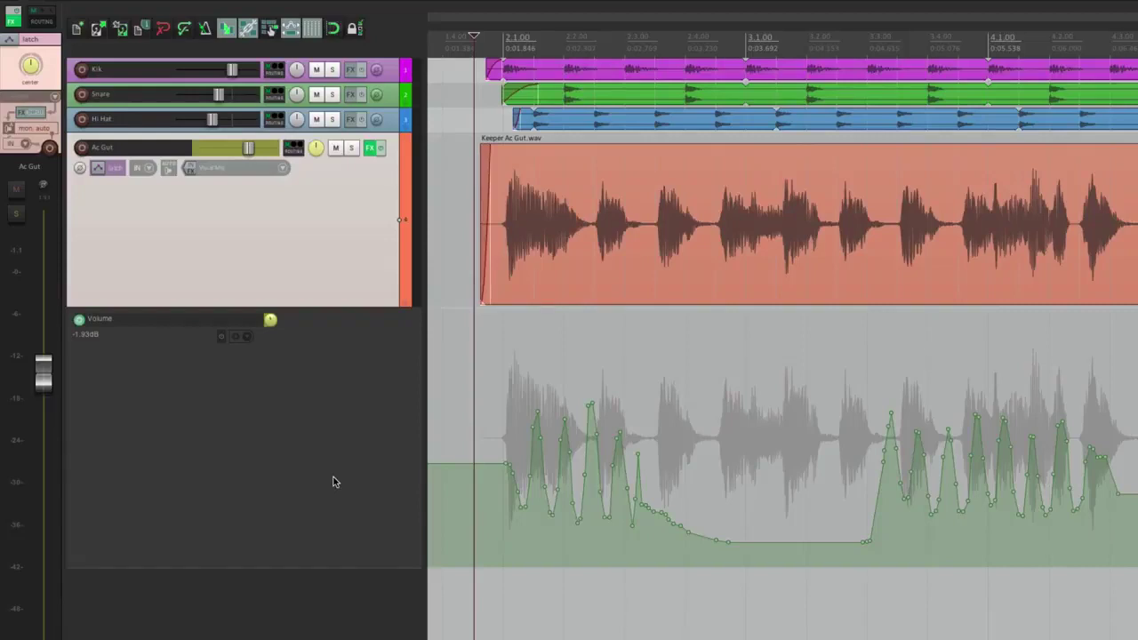
key("ctrl+z")
key("ctrl+z")
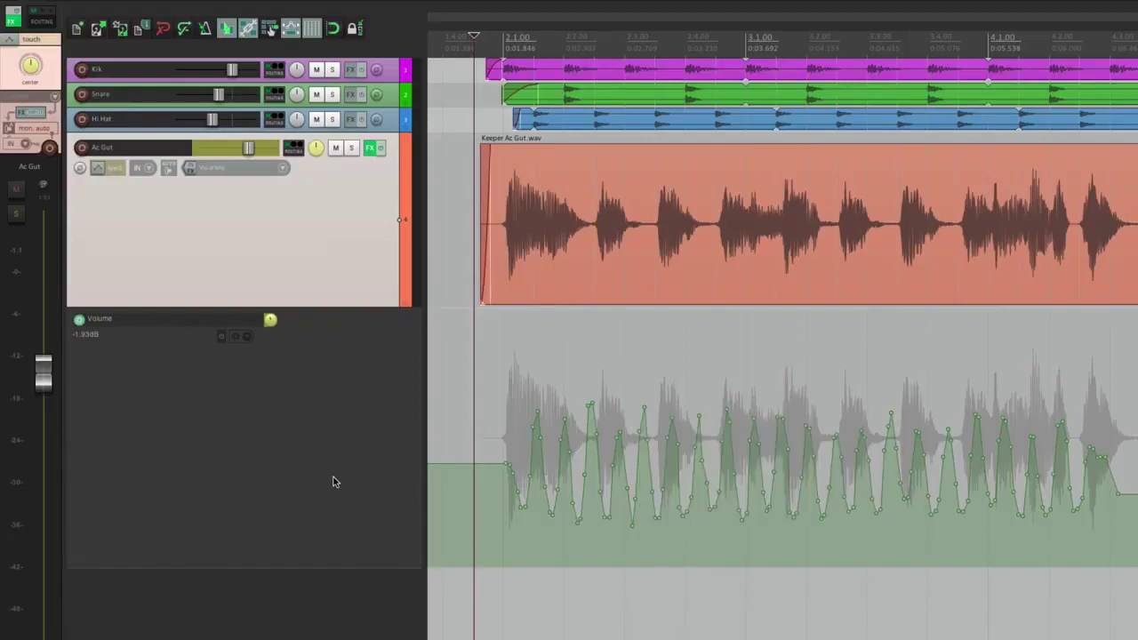
key("ctrl+shift+z")
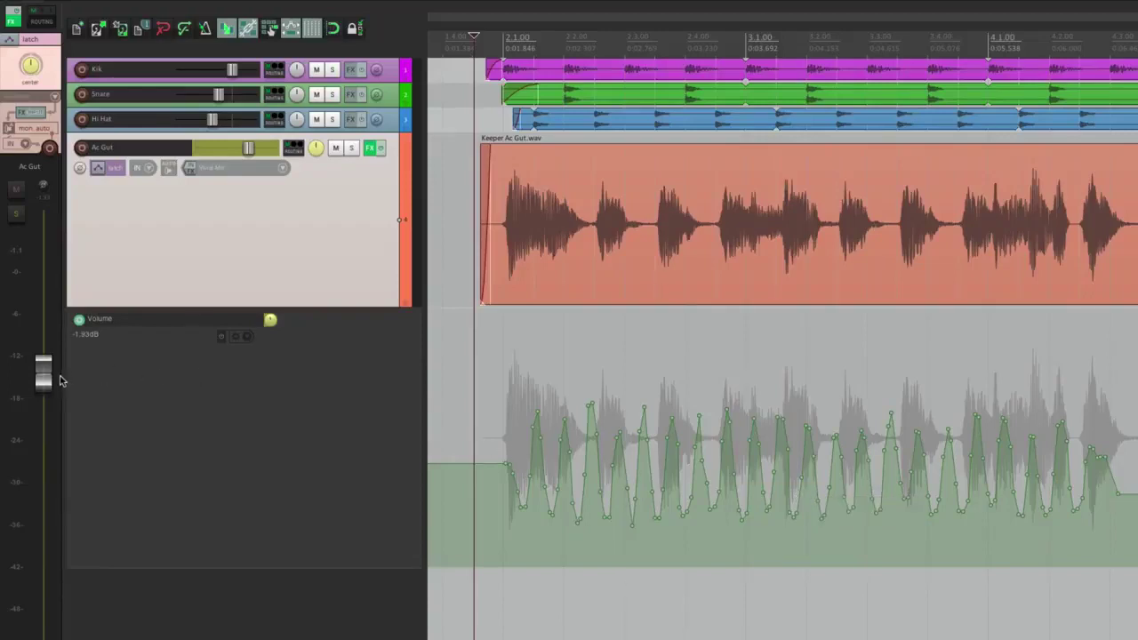
- Record a Latch pass riding the Ac Gut fader down and up from about 2.3 to 3.2, and play it back
key("space")
left_click_drag(54, 381, 54, 380)
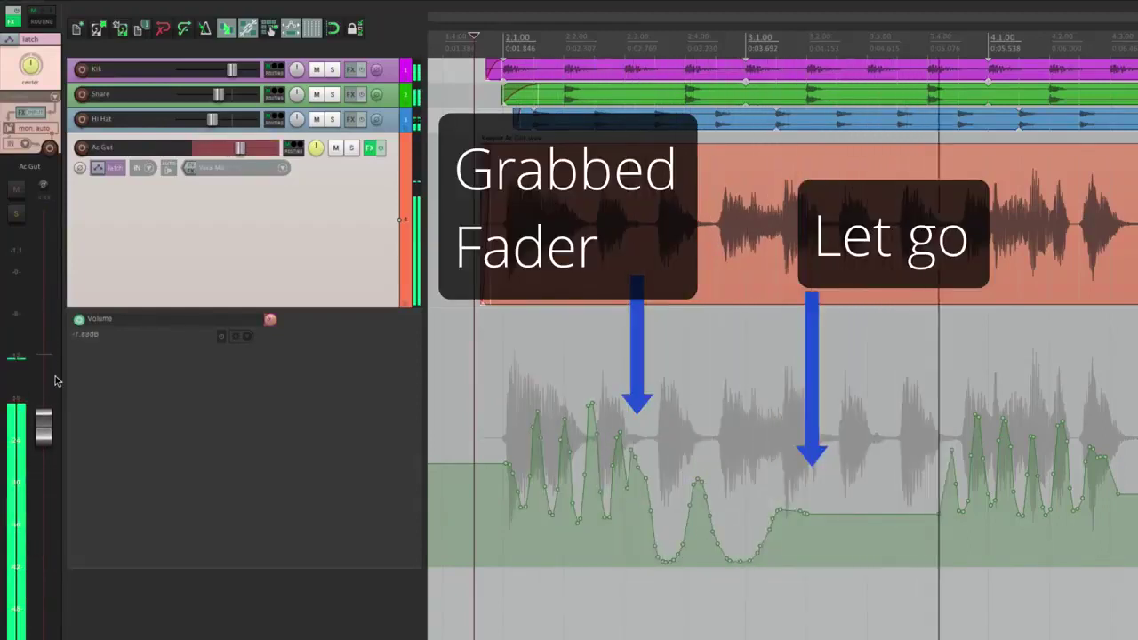
key("space")
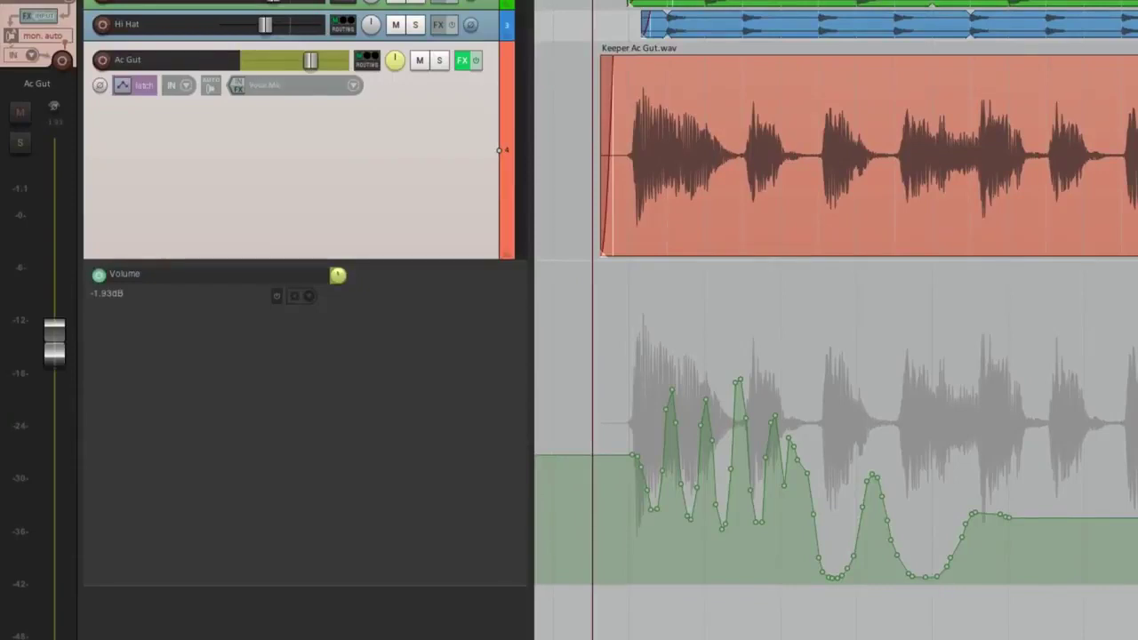
key("space")
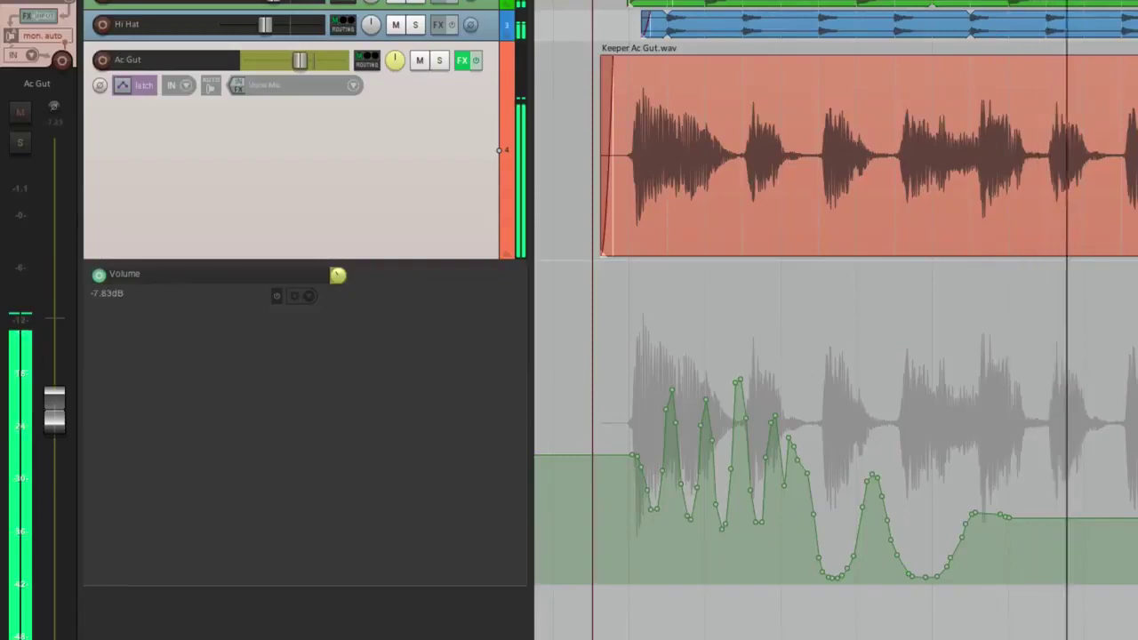
key("space")
- Switch the Ac Gut track's automation mode from Latch to Touch and play back the recorded Volume automation
left_click(130, 81)
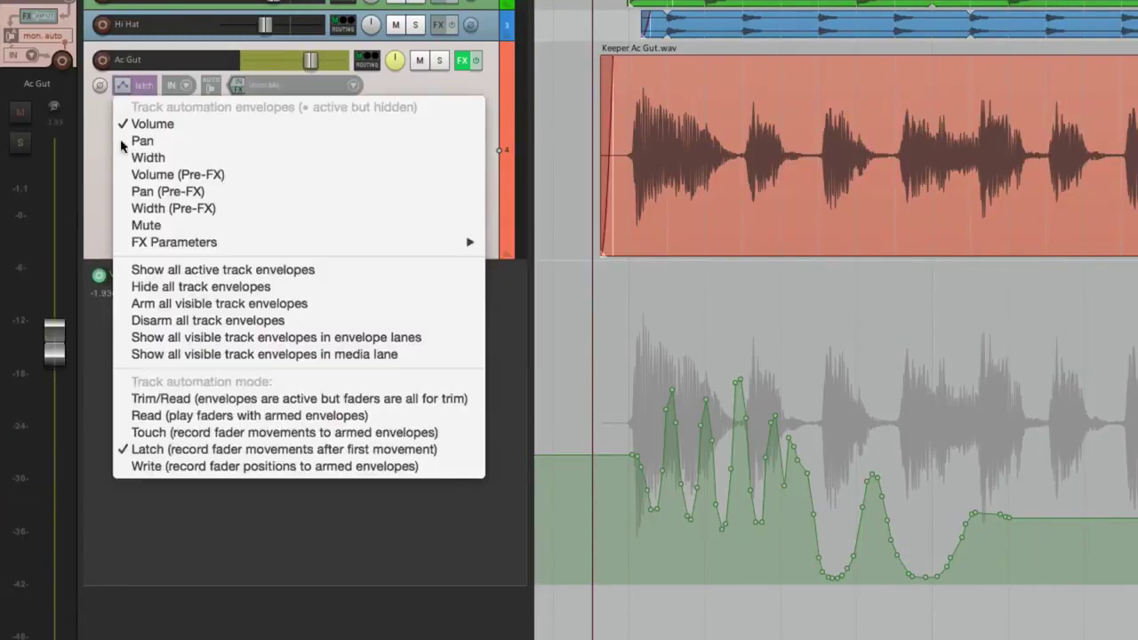
left_click(135, 433)
key("space")
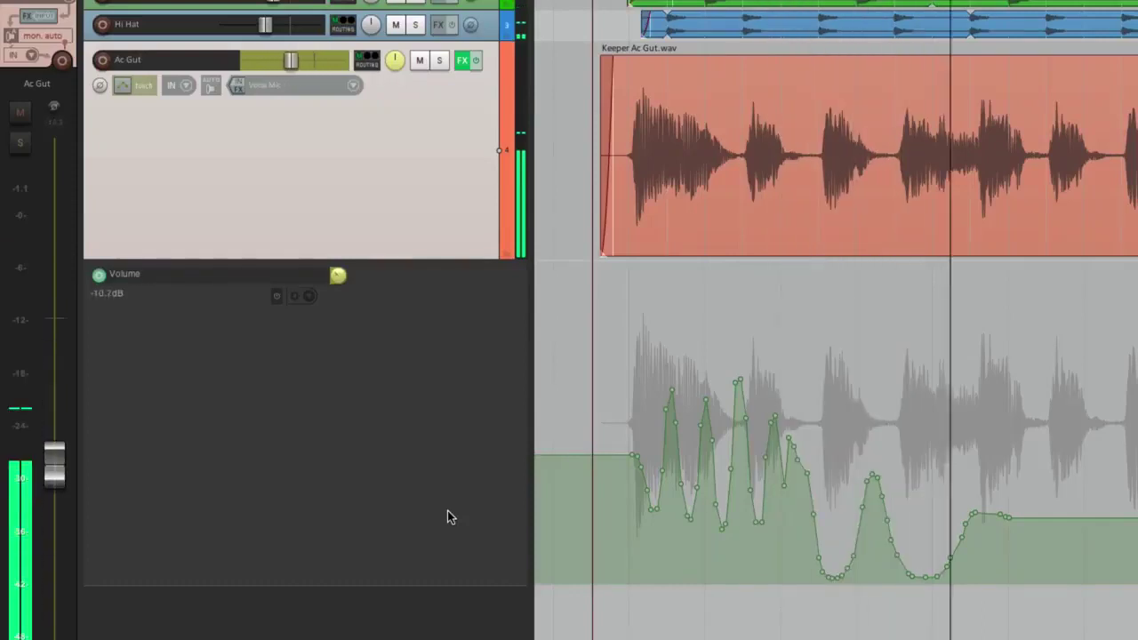
key("space")
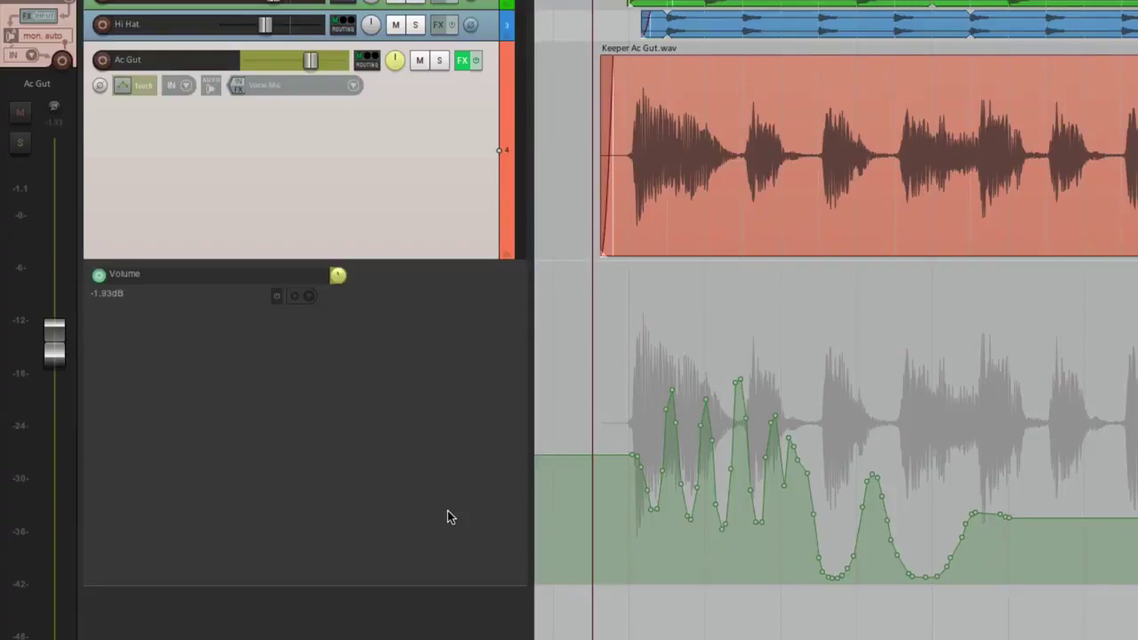
- Set the Ac Gut track to Trim/Read and lower its whole Volume envelope to about -3.25 dB at the edit cursor
left_click(123, 86)
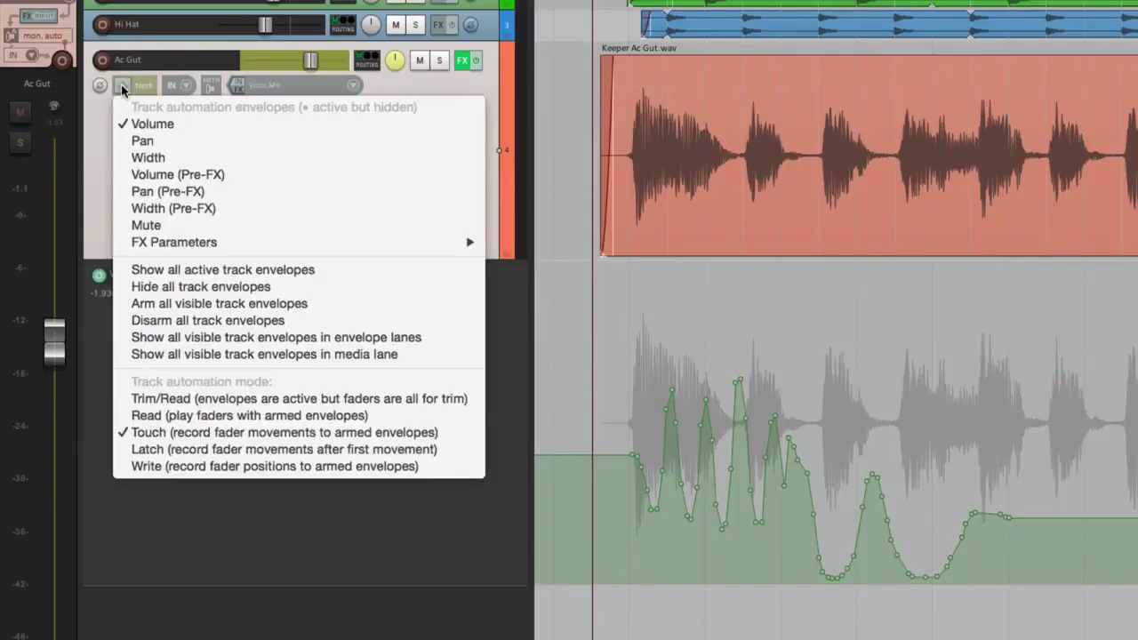
left_click(145, 399)
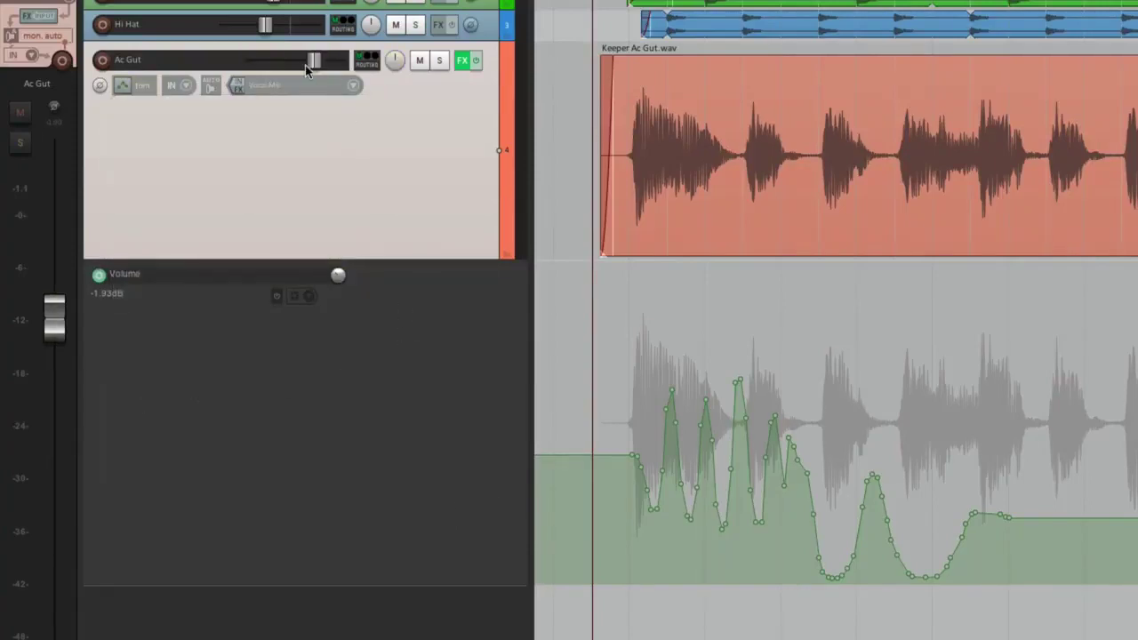
mouse_move(313, 67)
mouse_move(340, 274)
left_mouse_down()
mouse_move(340, 257)
mouse_move(339, 274)
left_mouse_up()
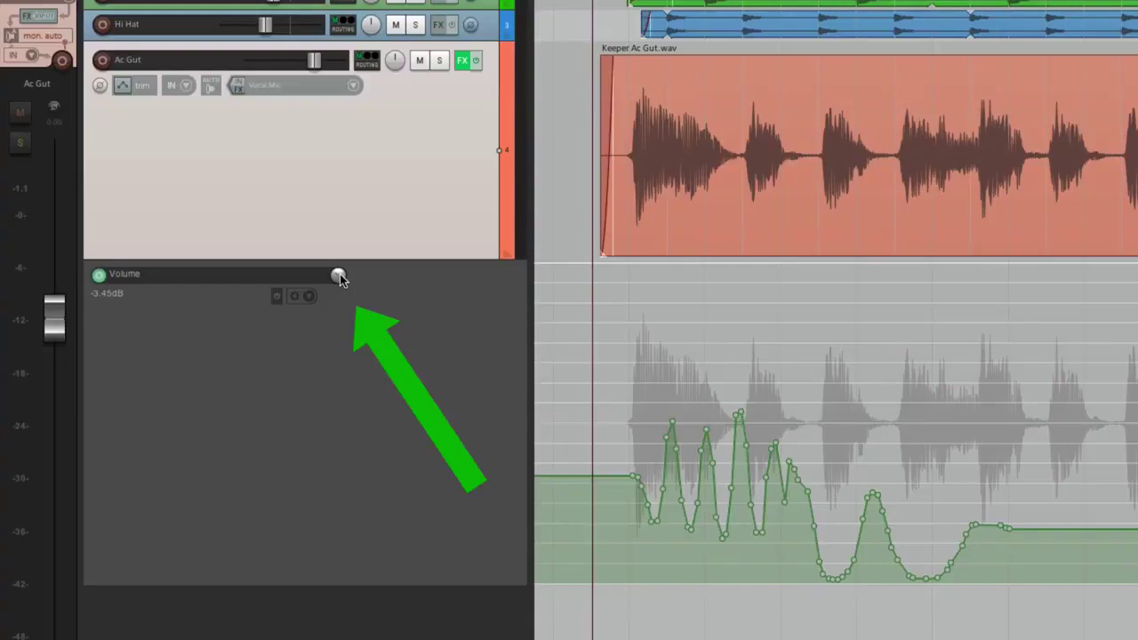
left_click_drag(340, 274, 340, 273)
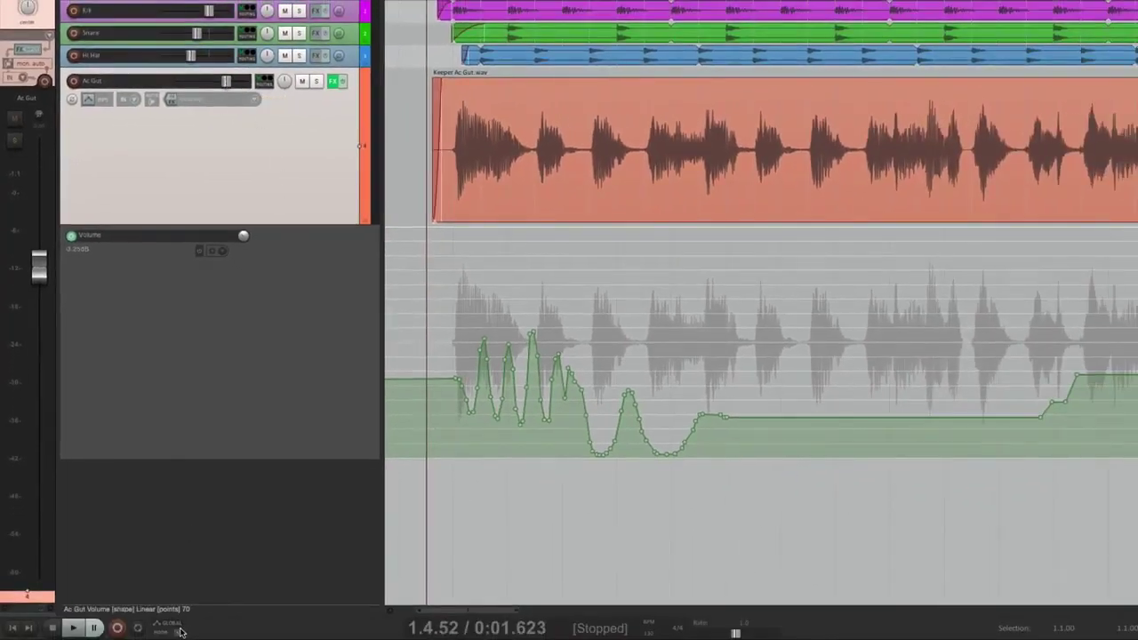
- Cycle the global automation override for all tracks through Write, Latch and Touch
left_click(176, 628)
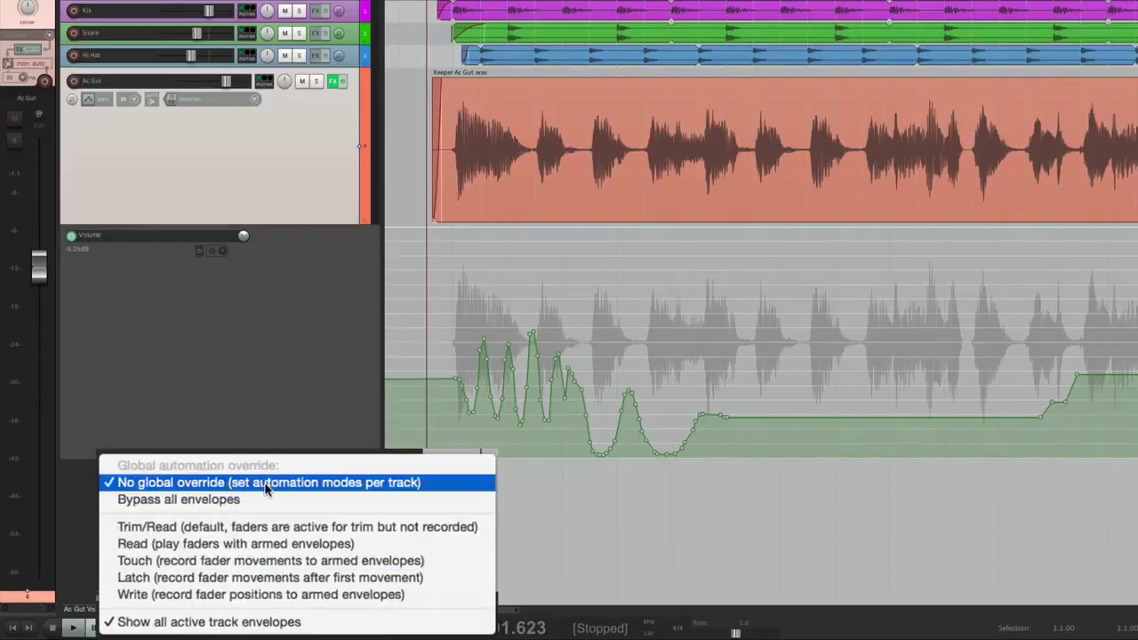
left_click(267, 595)
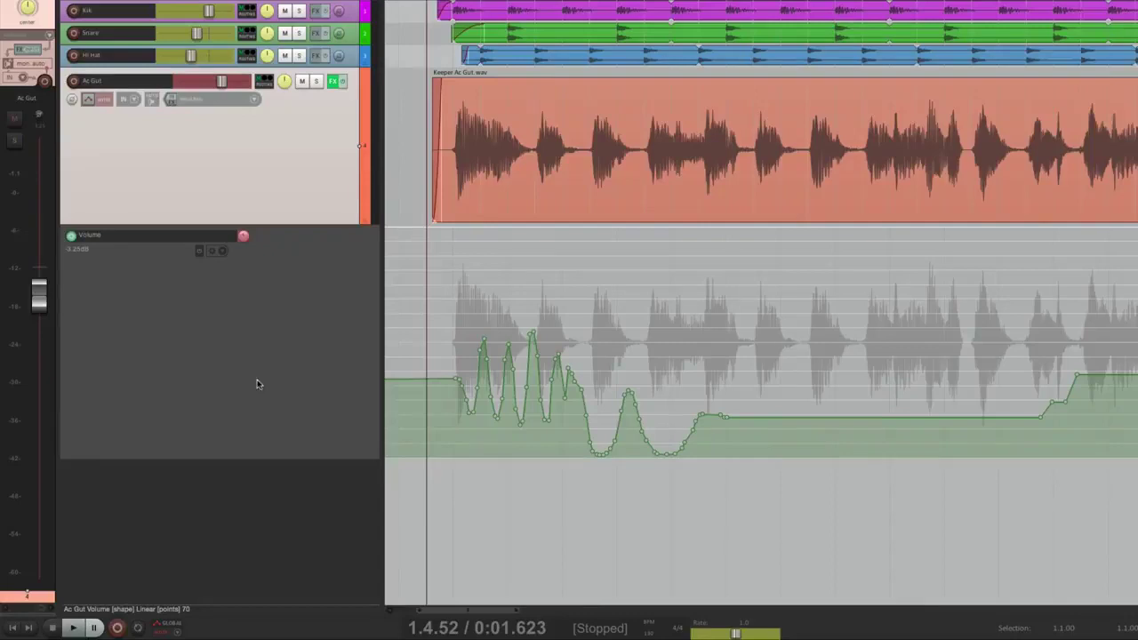
left_click(165, 625)
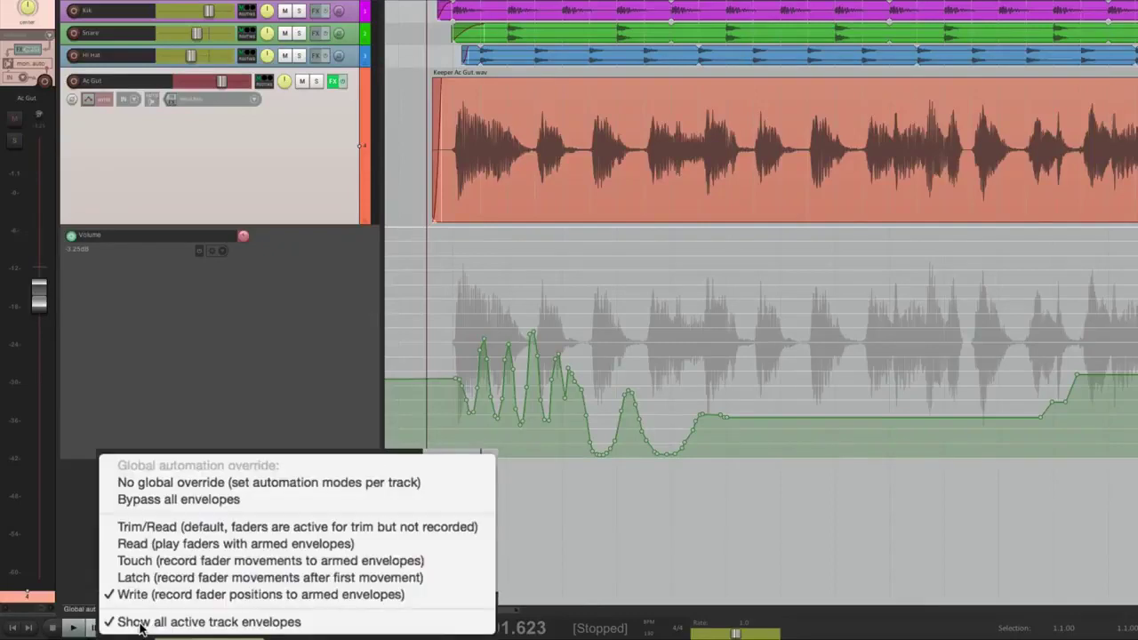
left_click(155, 578)
left_click(178, 627)
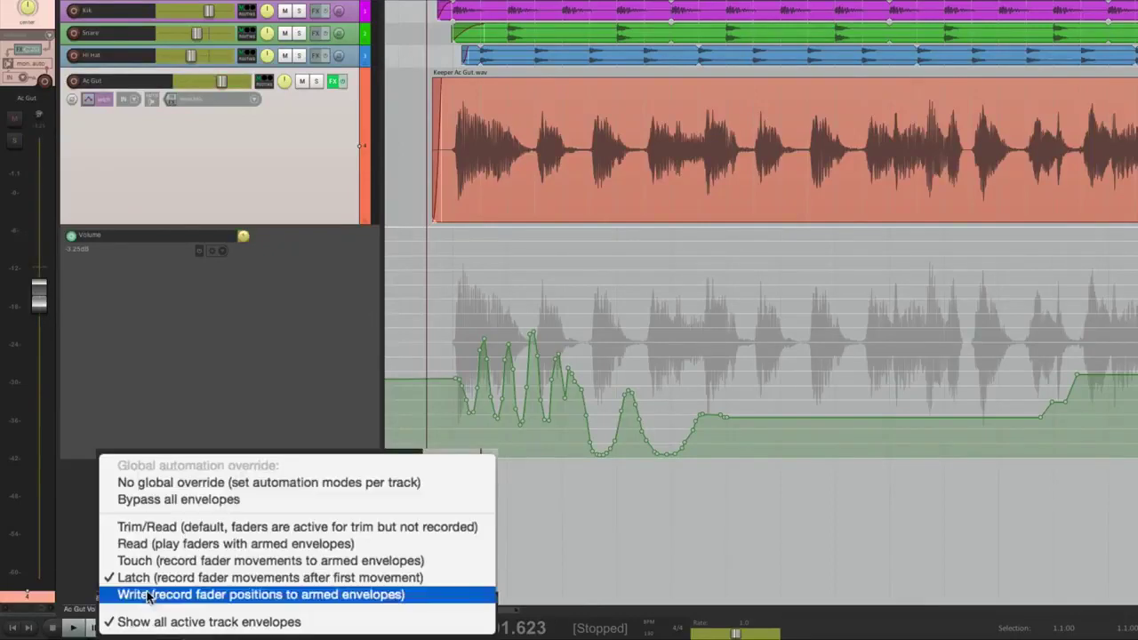
left_click(153, 562)
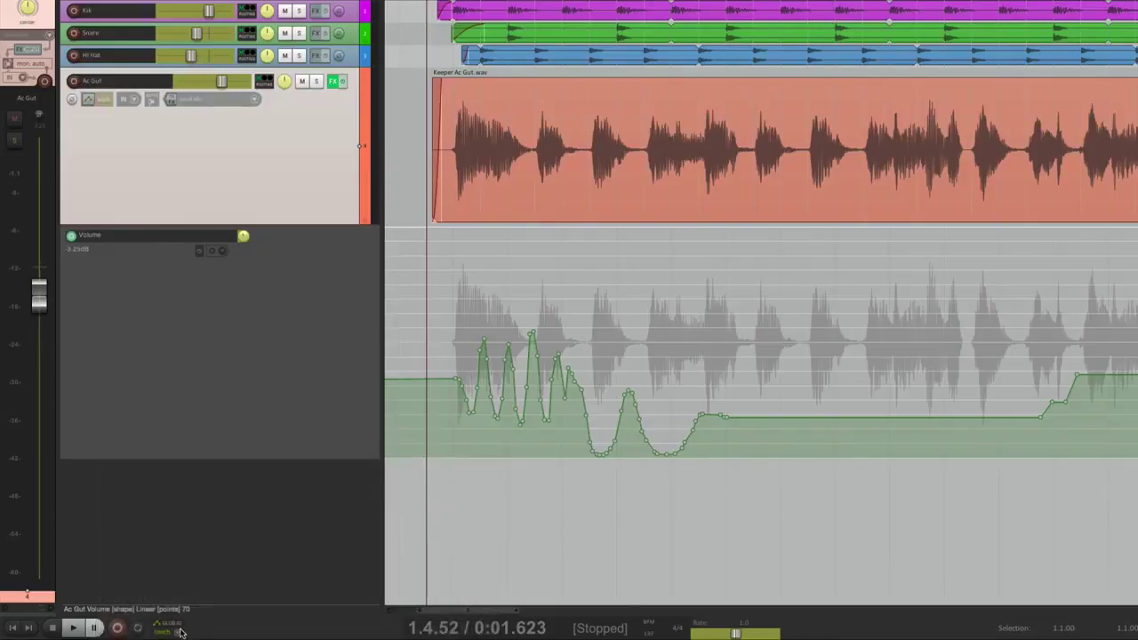
- Set the global automation override to Trim/Read, and return it to No global override
left_click(181, 629)
left_click(163, 534)
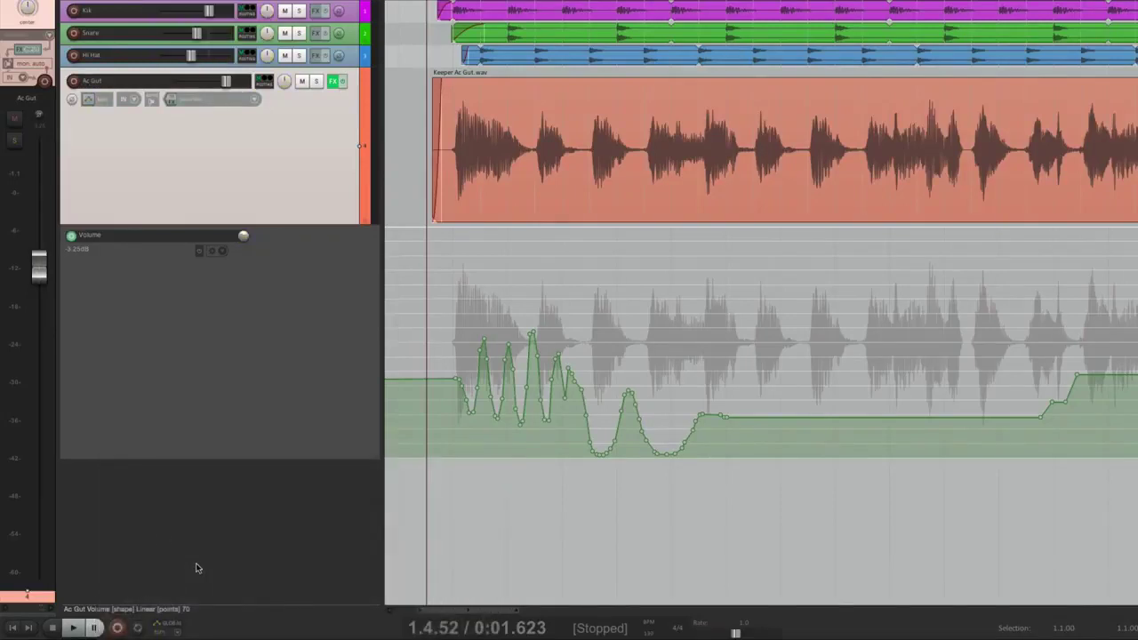
left_click(179, 631)
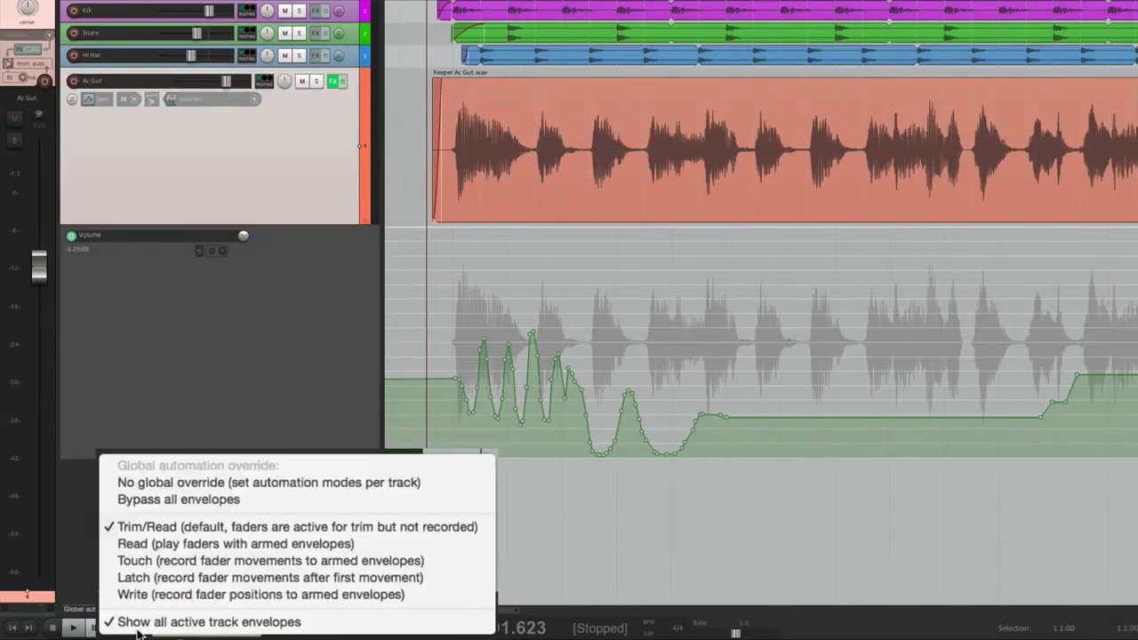
left_click(175, 484)
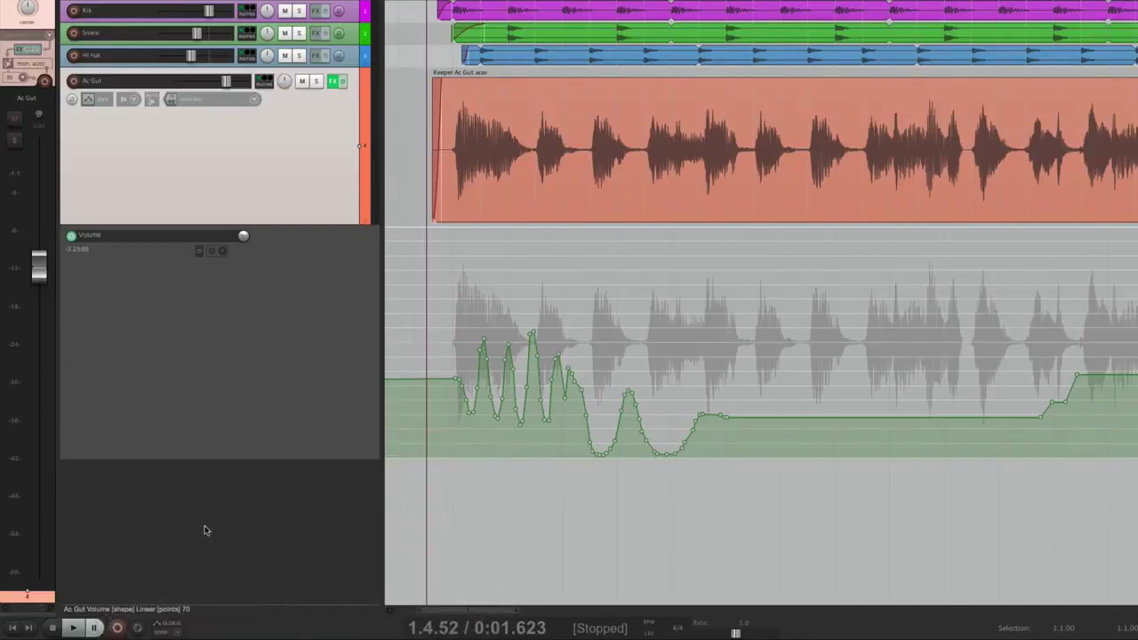
- Bypass all envelopes through the global automation override, and restore No global override
left_click(178, 630)
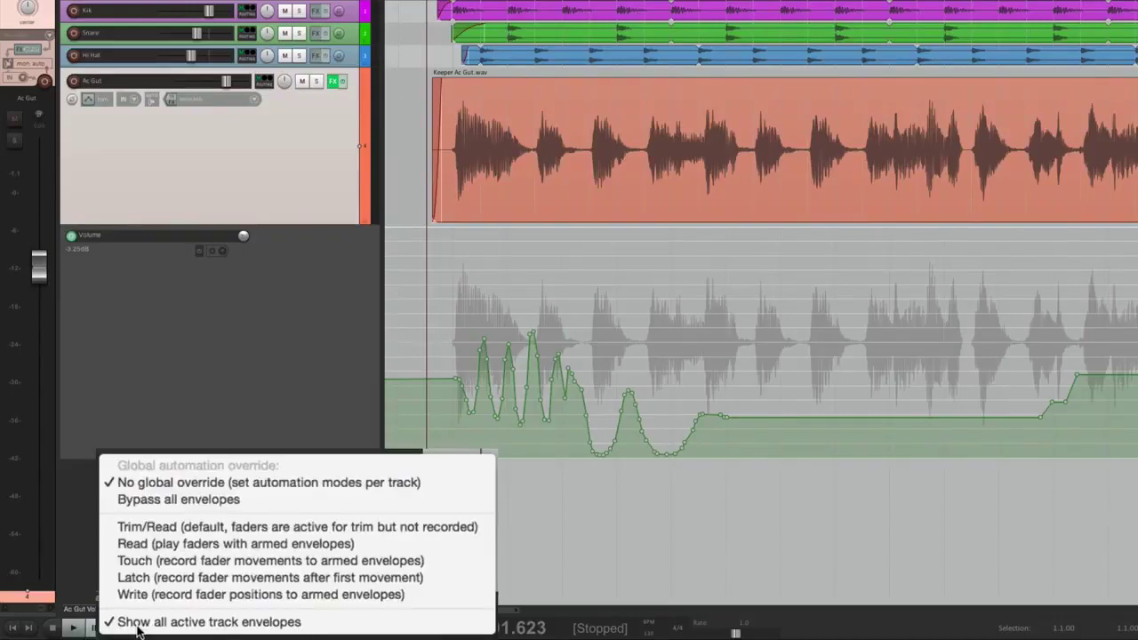
left_click(113, 504)
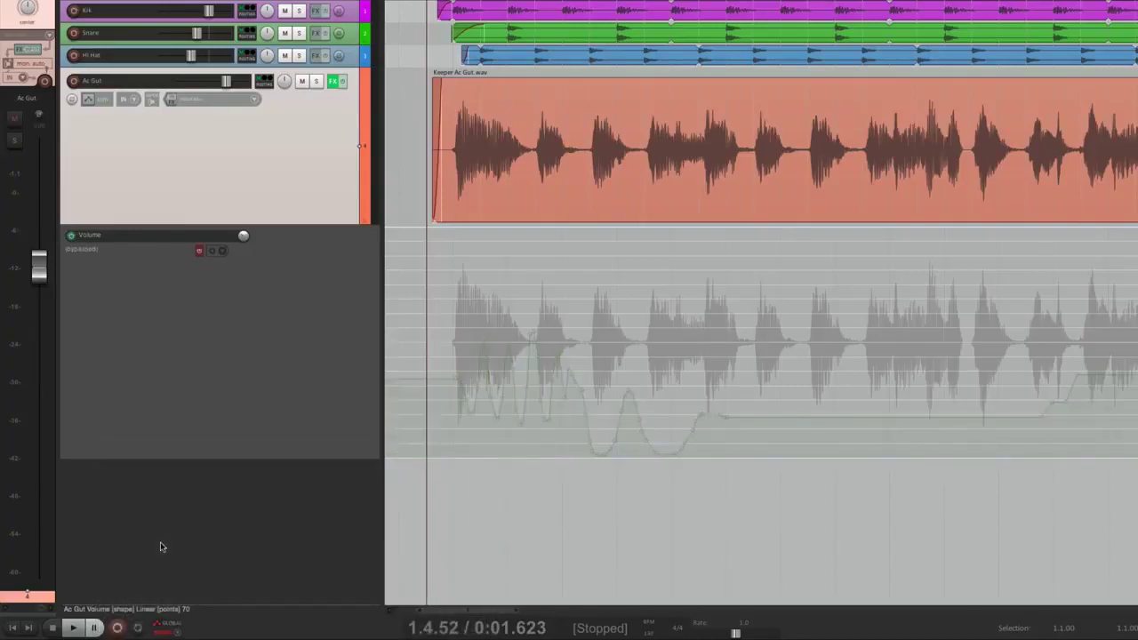
left_click(168, 626)
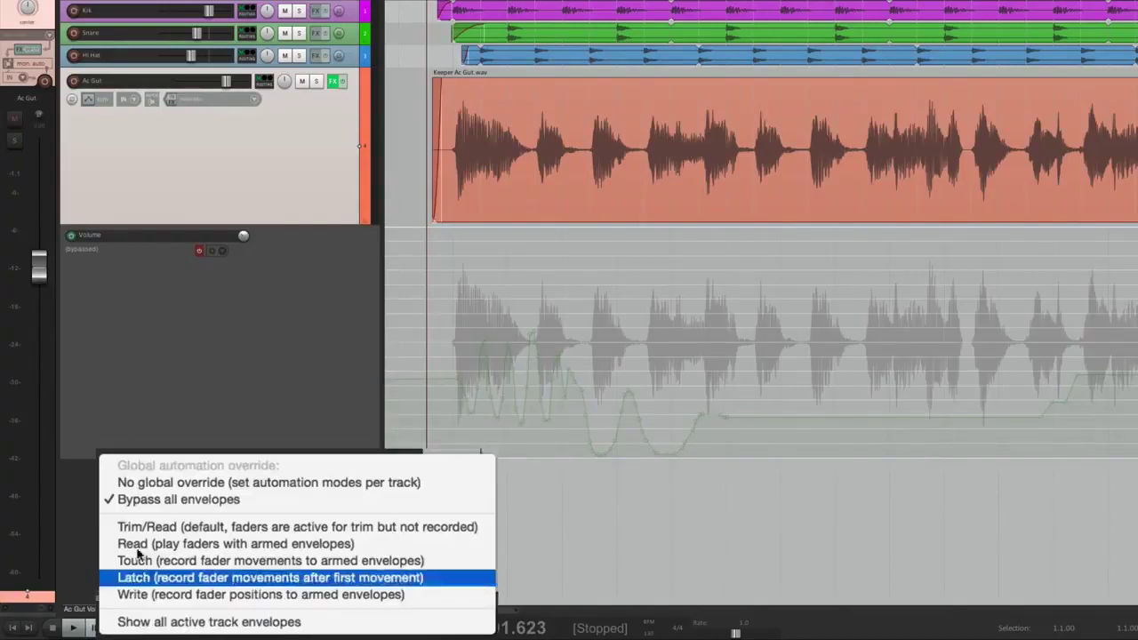
left_click(125, 483)
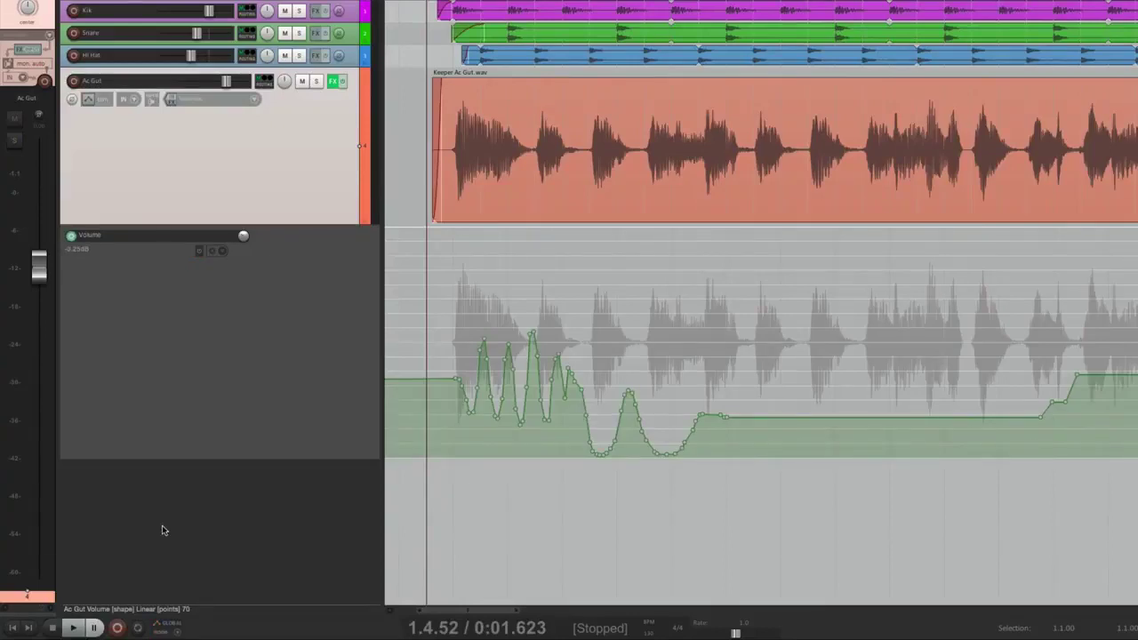
- Hide all active track envelopes globally and show them again
left_click(172, 626)
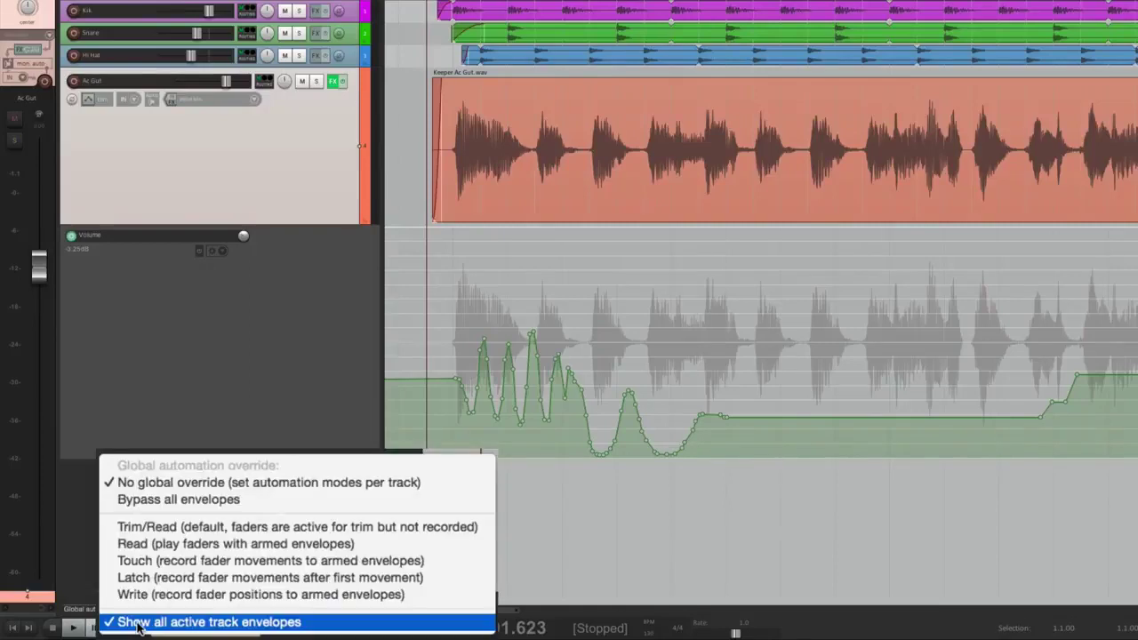
left_click(138, 622)
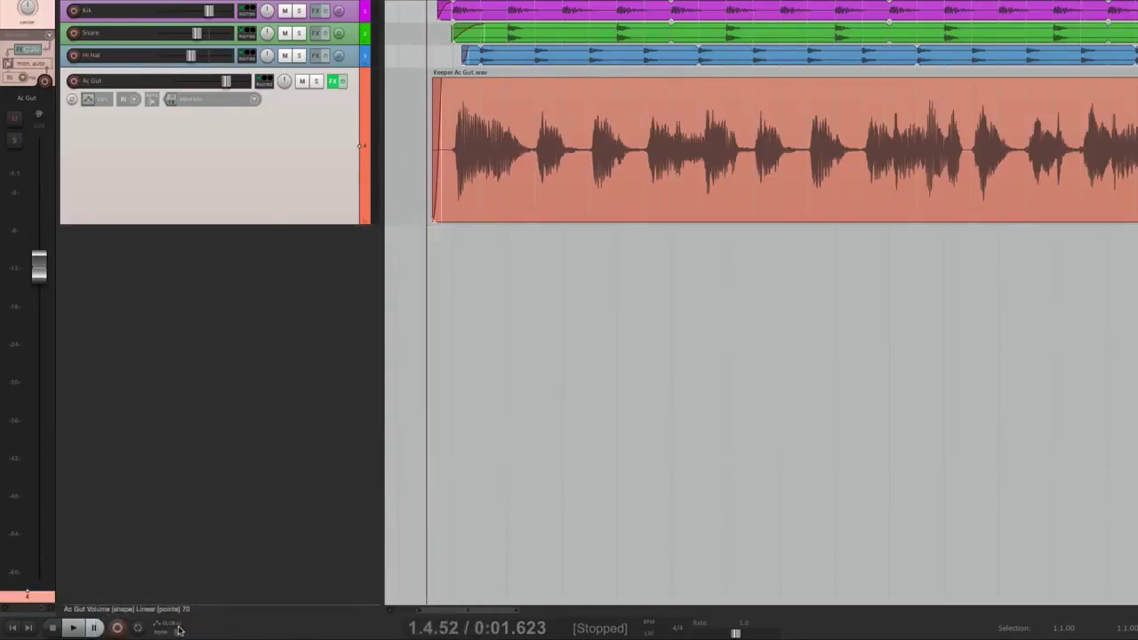
left_click(173, 628)
left_click(124, 622)
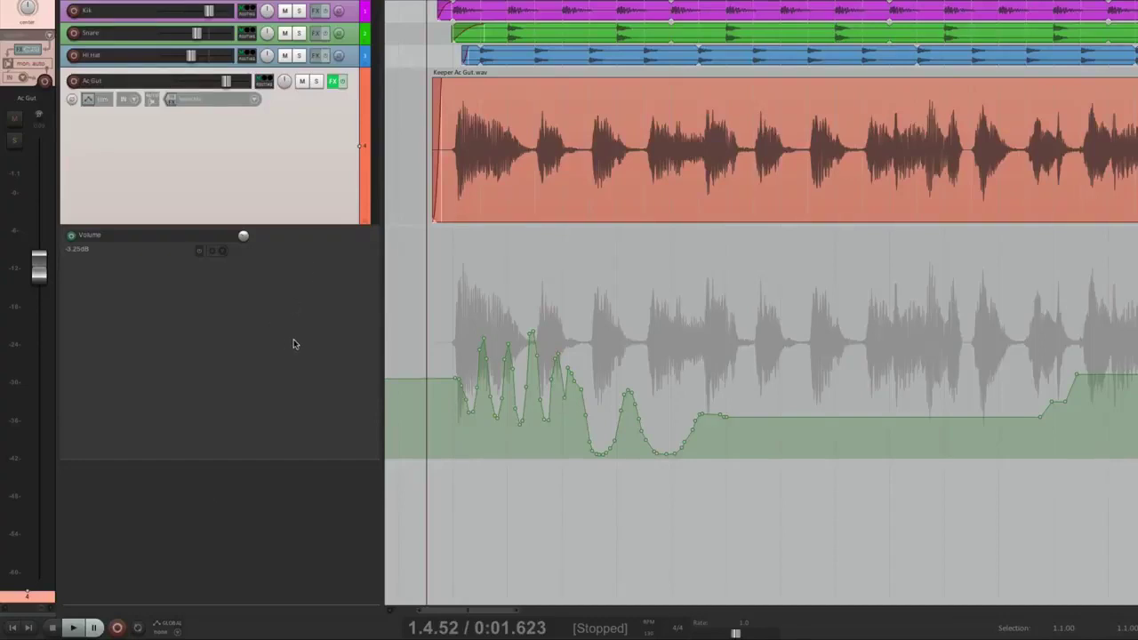
- Shorten the Volume envelope lane and add visible Pan and Mute envelopes to the Ac Gut track
left_click_drag(289, 459, 293, 329)
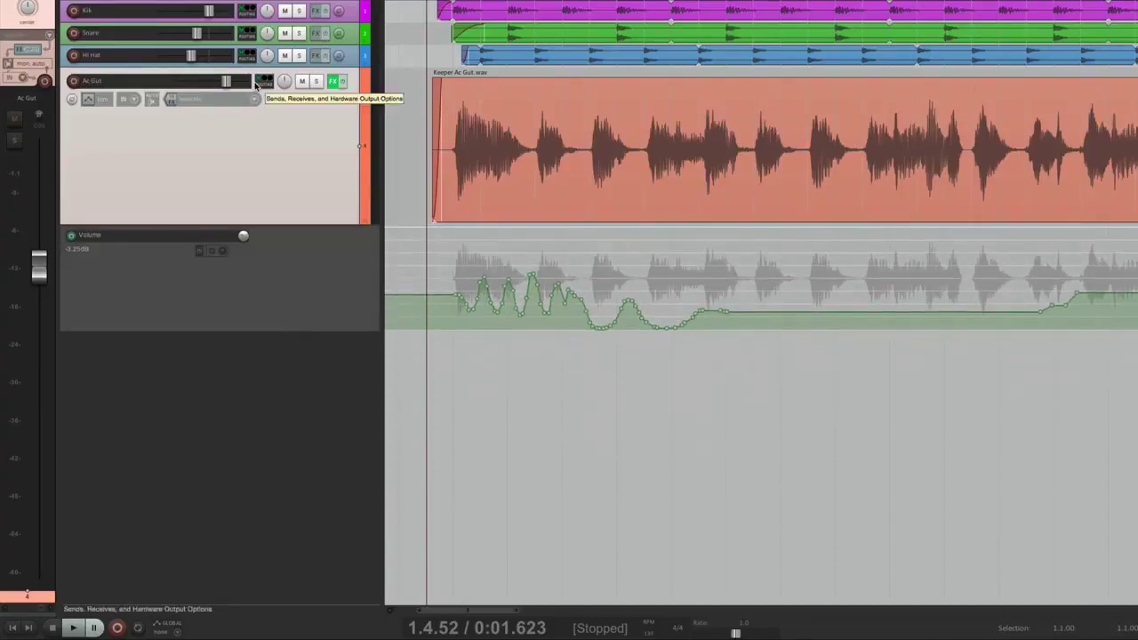
left_click(88, 99)
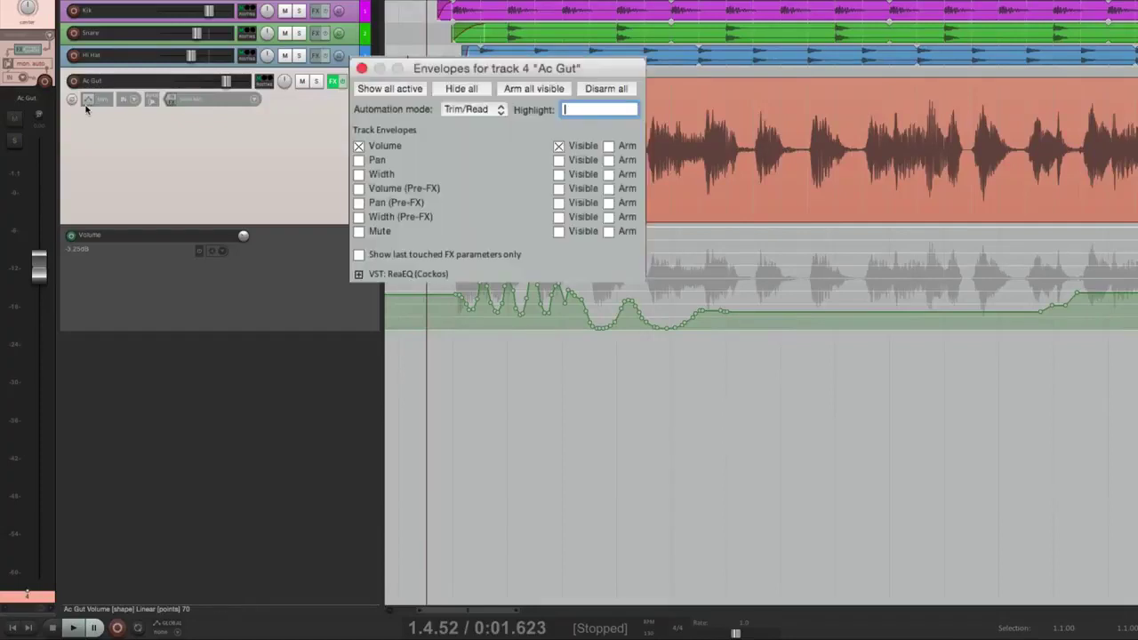
left_click(358, 160)
left_click(358, 231)
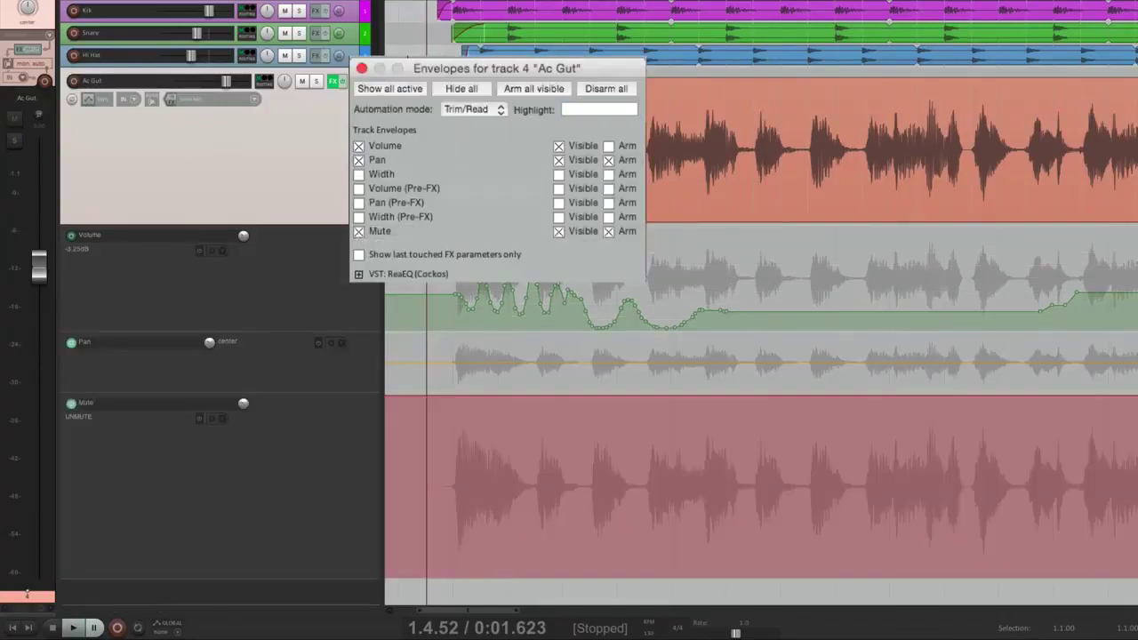
left_click(361, 68)
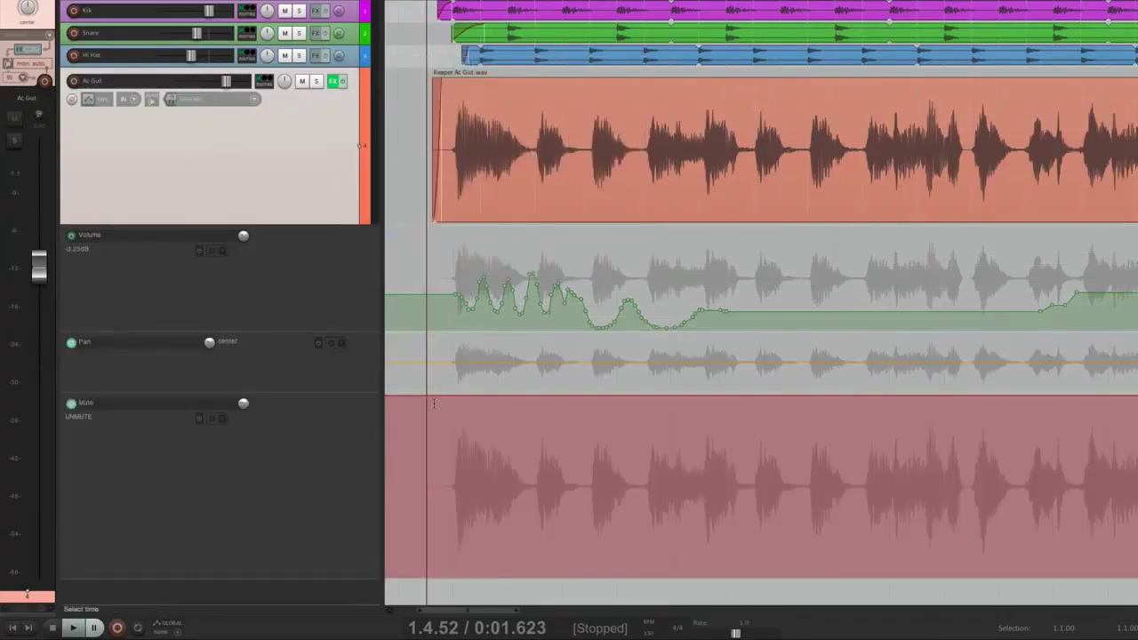
- Draw a freehand Pan curve from about 2.1 to 3.3.5 and show all visible Ac Gut envelopes in the media lane
mouse_move(452, 360)
left_mouse_down()
mouse_move(524, 339)
mouse_move(641, 363)
mouse_move(805, 326)
left_mouse_up()
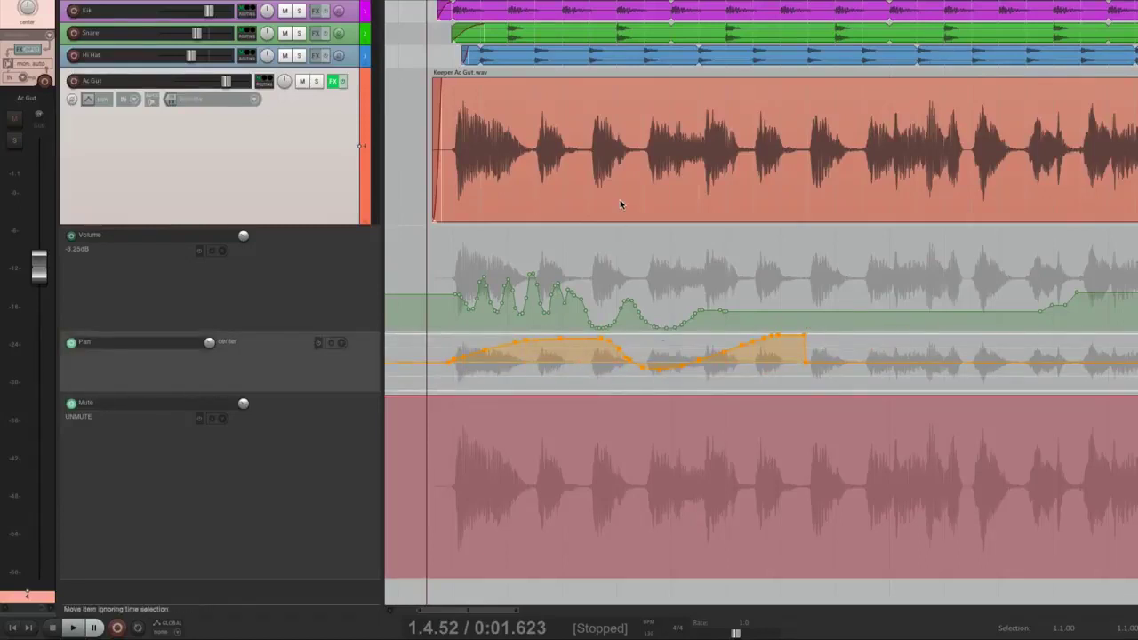
left_click(88, 99)
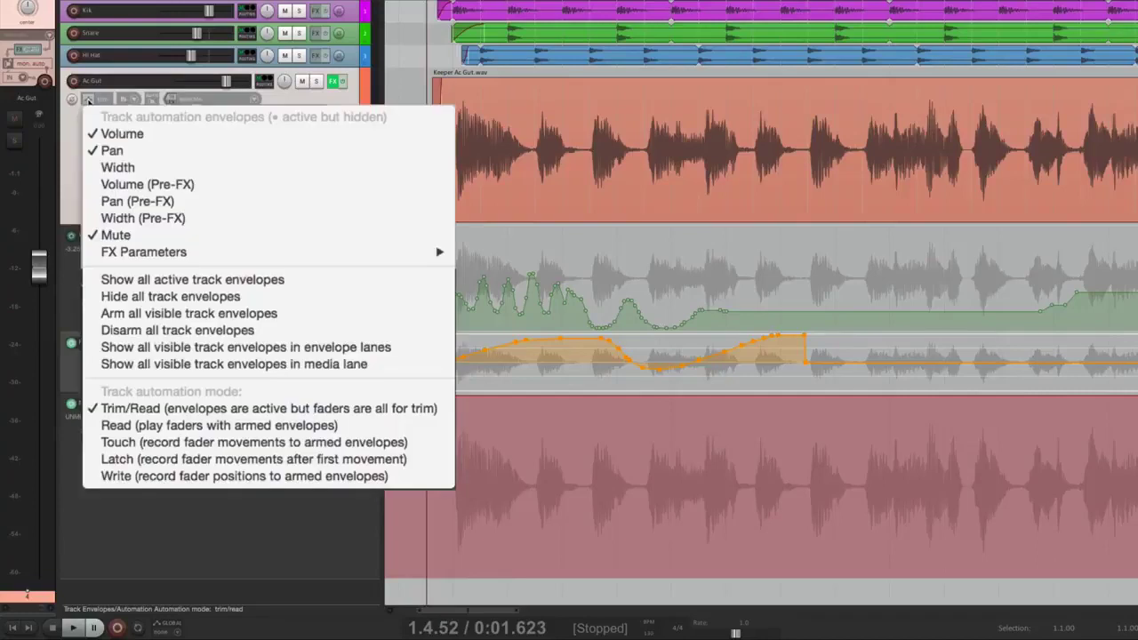
left_click(99, 365)
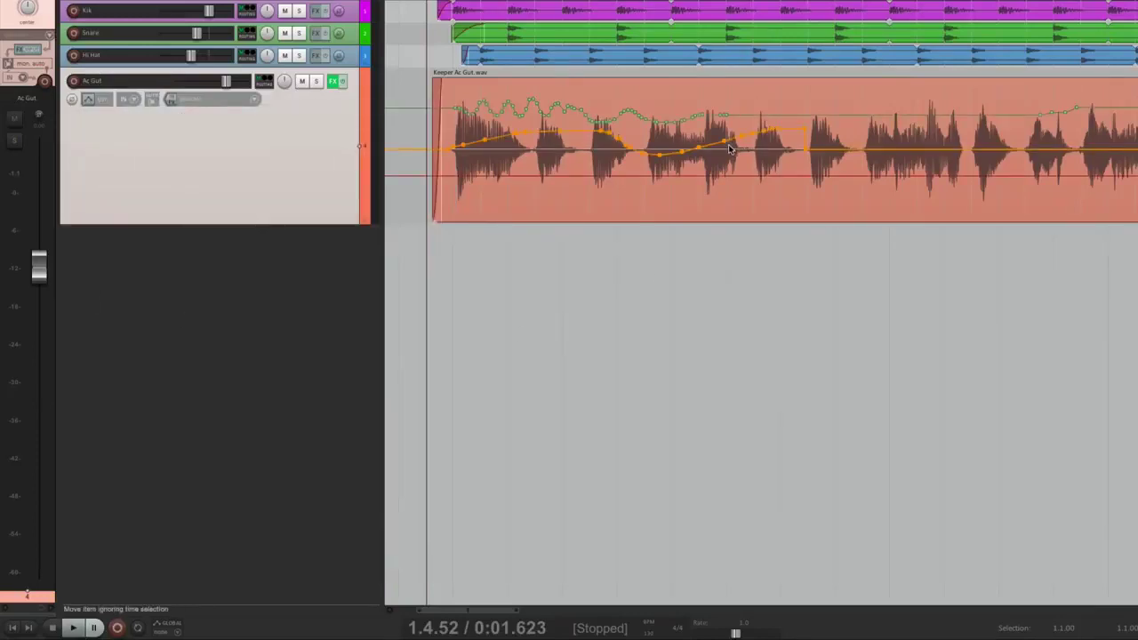
- On the enlarged Ac Gut track, raise the Volume point near 2.1.75 and draw a freehand Mute dip from about 2.2.2 to 2.3.4
left_click_drag(379, 223, 380, 290)
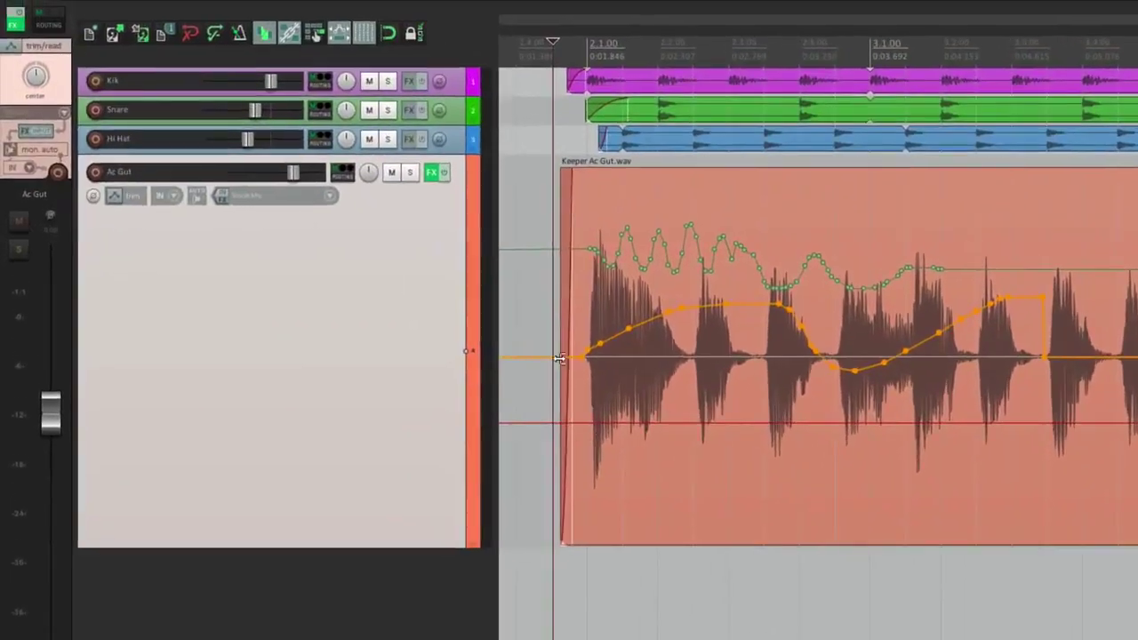
scroll(600, 320, "up", 4)
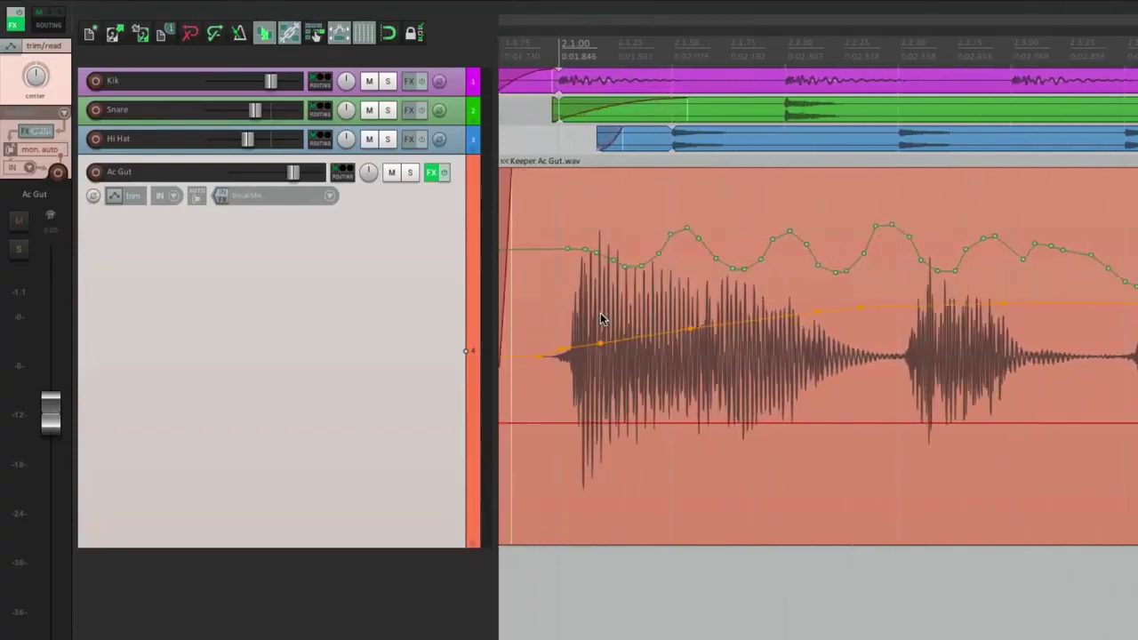
mouse_move(732, 264)
left_mouse_down()
mouse_move(734, 231)
mouse_move(736, 257)
left_mouse_up()
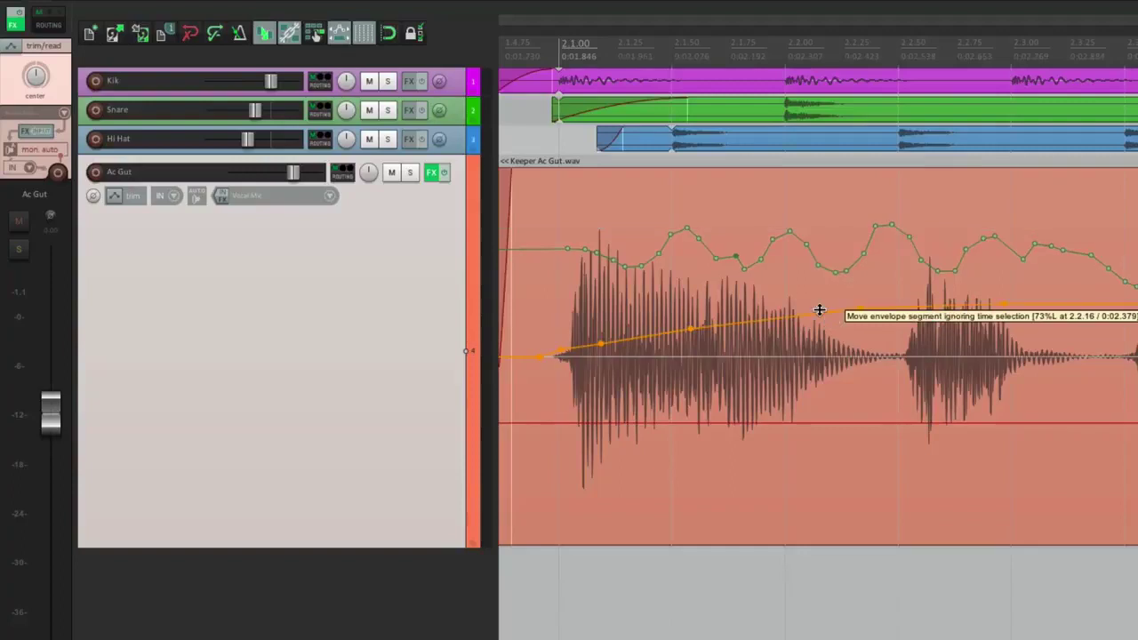
mouse_move(829, 422)
left_mouse_down()
mouse_move(898, 466)
mouse_move(1107, 423)
left_mouse_up()
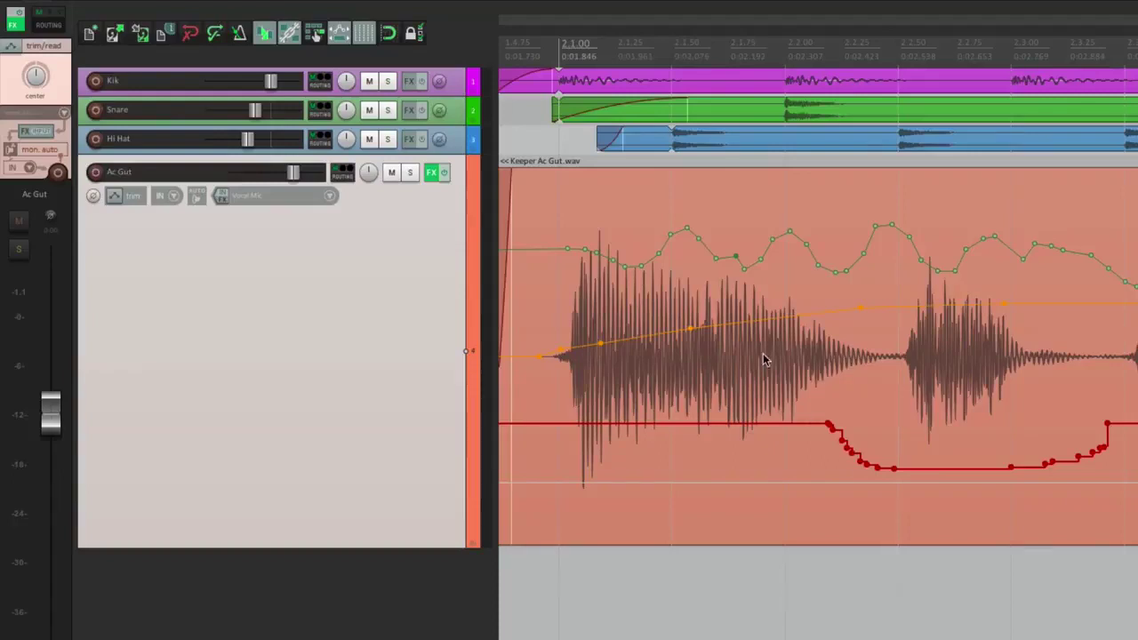
- Show all visible Ac Gut track envelopes in separate envelope lanes again
scroll(763, 355, "down", 3)
left_click(114, 196)
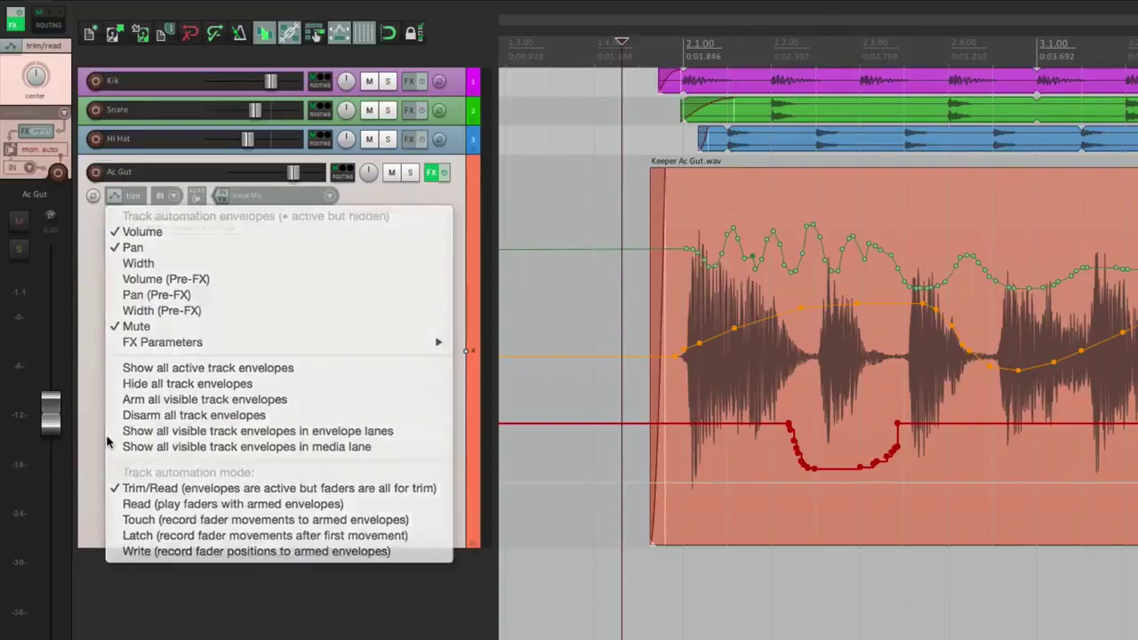
left_click(106, 434)
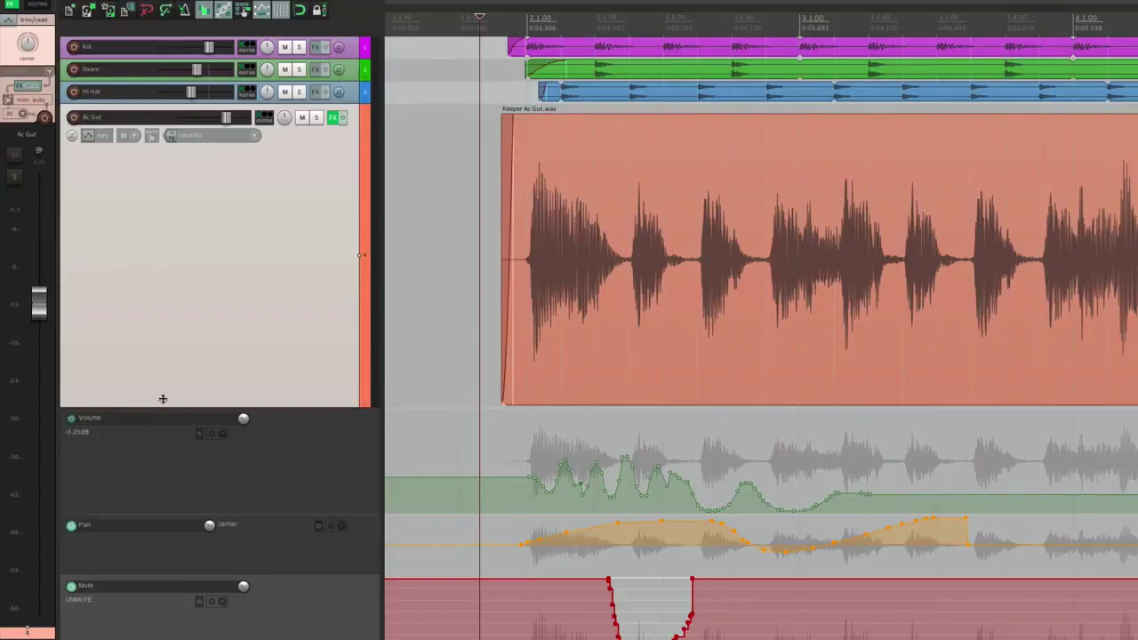
- Reduce the Ac Gut track's height and move its Volume, Pan and Mute envelopes one by one to the media lane
left_click_drag(165, 407, 155, 256)
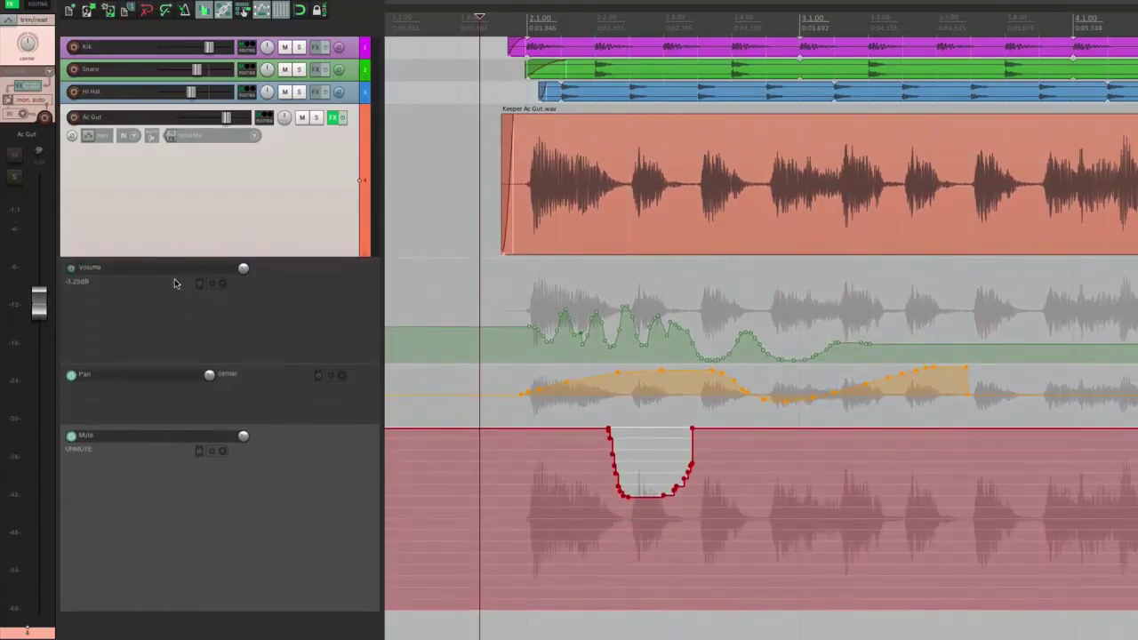
right_click(189, 284)
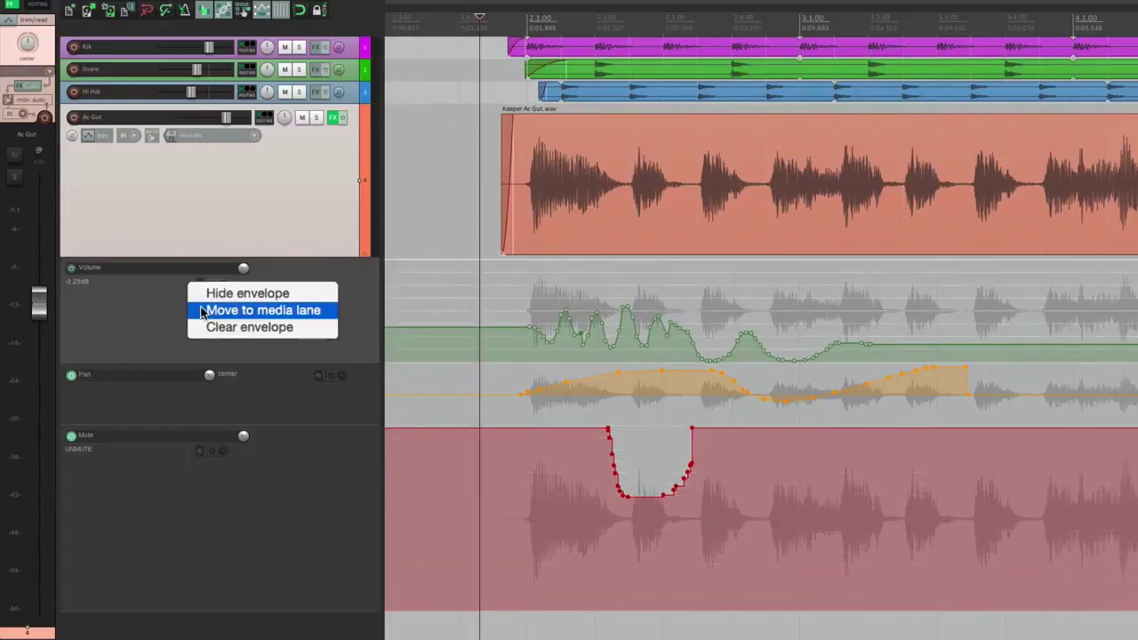
left_click(203, 311)
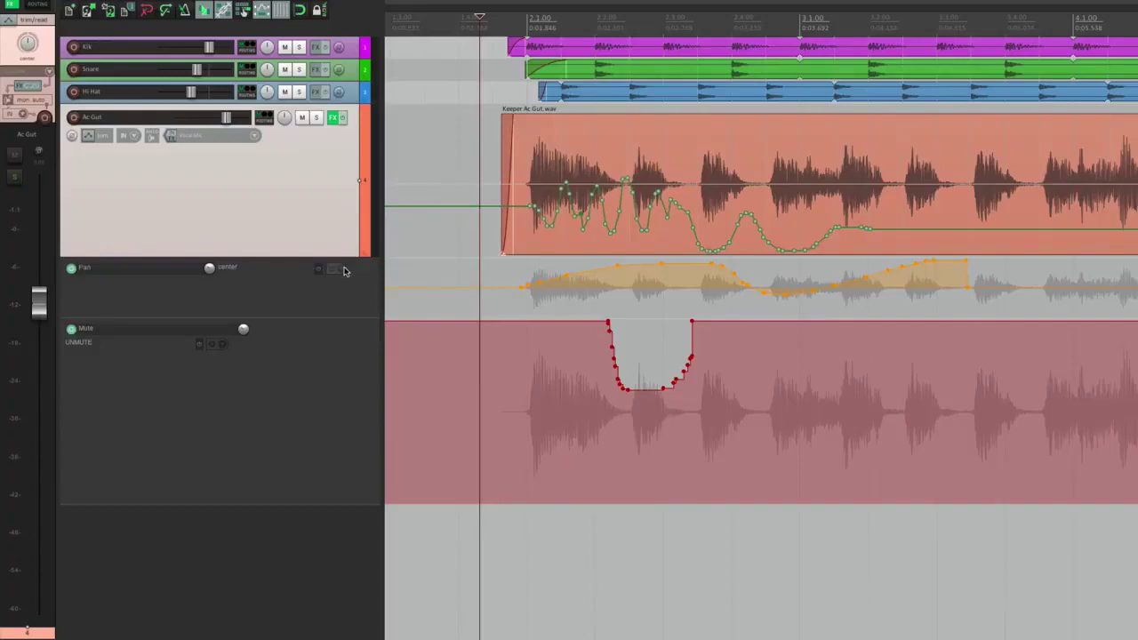
right_click(302, 267)
left_click(325, 297)
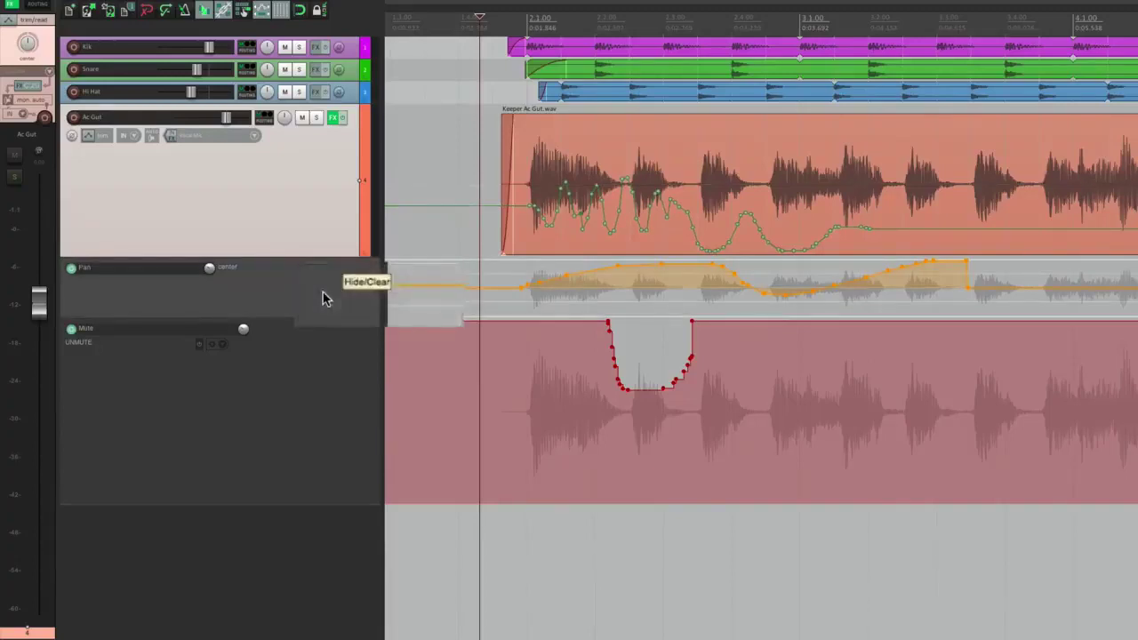
right_click(207, 278)
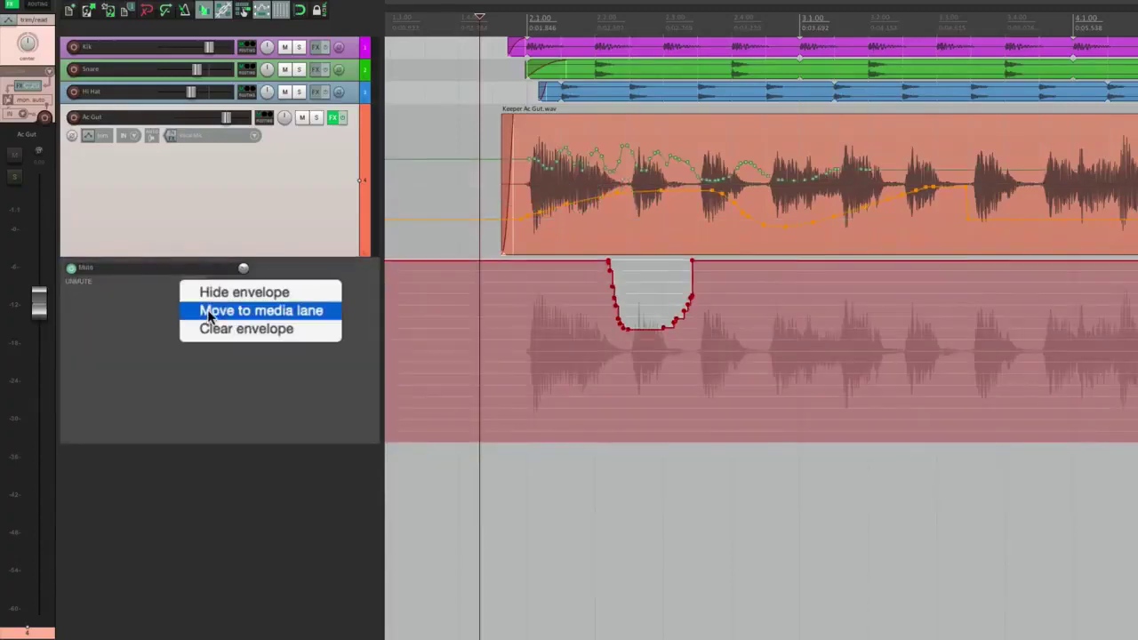
left_click(207, 310)
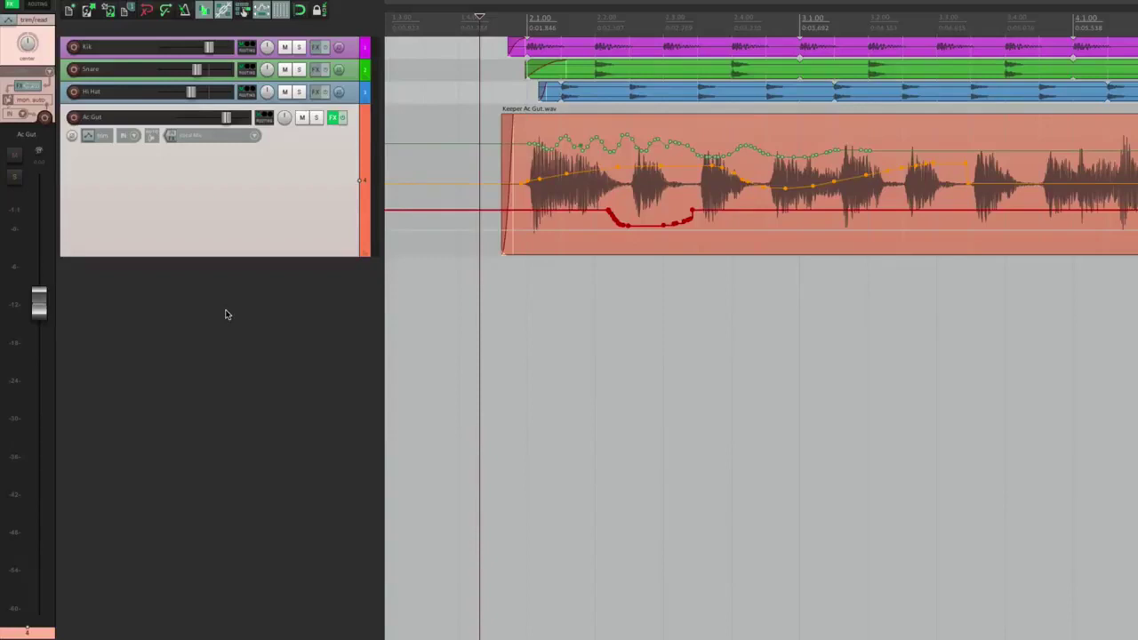
- Return all visible Ac Gut track envelopes from the media lane to separate envelope lanes
left_click(88, 135)
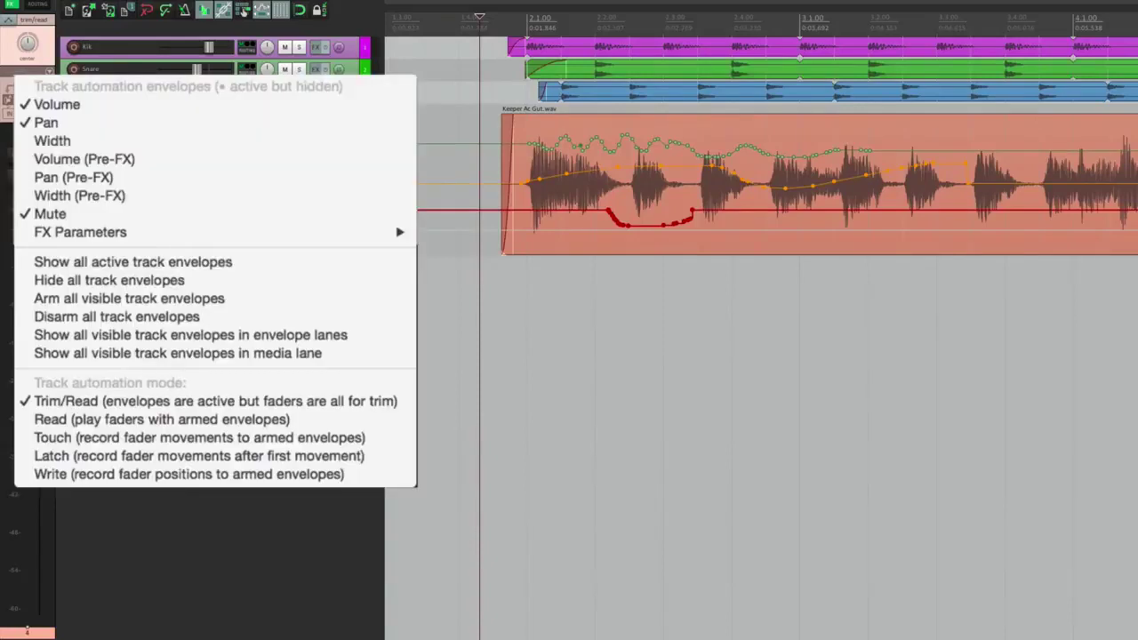
left_click(29, 339)
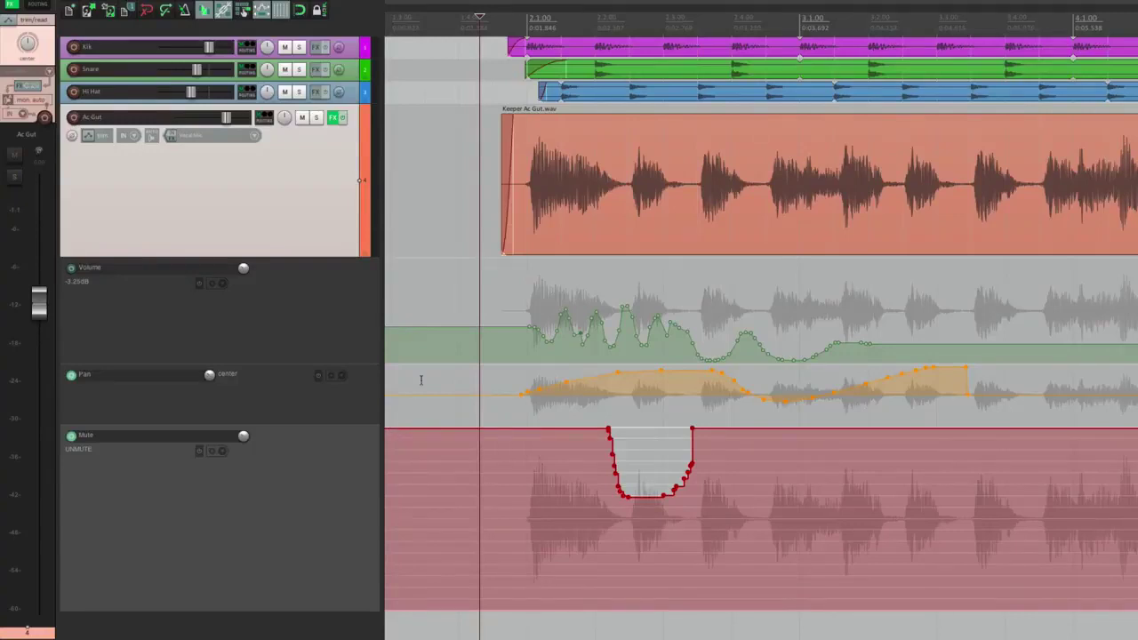
right_click(182, 283)
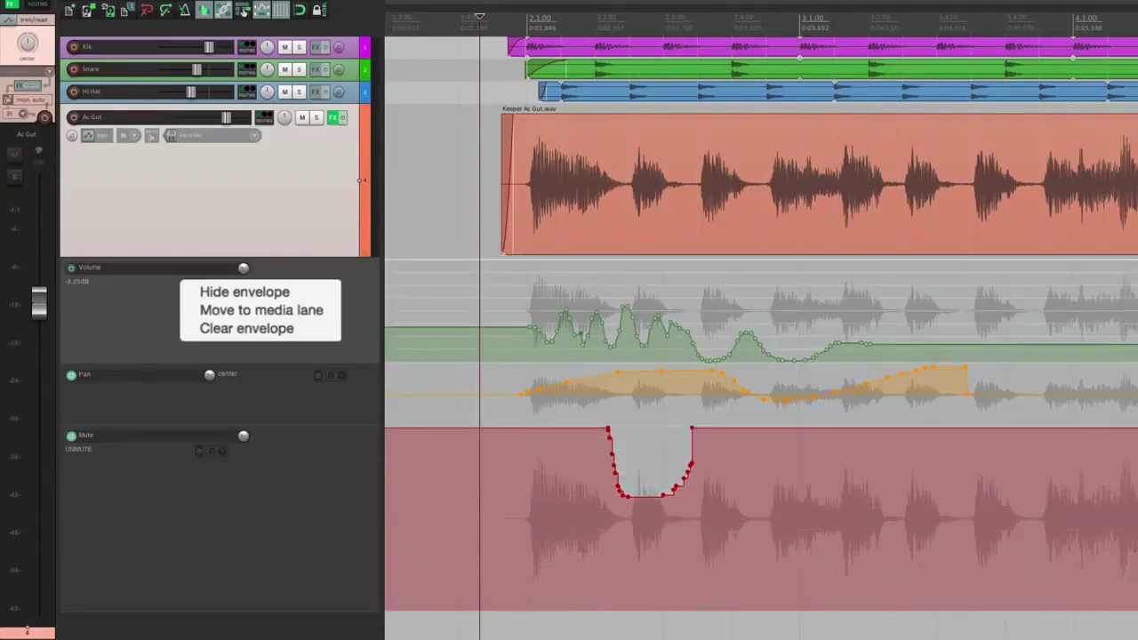
key("Escape")
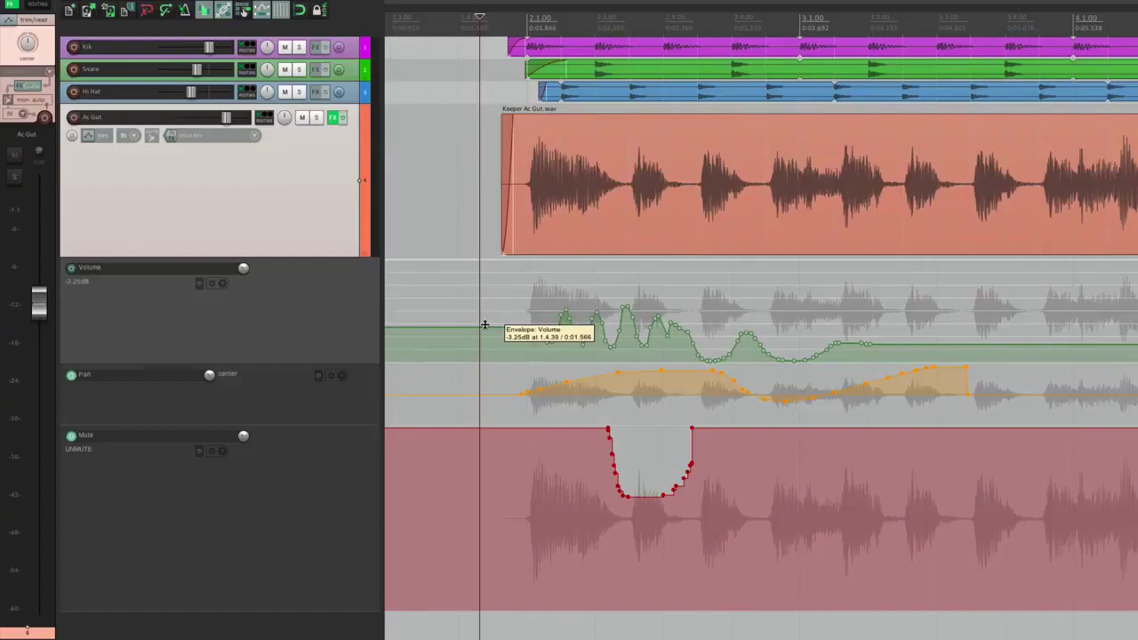
- Clear or remove the Volume, Mute and Pan envelopes from the Ac Gut track
right_click(458, 287)
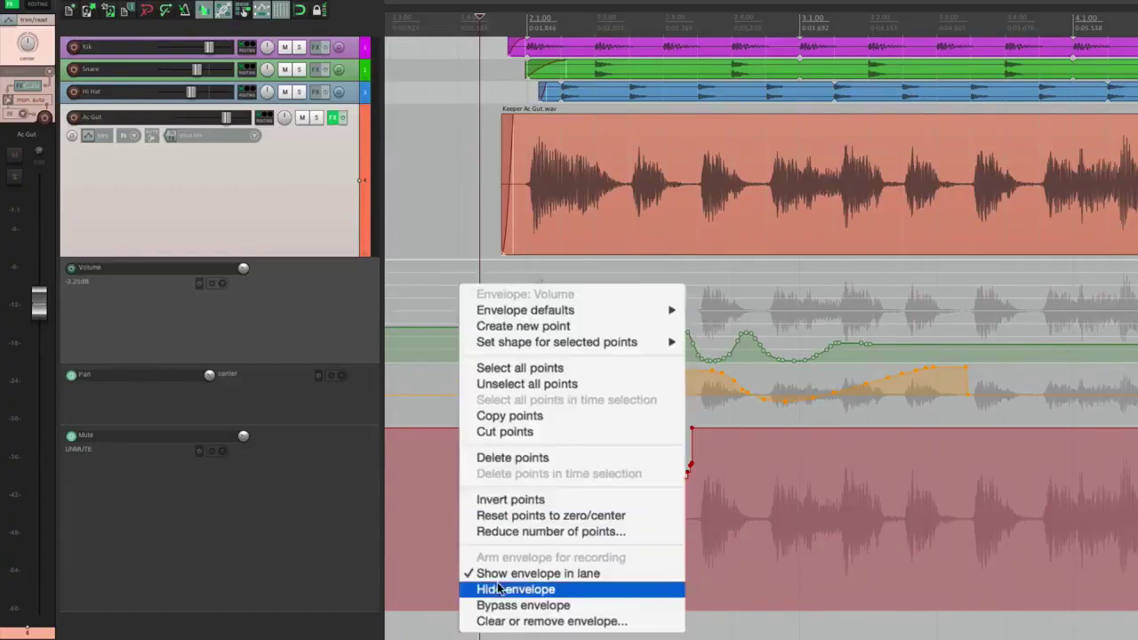
left_click(487, 622)
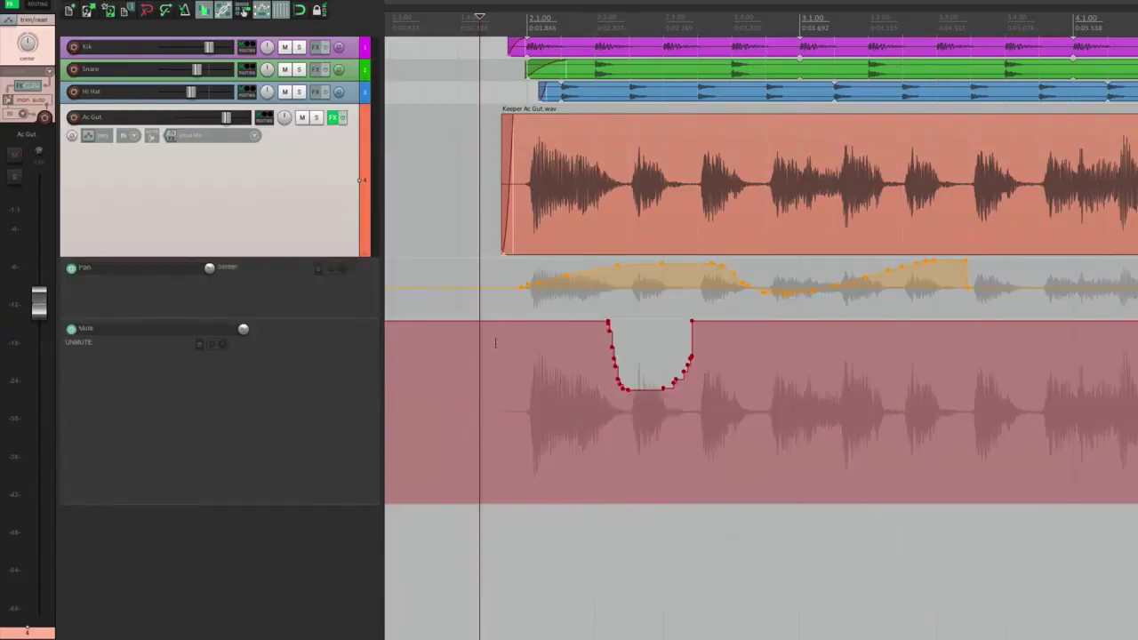
right_click(495, 342)
left_click(511, 616)
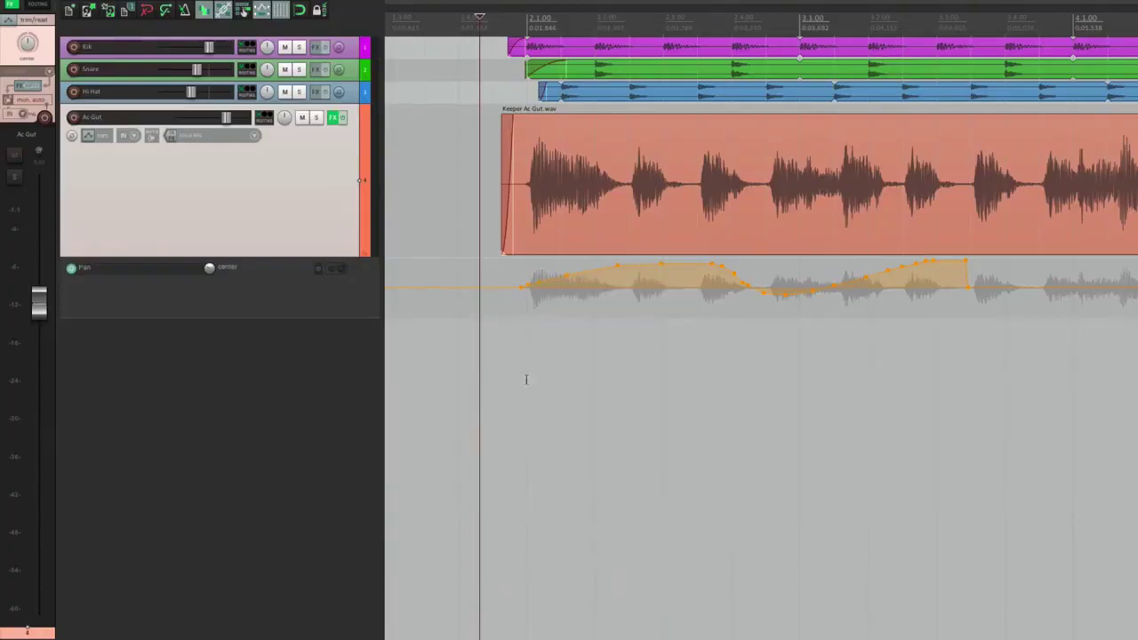
right_click(488, 262)
left_click(520, 587)
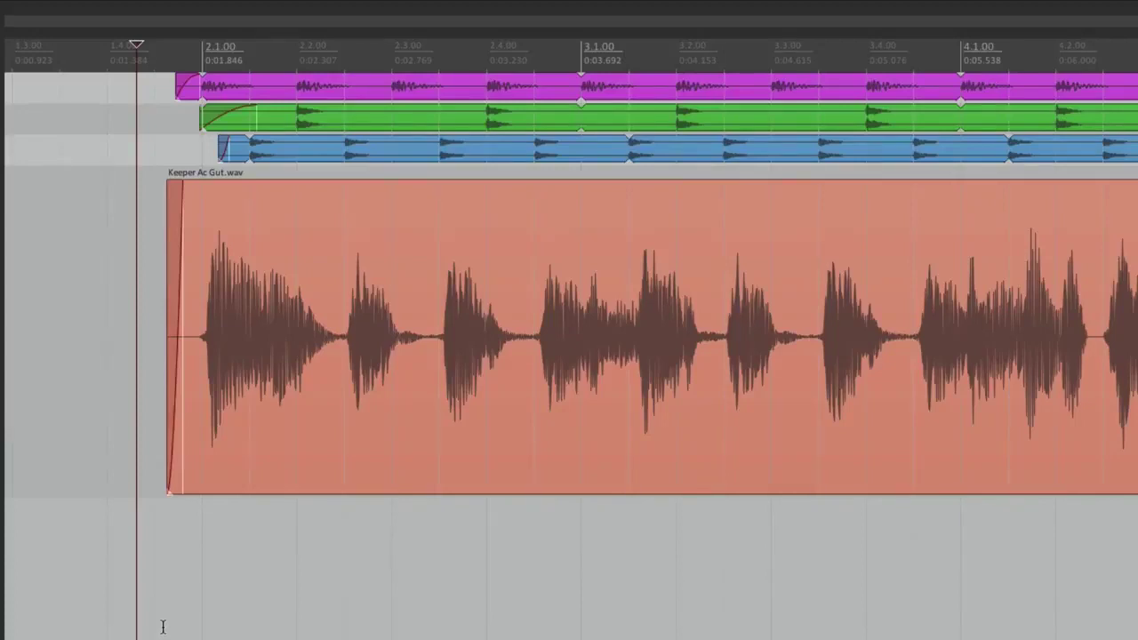
- Select the Keeper Ac Gut.wav item and examine the take envelope options available for it
left_click(153, 613)
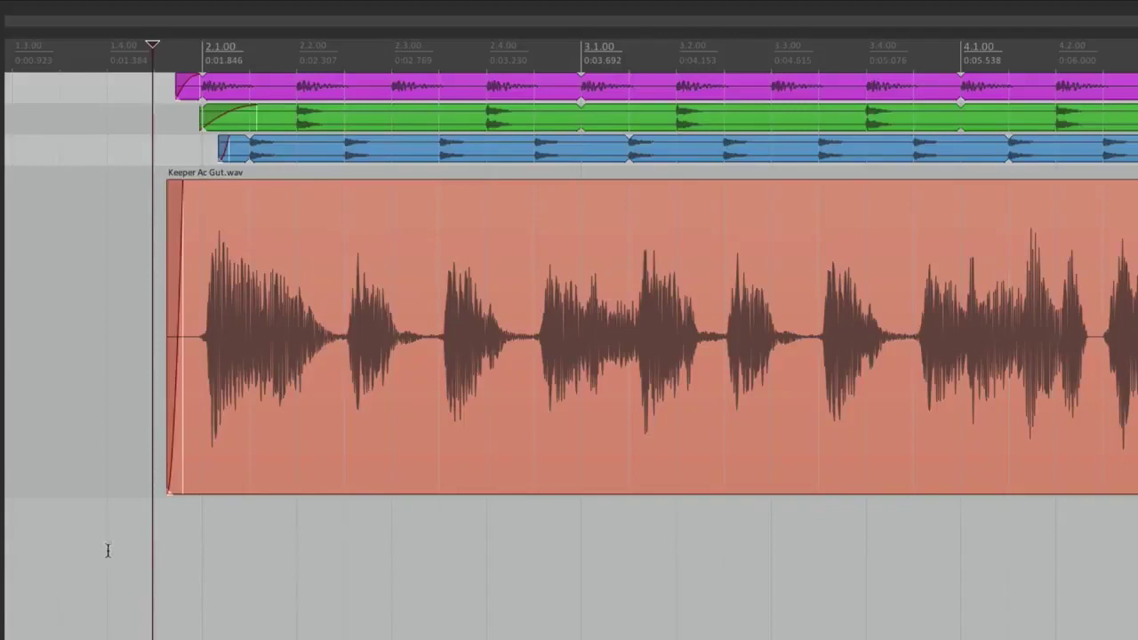
left_click(240, 311)
right_click(233, 280)
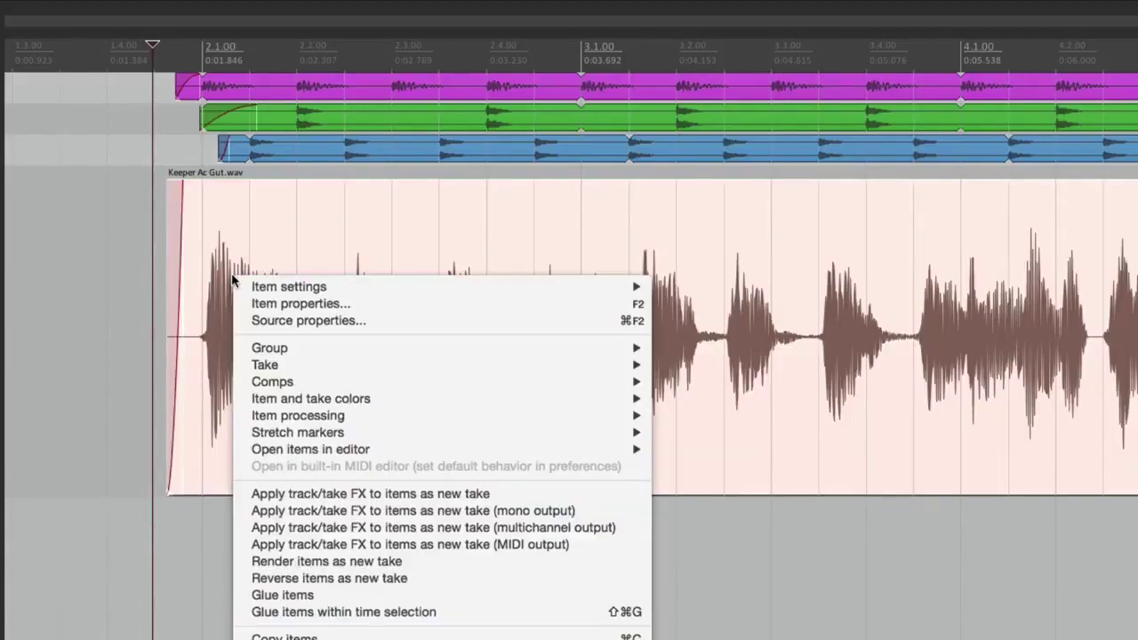
mouse_move(244, 366)
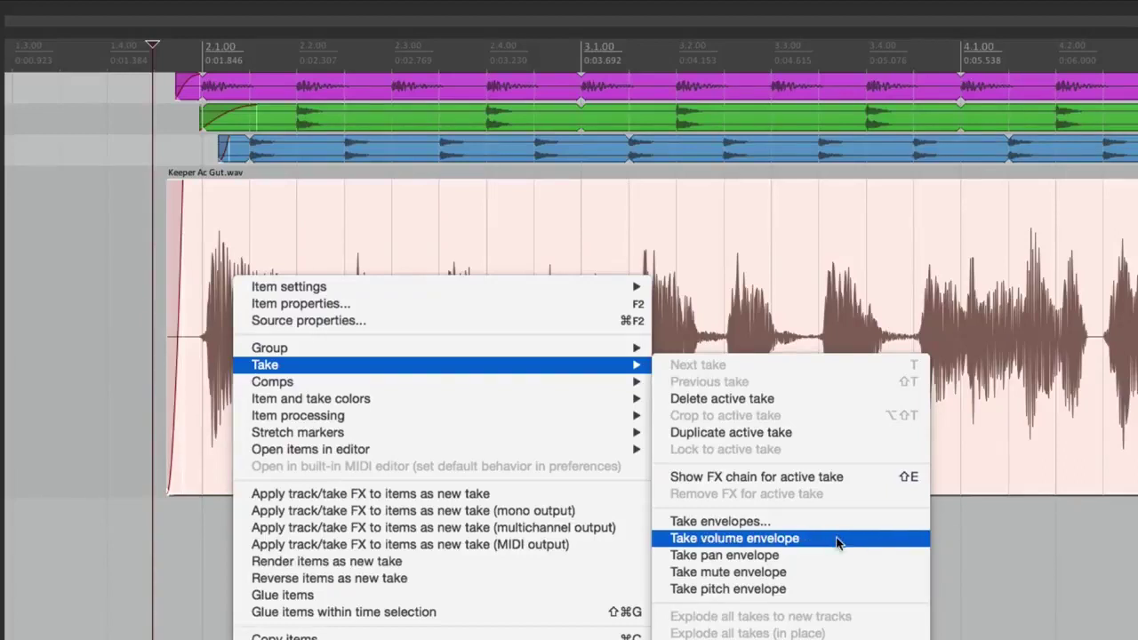
left_click(832, 589)
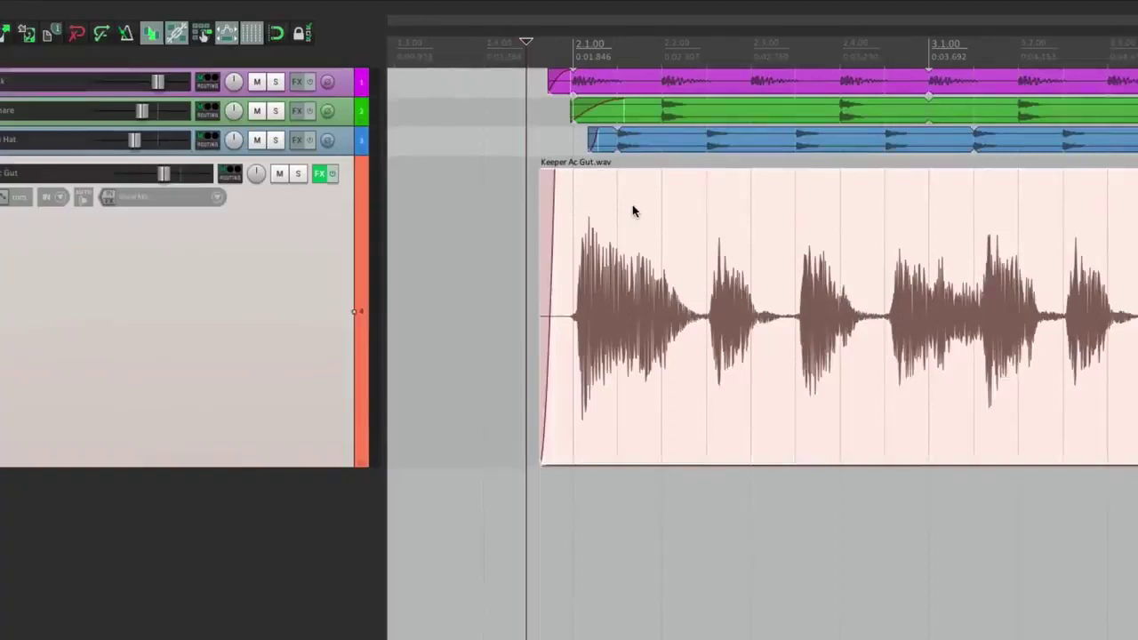
- Enable a visible Pitch take envelope in the Keeper Ac Gut.wav item's properties and apply the dialog
double_click(264, 219)
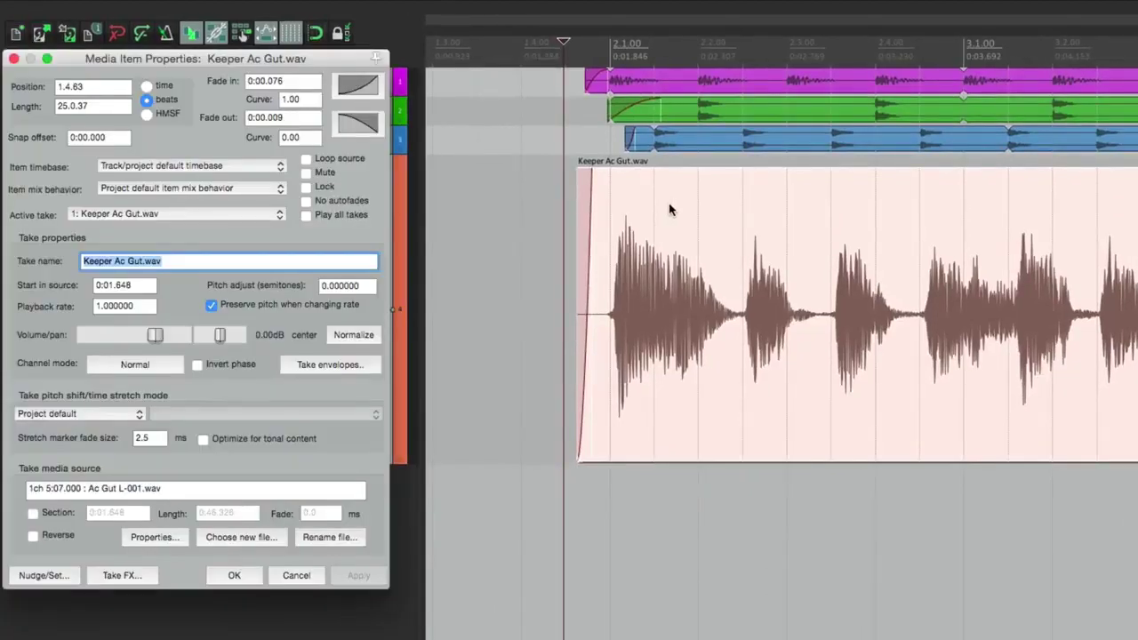
left_click(330, 365)
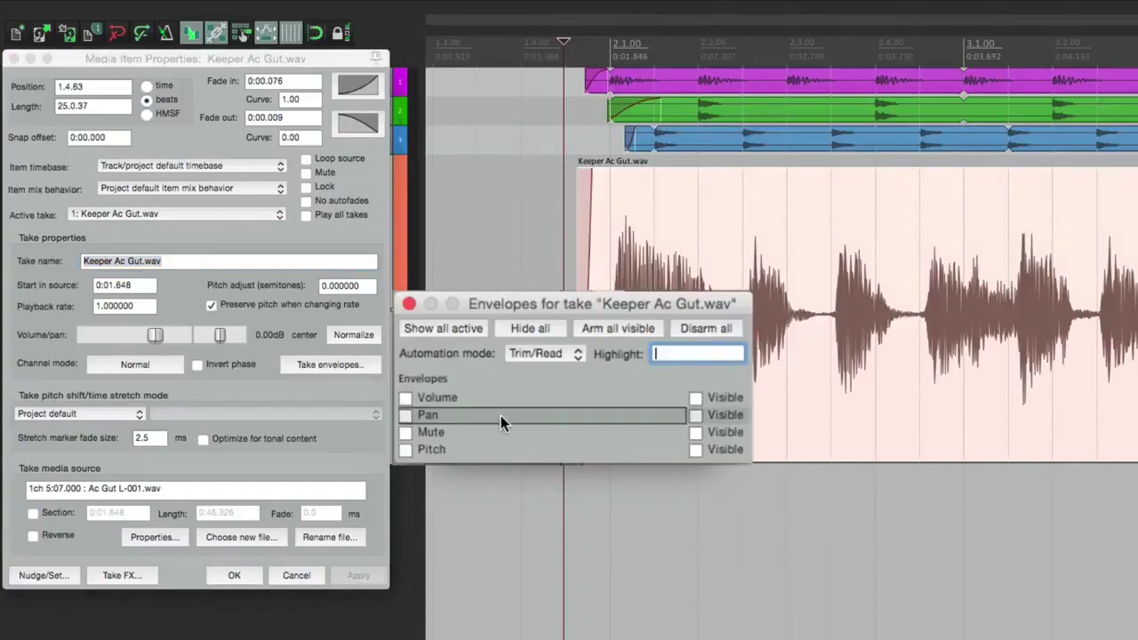
left_click(406, 449)
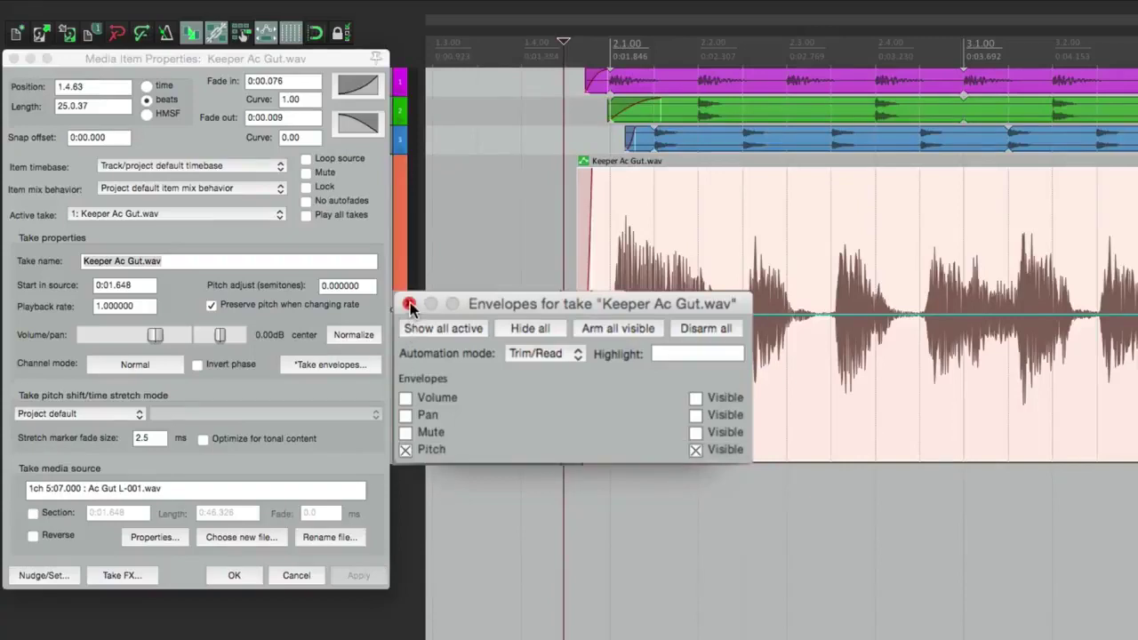
left_click(409, 303)
left_click(235, 573)
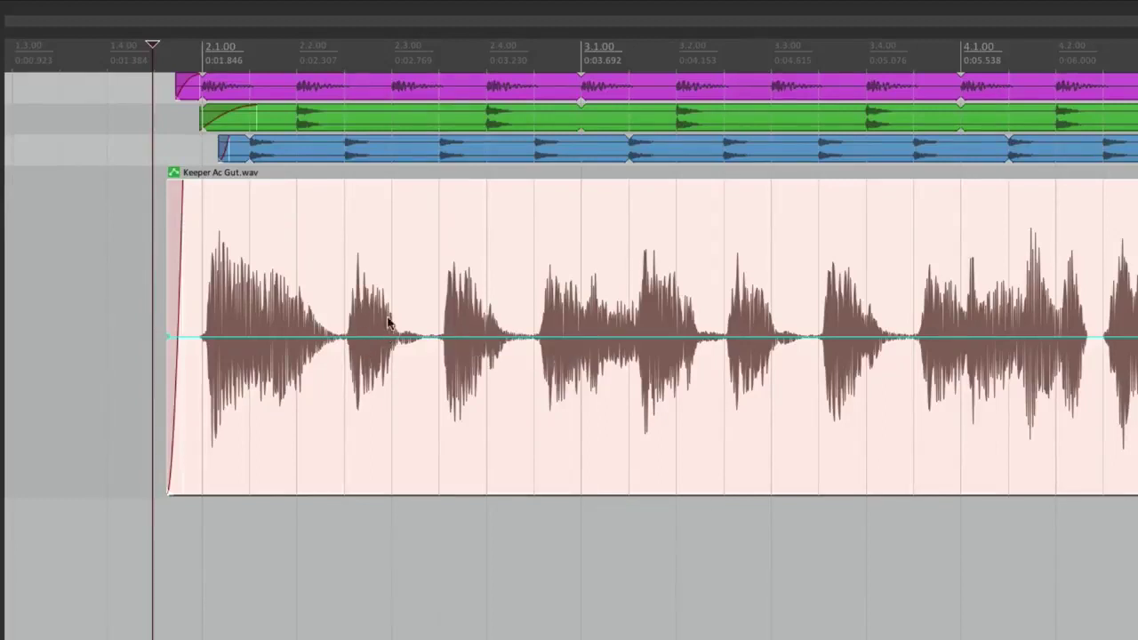
- Add Pitch envelope points around the second note, from about 2.2.4 to 2.3.4, lower the section between them and play it back
left_click(147, 327)
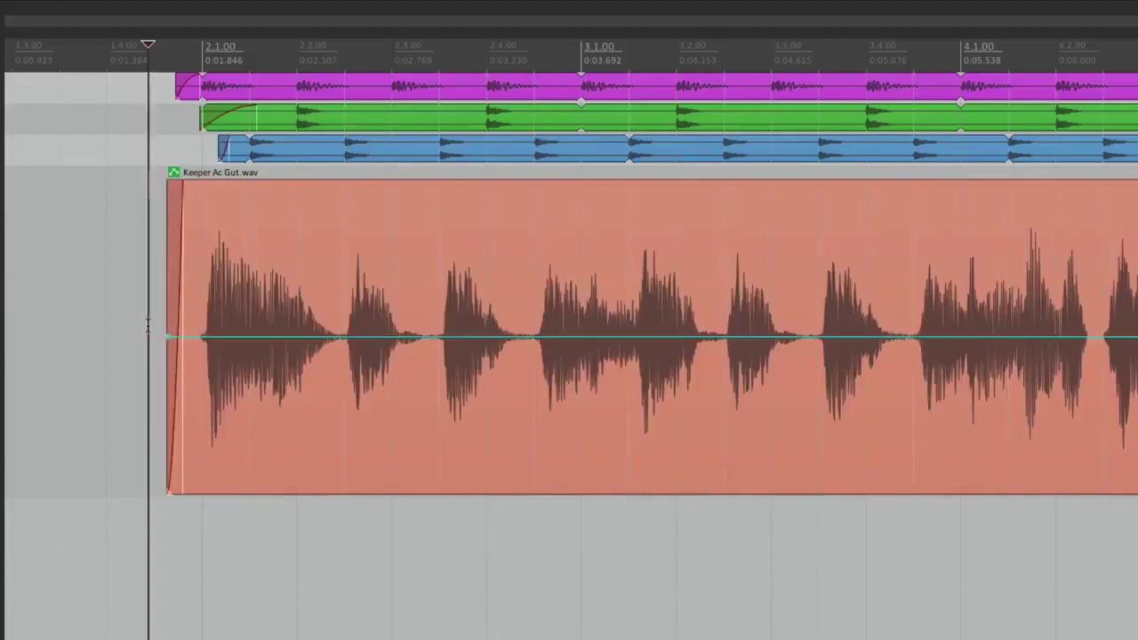
key("space")
key("space")
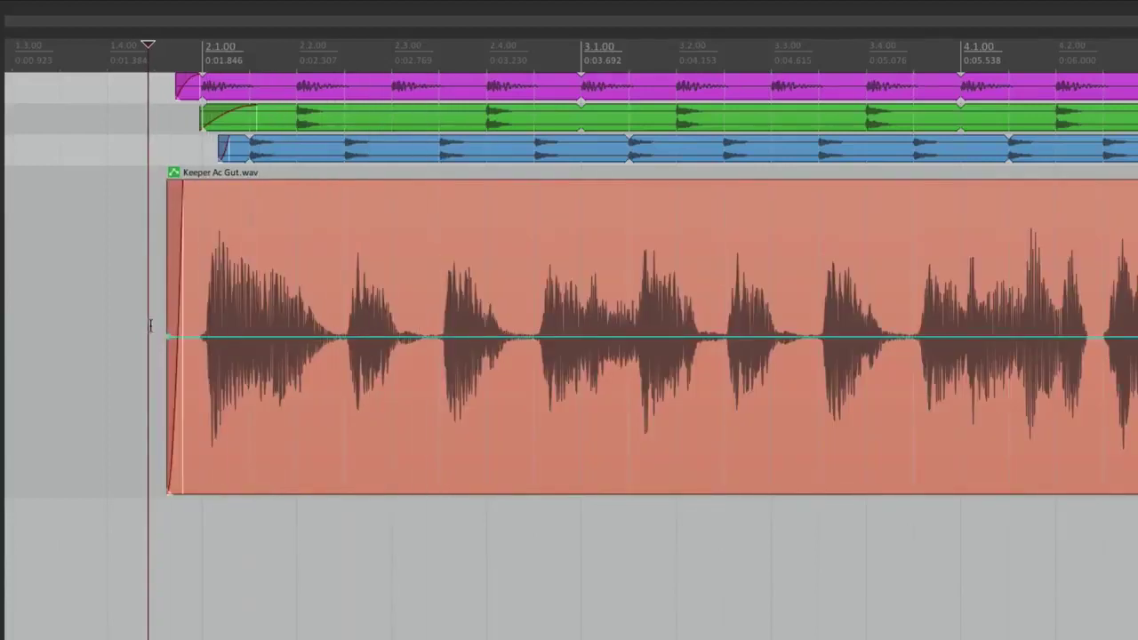
left_click(335, 337, "shift")
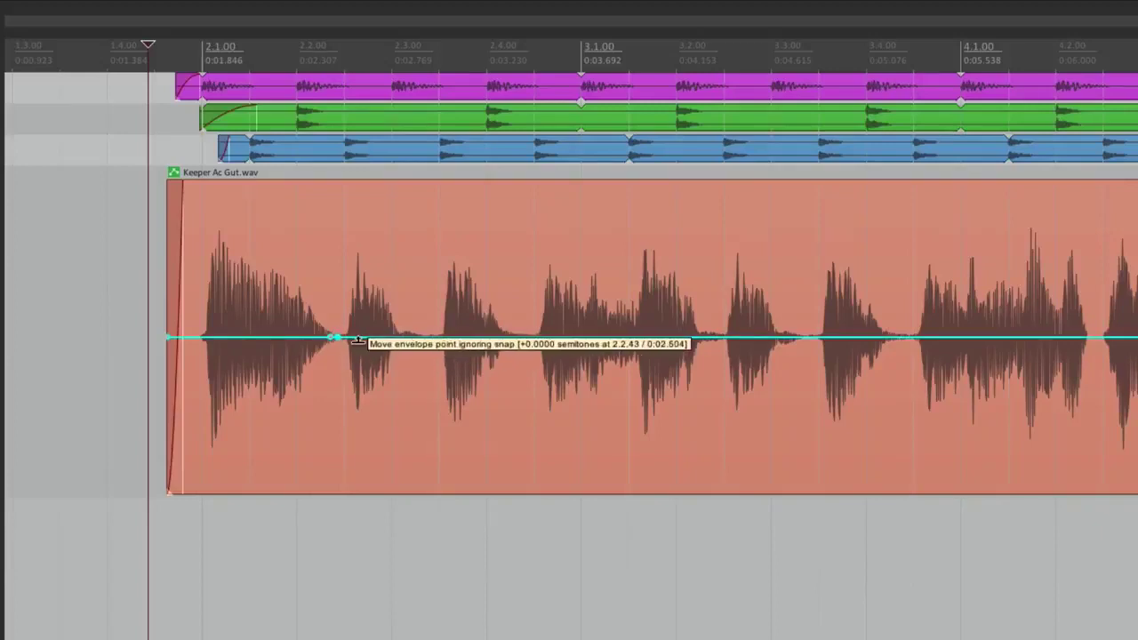
left_click(416, 335, "shift")
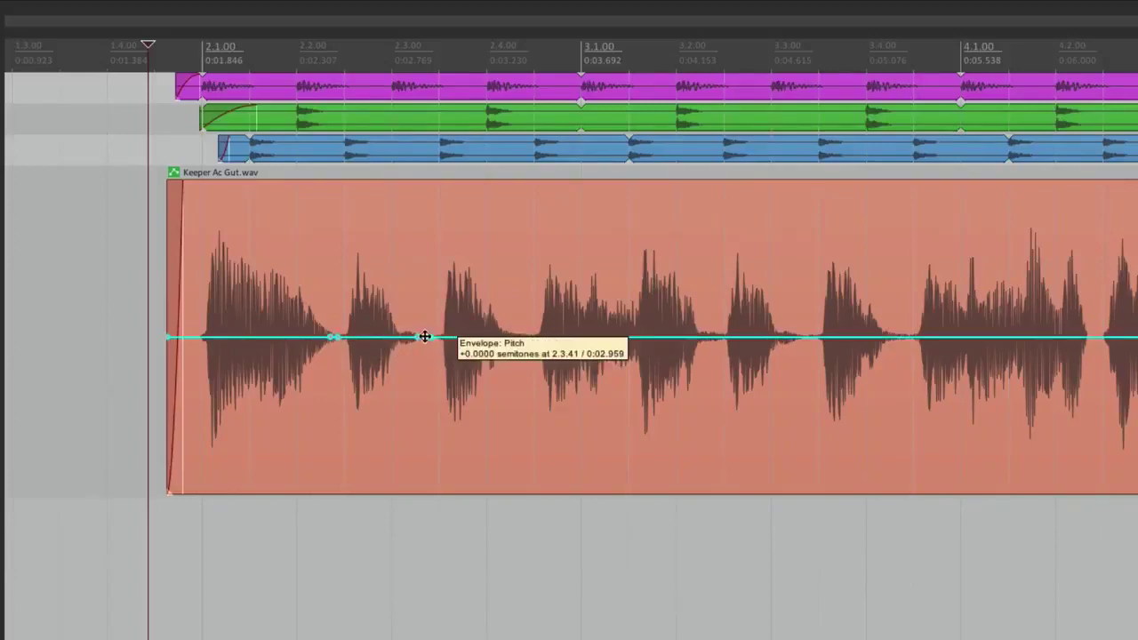
left_click_drag(368, 336, 371, 439)
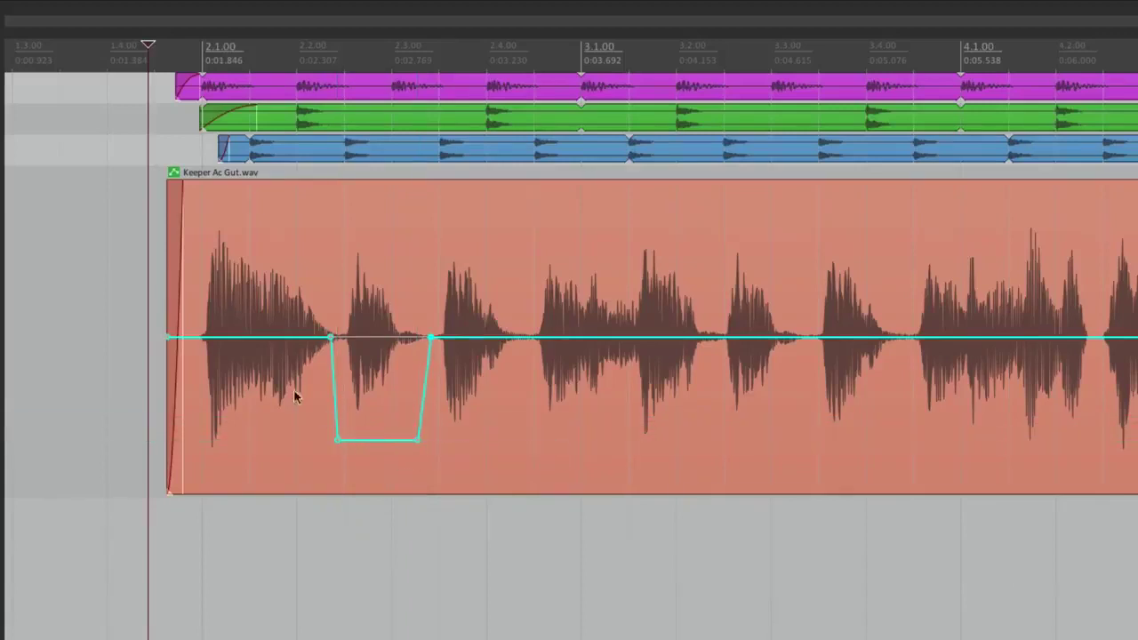
left_click(132, 344)
key("space")
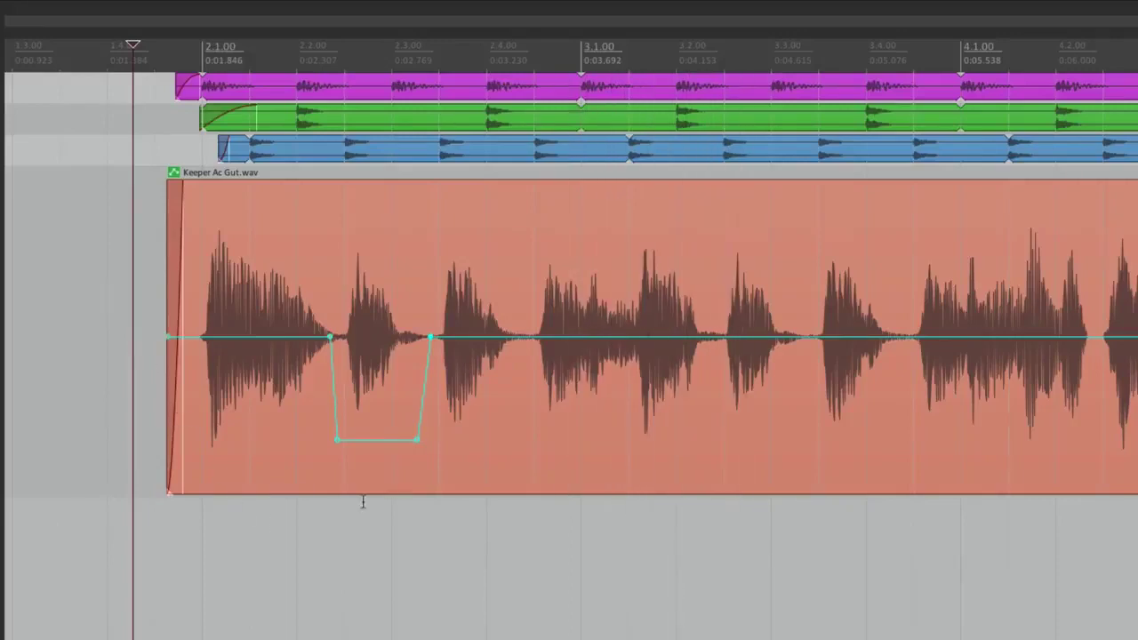
- Raise the second note's Pitch envelope section above the centre line and play it back
left_click_drag(381, 437, 370, 198)
left_click(137, 339)
key("space")
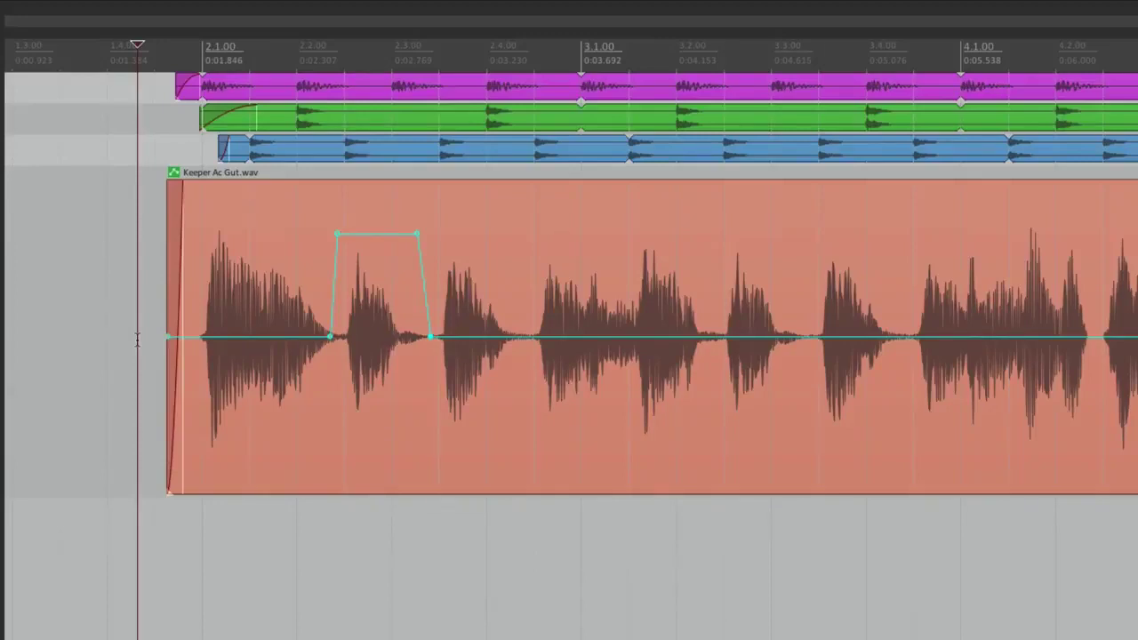
- Replace the Pitch envelope on the Keeper Ac Gut.wav item with a take volume envelope
left_click(286, 314)
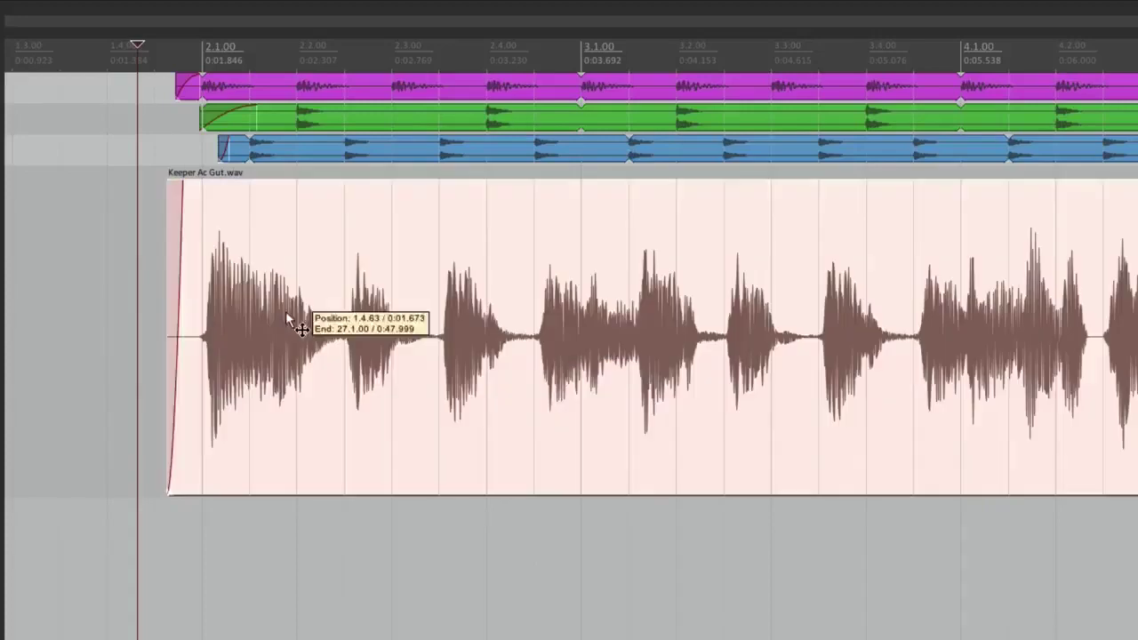
right_click(287, 314)
mouse_move(308, 406)
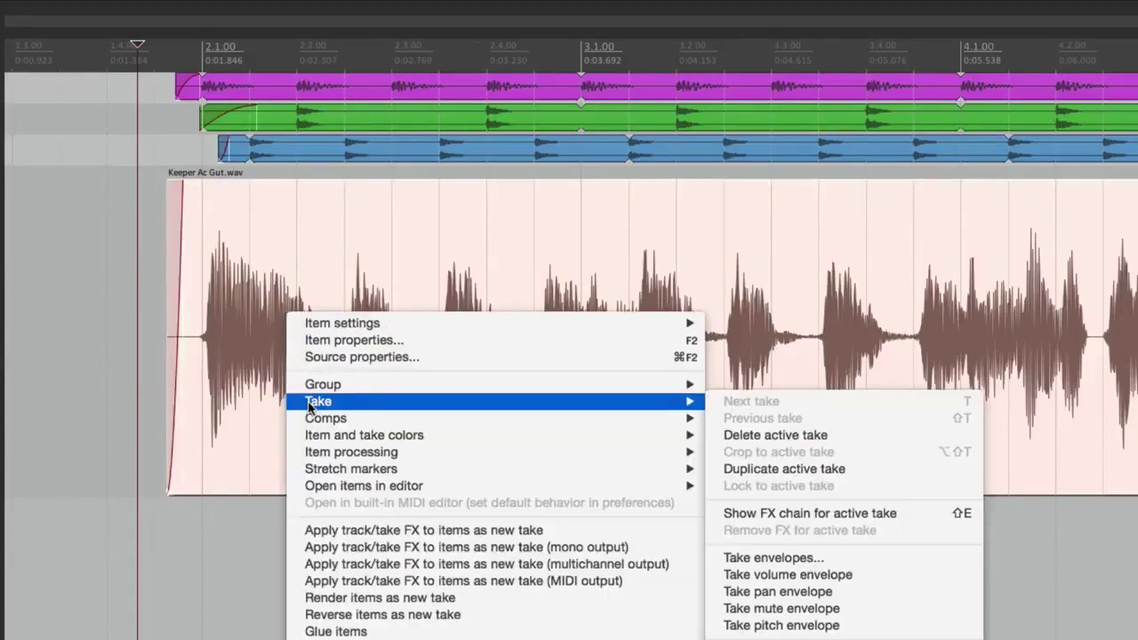
left_click(729, 576)
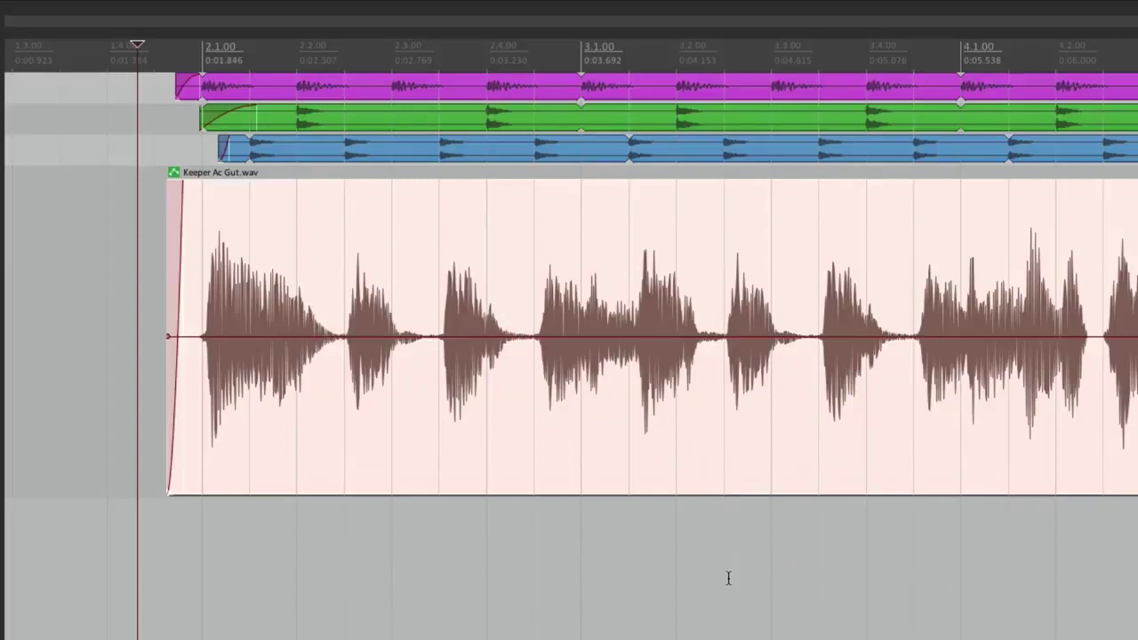
- Add four Volume take envelope points around the second note, from about 2.2.40 to 2.3.40, and raise the section between them
left_click(103, 388)
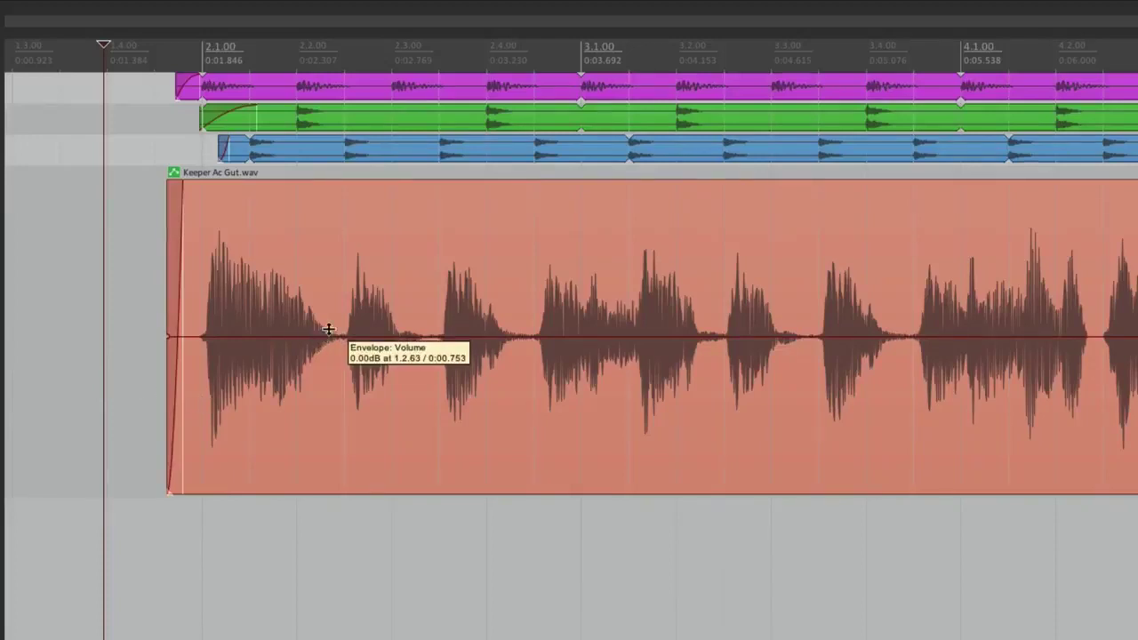
scroll(382, 356, "up", 3)
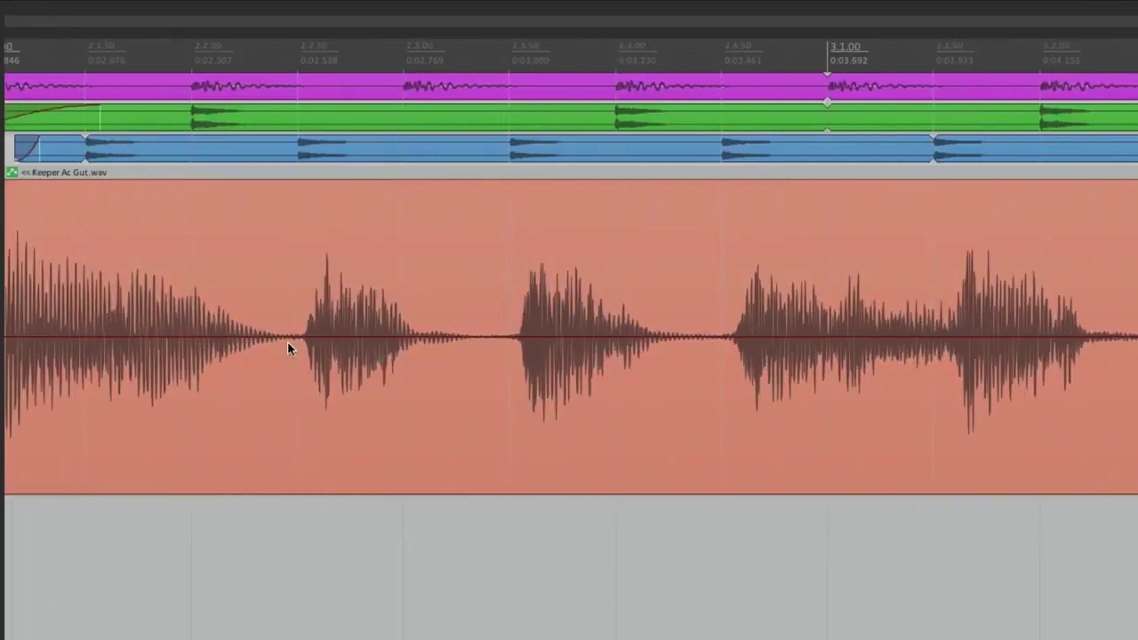
left_click(271, 336, "shift")
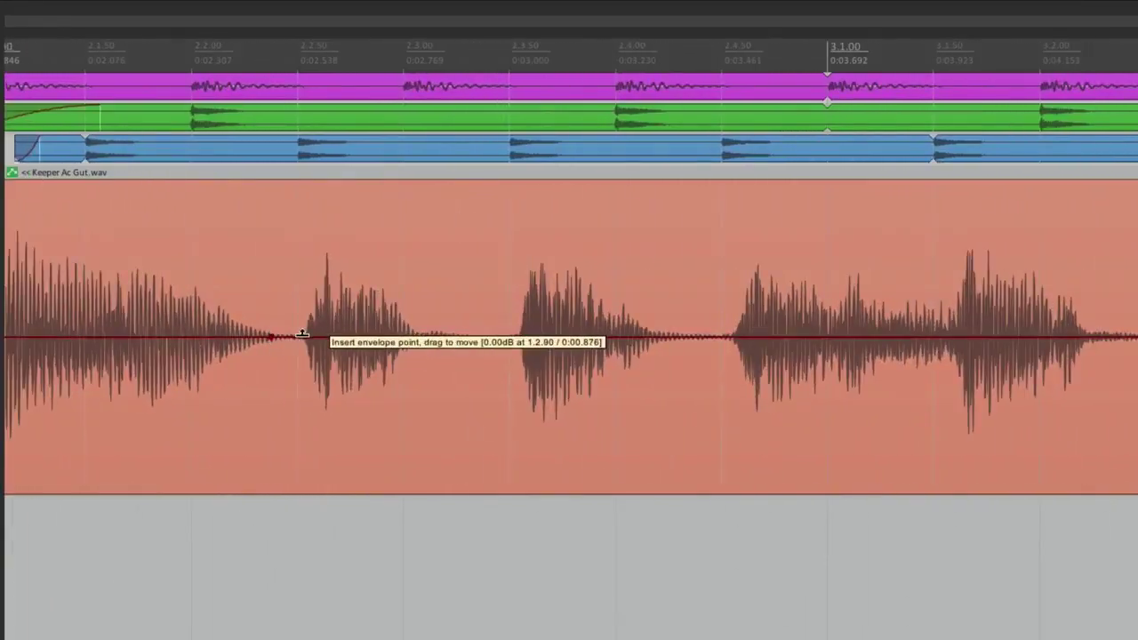
left_click(302, 336, "shift")
left_click(451, 336, "shift")
left_click(485, 337, "shift")
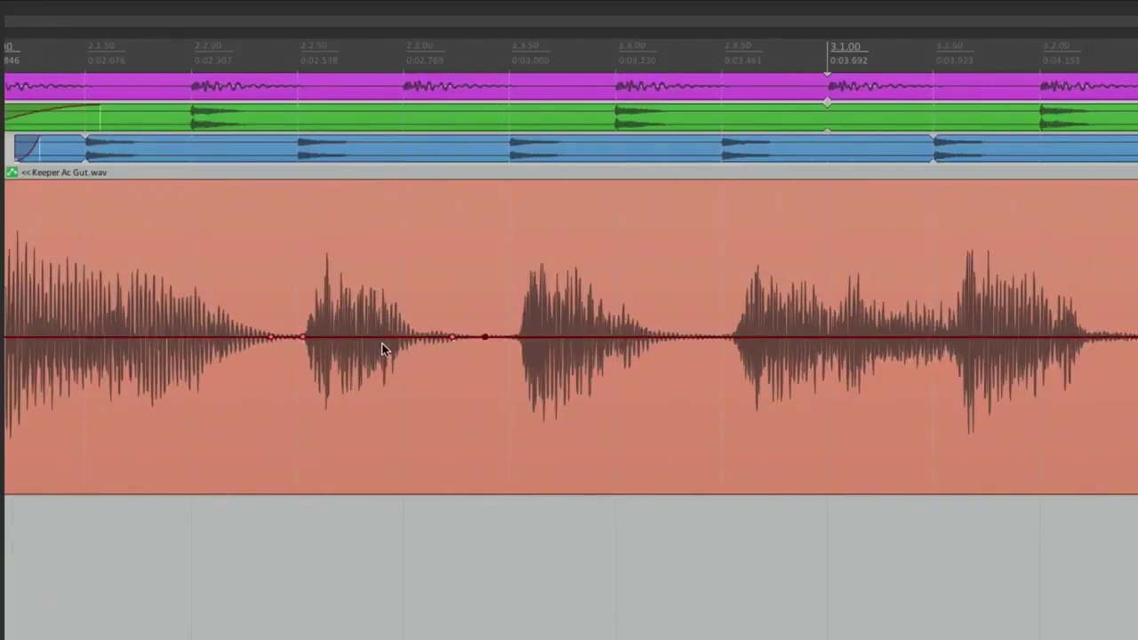
left_click_drag(374, 338, 356, 268)
- Add Volume envelope points around the third note, up to about 2.4.50, raise that section and play it back
scroll(368, 305, "down", 3)
left_click(462, 337)
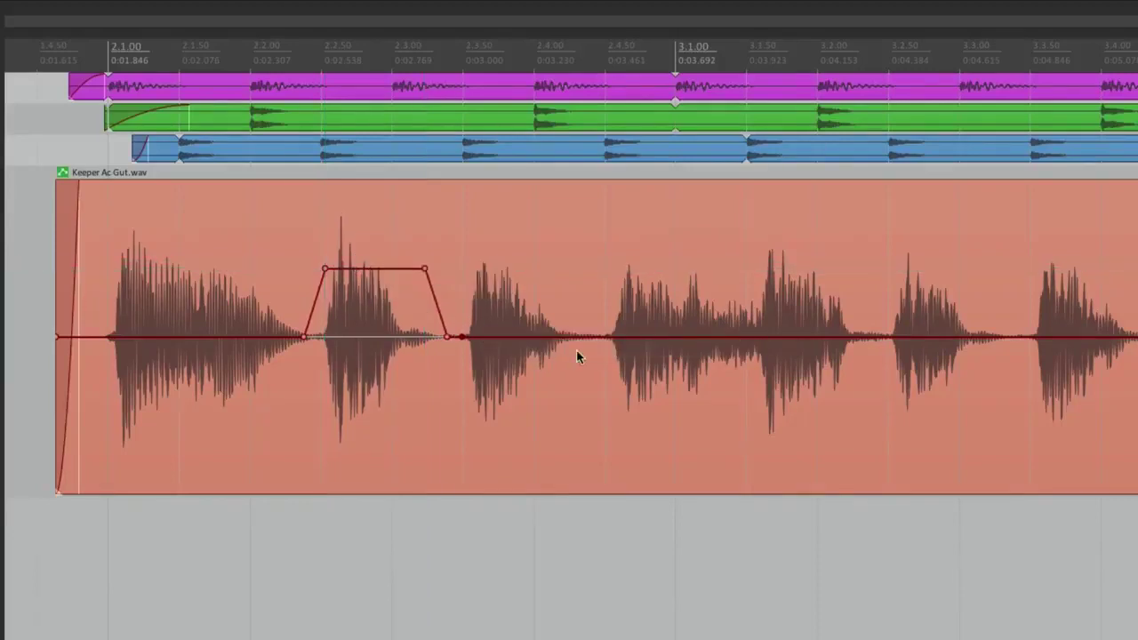
left_click(599, 337)
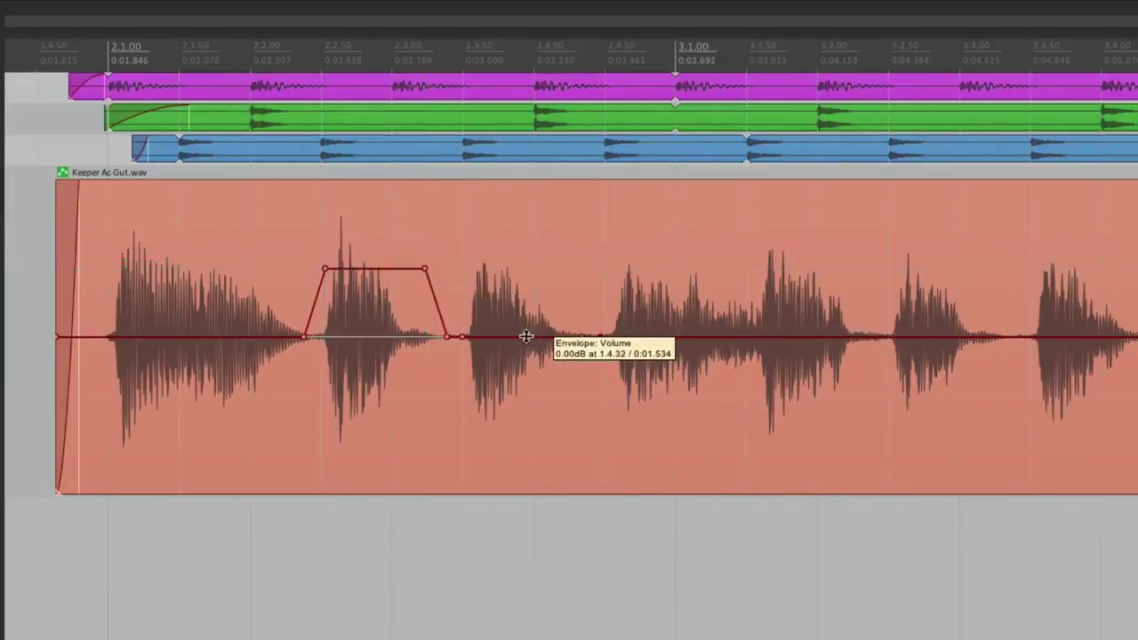
left_click_drag(525, 334, 522, 289)
left_click(44, 327)
key("space")
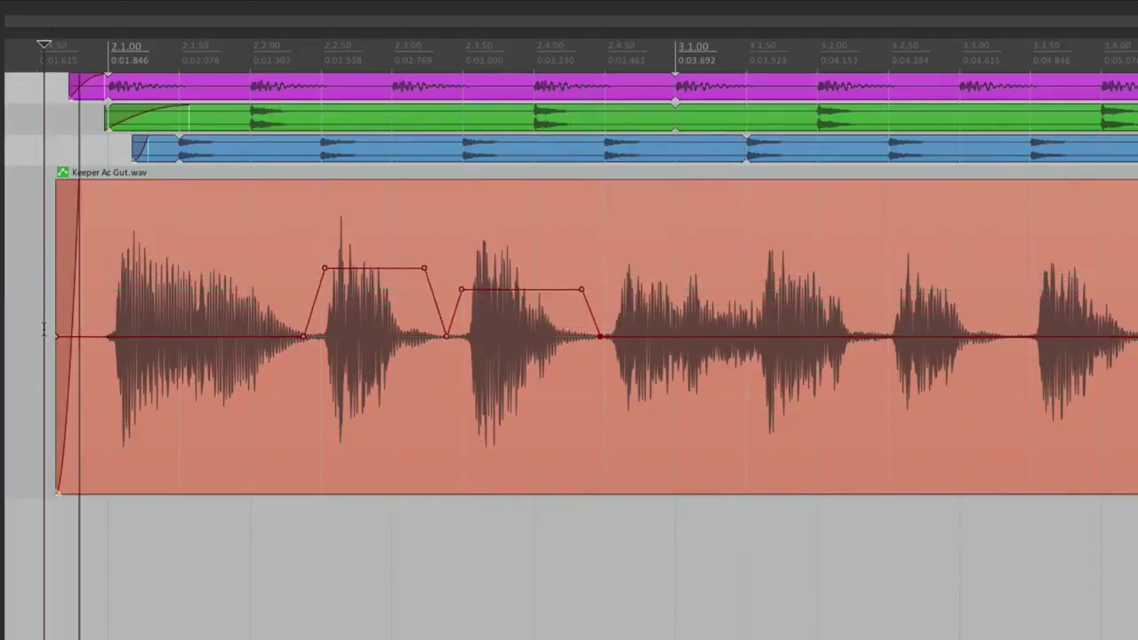
key("space")
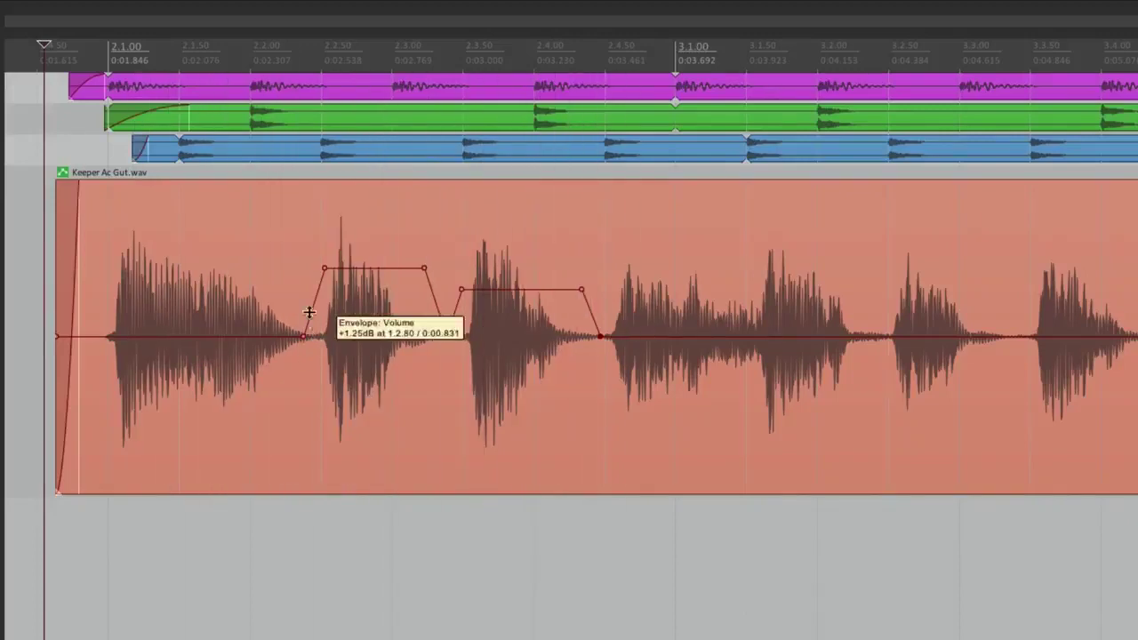
- Lower the raised Volume envelope sections on the second and third notes slightly and play them back
left_click_drag(361, 271, 360, 282)
left_click_drag(516, 287, 515, 293)
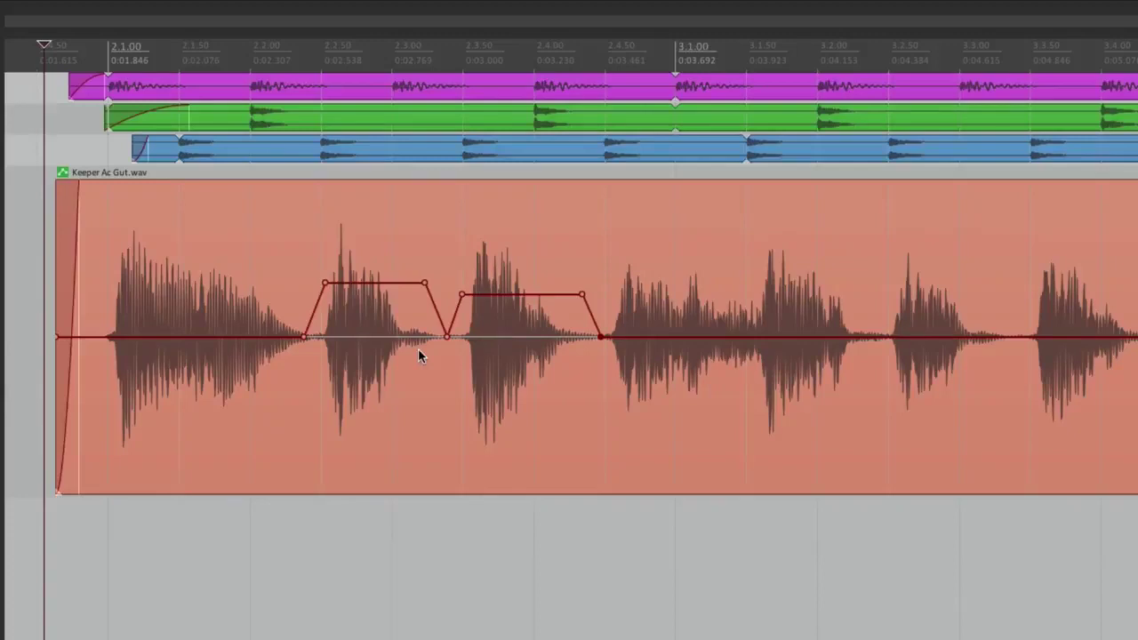
key("space")
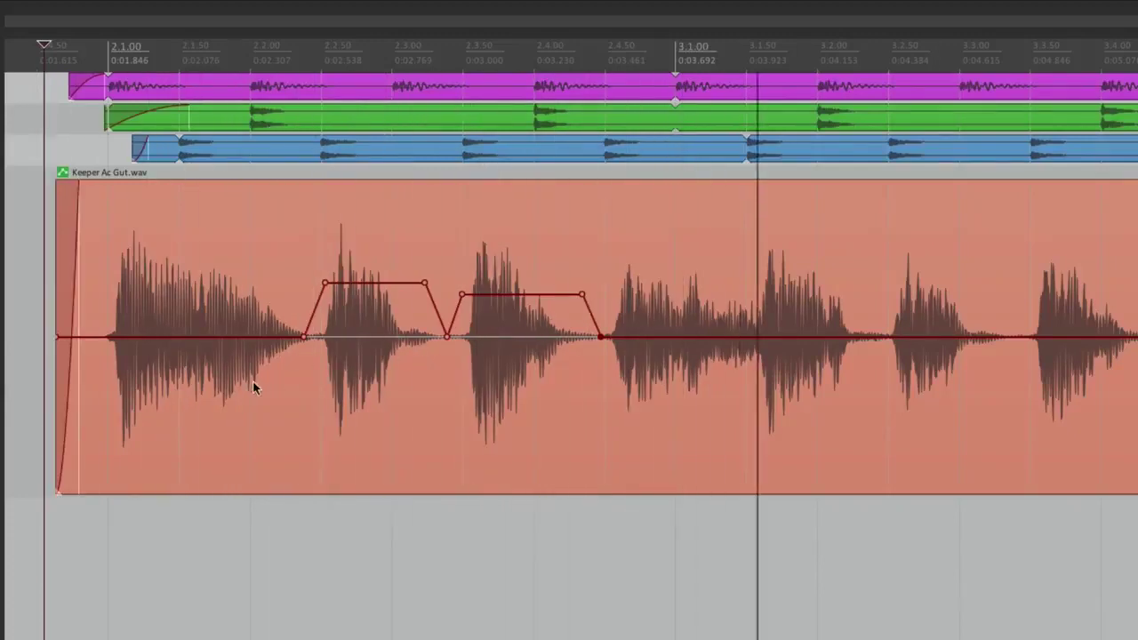
key("space")
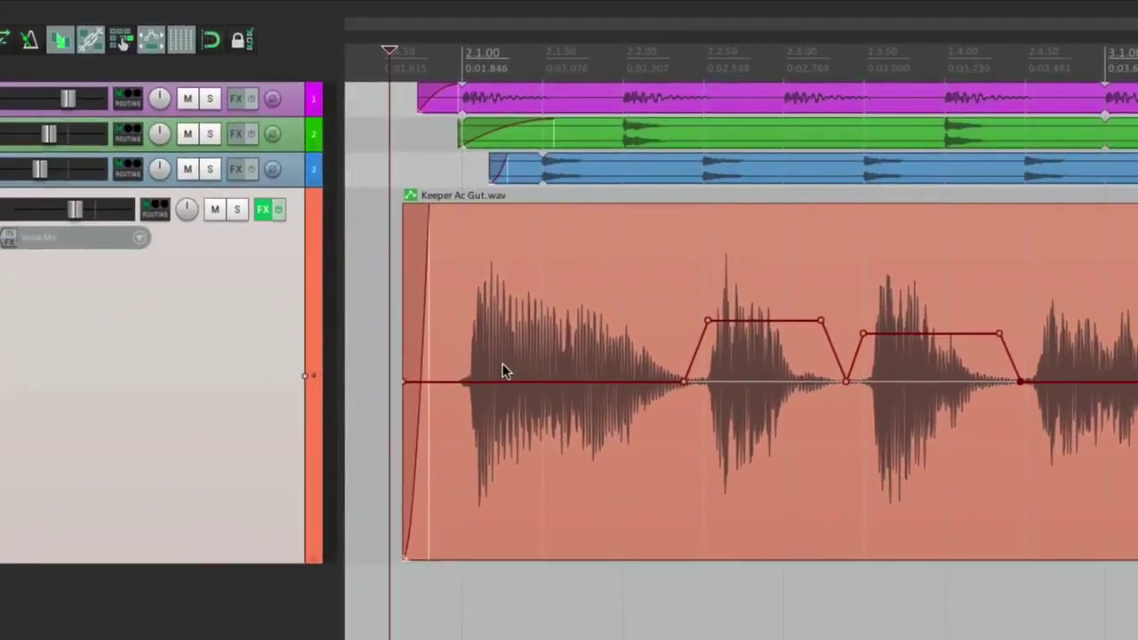
- Add Volume envelope points around the first note and pull the point at its attack, about 2.1.00, moderately below the centre line
left_click(445, 381)
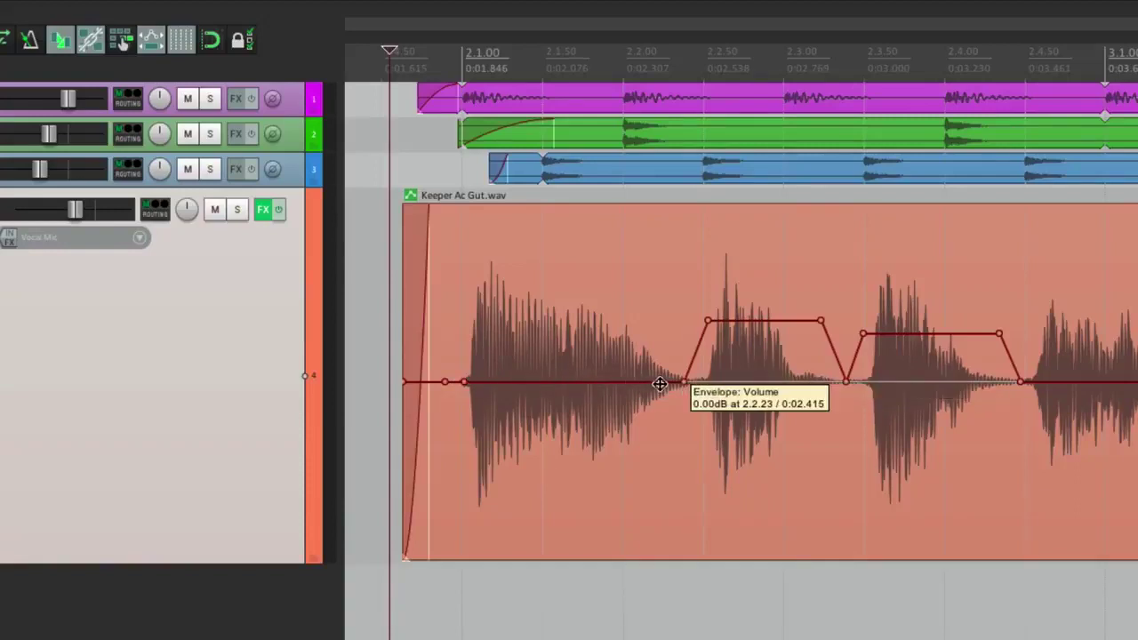
left_click(565, 381)
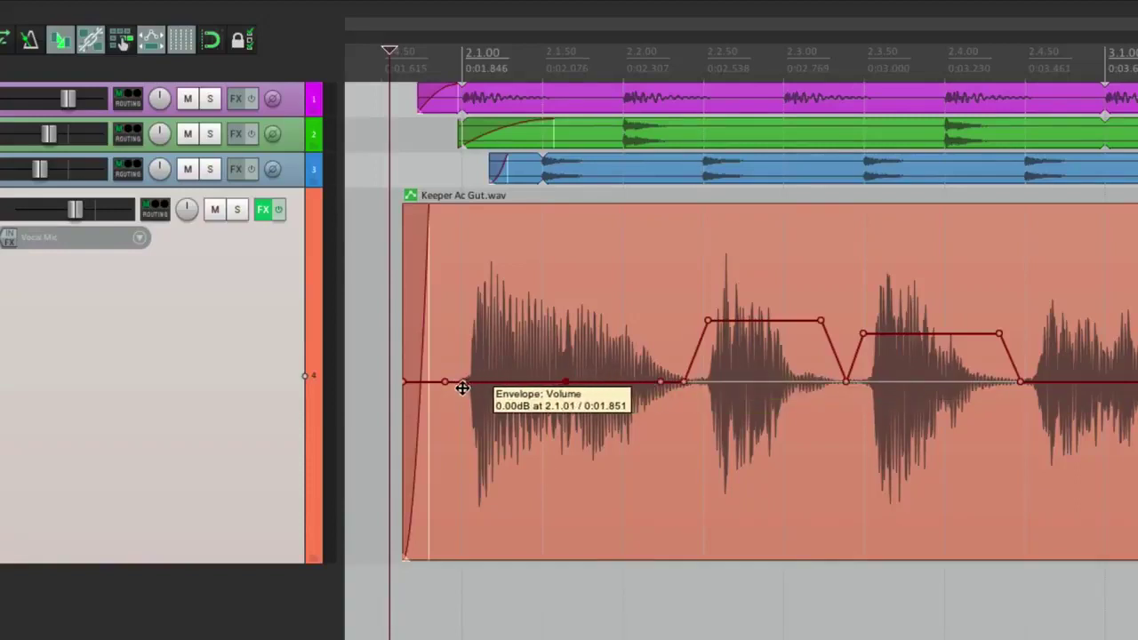
left_click_drag(463, 382, 465, 511)
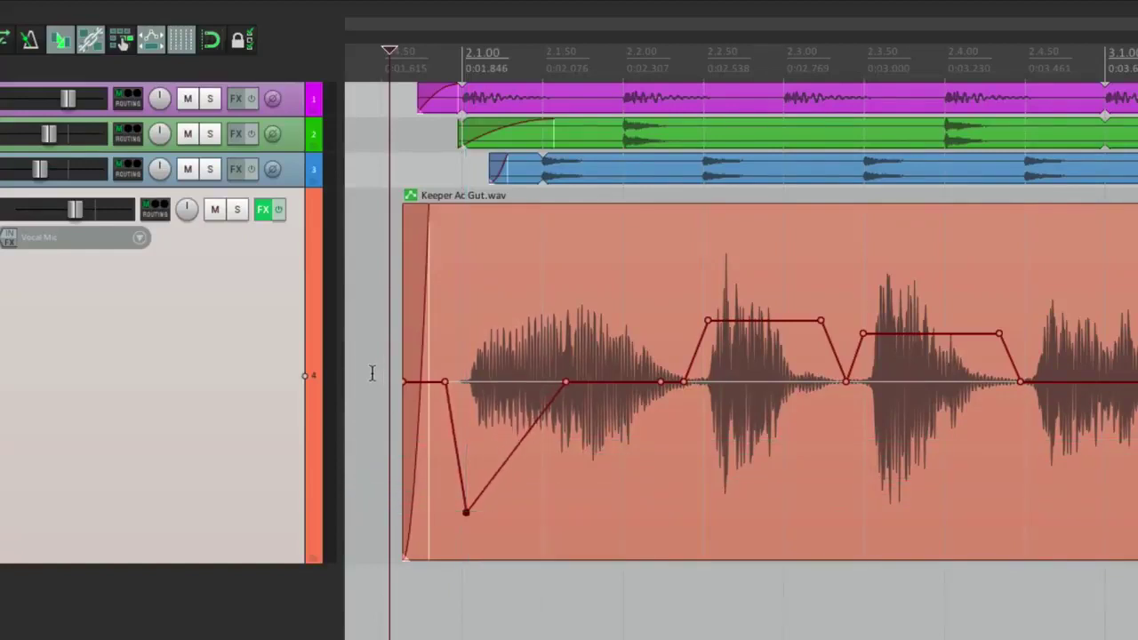
left_click(371, 374)
key("space")
mouse_move(468, 510)
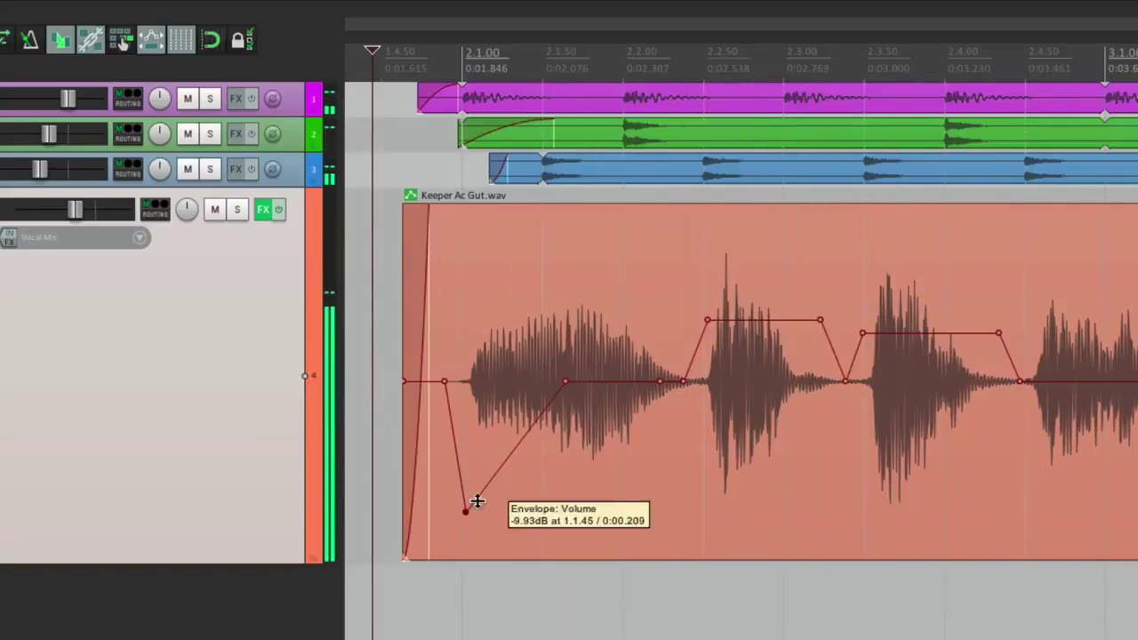
left_click_drag(468, 513, 465, 484)
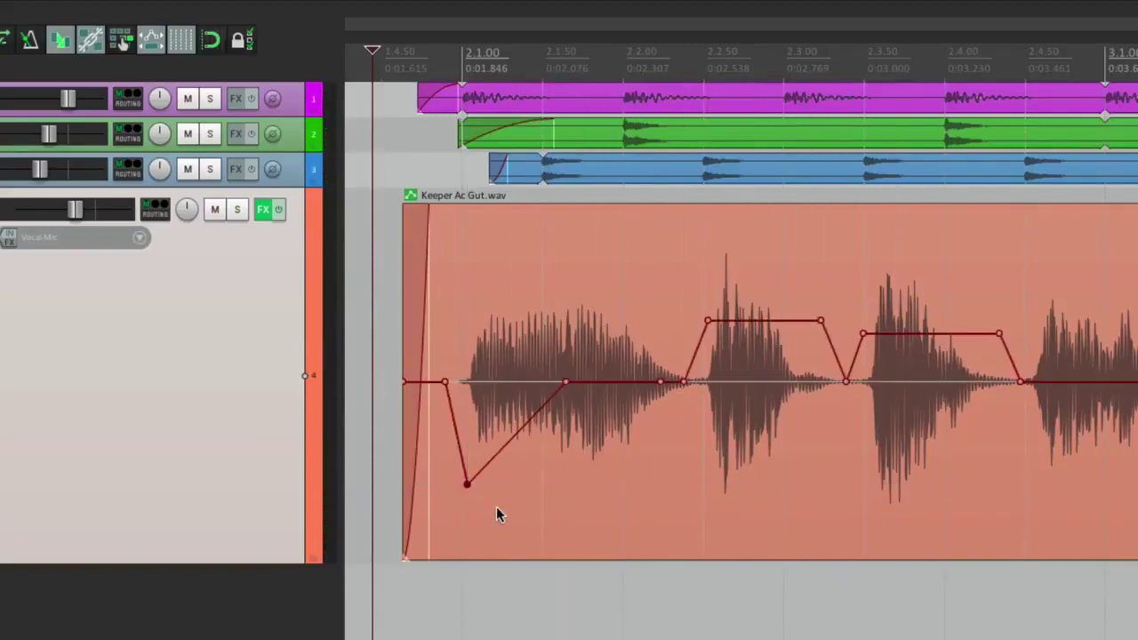
- Compare playback with and without the first note's attack reduction by undoing and redoing the envelope change
key("space")
key("ctrl+z")
key("space")
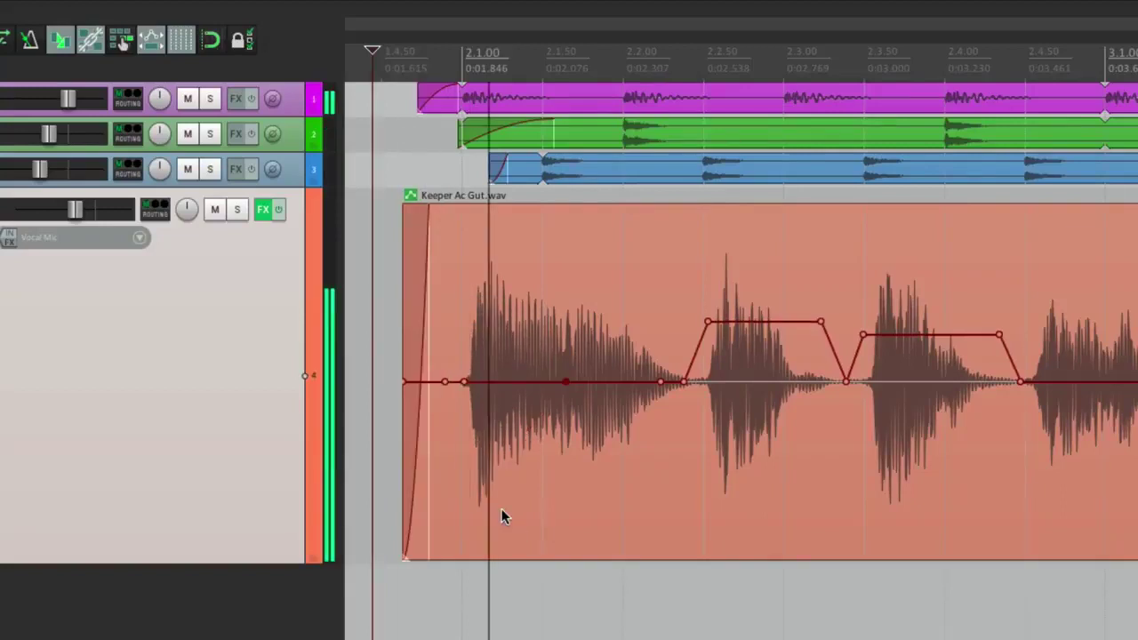
key("space")
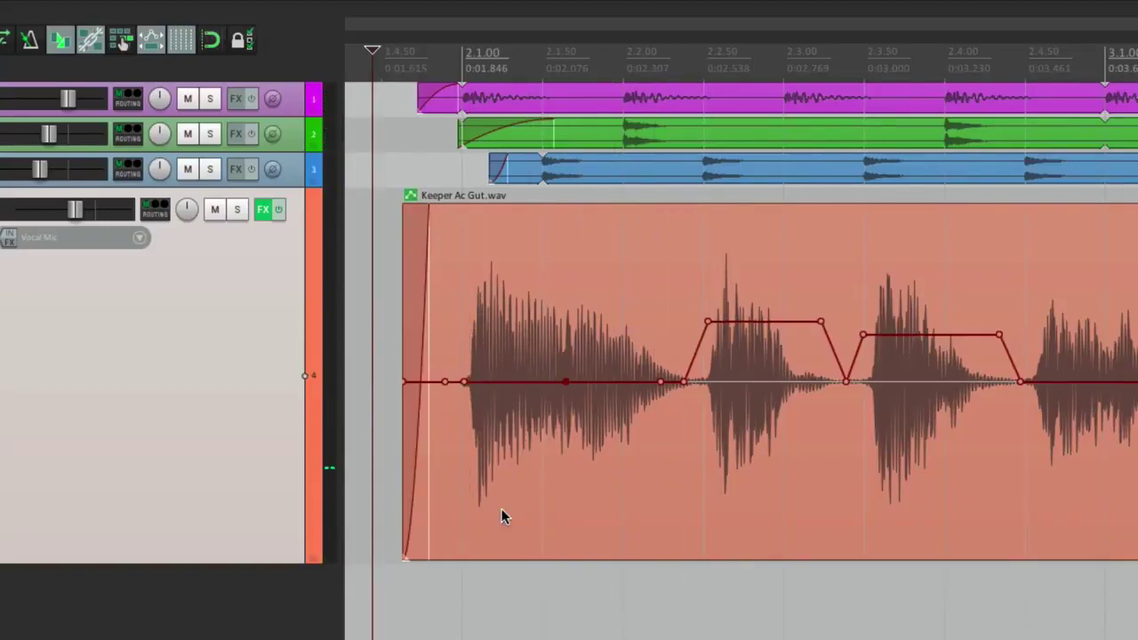
key("ctrl+shift+z")
key("space")
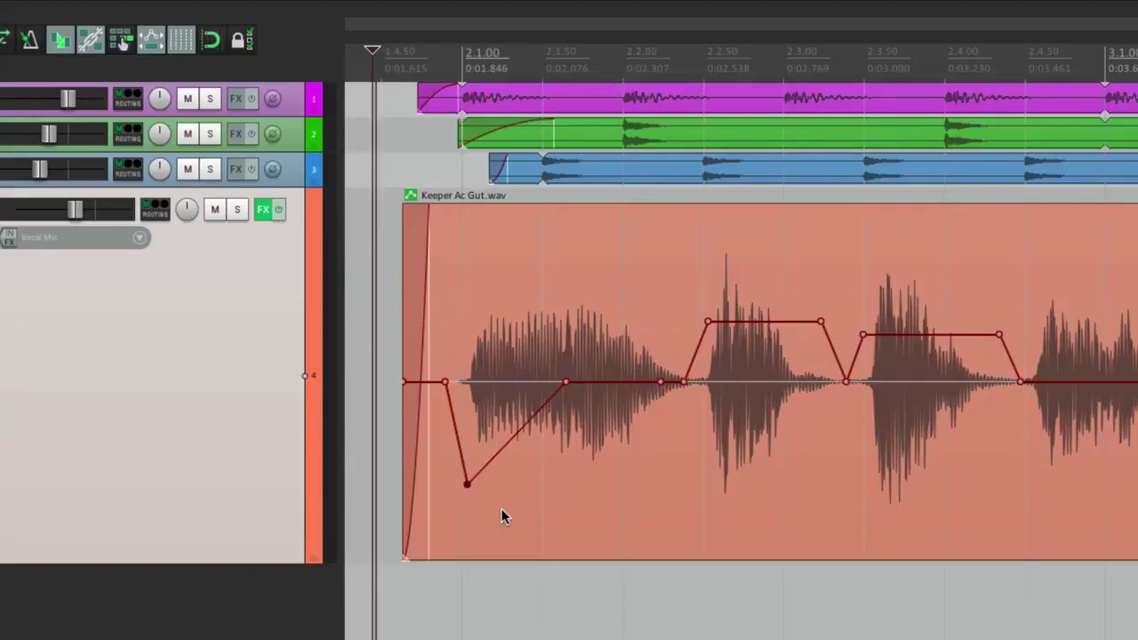
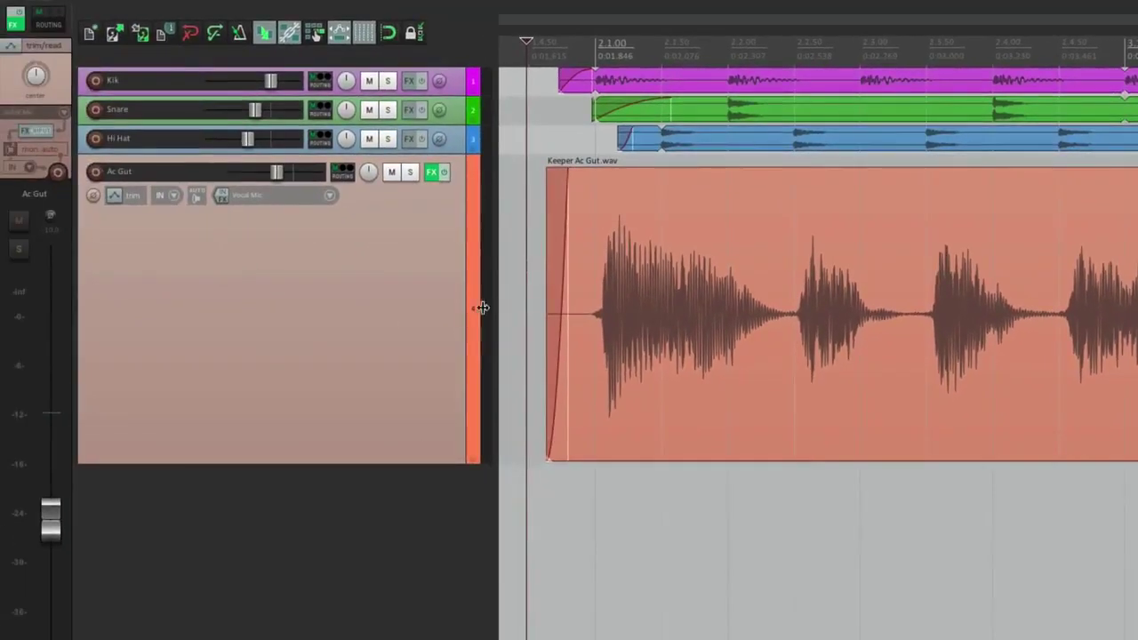
- Insert a new track, enlarge its height and move it above the Kik track
double_click(384, 508)
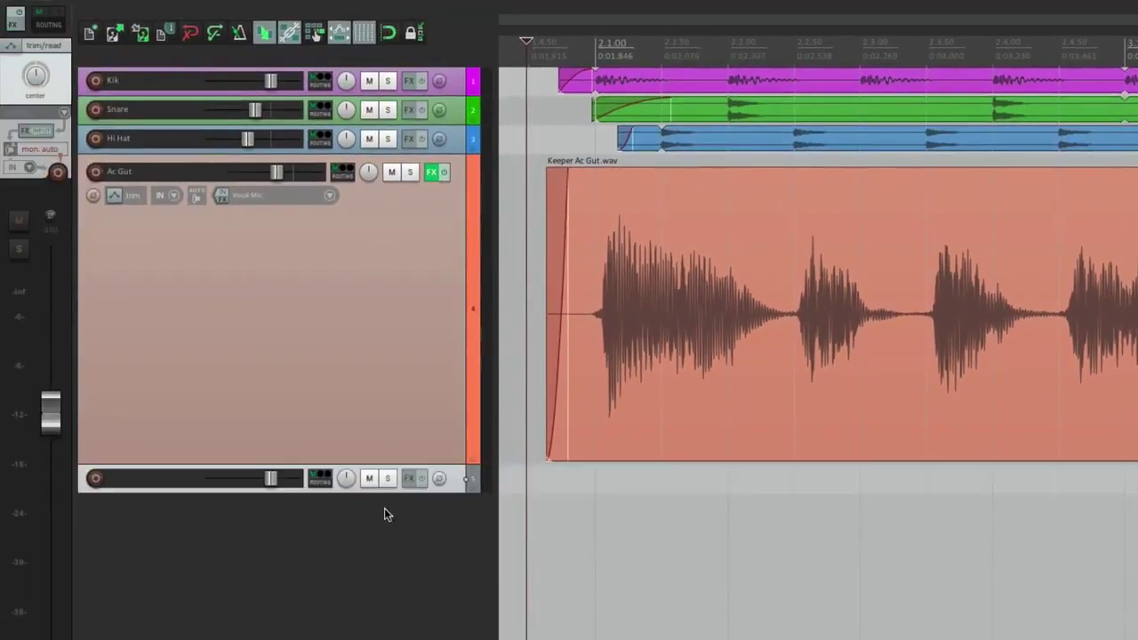
left_click_drag(392, 491, 388, 584)
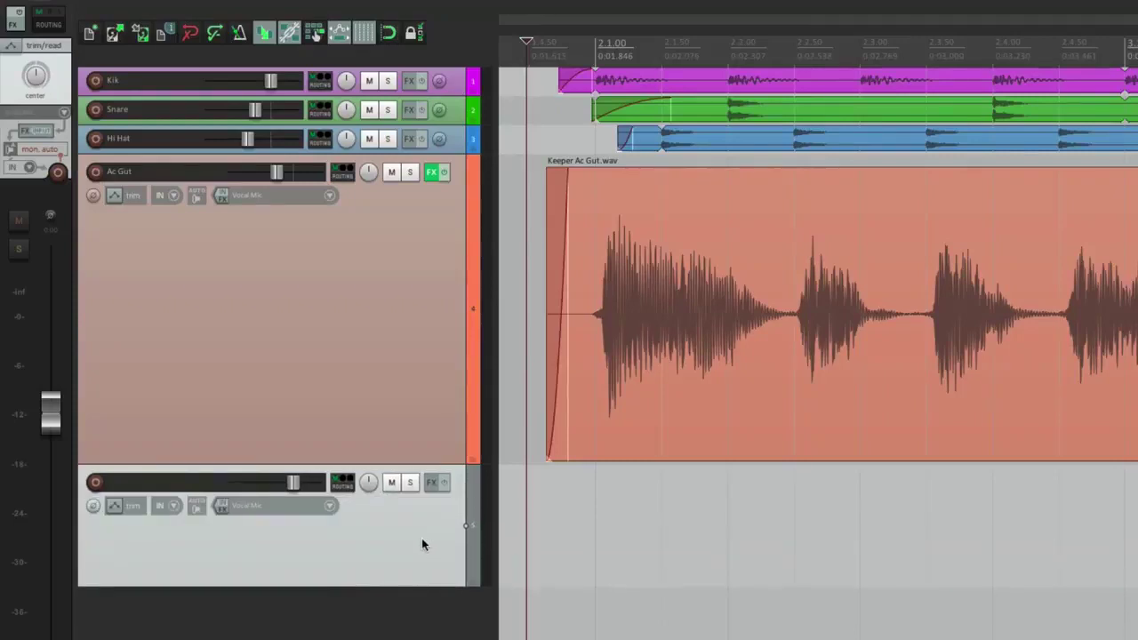
left_click_drag(429, 106, 422, 77)
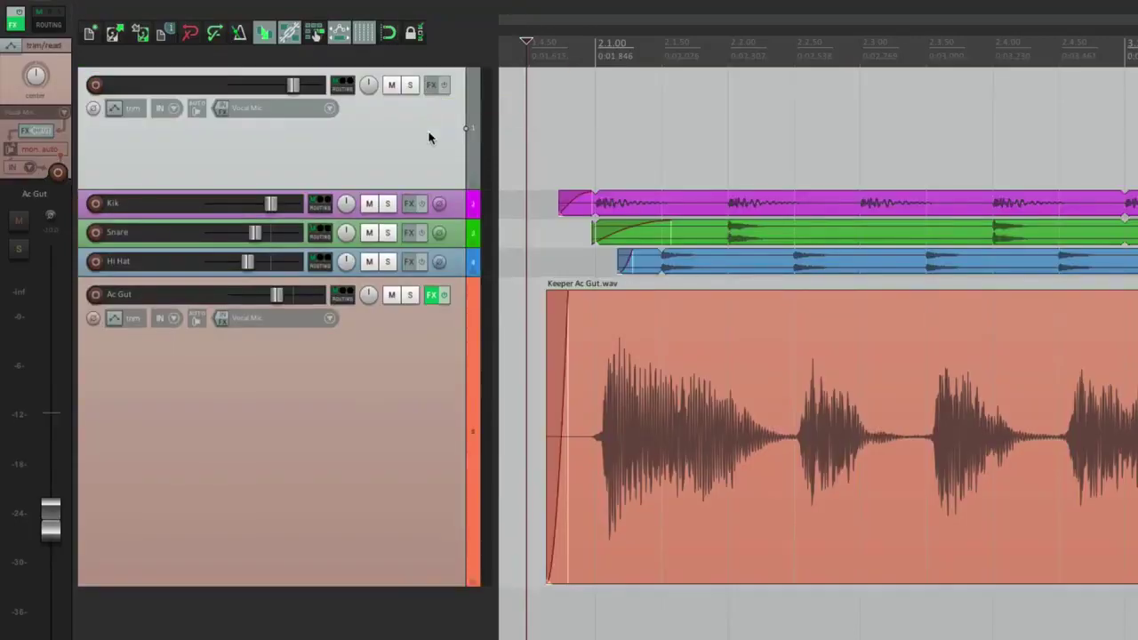
left_click(428, 137)
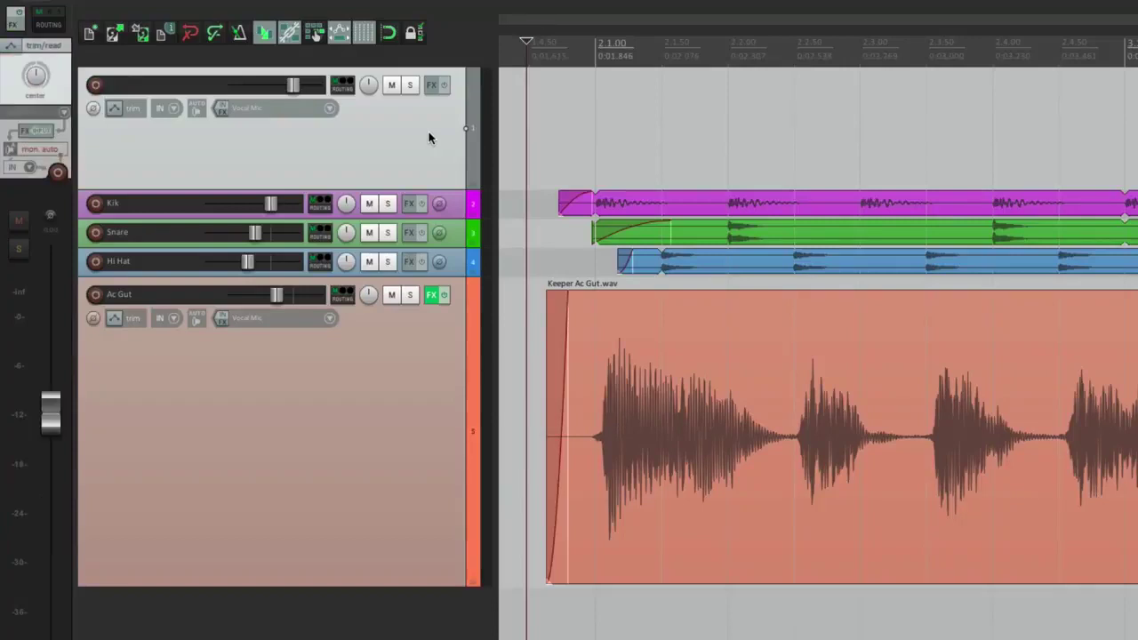
- Make the new track master in Group 1 and set Kik, Snare, Hi Hat and Ac Gut as its slaves
key("super+g")
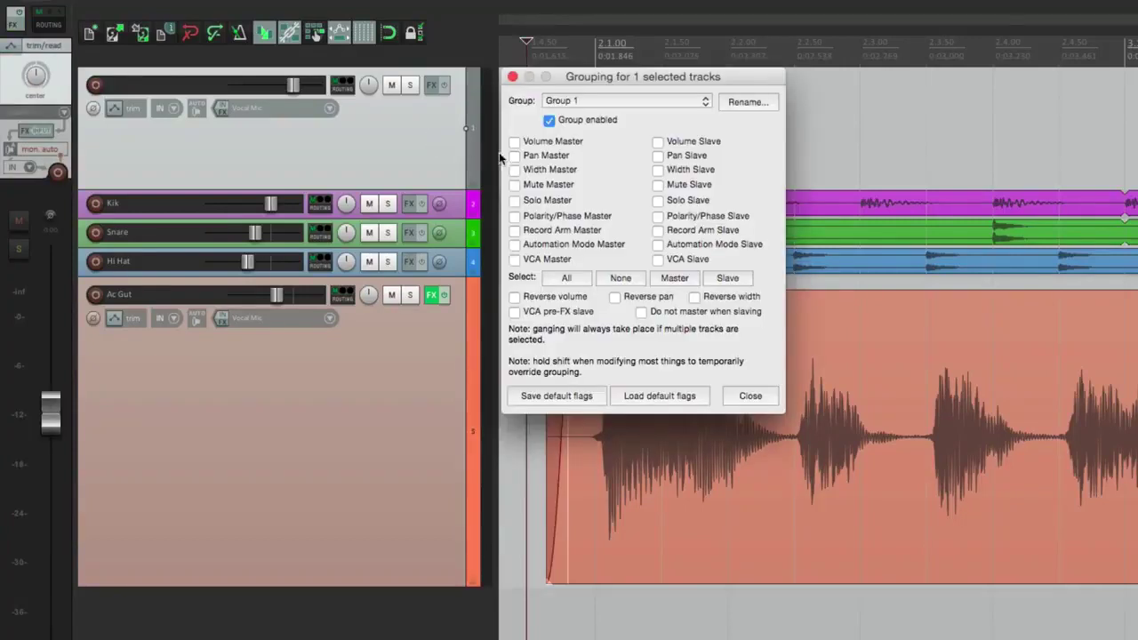
left_click(662, 282)
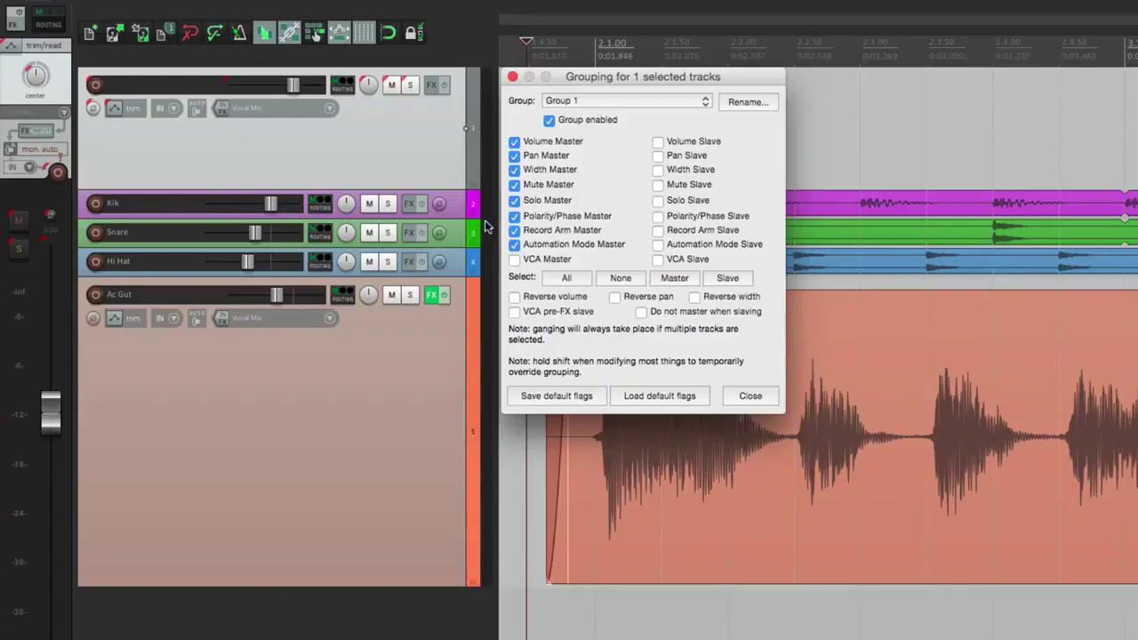
left_click_drag(460, 210, 456, 383)
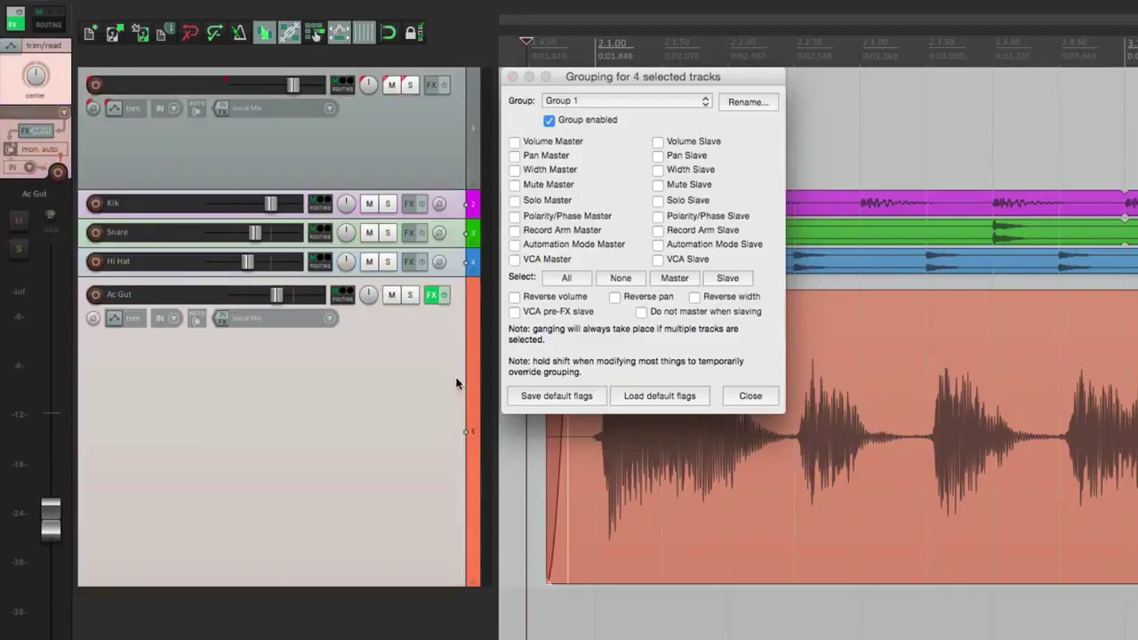
left_click(724, 279)
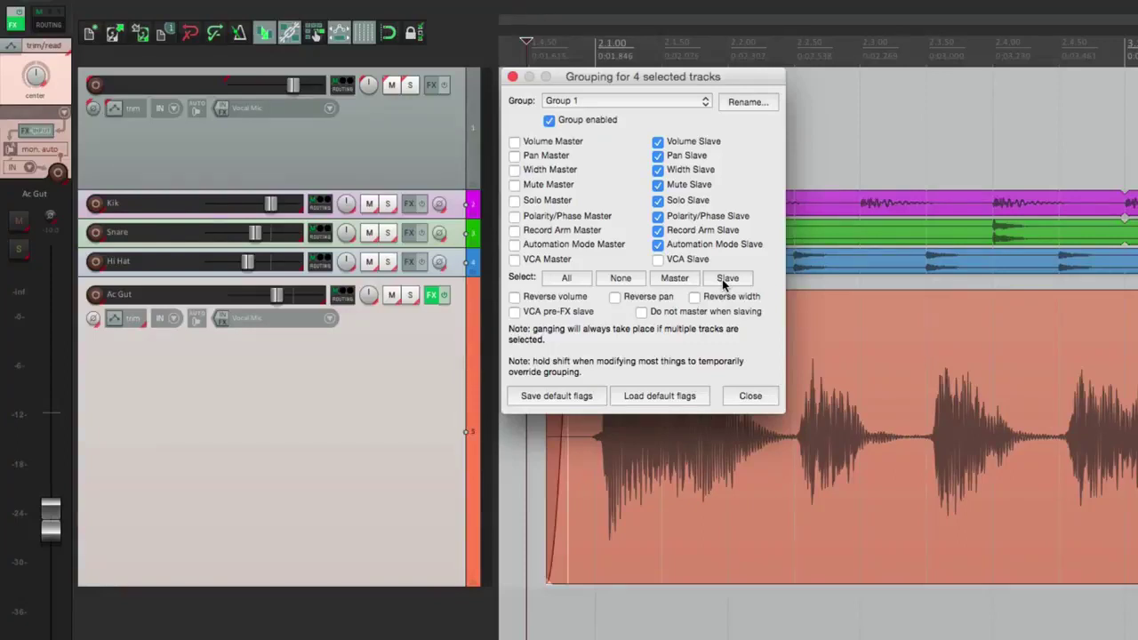
left_click(750, 396)
- Select the new master track and try its volume fader
left_click(535, 377)
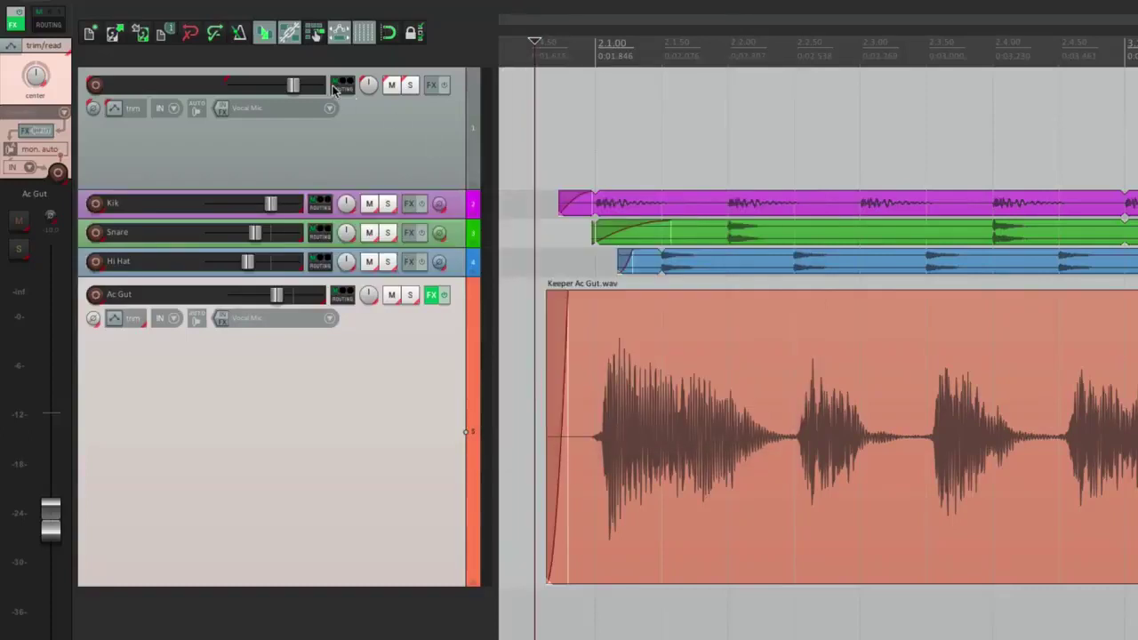
left_click(310, 132)
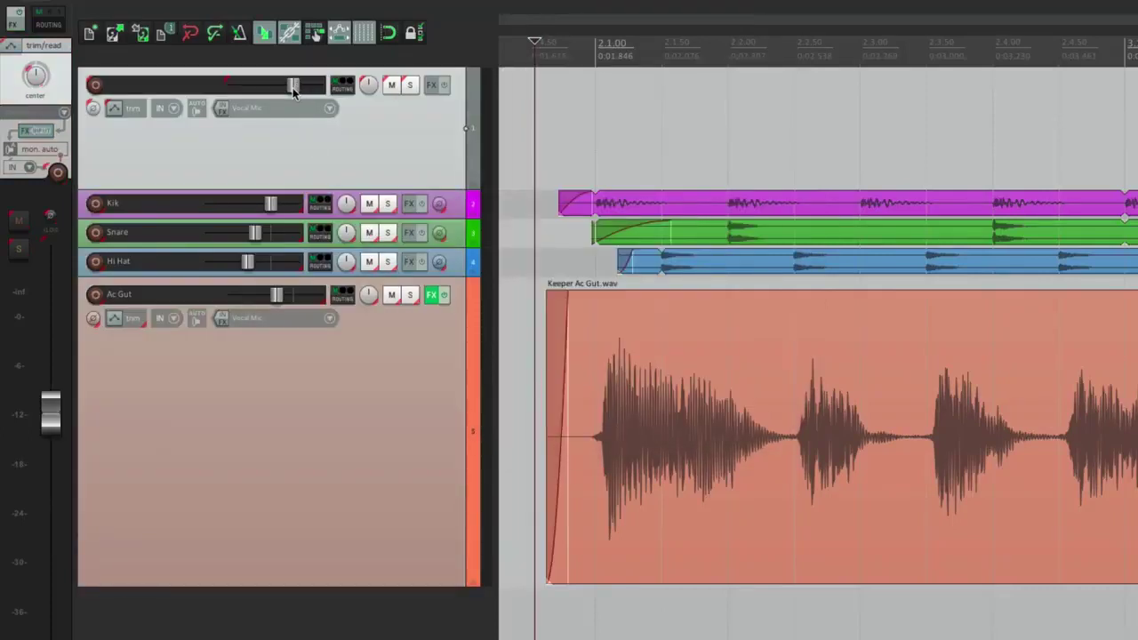
mouse_move(296, 86)
left_mouse_down()
mouse_move(247, 90)
mouse_move(293, 86)
left_mouse_up()
- Show the new track's Volume envelope and draw a freehand wavy curve on it from about 1.4.80 to 2.4.40
left_click(115, 107)
left_click(507, 150)
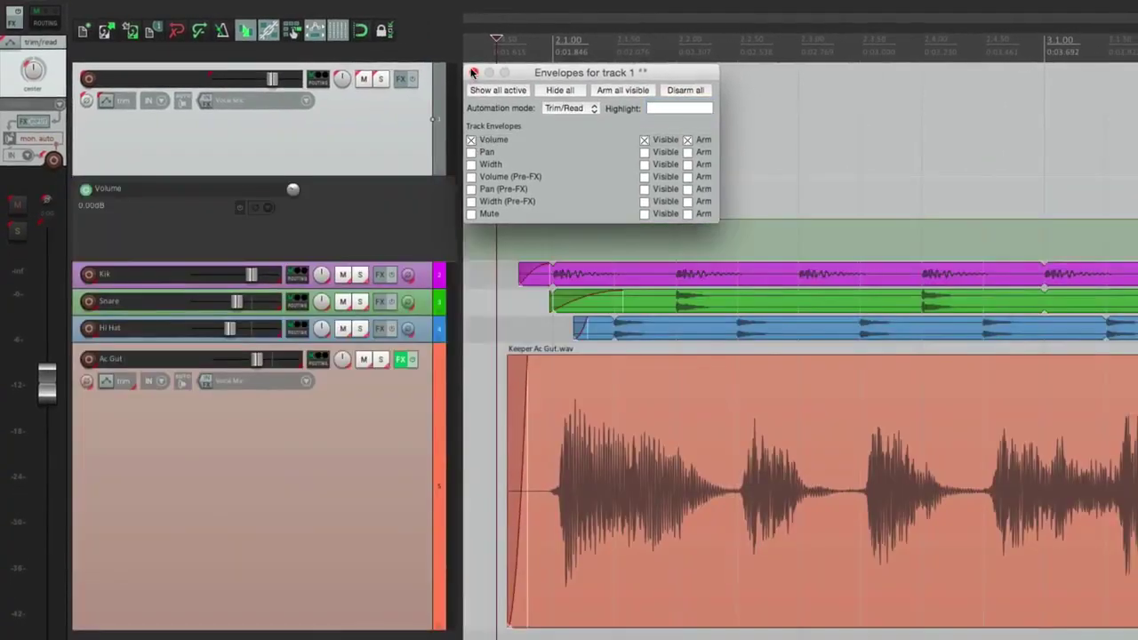
left_click(473, 72)
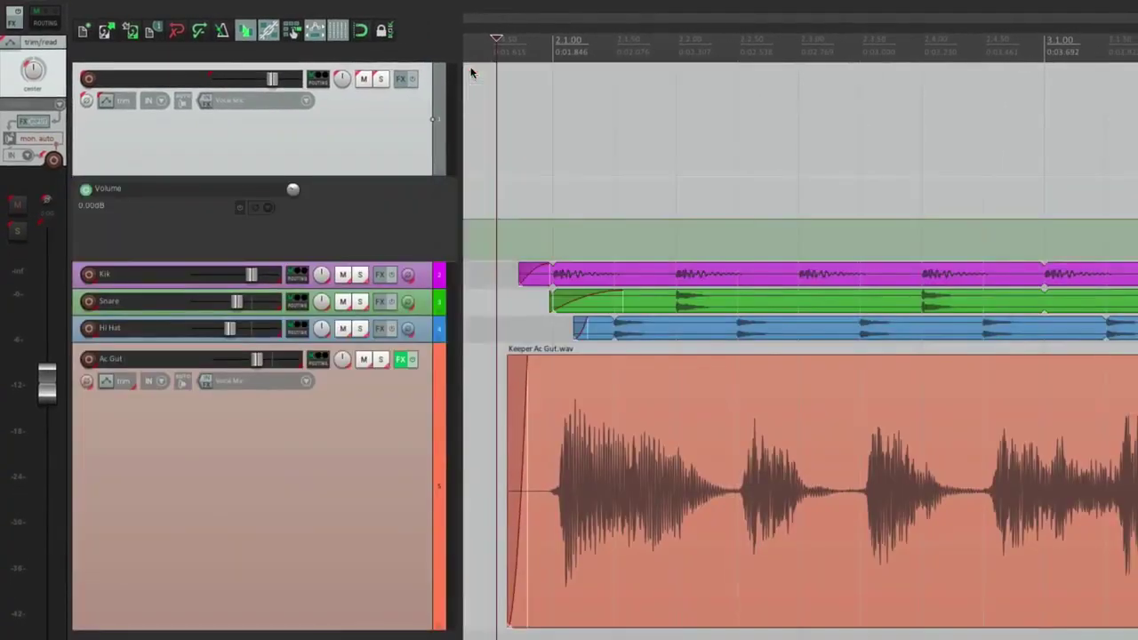
mouse_move(528, 216)
left_mouse_down()
mouse_move(602, 206)
mouse_move(669, 233)
mouse_move(784, 202)
mouse_move(894, 256)
mouse_move(969, 220)
left_mouse_up()
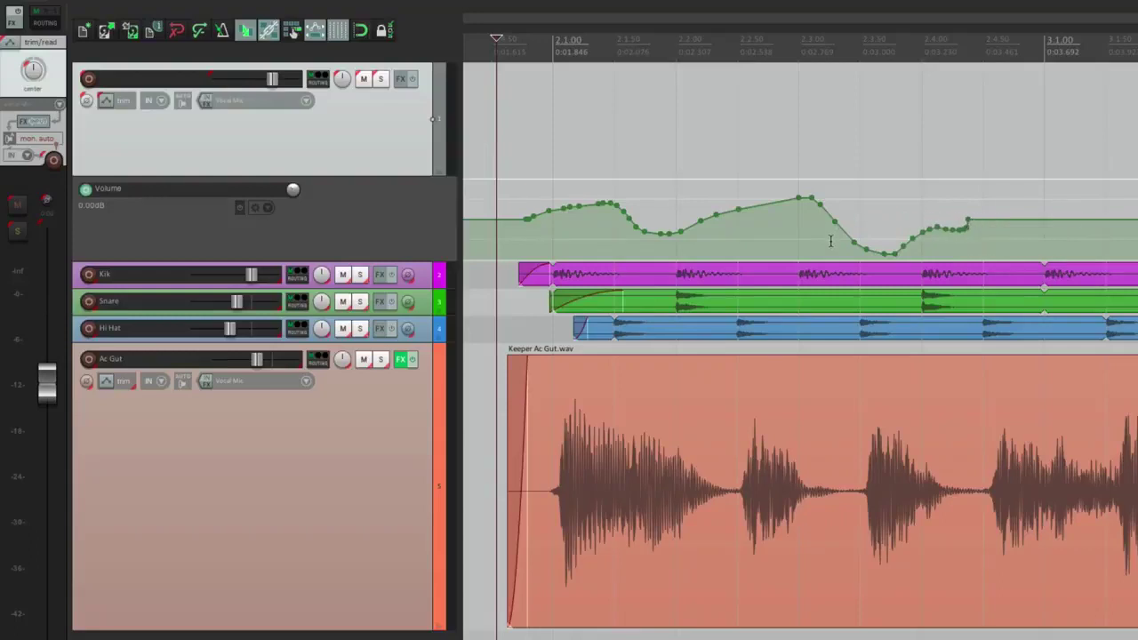
- Set the master track's automation mode to Read and play back the drawn Volume curve
left_click(107, 100)
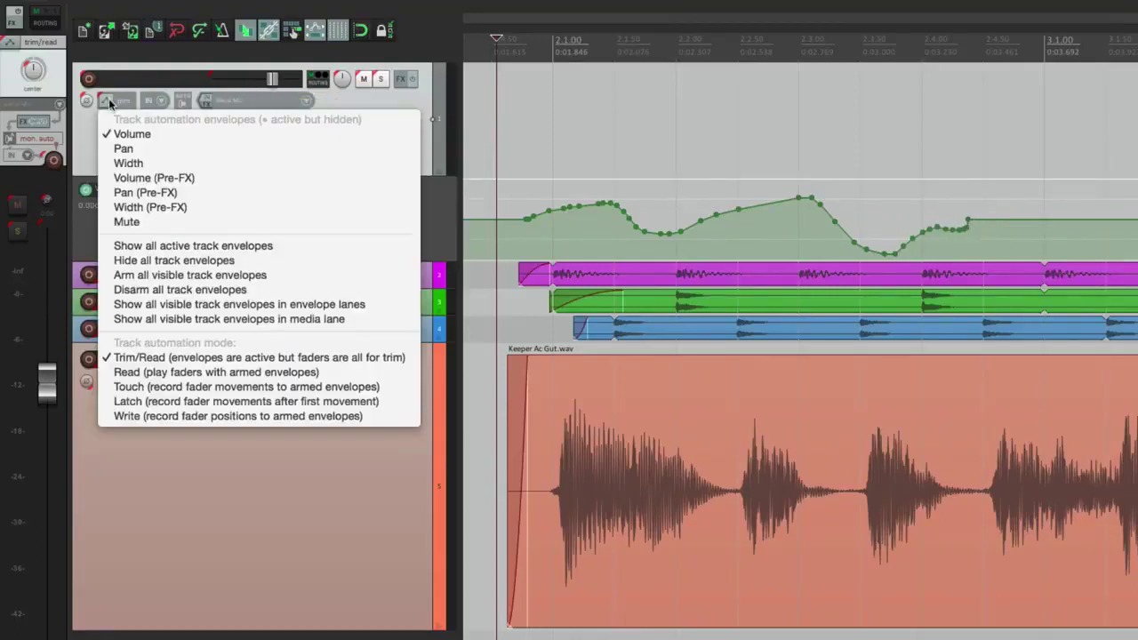
left_click(109, 373)
key("space")
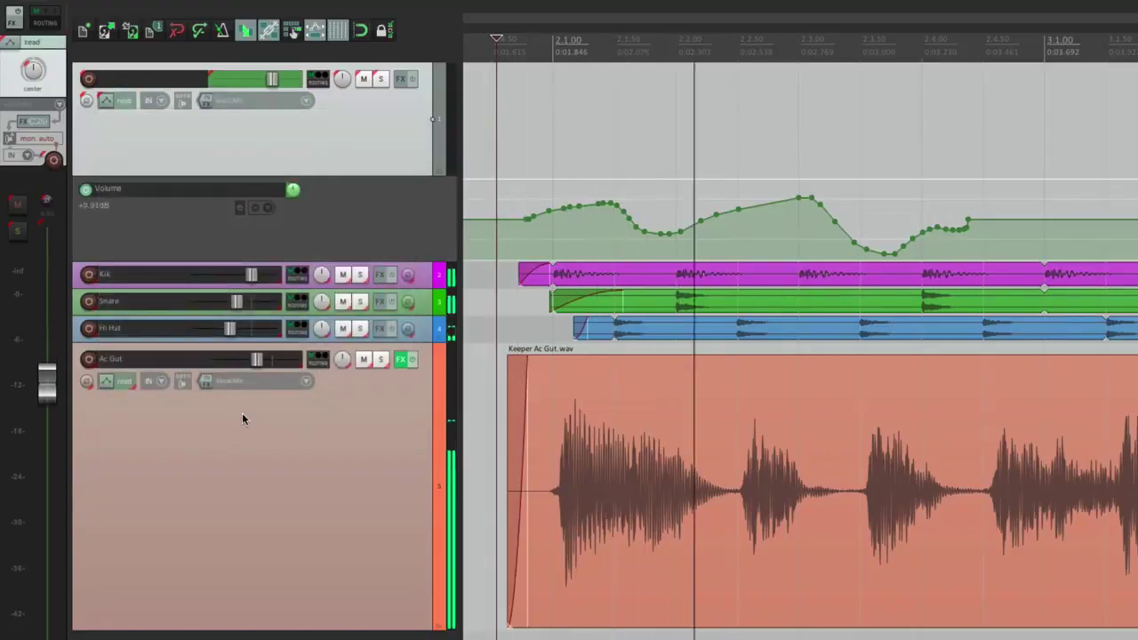
- Stop playback, set the master track's automation mode to Trim/Read and clear its Volume envelope
key("space")
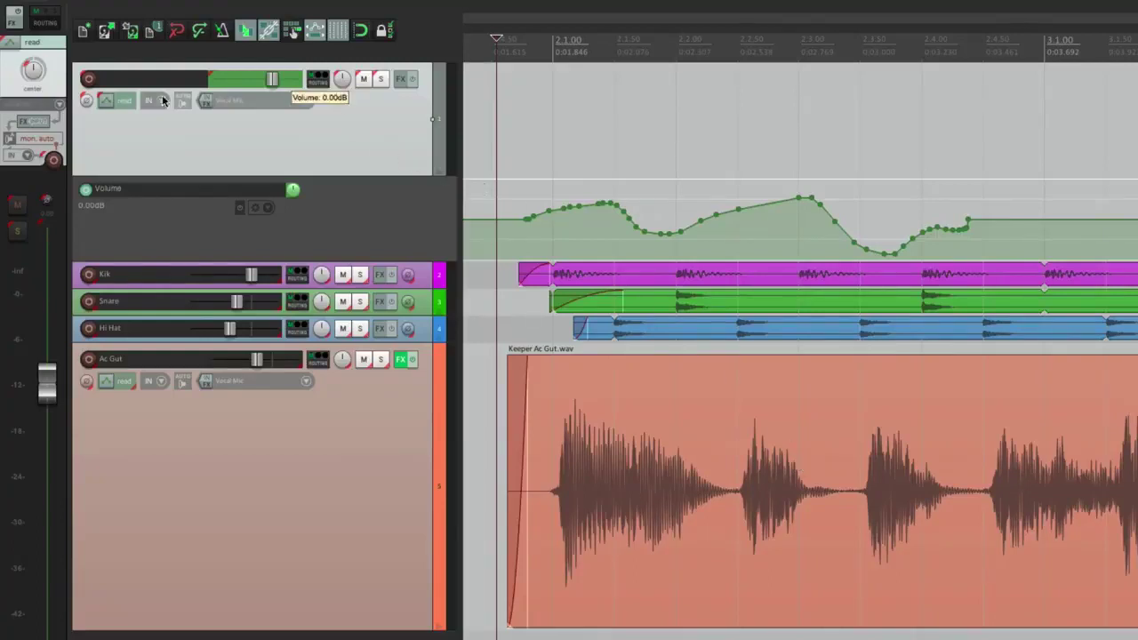
left_click(106, 99)
left_click(125, 357)
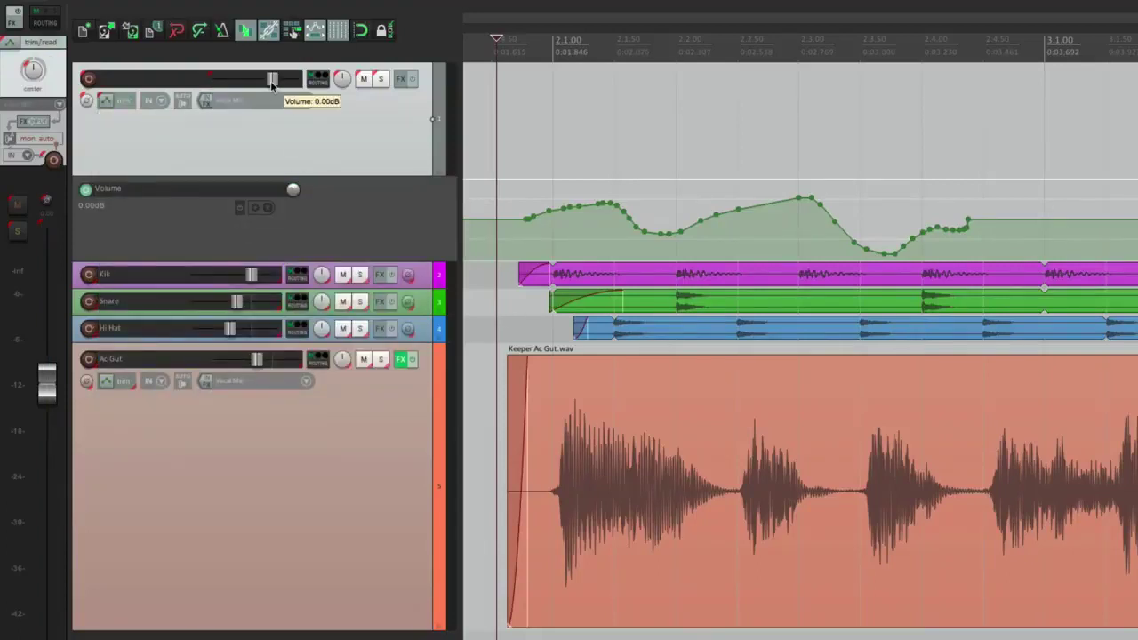
mouse_move(272, 82)
left_mouse_down()
mouse_move(246, 81)
mouse_move(272, 78)
left_mouse_up()
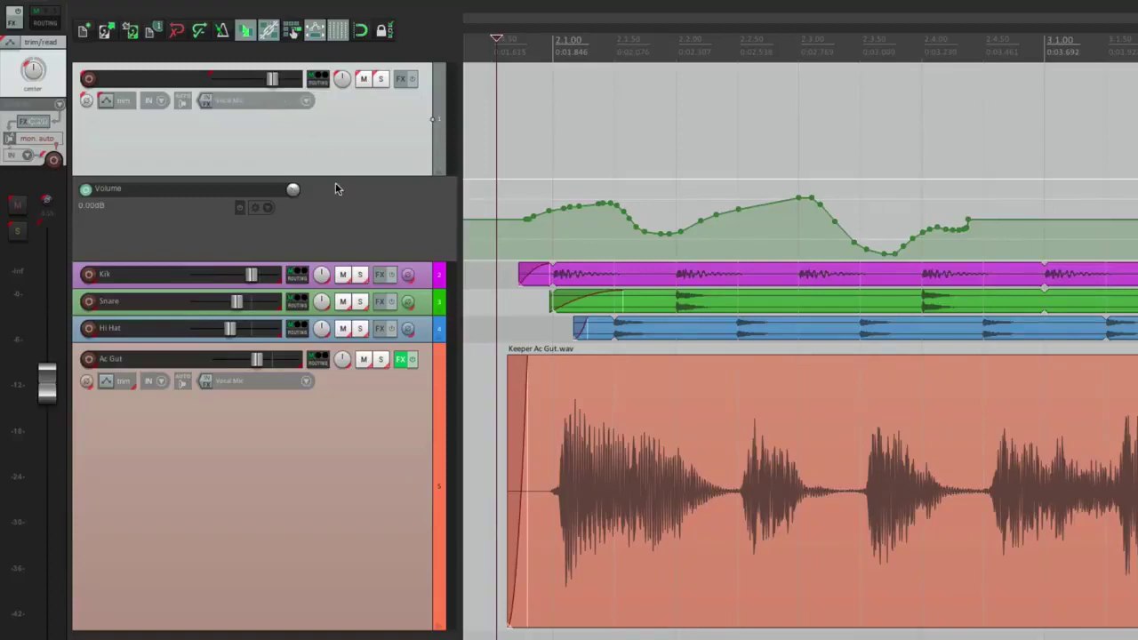
left_click(267, 207)
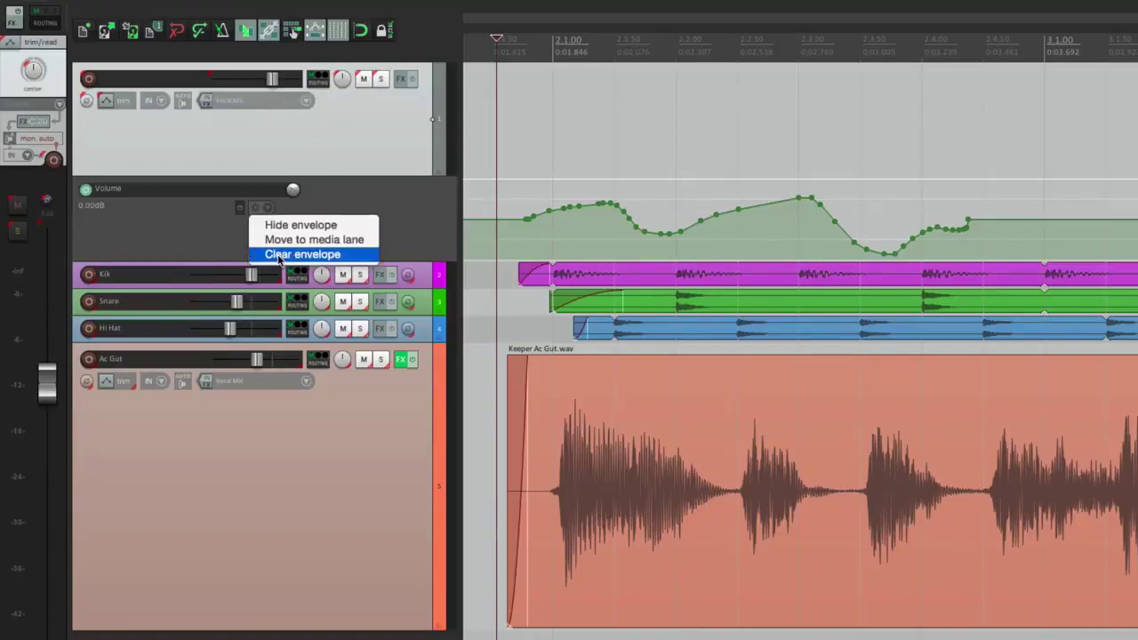
left_click(279, 255)
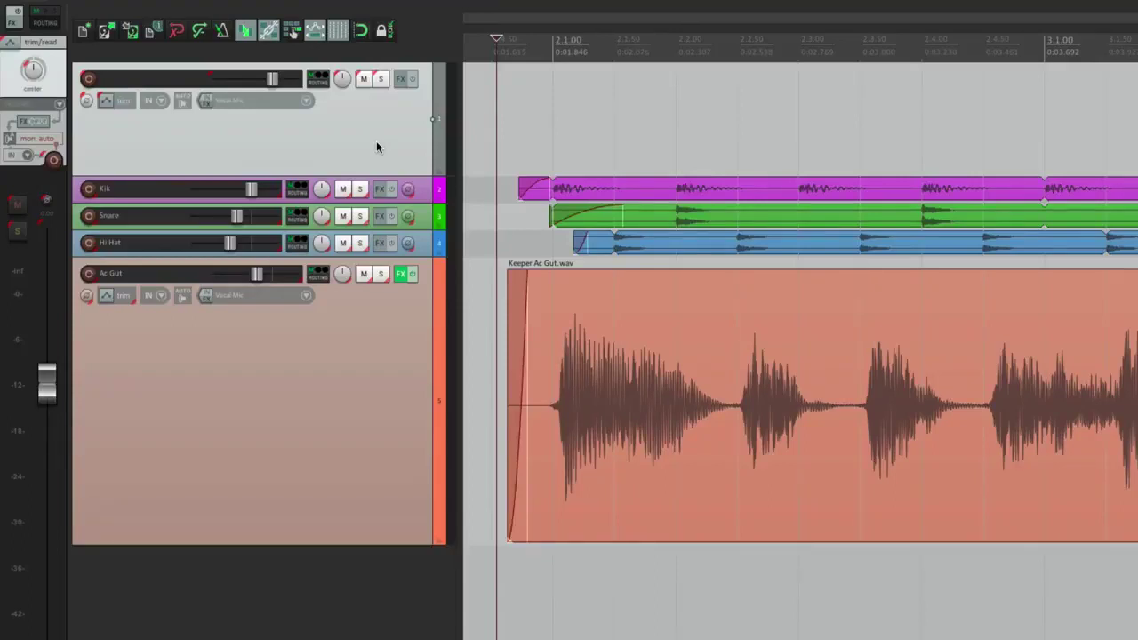
- Toggle the display of the master track's Volume envelope several times and leave it shown
key("v")
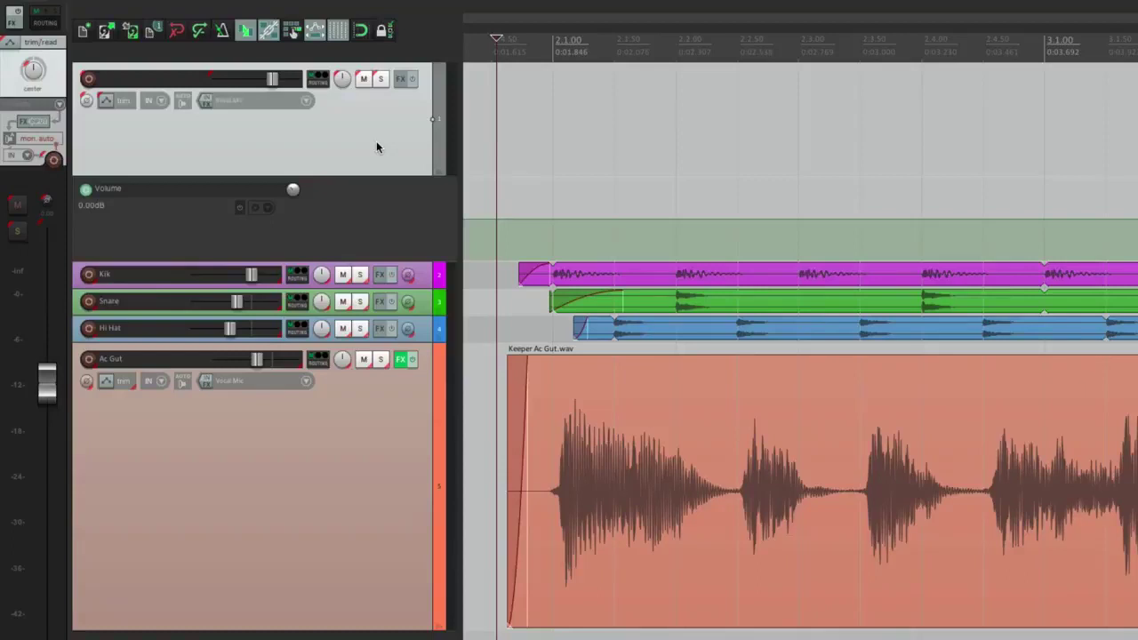
key("v")
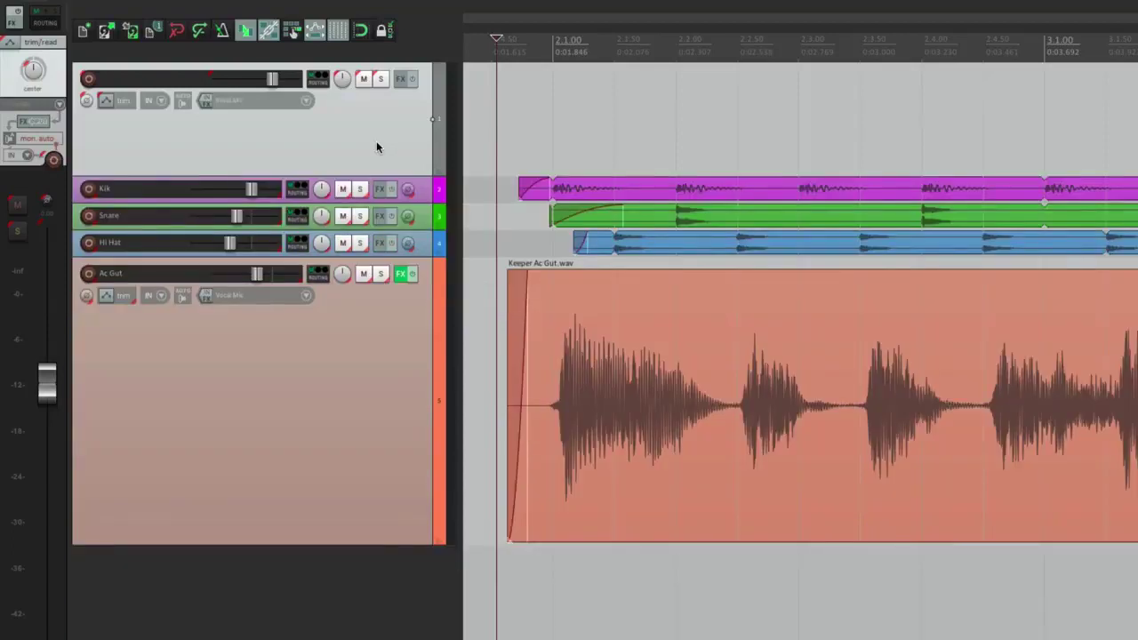
key("v")
key("v")
key("v")
key("v")
key("v")
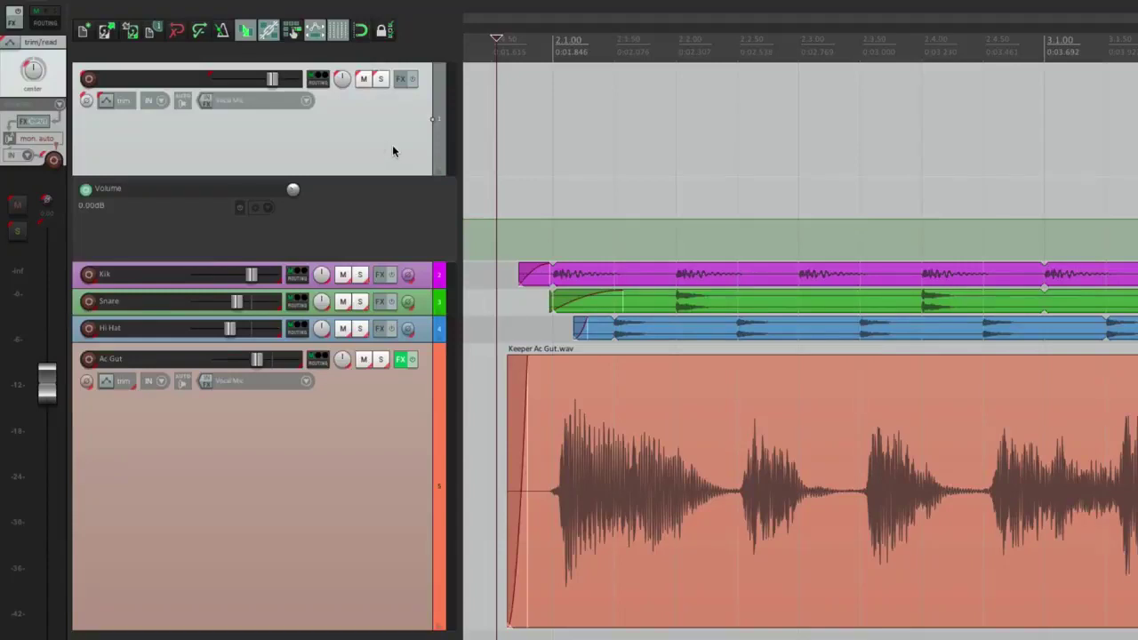
- Set the master track's automation mode to Write and record a wavy pass of volume fader moves during playback
left_click(107, 100)
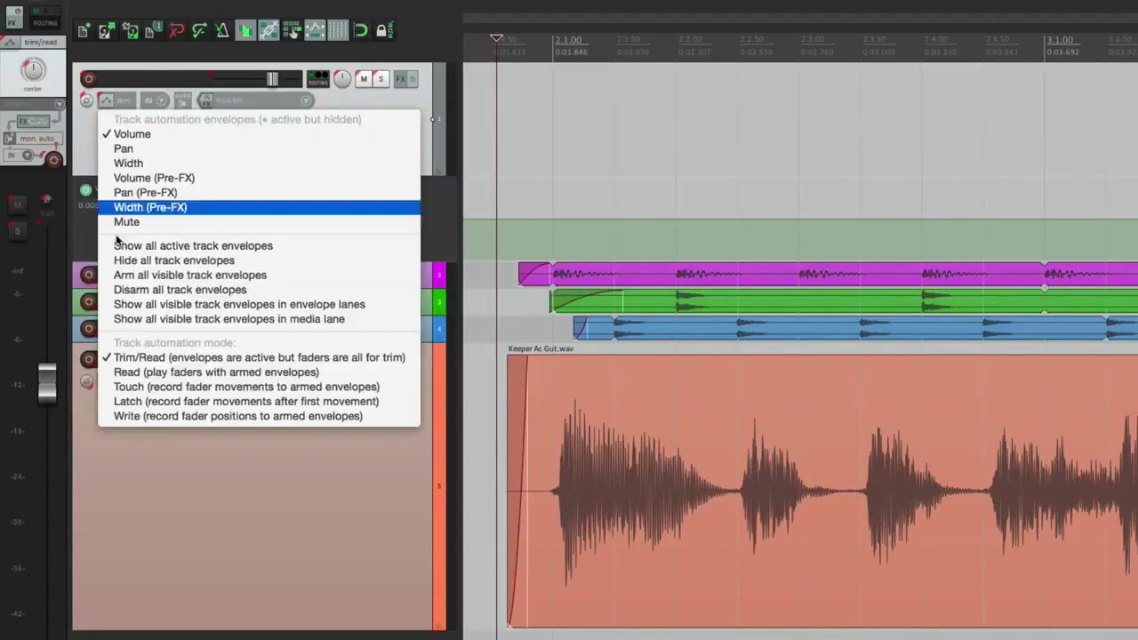
left_click(115, 416)
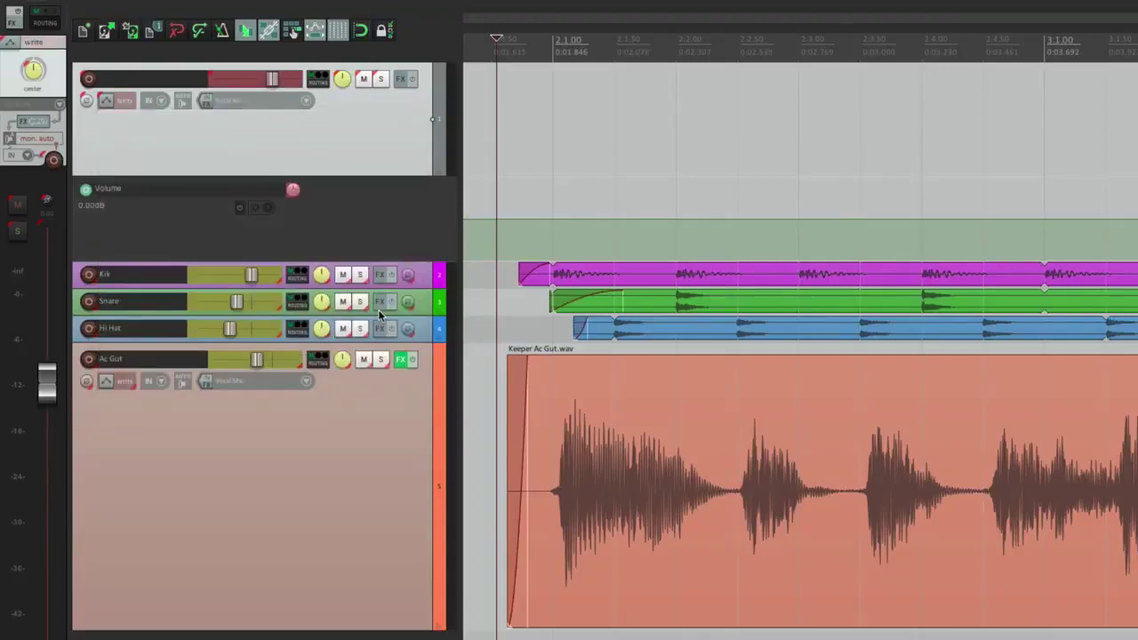
left_click(502, 127)
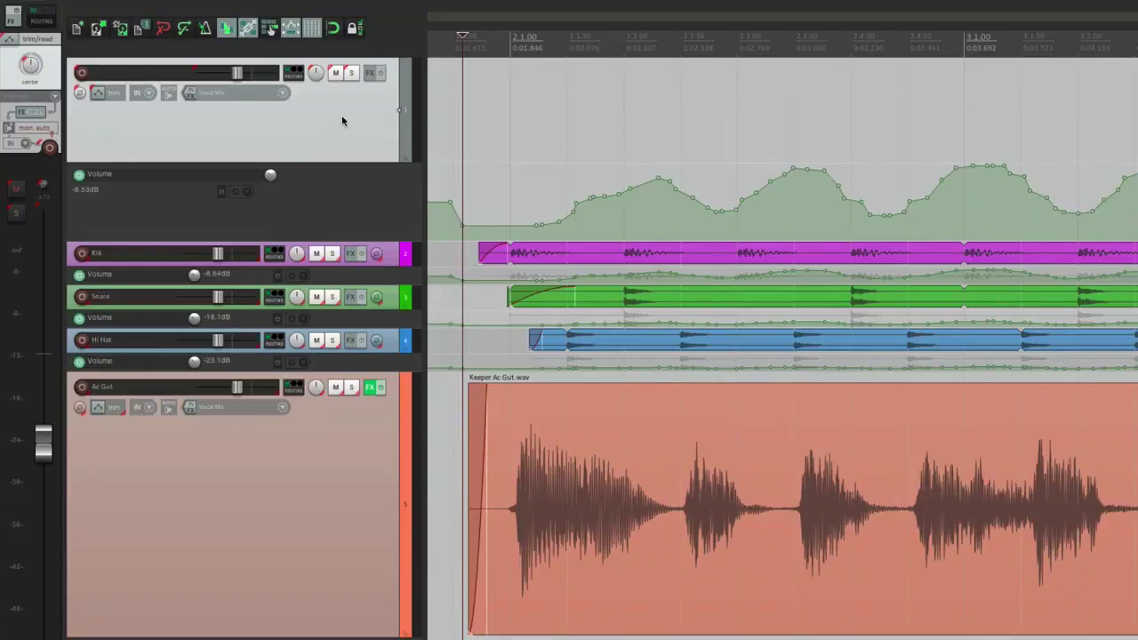
- Try deleting the master track and playing back the remaining tracks, then restore the session without the written Volume envelopes
key("Delete")
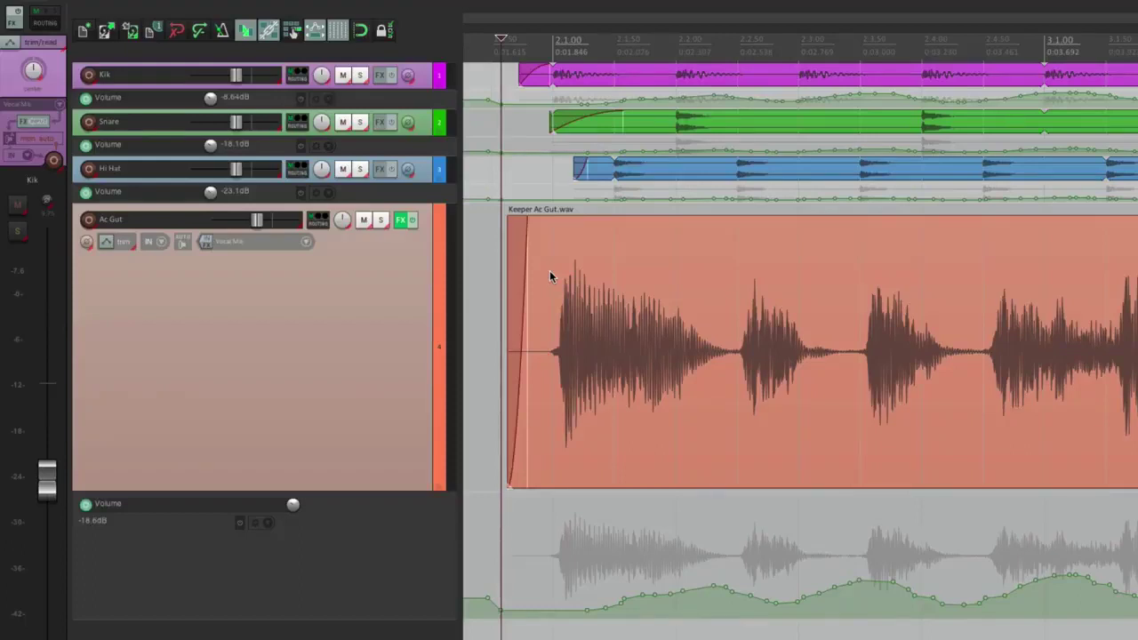
key("space")
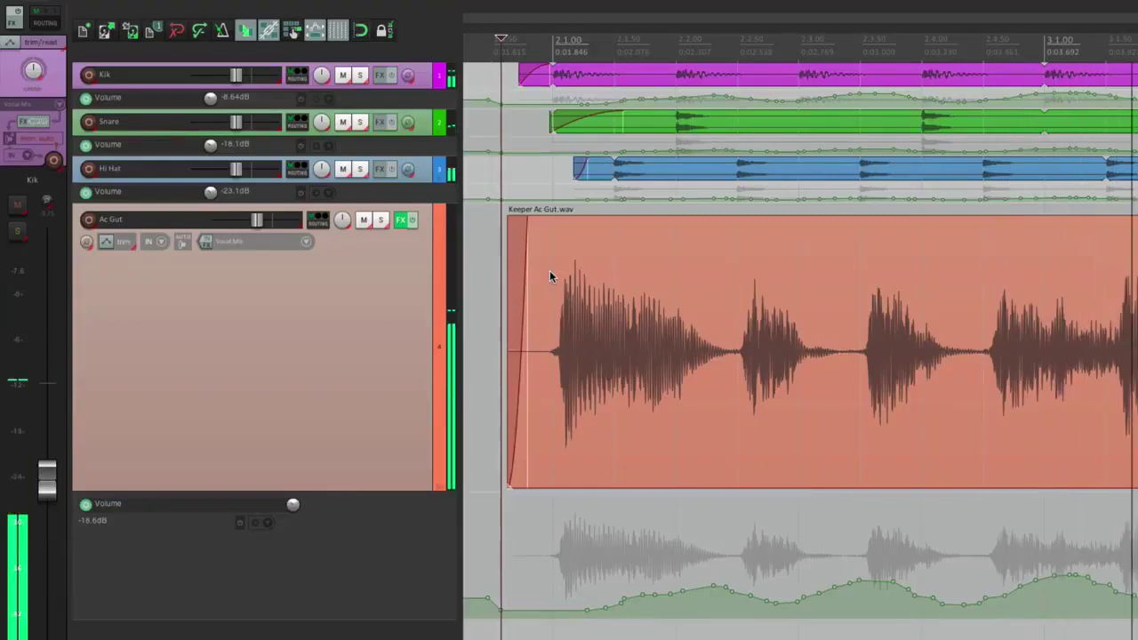
key("space")
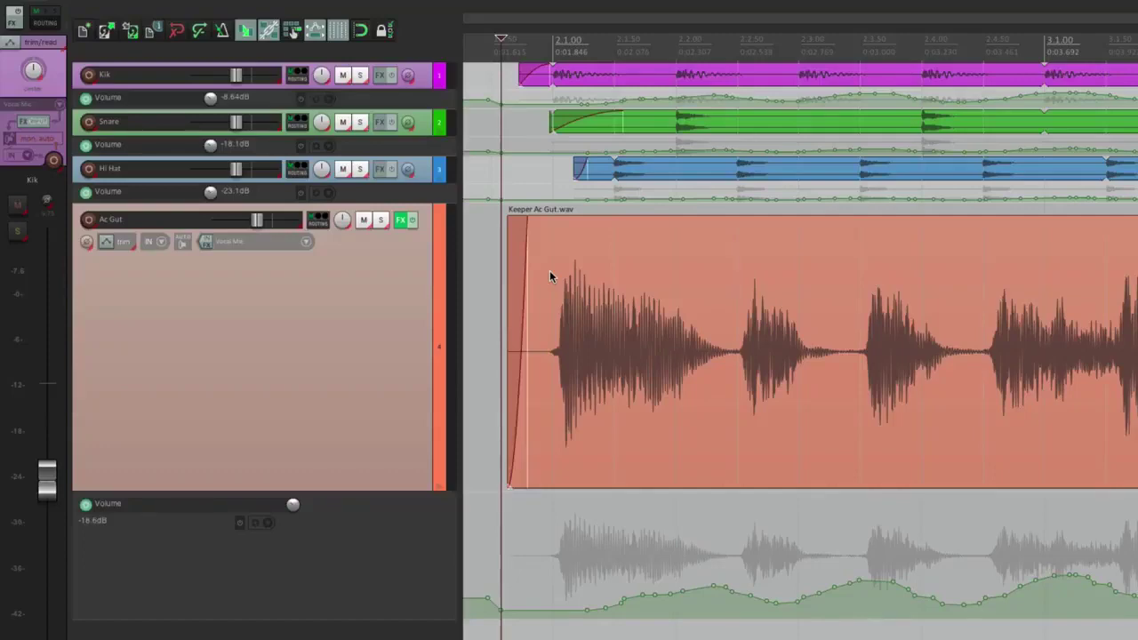
scroll(426, 283, "up", 3)
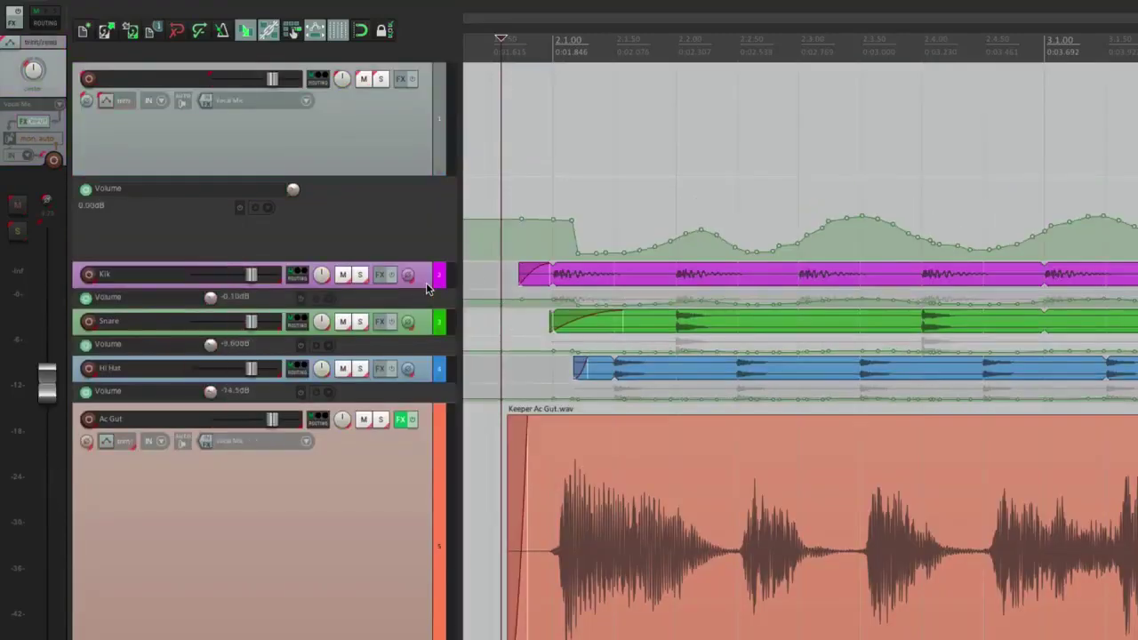
key("ctrl+alt+e")
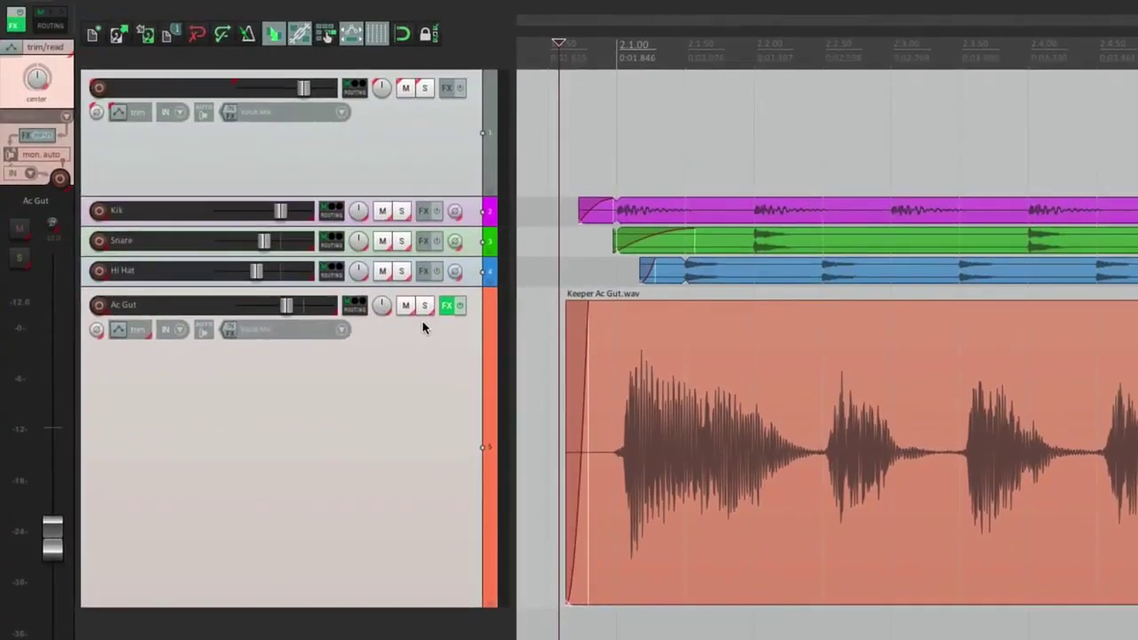
- Clear all Group 1 settings for the five tracks and make the unnamed top track the VCA Master
key("shift+g")
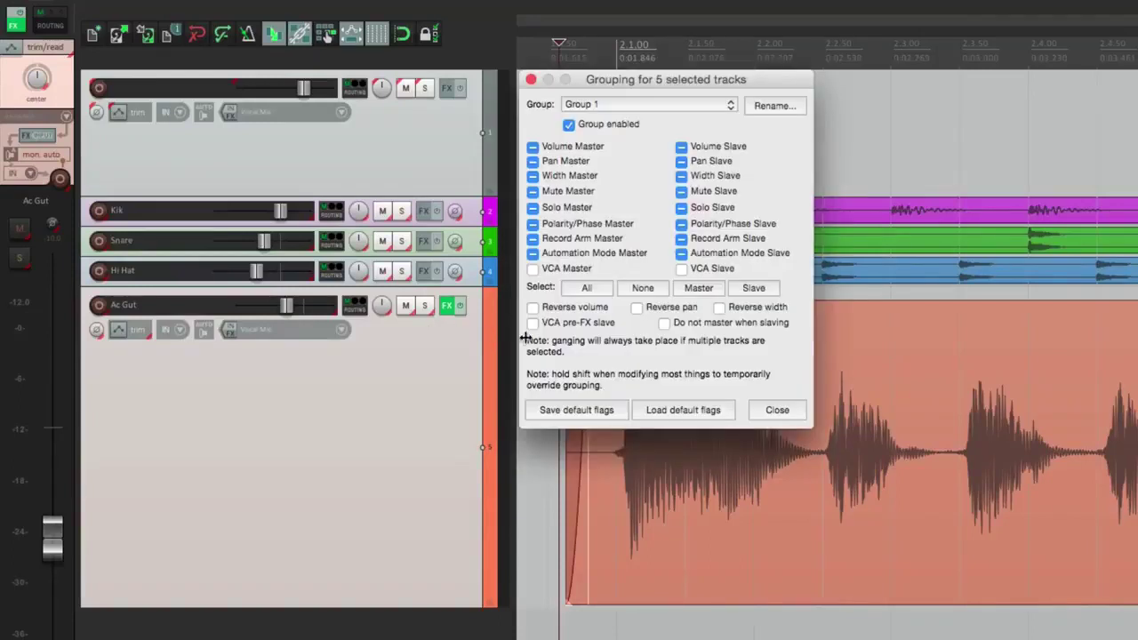
left_click(639, 287)
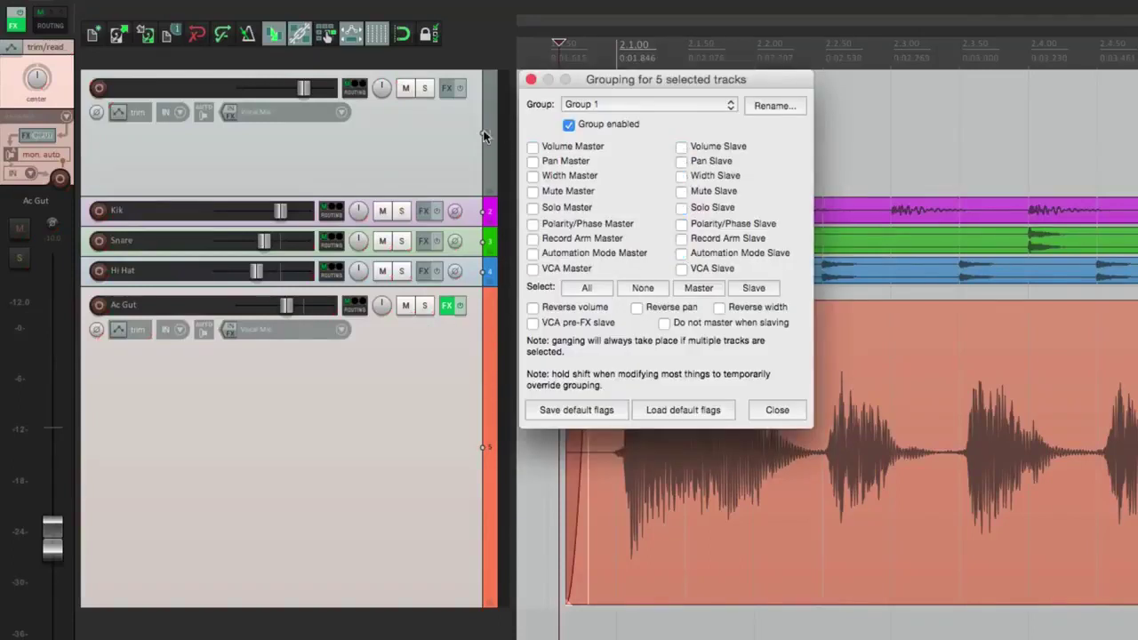
left_click(432, 152)
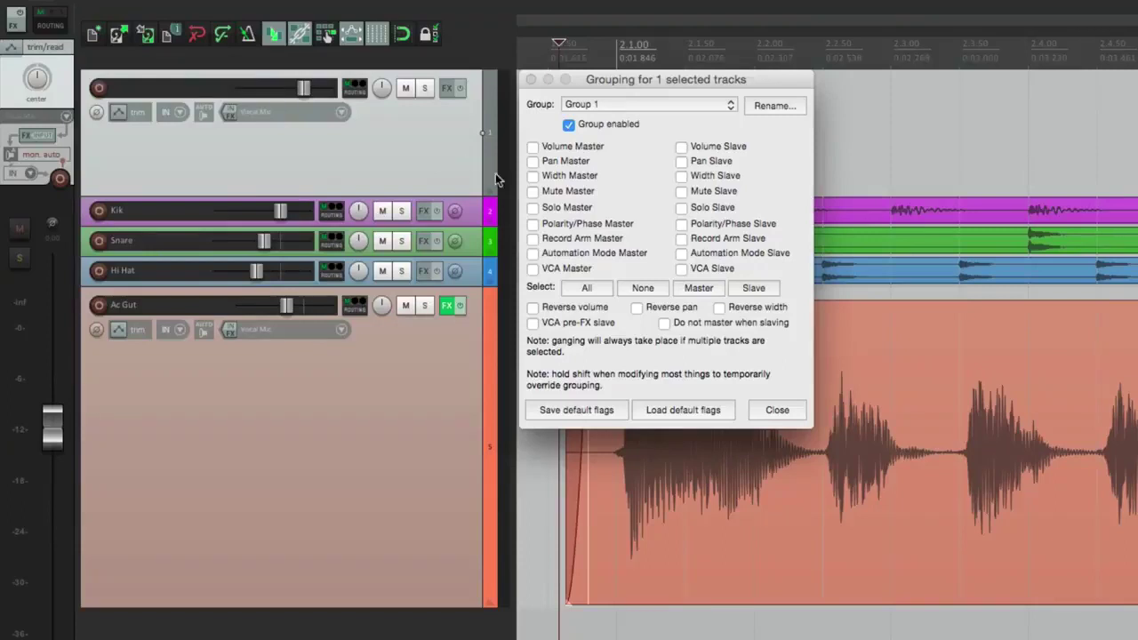
left_click(533, 268)
- Set Kik, Snare, Hi Hat and Ac Gut as VCA Slaves in Group 1 and close the grouping window
left_click(463, 214)
left_click(455, 373, "shift")
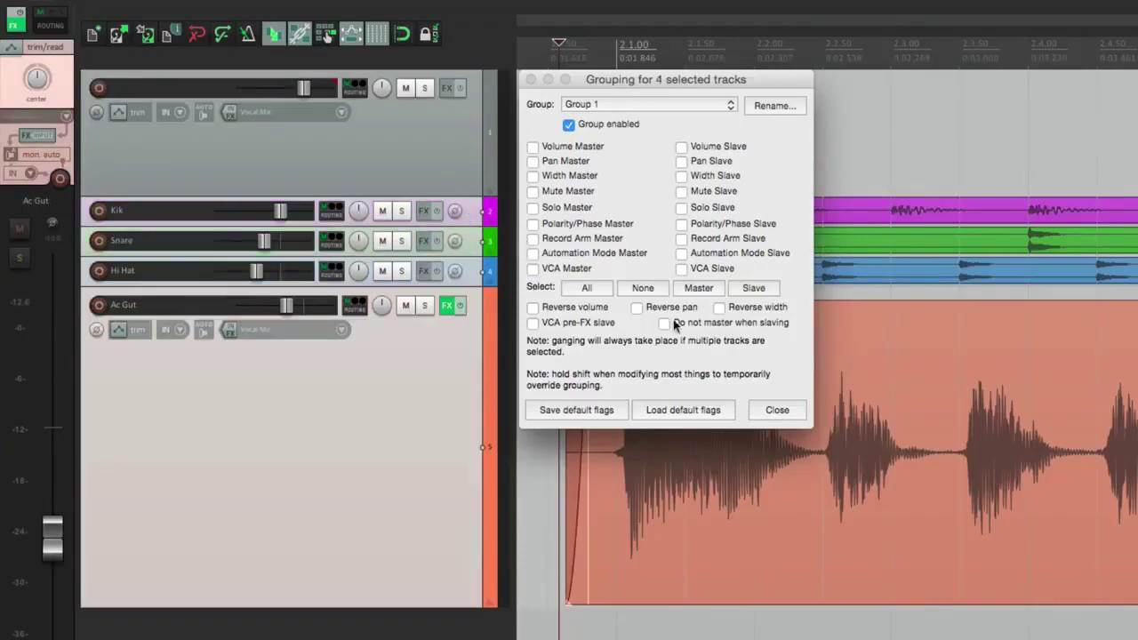
left_click(682, 269)
left_click(681, 269)
left_click(531, 80)
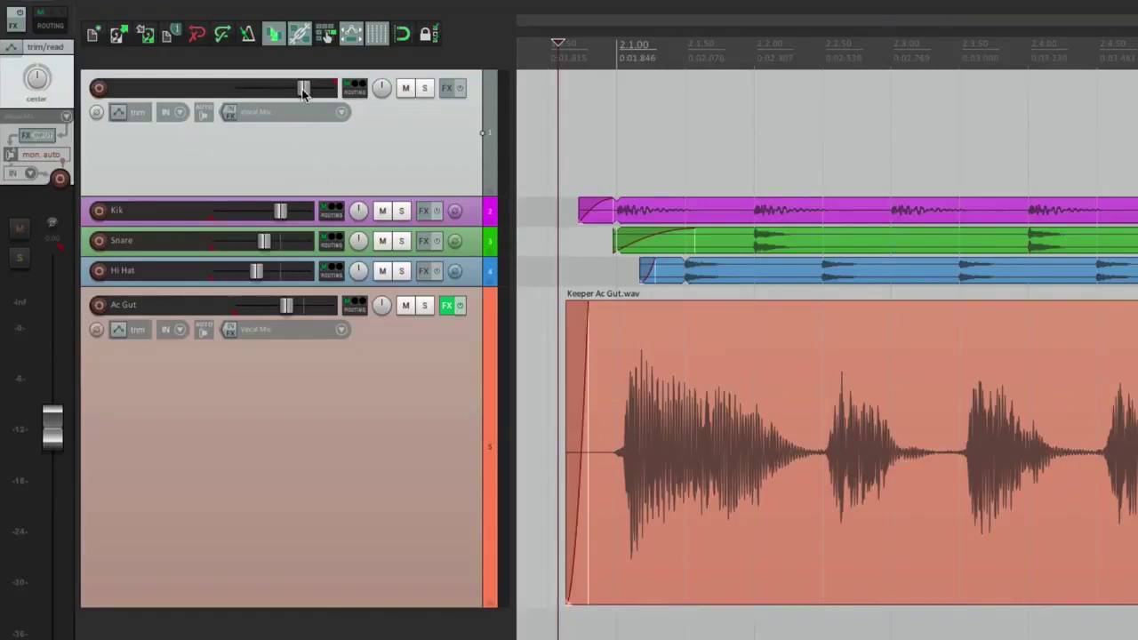
- Play the project and try the VCA master track's volume fader
key("space")
mouse_move(303, 88)
left_mouse_down()
mouse_move(252, 91)
mouse_move(303, 90)
left_mouse_up()
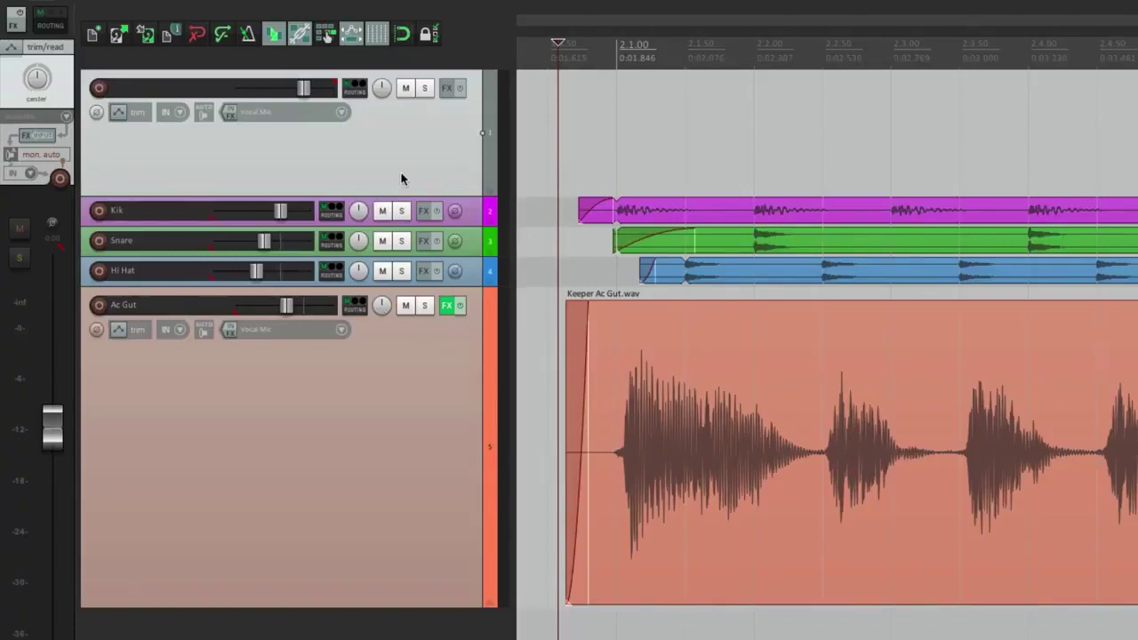
- Show the VCA master's Volume envelope, record wavy fader moves onto it in Write mode and play back the result
key("v")
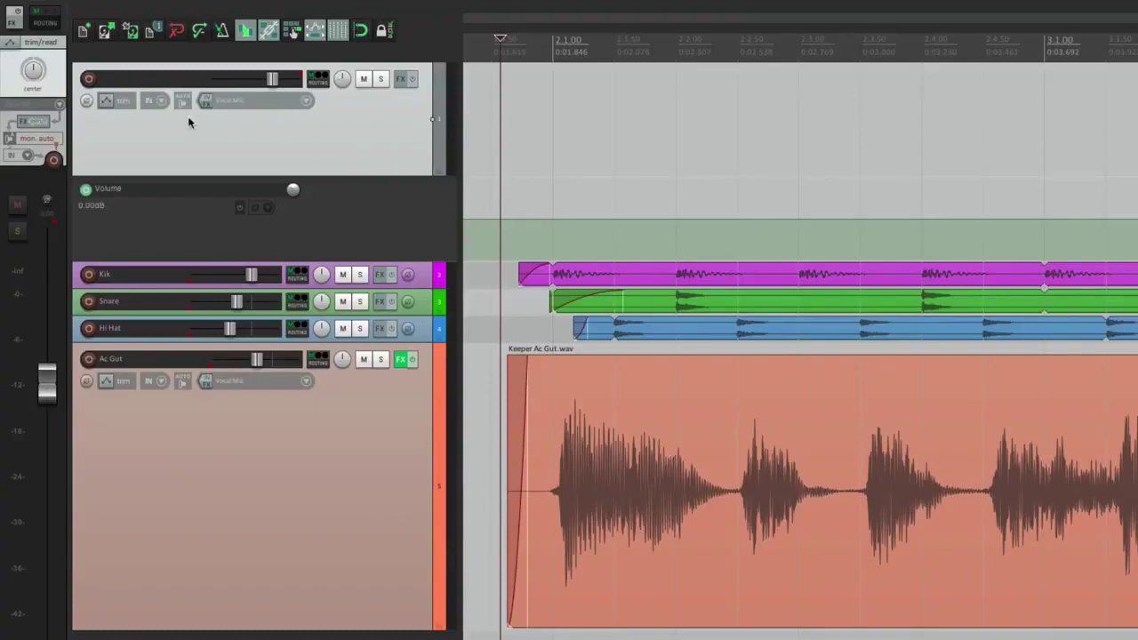
left_click(107, 99)
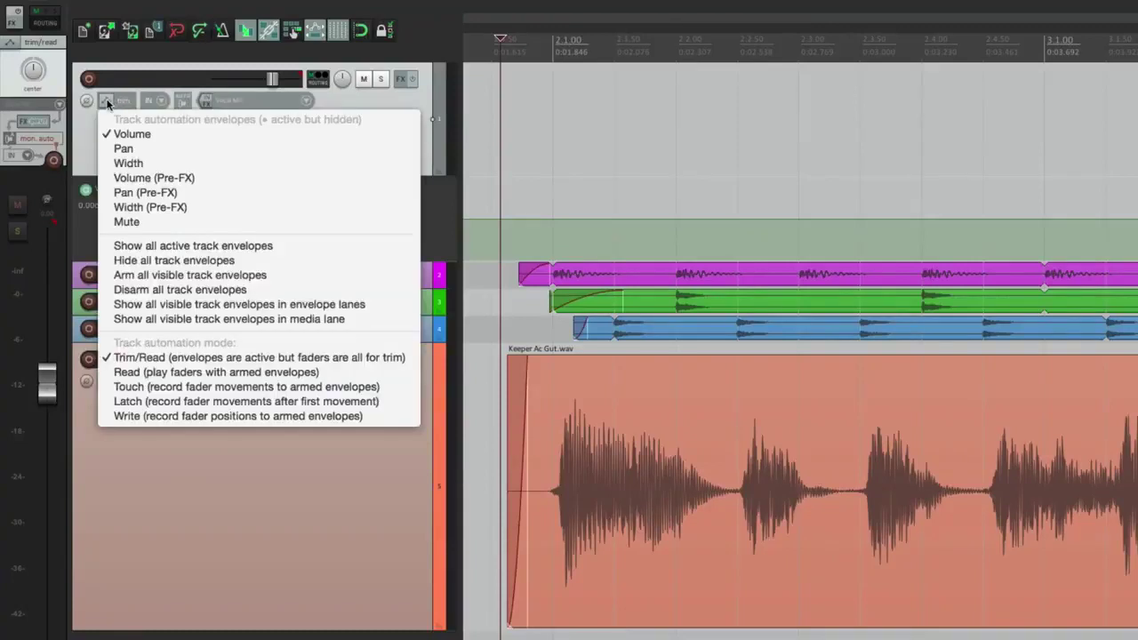
left_click(125, 415)
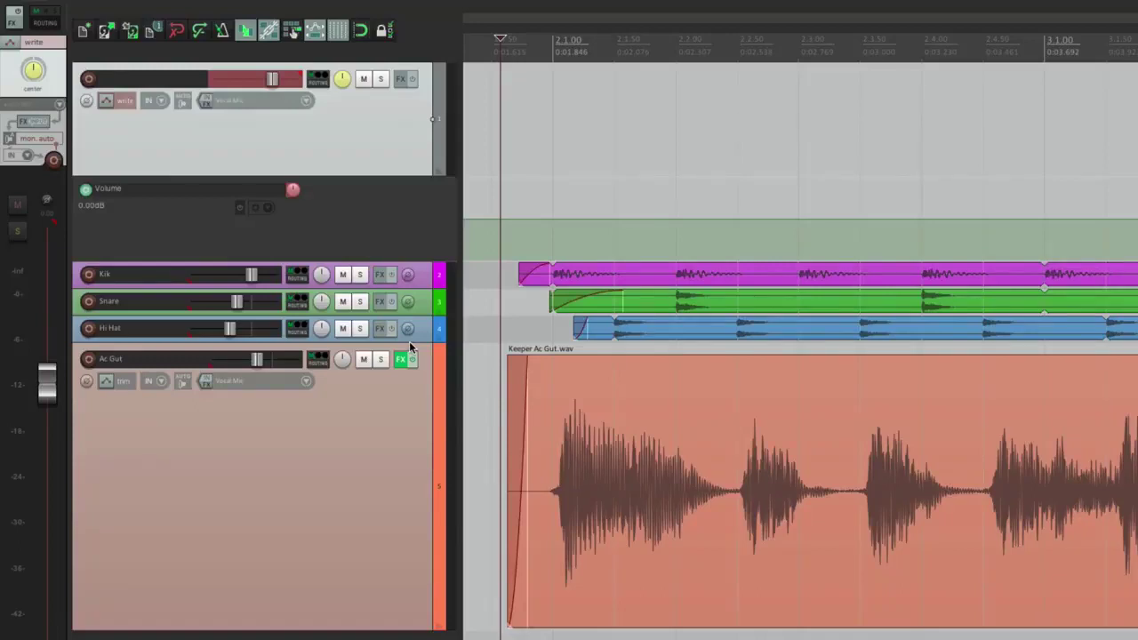
left_click(507, 149)
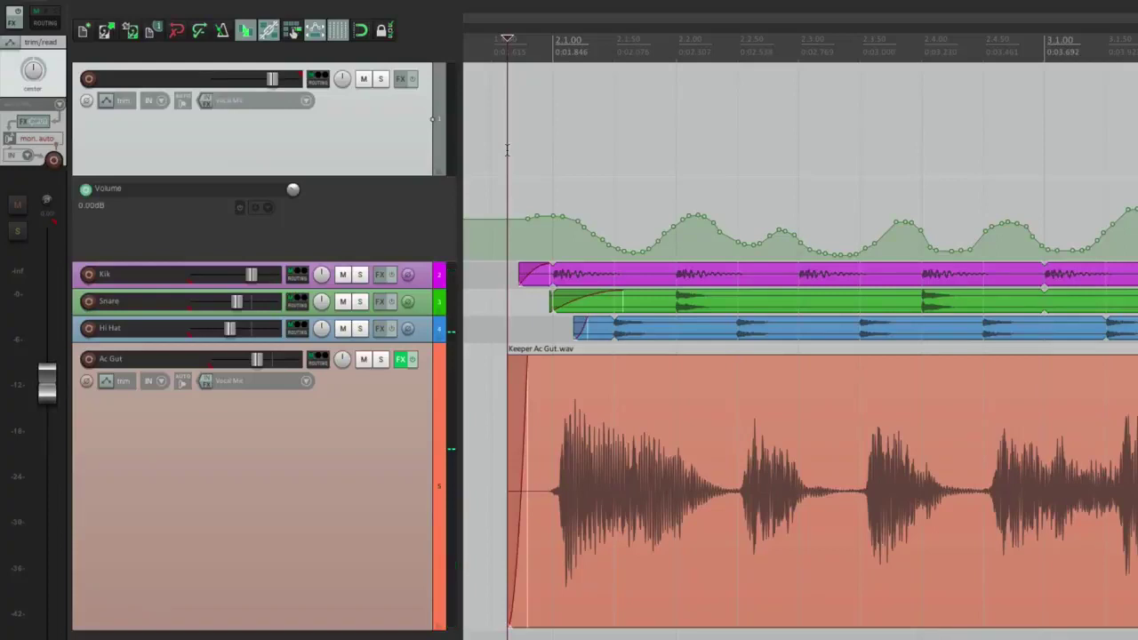
key("space")
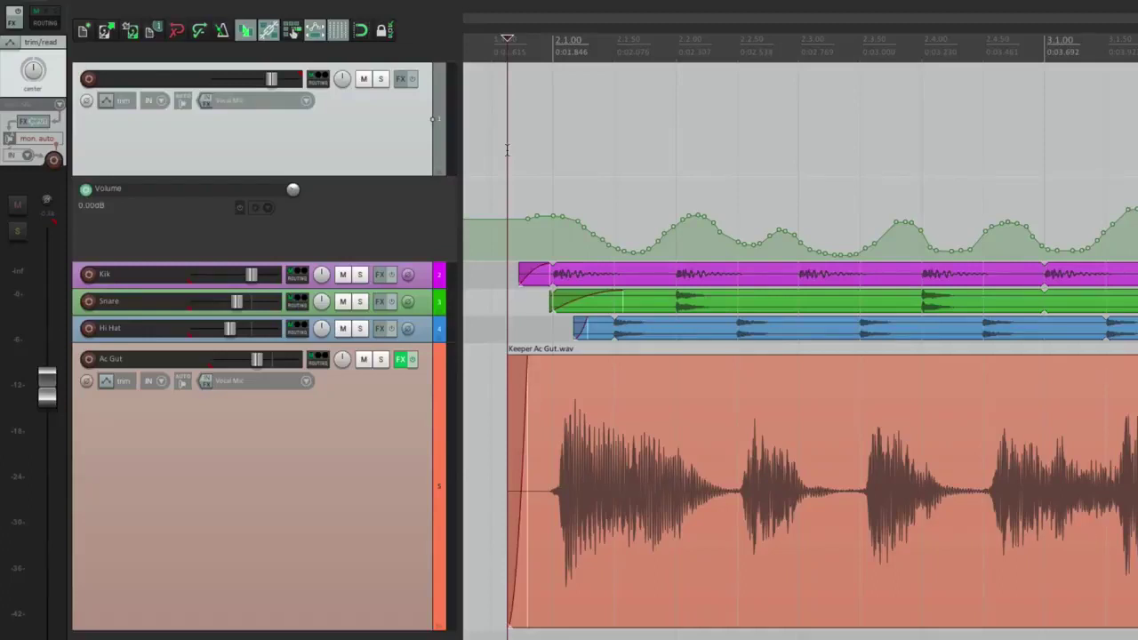
- Find the "vca" actions and run "Envelope: apply all VCAs from selected tracks to grouped tracks and reset volume/pan/mute" on the master track
key("question")
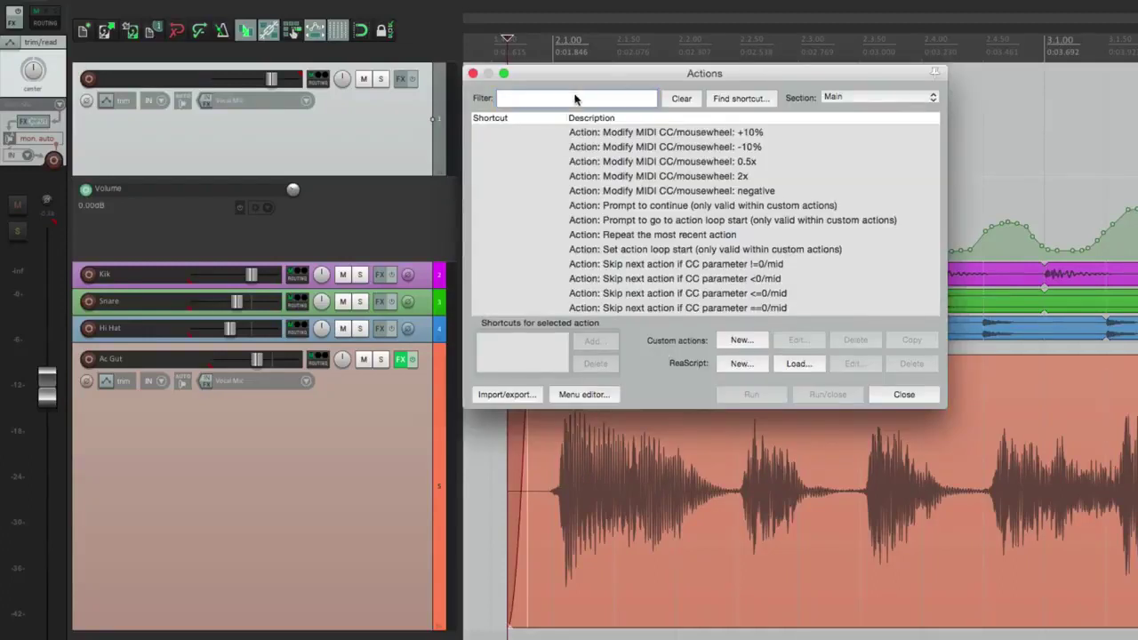
type("vca")
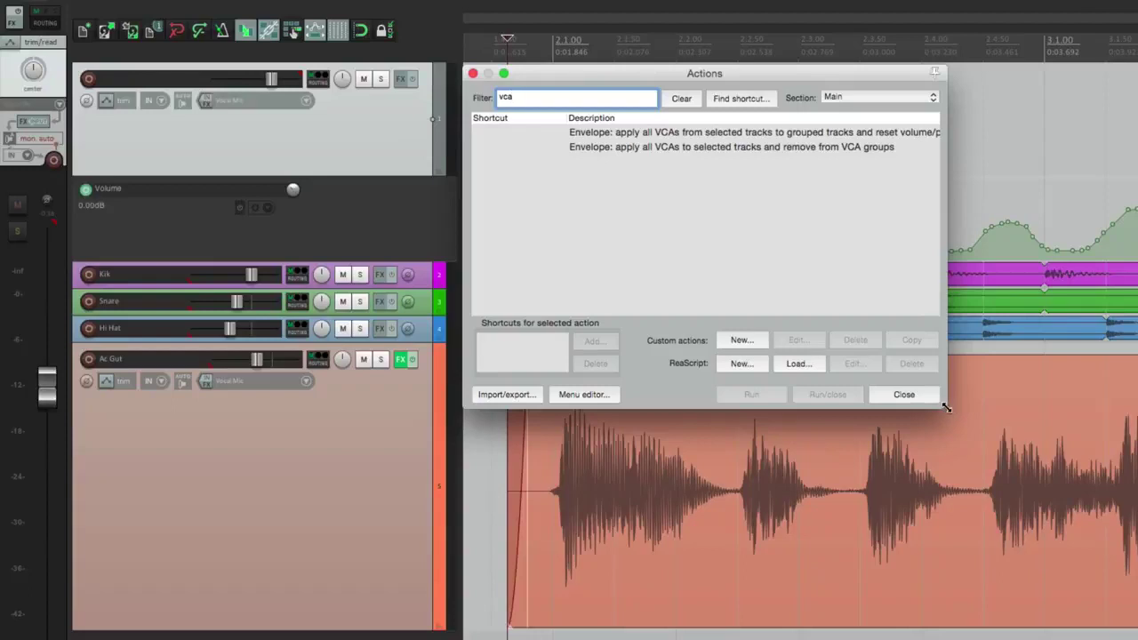
left_click_drag(946, 408, 1024, 409)
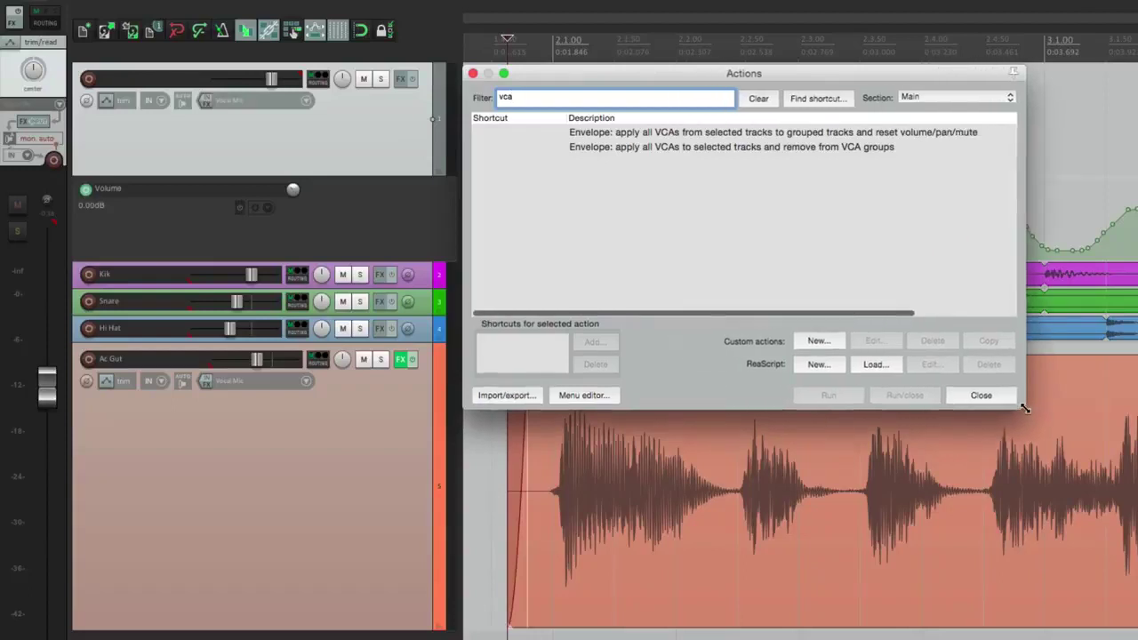
left_click(726, 135)
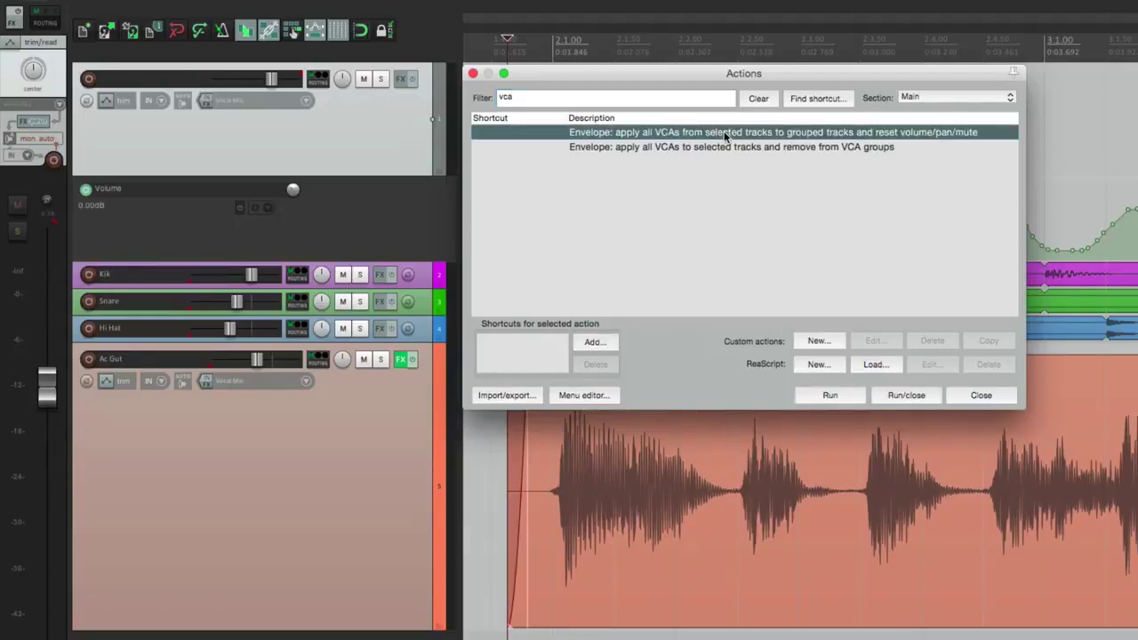
left_click(368, 144)
left_click(672, 134)
double_click(671, 133)
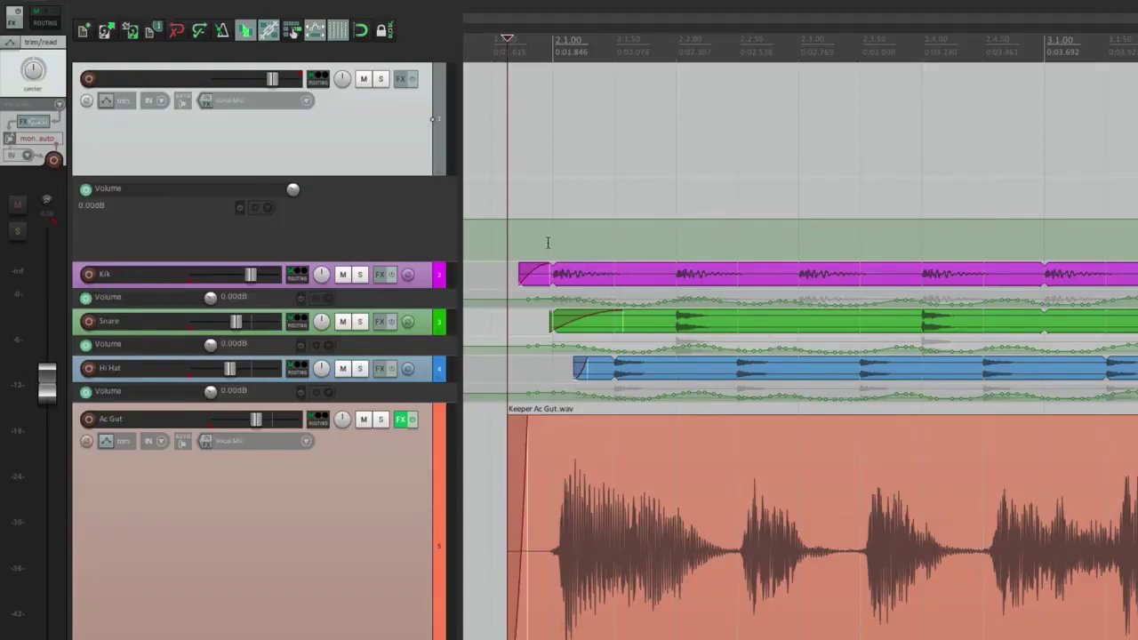
- Reduce the VCA master track's height and undo applying its volume automation to the grouped tracks
left_click_drag(414, 175, 415, 133)
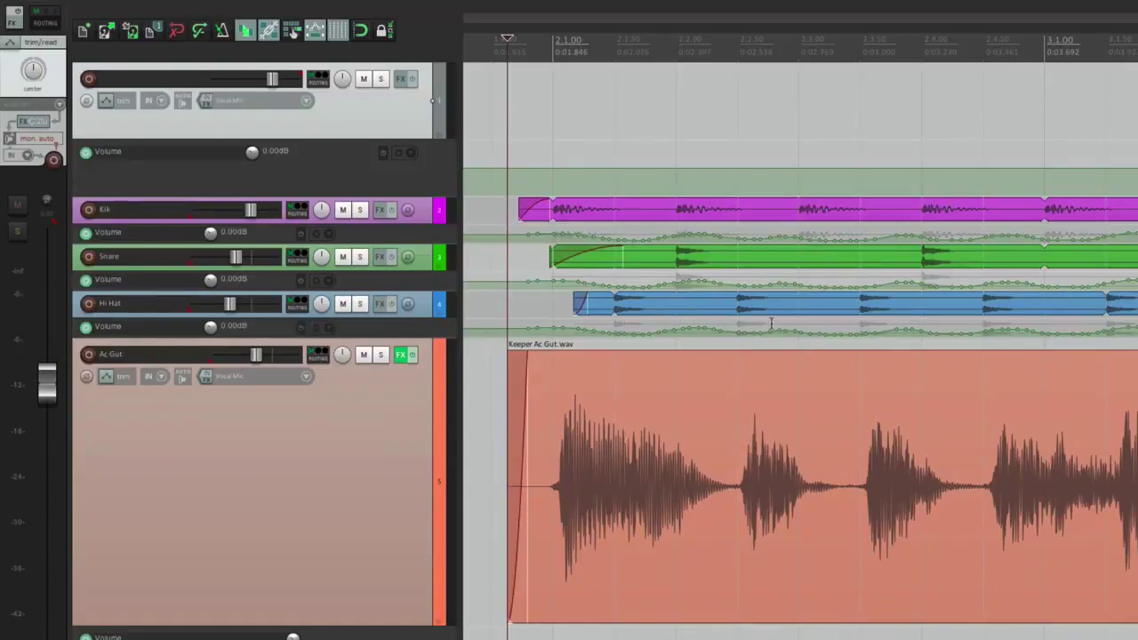
key("v")
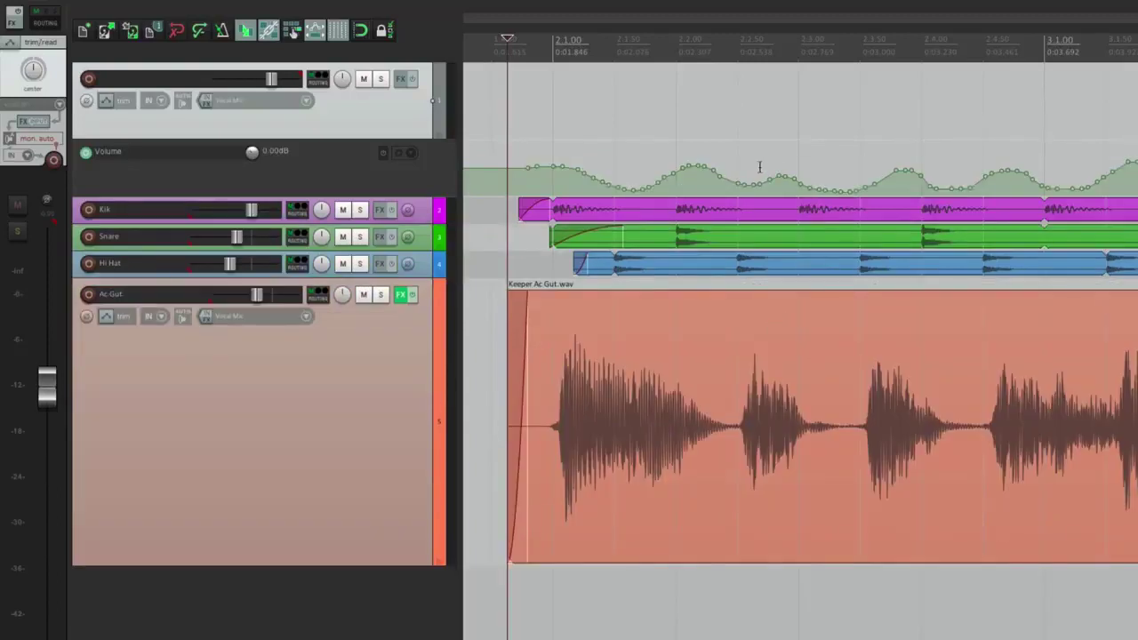
mouse_move(775, 175)
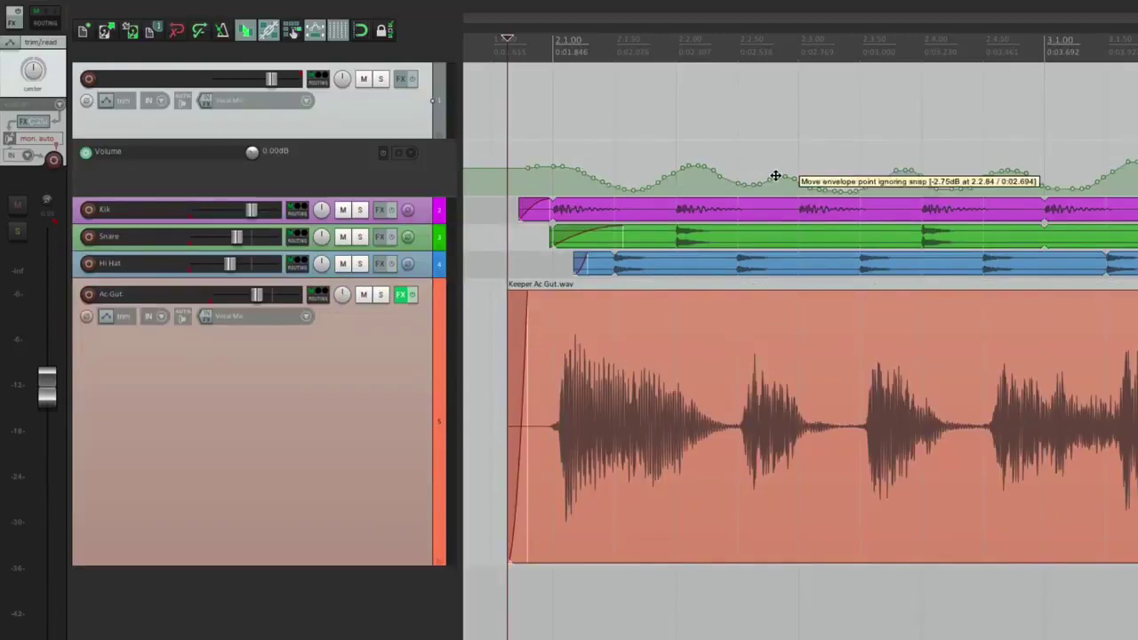
- Redo applying the VCA master's volume automation to the Kik, Snare and Hi Hat tracks, compare their envelopes, and undo it again
key("v")
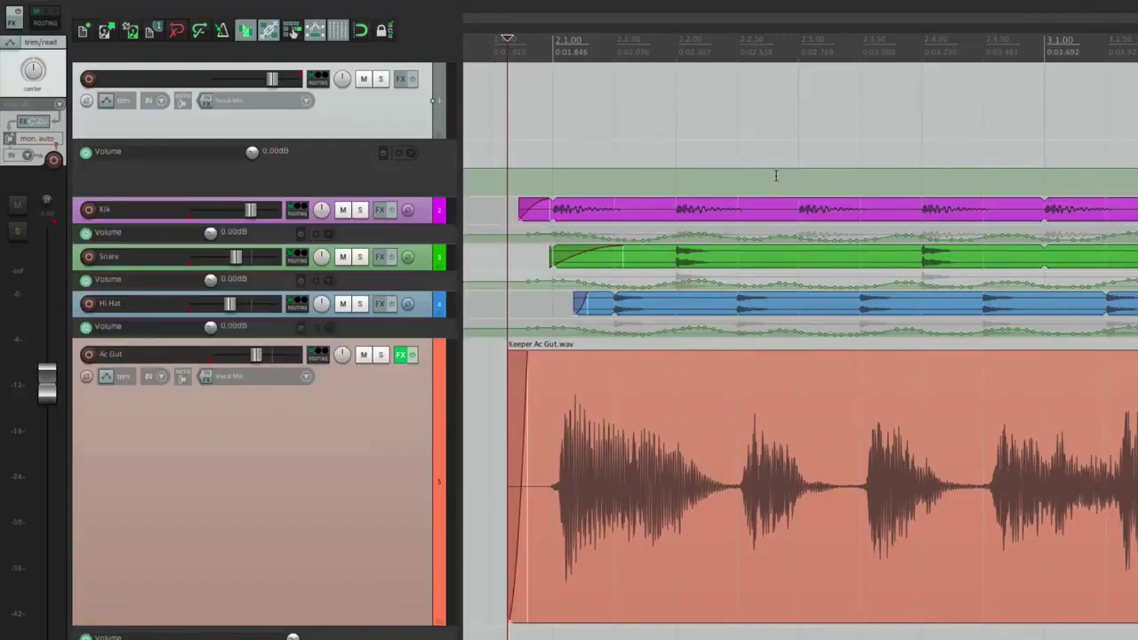
mouse_move(791, 328)
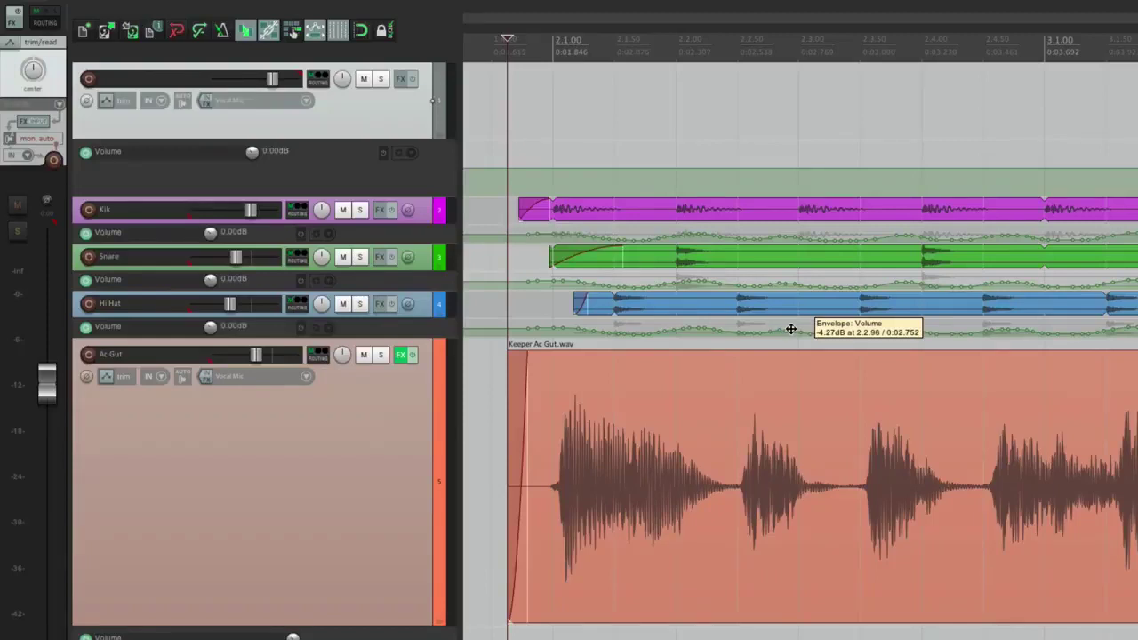
key("ctrl+alt+v")
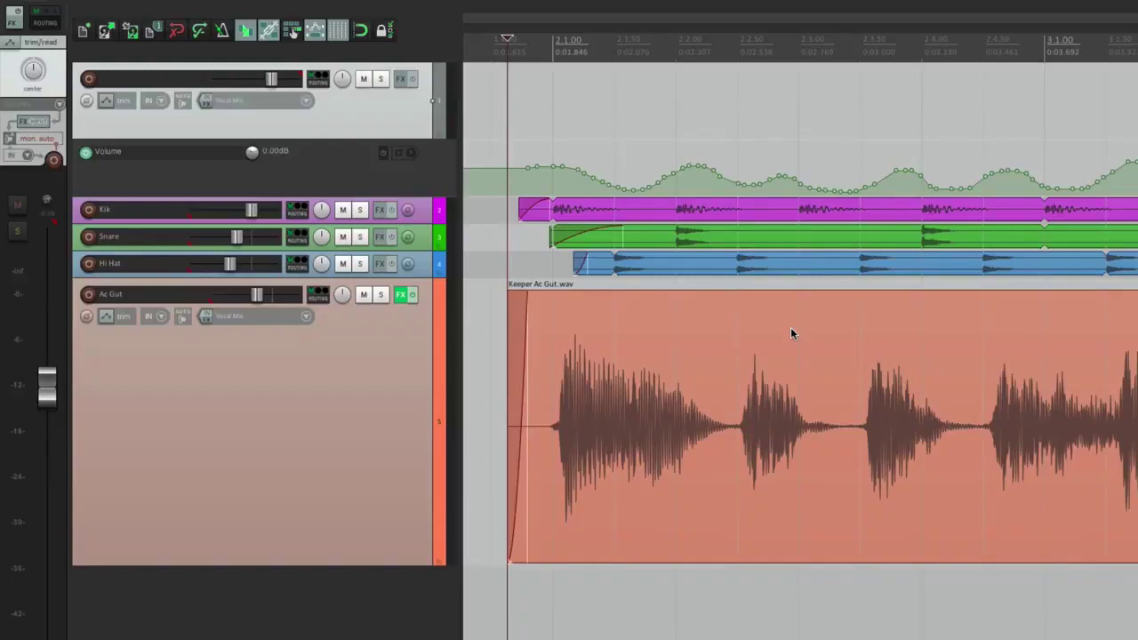
- Delete the VCA master track and clear all Group 1 flags from the Kik, Snare, Hi Hat and Ac Gut tracks
scroll(418, 133, "down", 2)
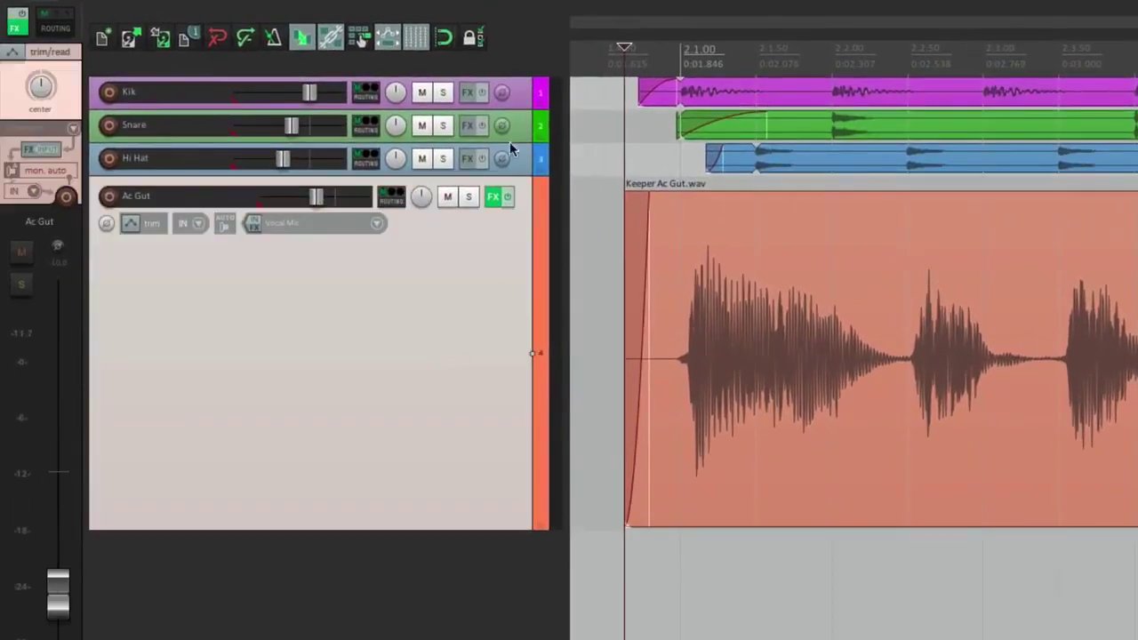
left_click(513, 93, "shift")
key("ctrl+g")
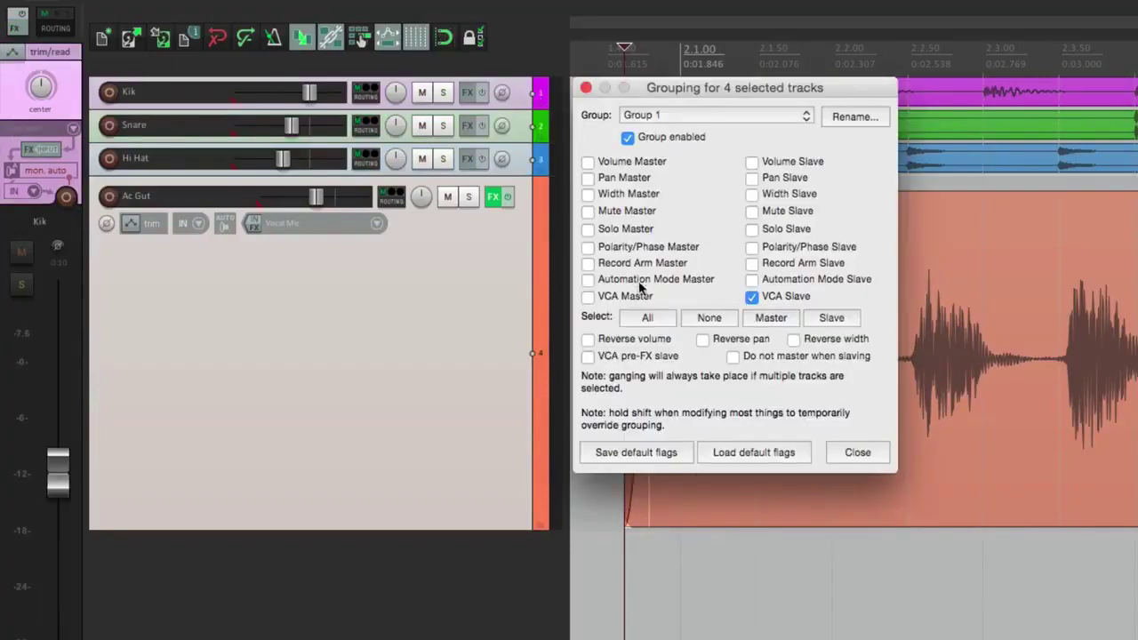
left_click(698, 320)
left_click(837, 448)
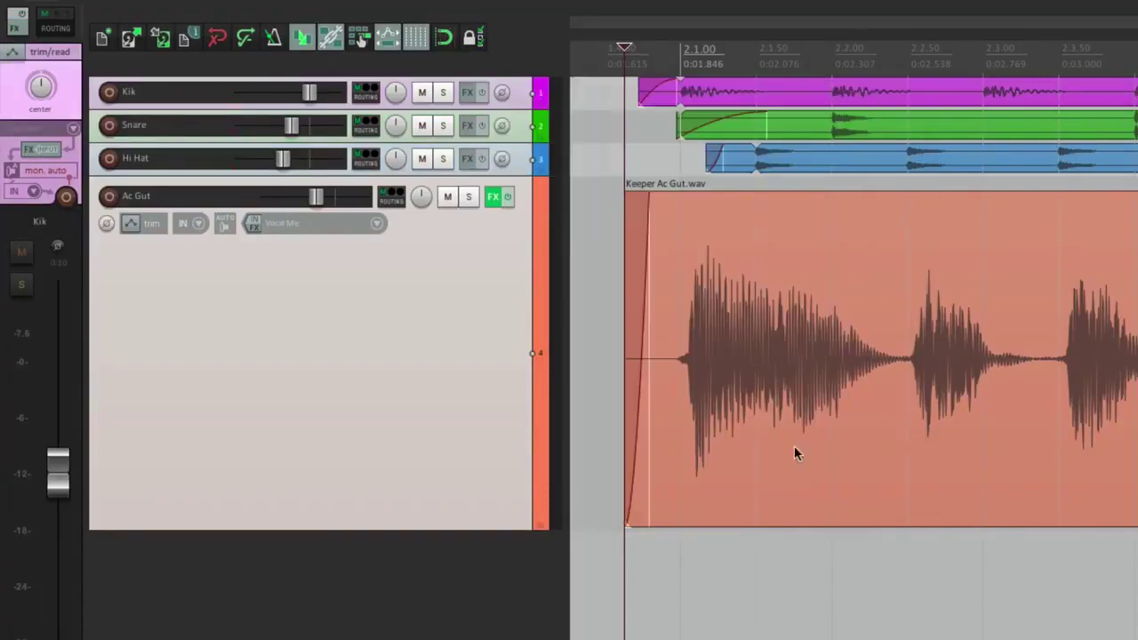
- Add a new track directly above Ac Gut, make it taller, and show its Volume envelope
left_click(476, 616)
double_click(432, 610)
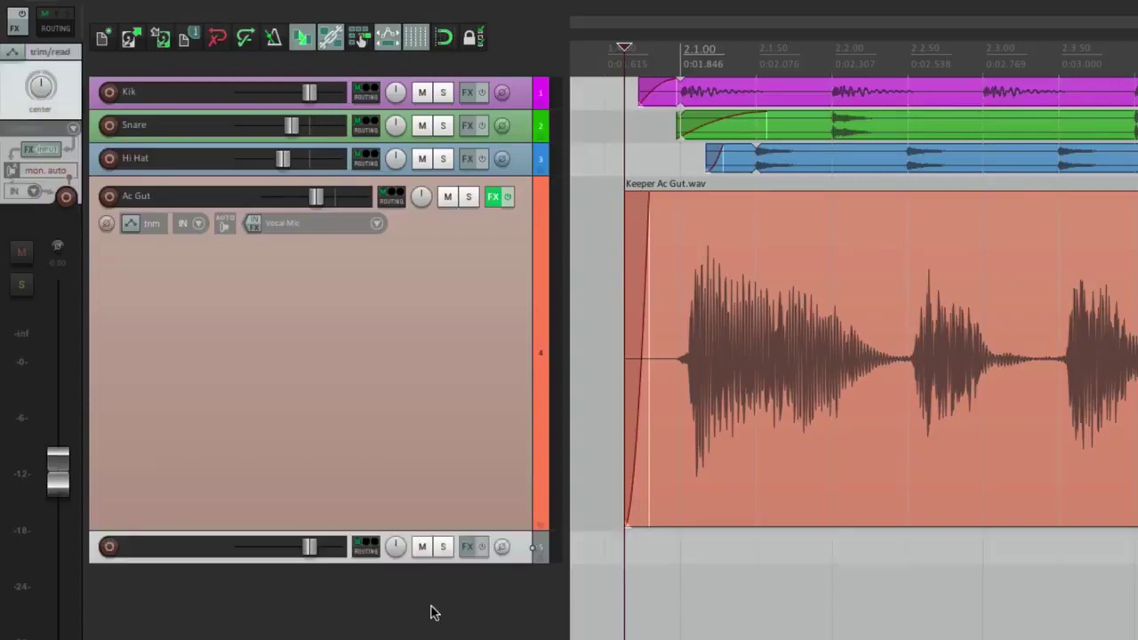
left_click_drag(511, 544, 499, 254)
left_click_drag(508, 208, 524, 286)
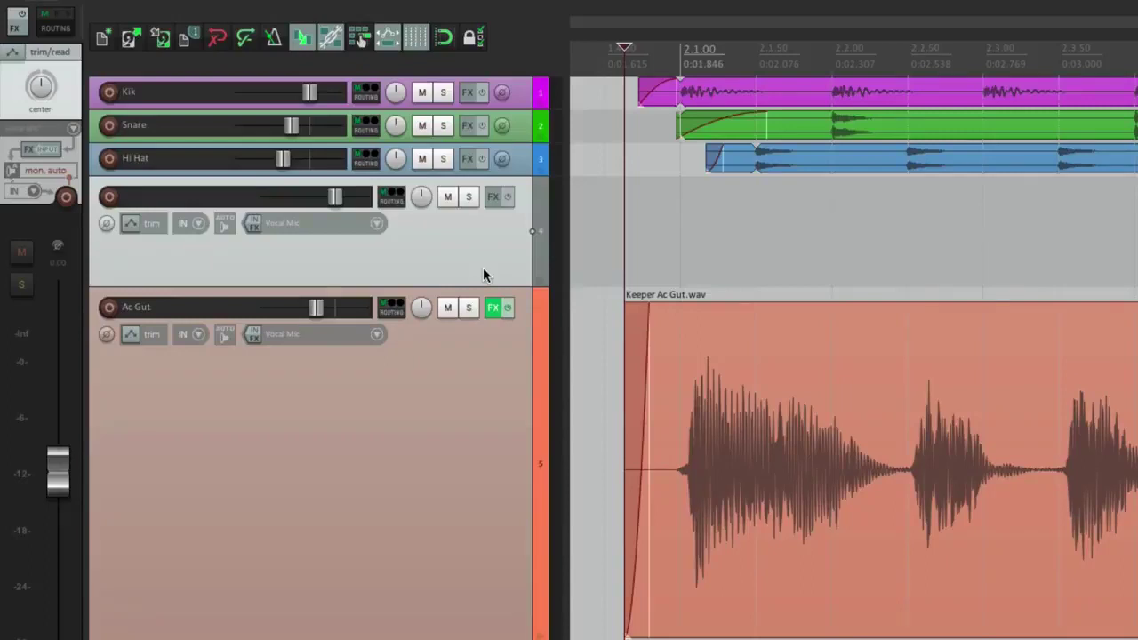
key("v")
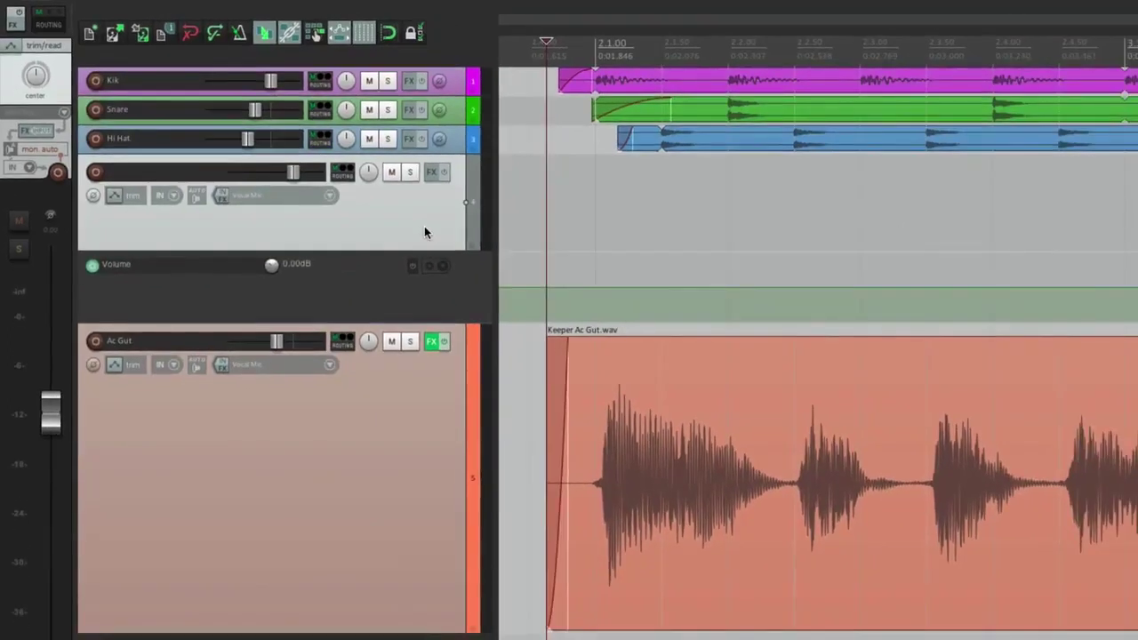
- Make the new track the VCA Master and the Ac Gut track the VCA Slave in Group 1
left_click(427, 373)
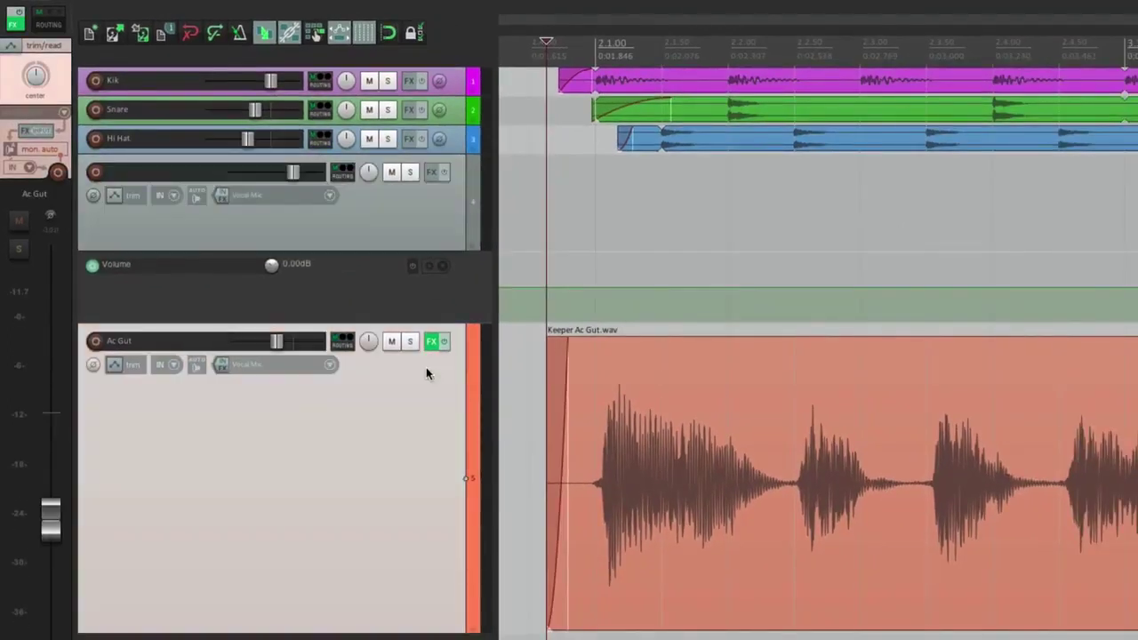
left_click(432, 236)
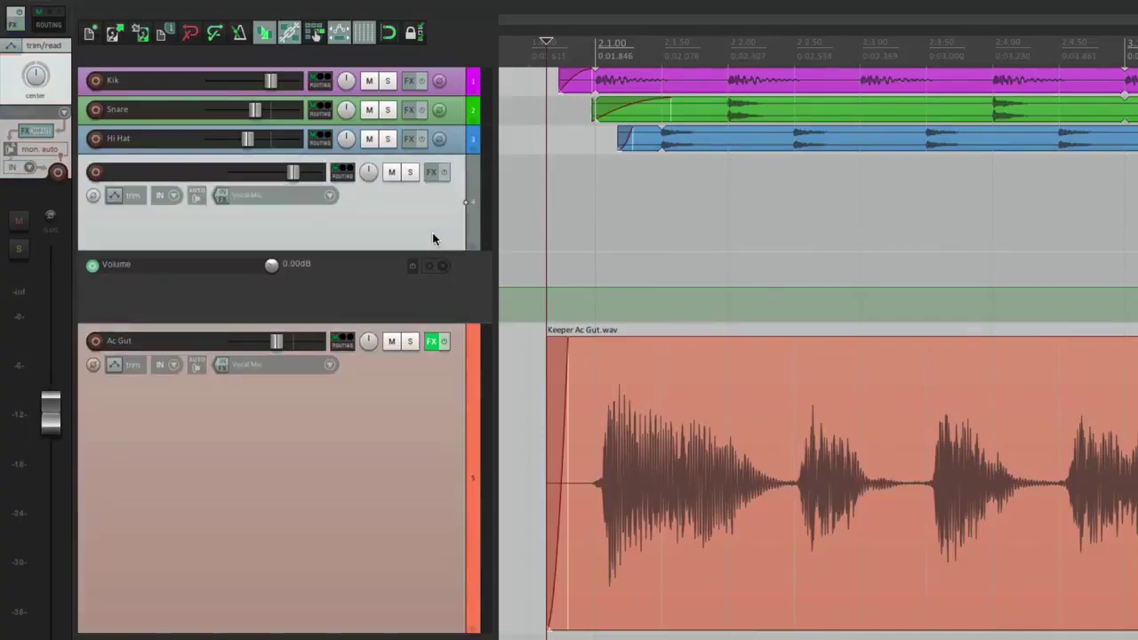
key("super+g")
left_click(514, 260)
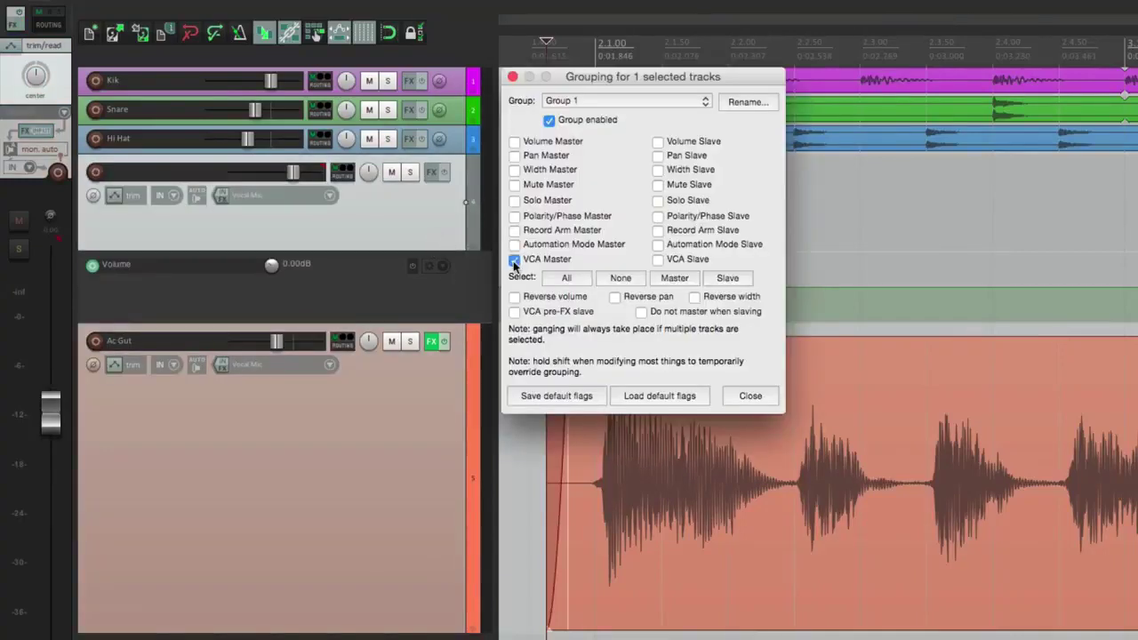
left_click(409, 434)
left_click(658, 261)
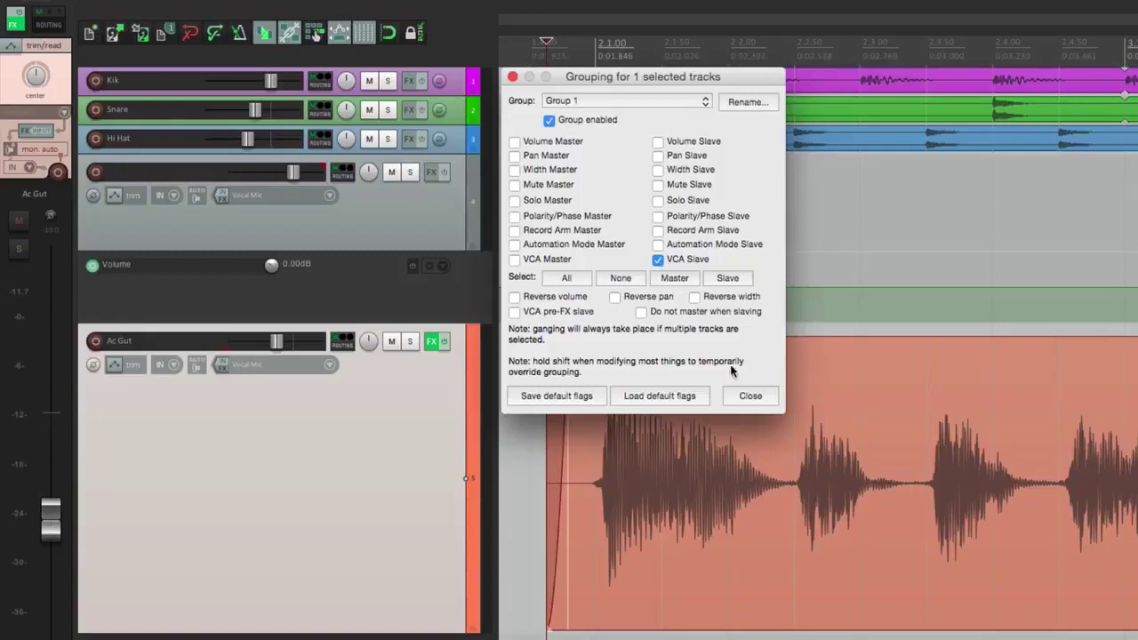
left_click(749, 397)
- Record wavy volume fader moves on the new VCA master track in Write mode, starting just before the Ac Gut item
left_click(536, 388)
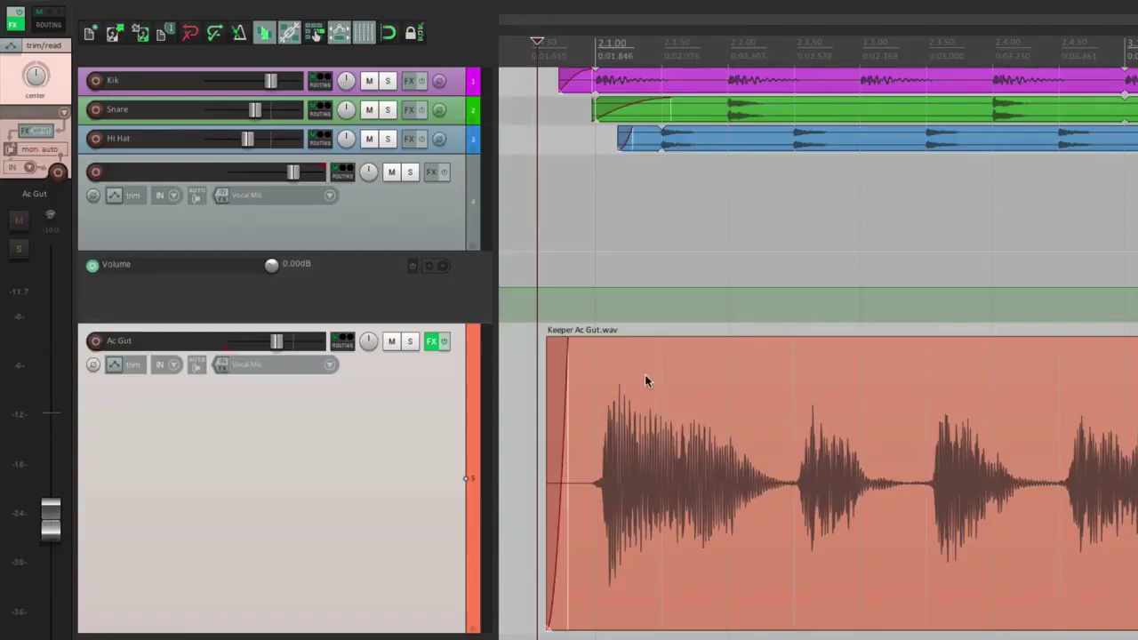
left_click(540, 225)
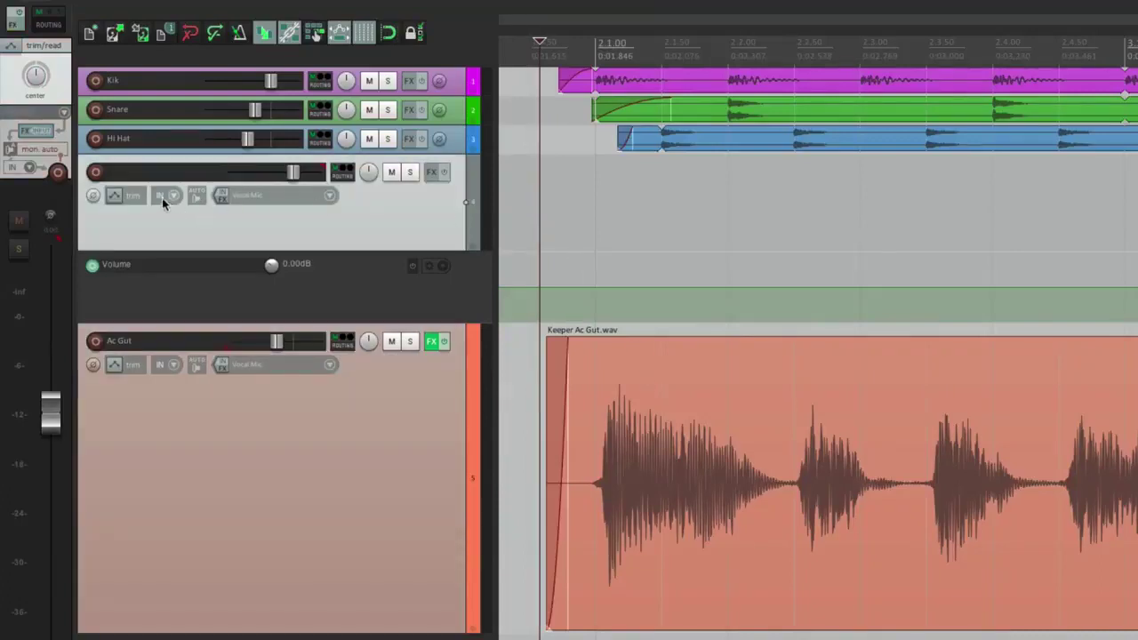
left_click(115, 195)
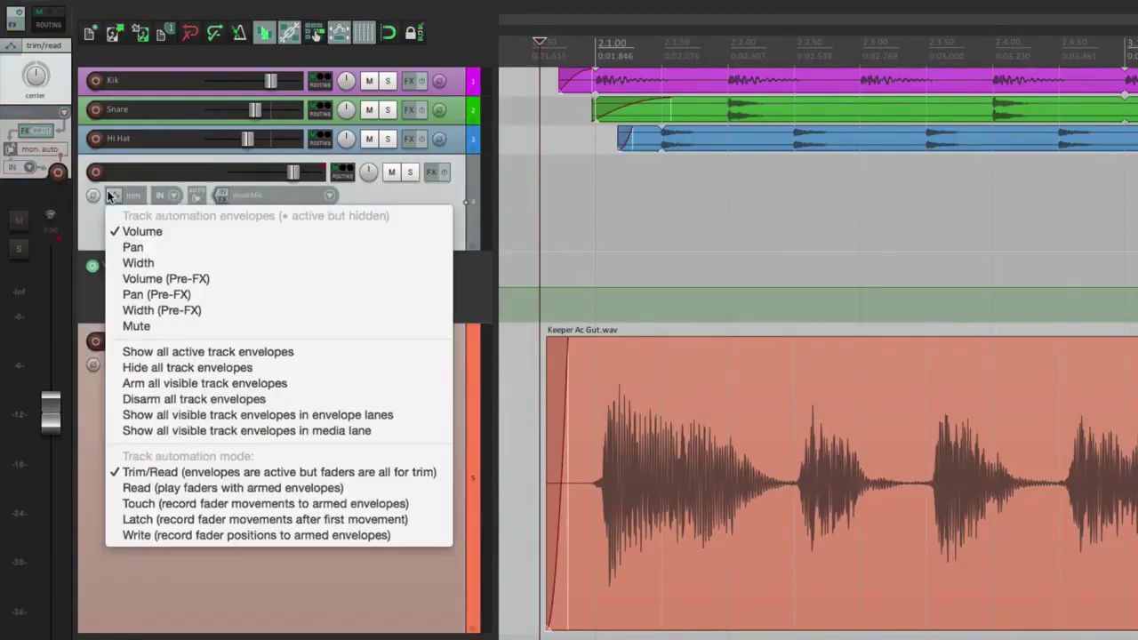
left_click(154, 535)
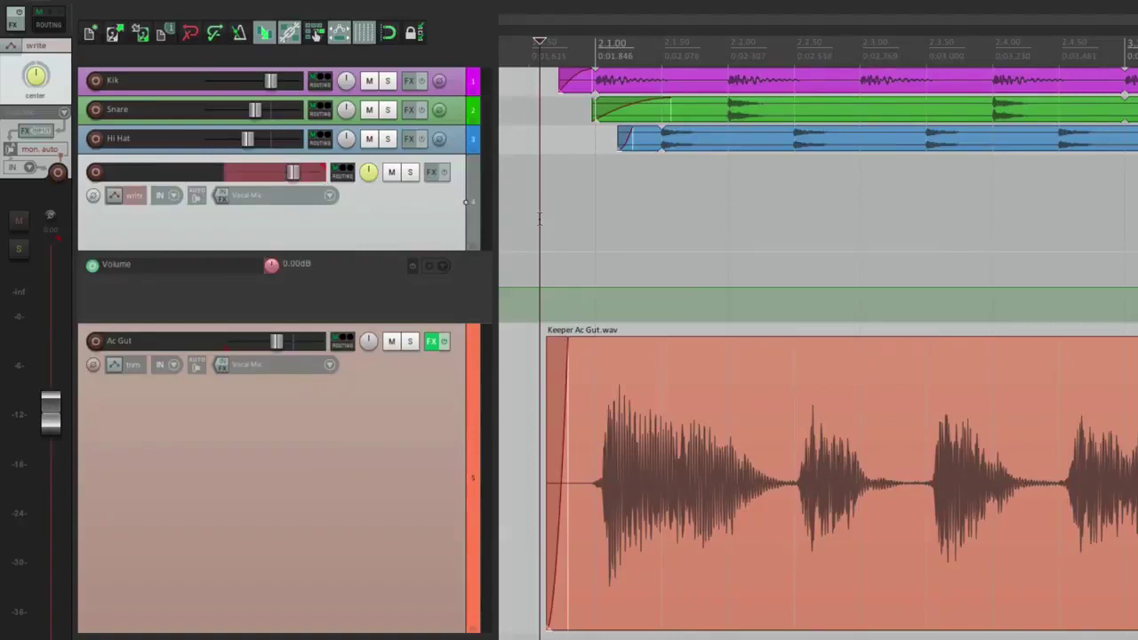
key("space")
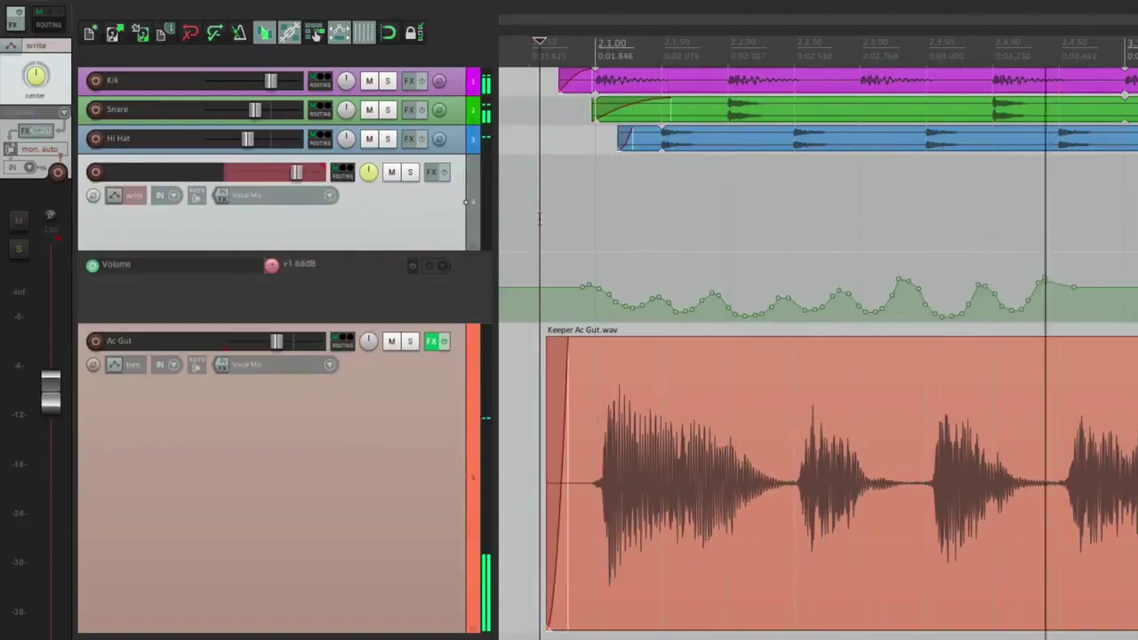
key("space")
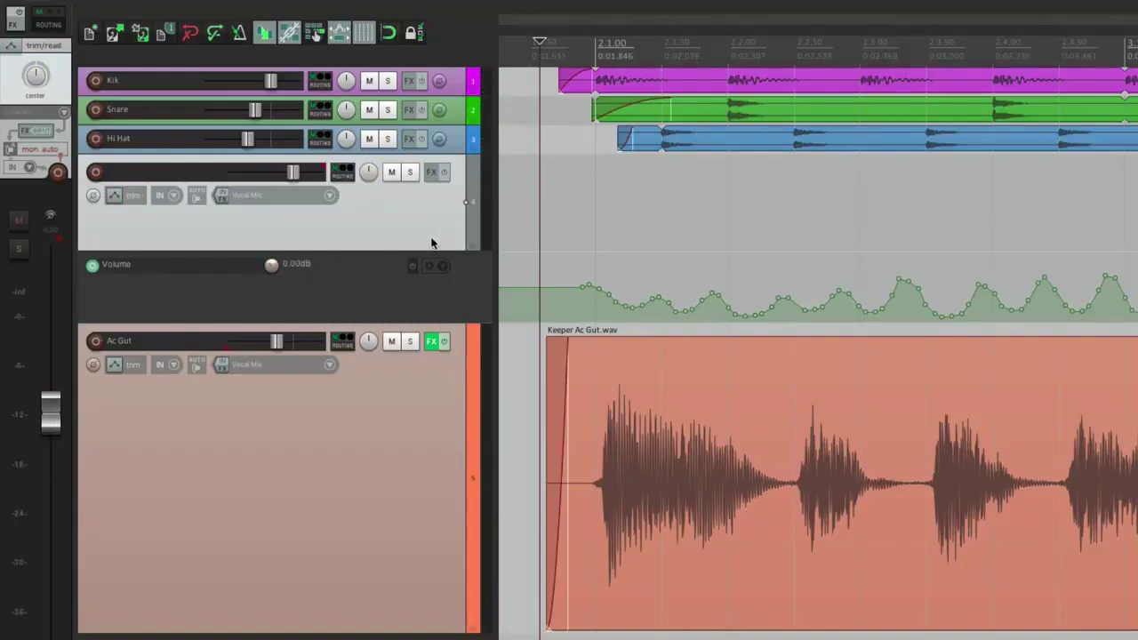
- Find the "vca" actions and apply all VCAs from the selected master track to the grouped Ac Gut track, resetting volume/pan/mute
key("shift+slash")
type("vca")
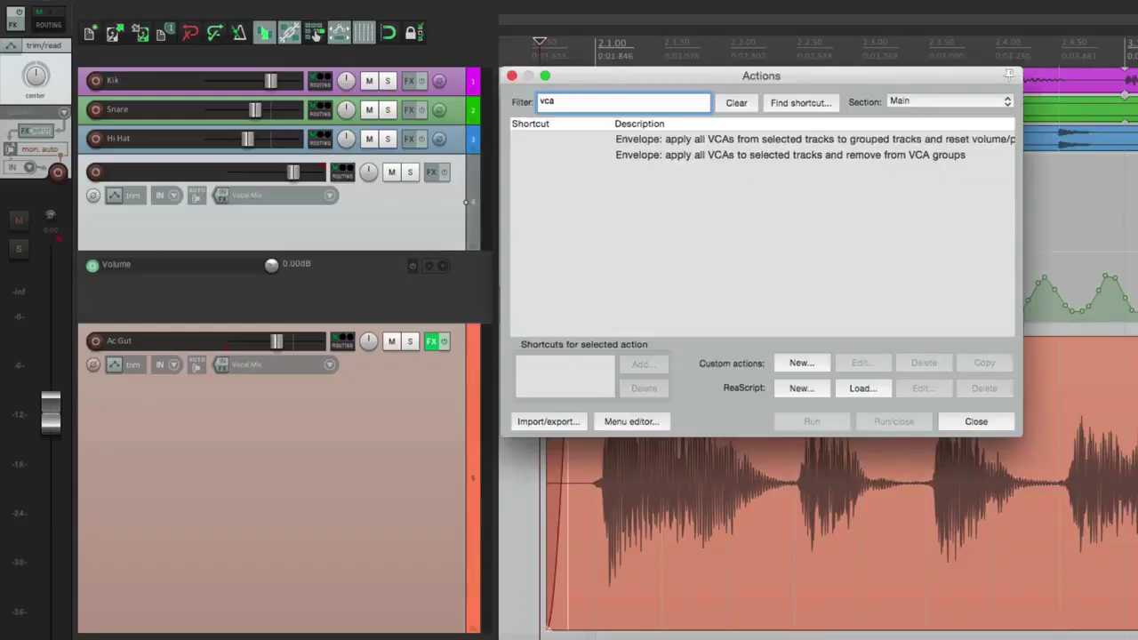
left_click(690, 140)
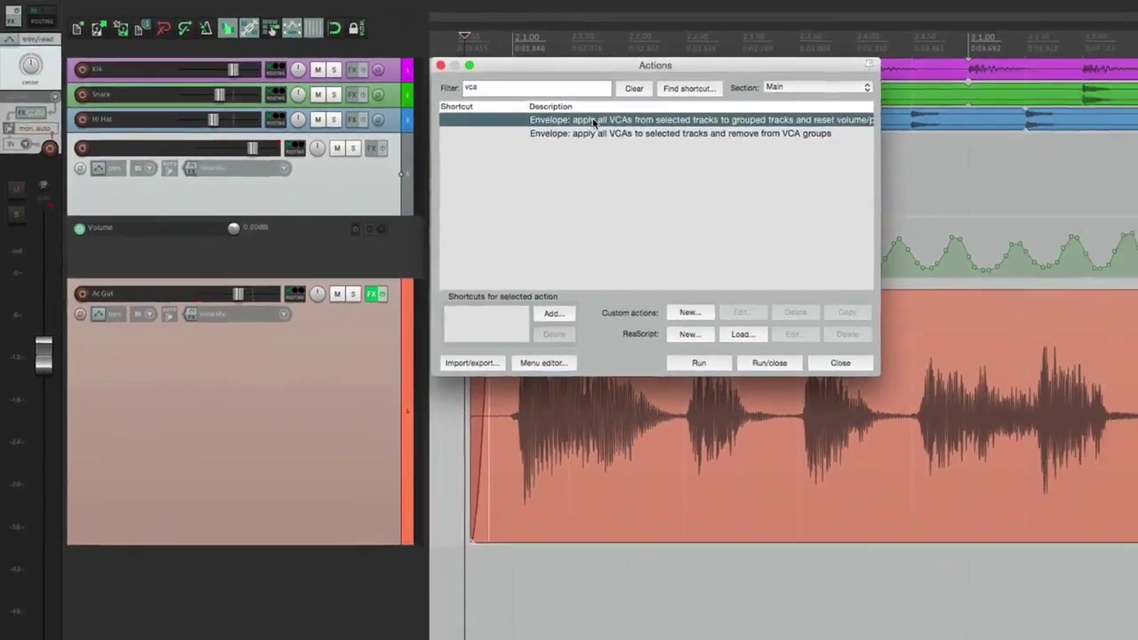
double_click(594, 121)
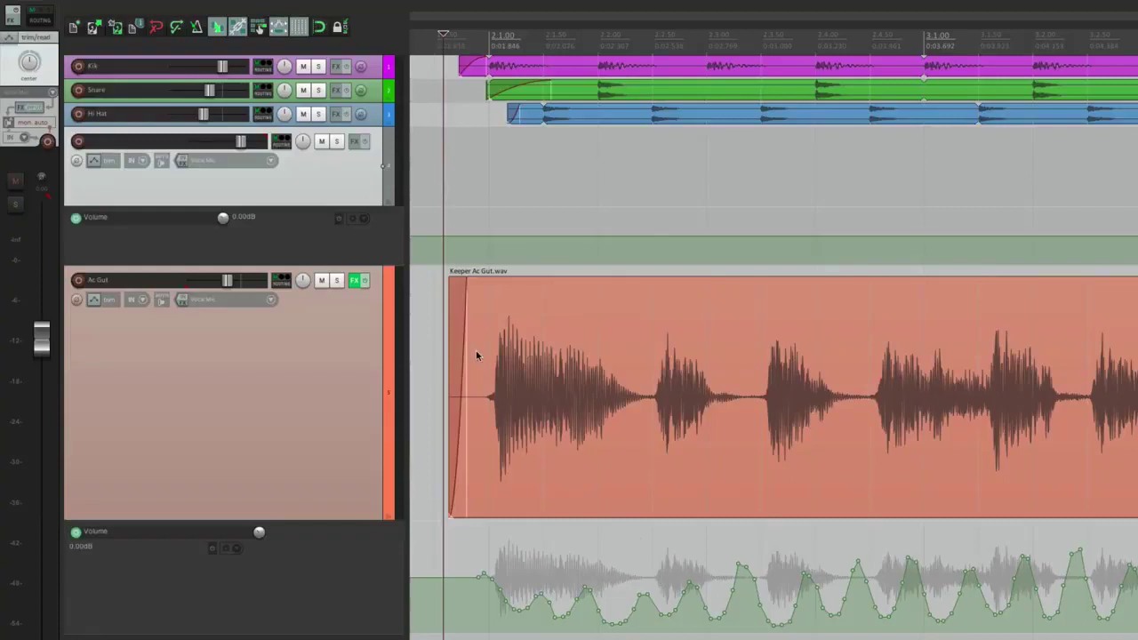
- Record a second, slower pass of volume fader moves on the VCA master in Write mode and play back the result
left_click(95, 160)
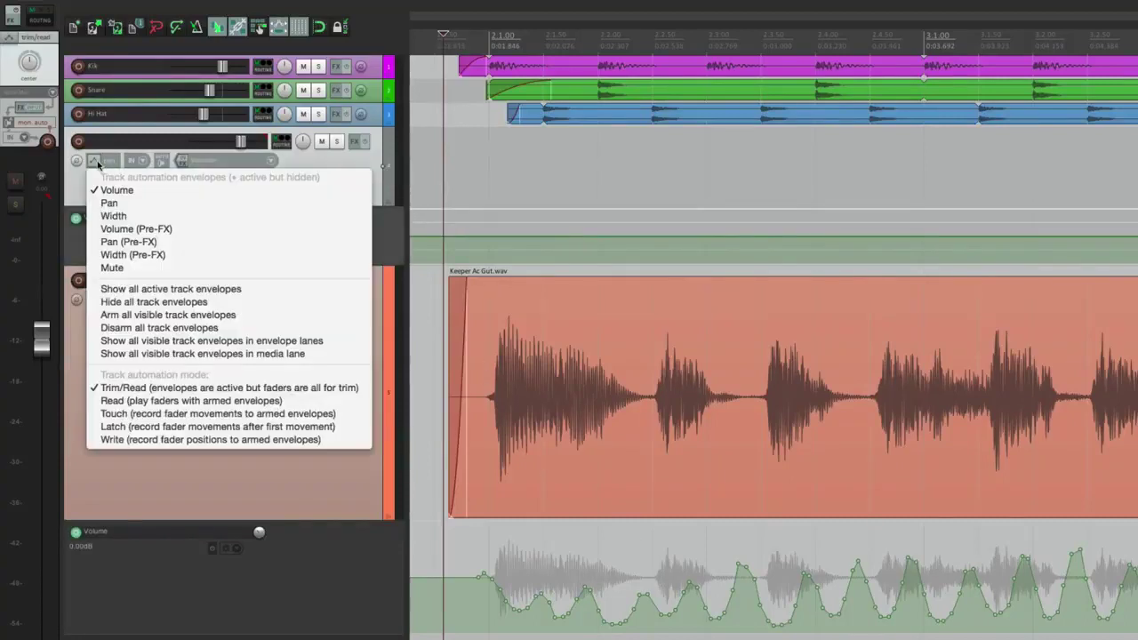
left_click(108, 440)
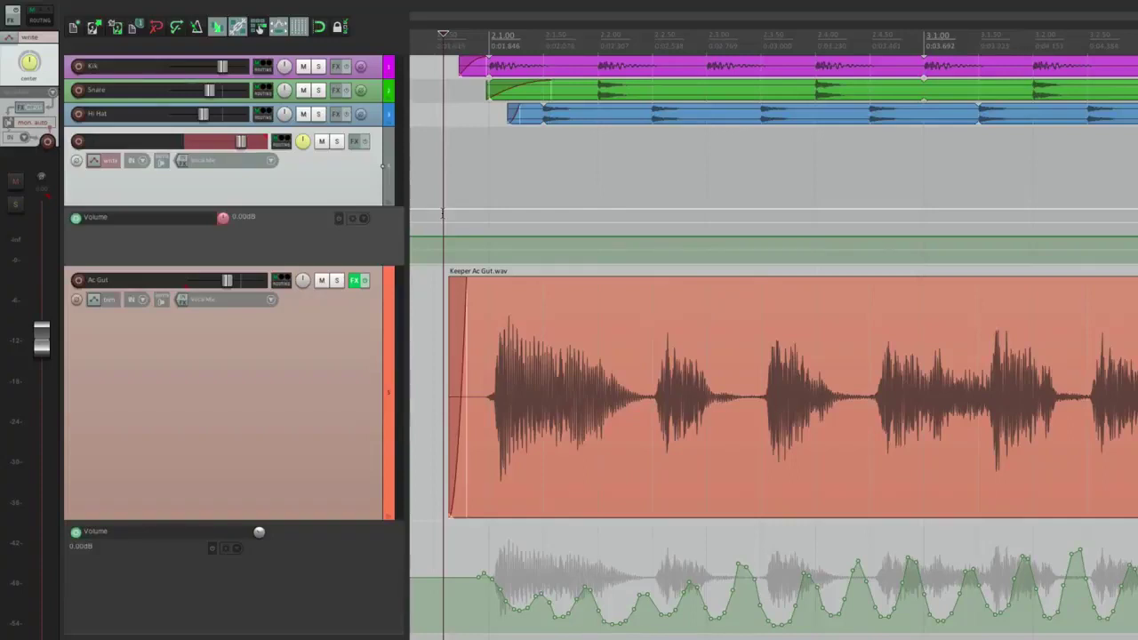
key("space")
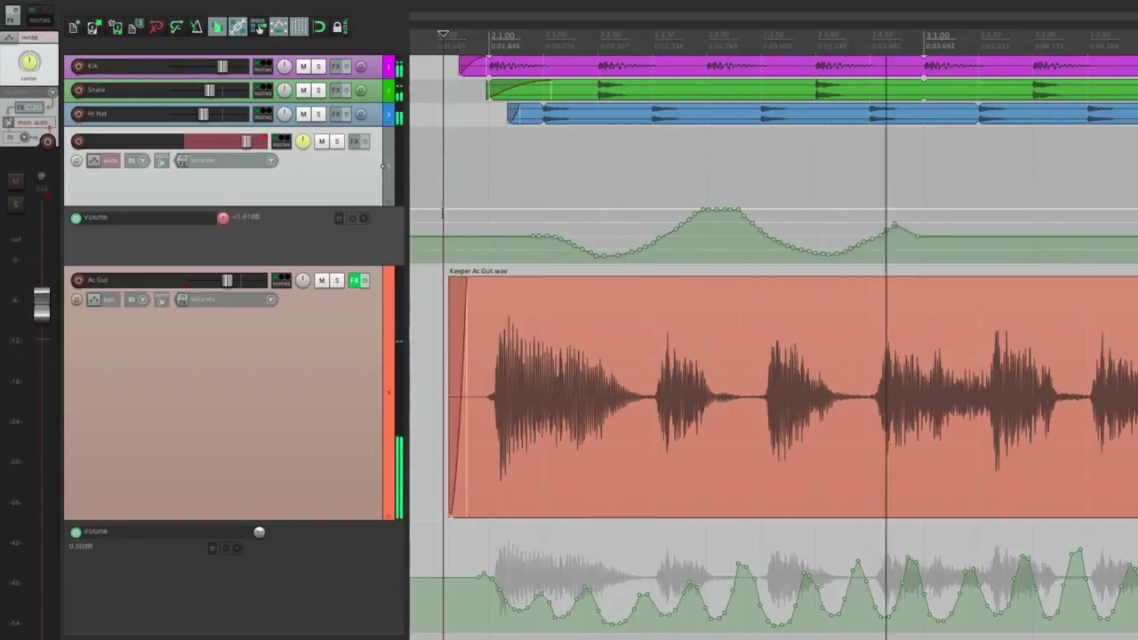
key("space")
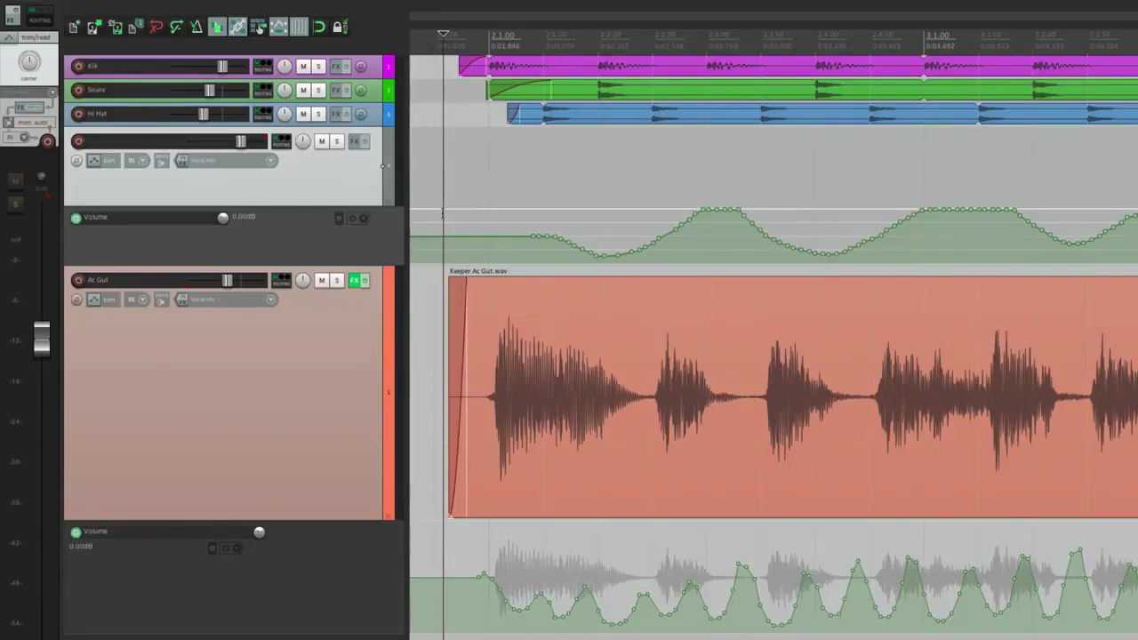
key("space")
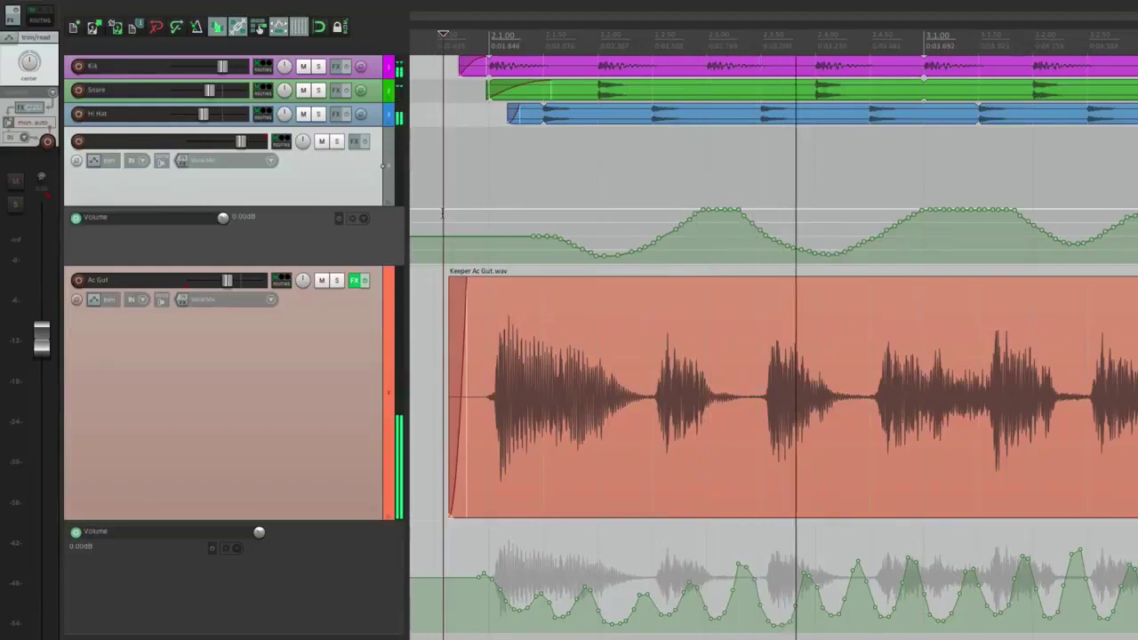
key("space")
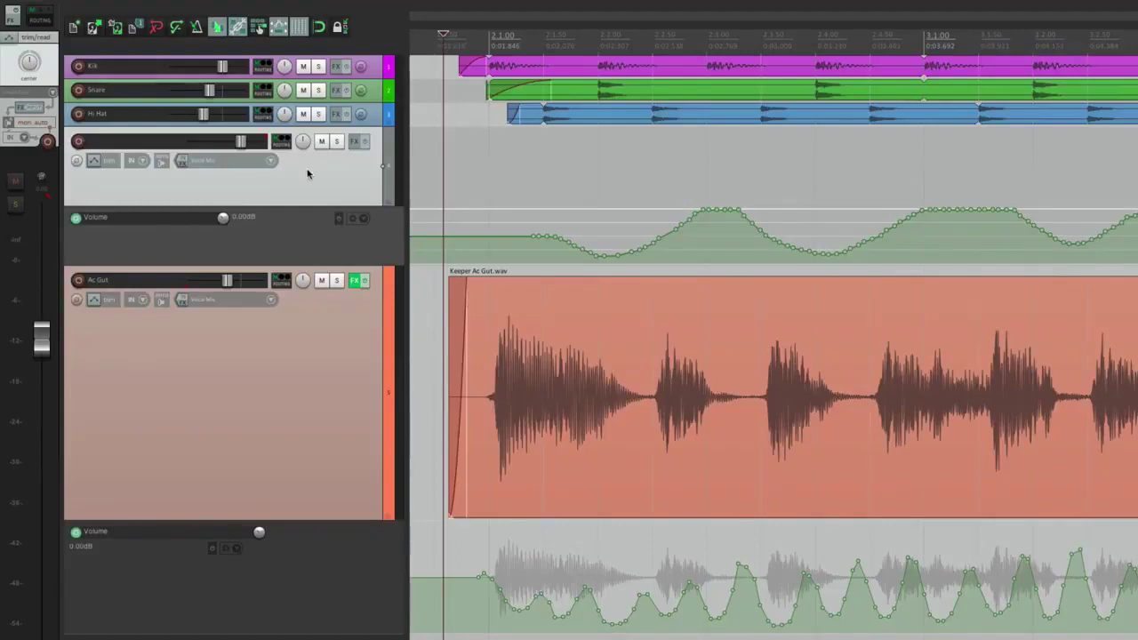
- Apply the second VCA volume pass to Ac Gut's envelope, resetting the master, and undo and redo it to compare
key("question")
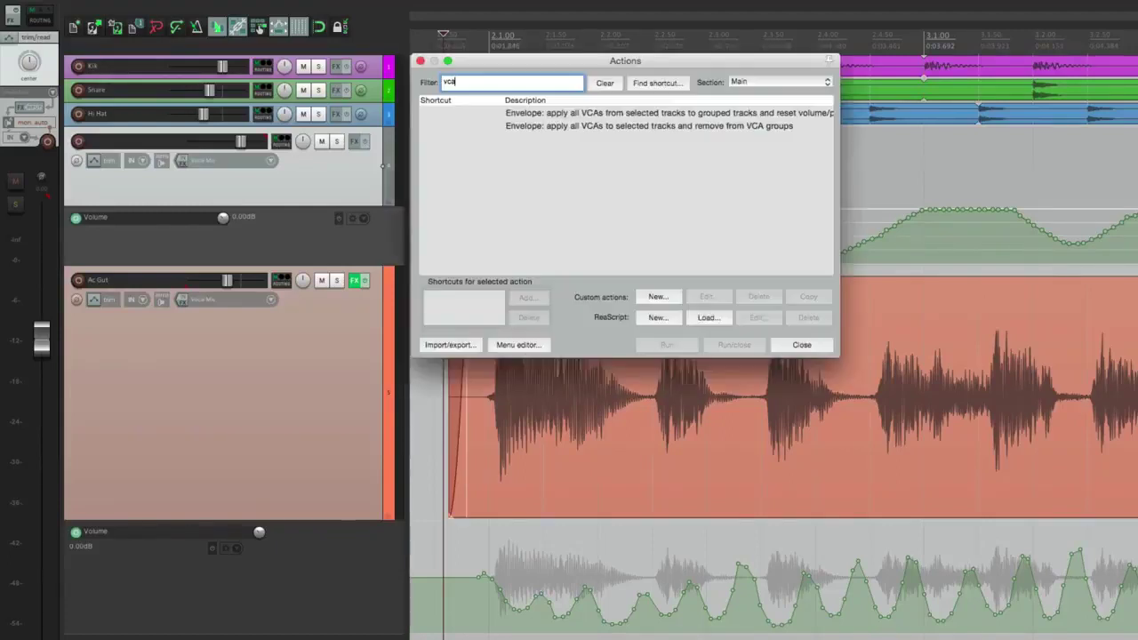
double_click(595, 113)
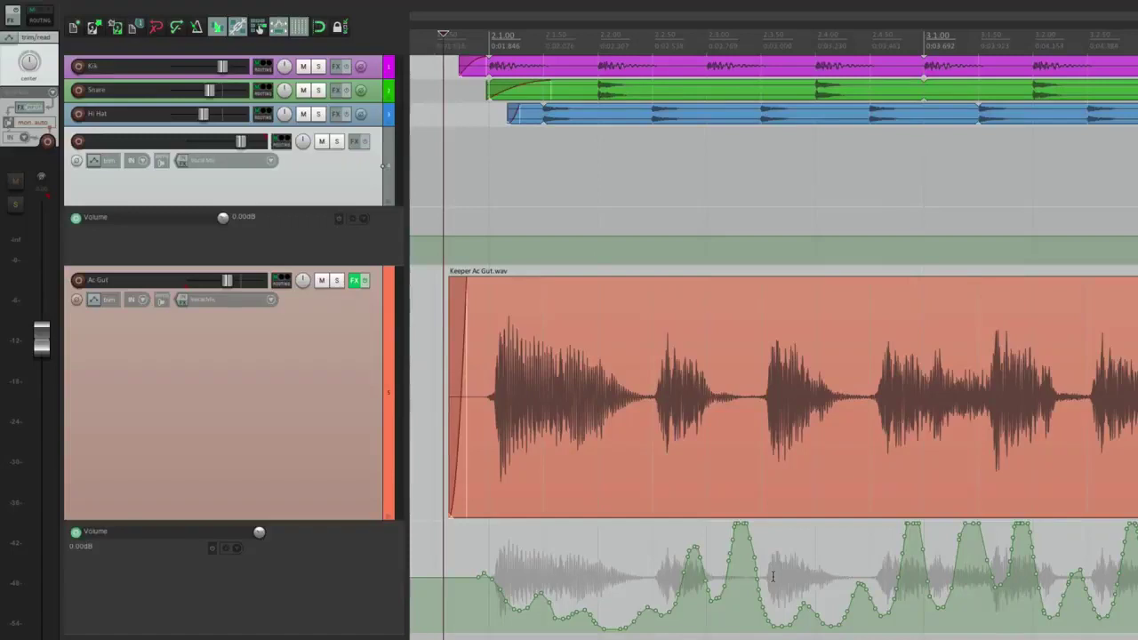
left_click(772, 576)
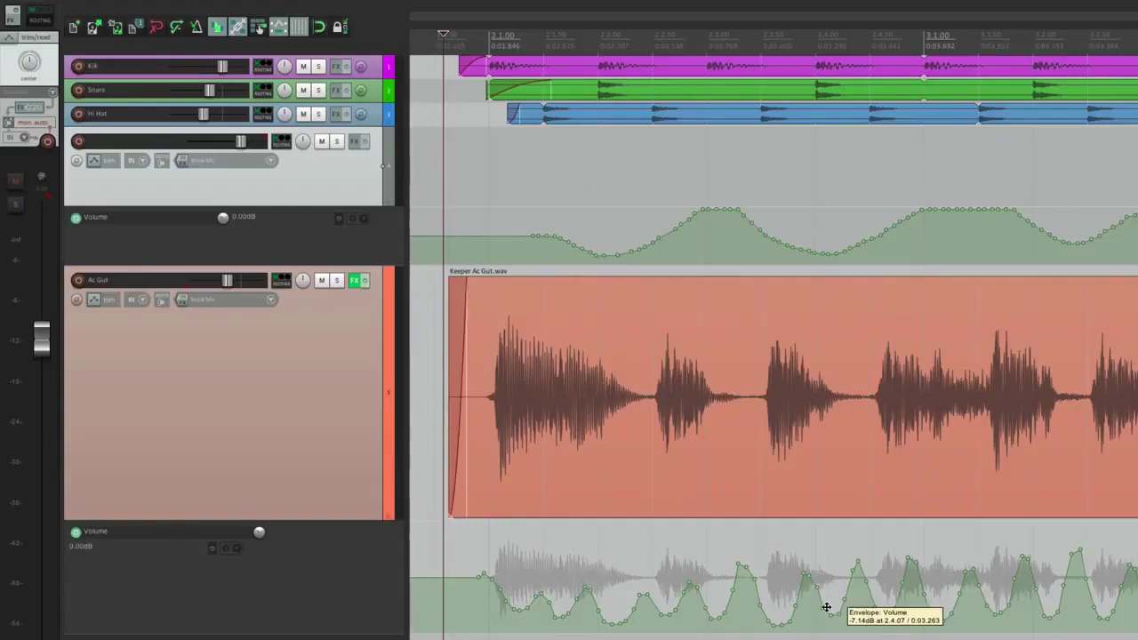
left_click(826, 607)
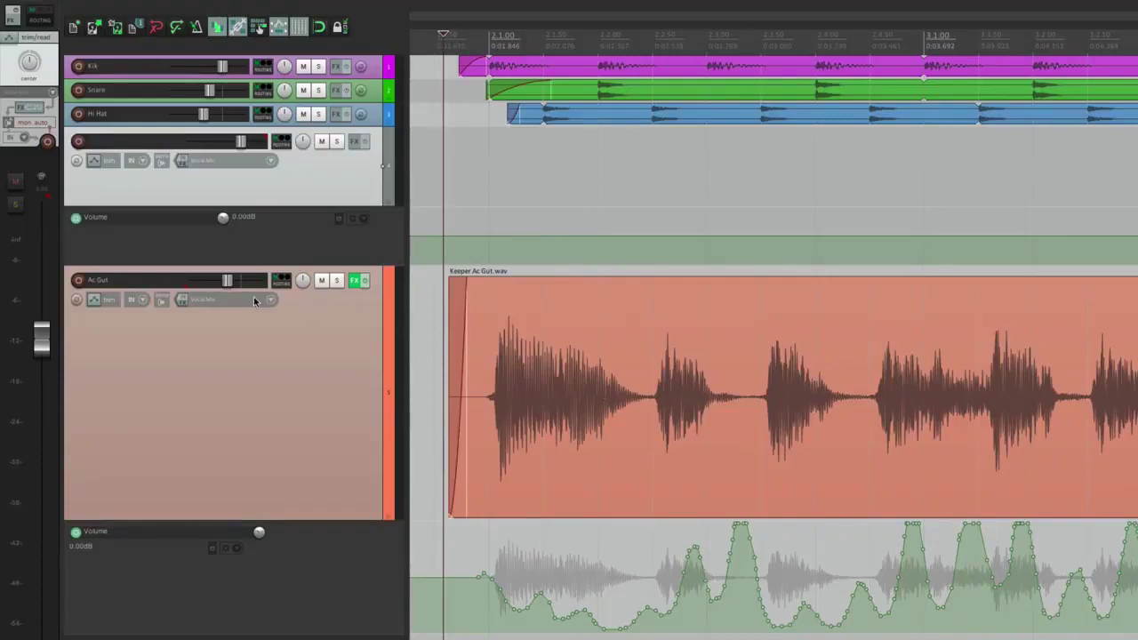
- Record a third pass of gentle fader moves on the VCA master in Write mode and apply it to Ac Gut's Volume envelope
left_click(94, 160)
left_click(145, 437)
key("space")
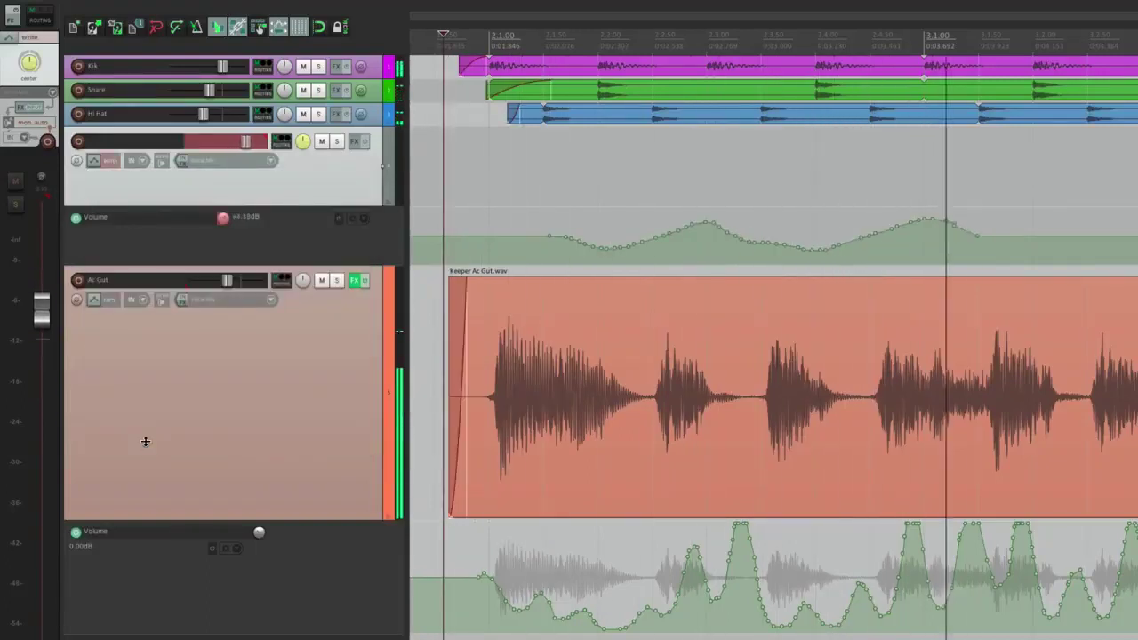
key("space")
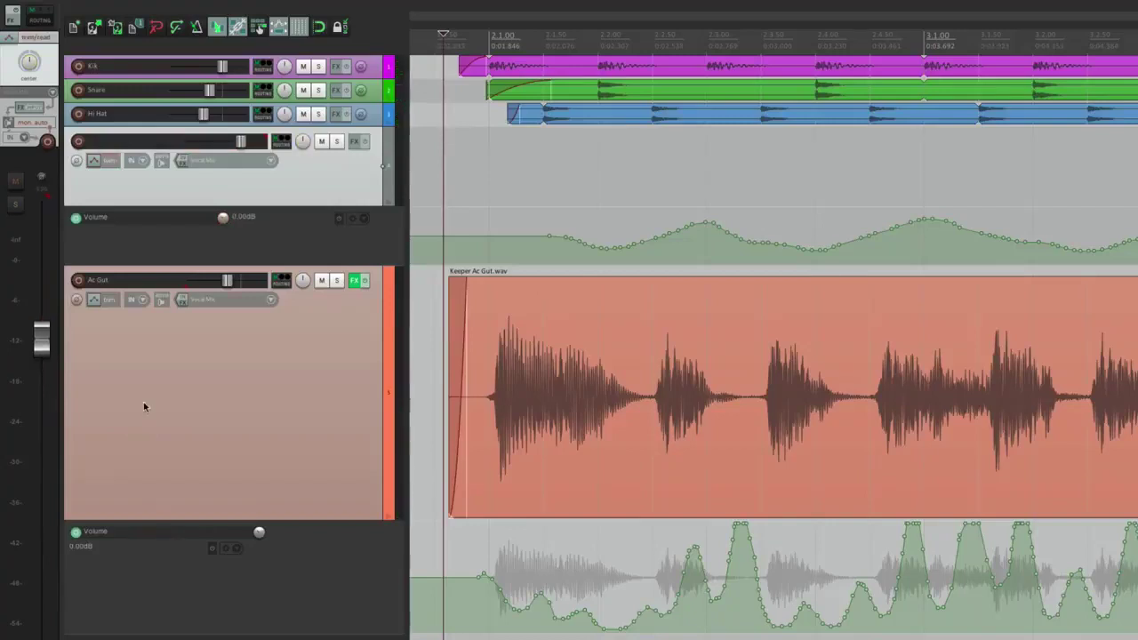
key("question")
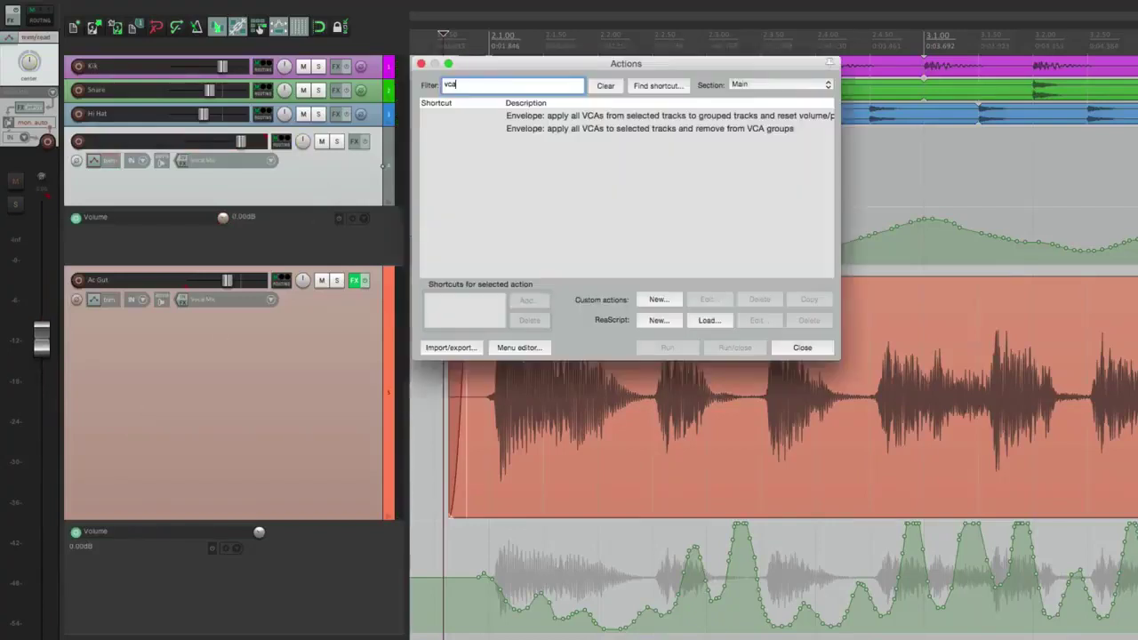
double_click(613, 116)
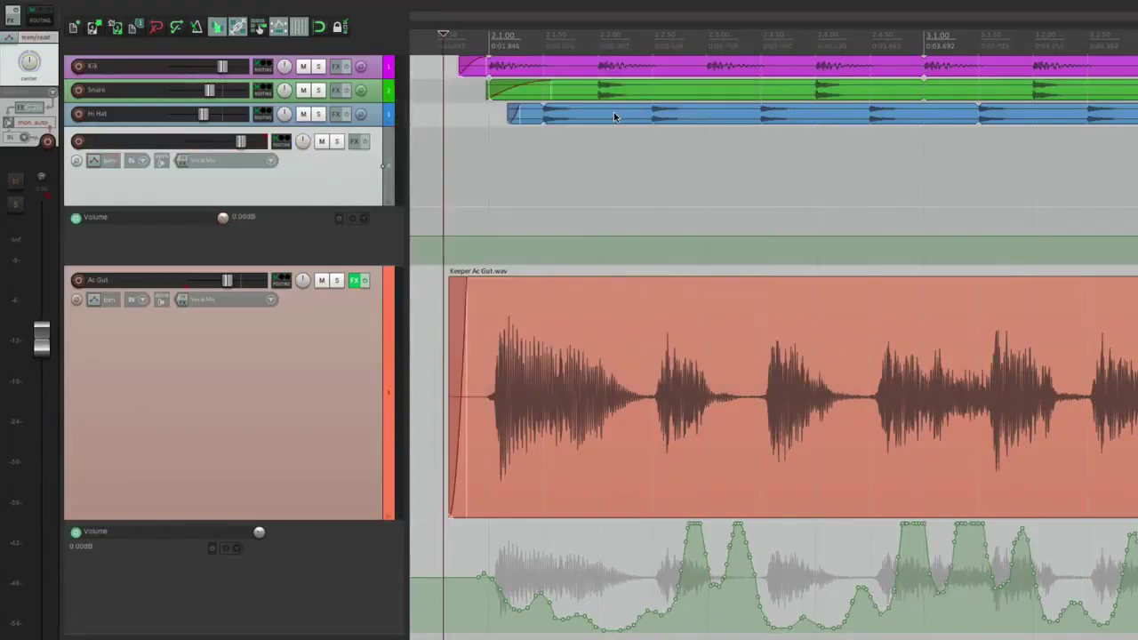